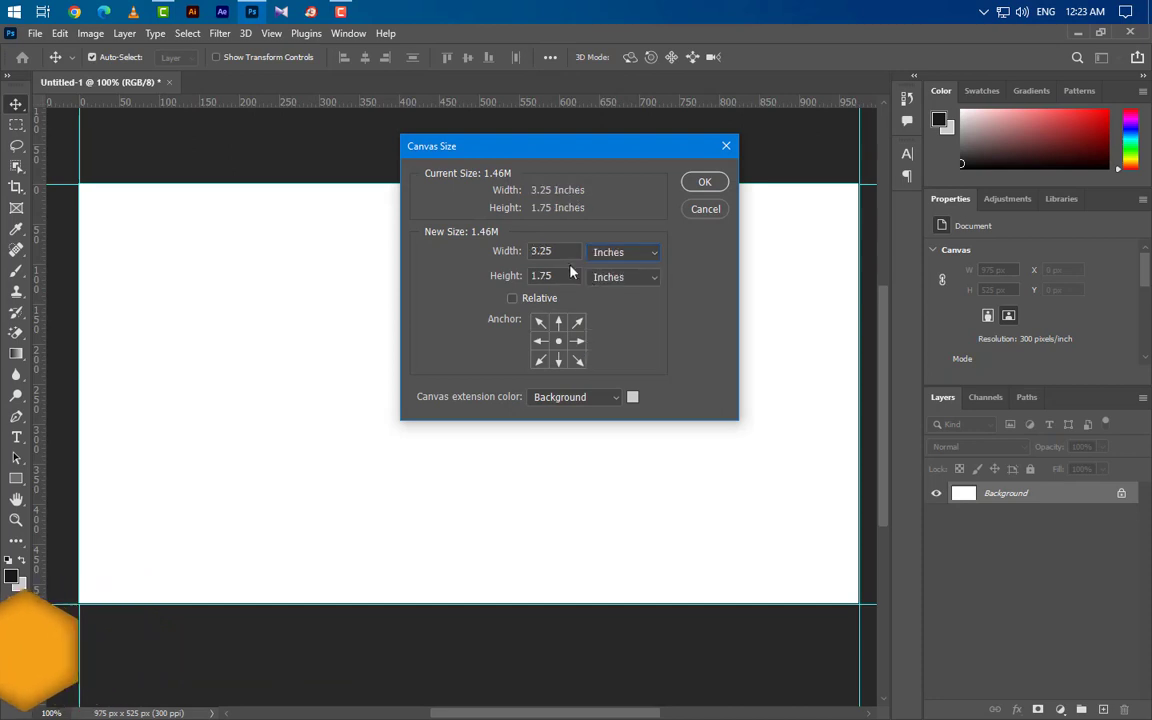
Step: Set the canvas size to 3.5 × 2 inches
{"action": "key", "text": "BackSpace"}
{"action": "key", "text": "BackSpace"}
{"action": "type", "text": "5"}
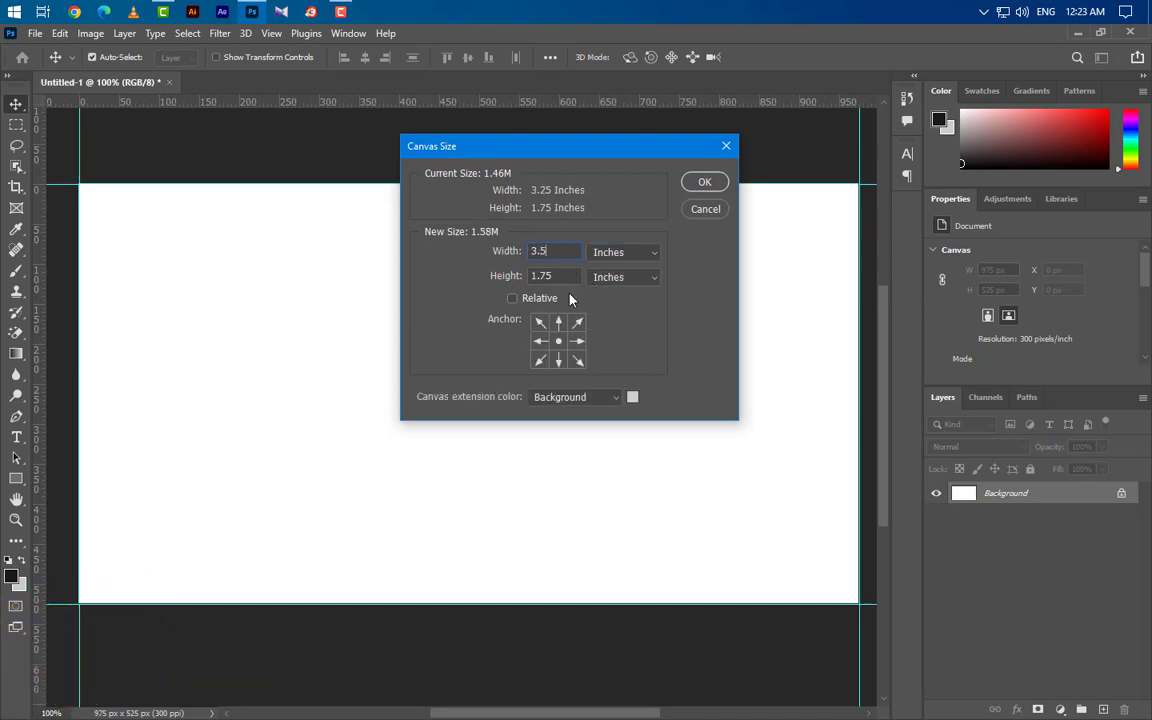
{"action": "key", "text": "Tab"}
{"action": "type", "text": "2"}
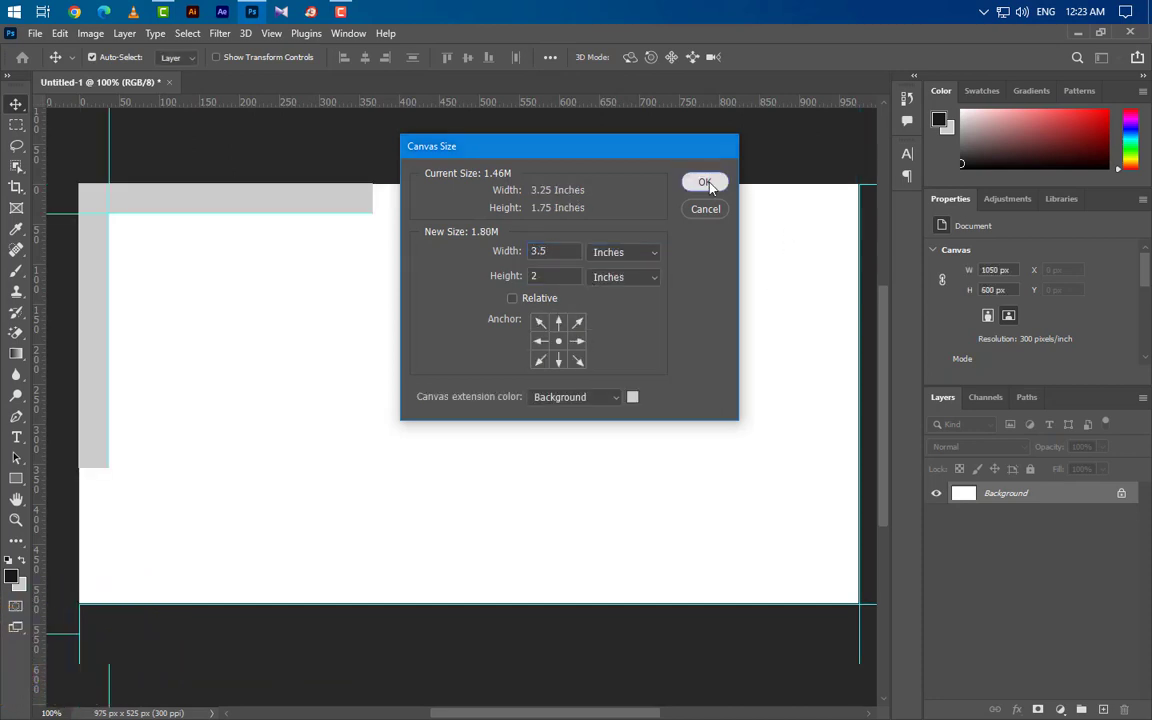
{"action": "left_click", "coordinate": [704, 181]}
Step: Place ruler guides along the top, bottom, left and right canvas edges
{"action": "left_click_drag", "start_coordinate": [465, 104], "coordinate": [461, 183]}
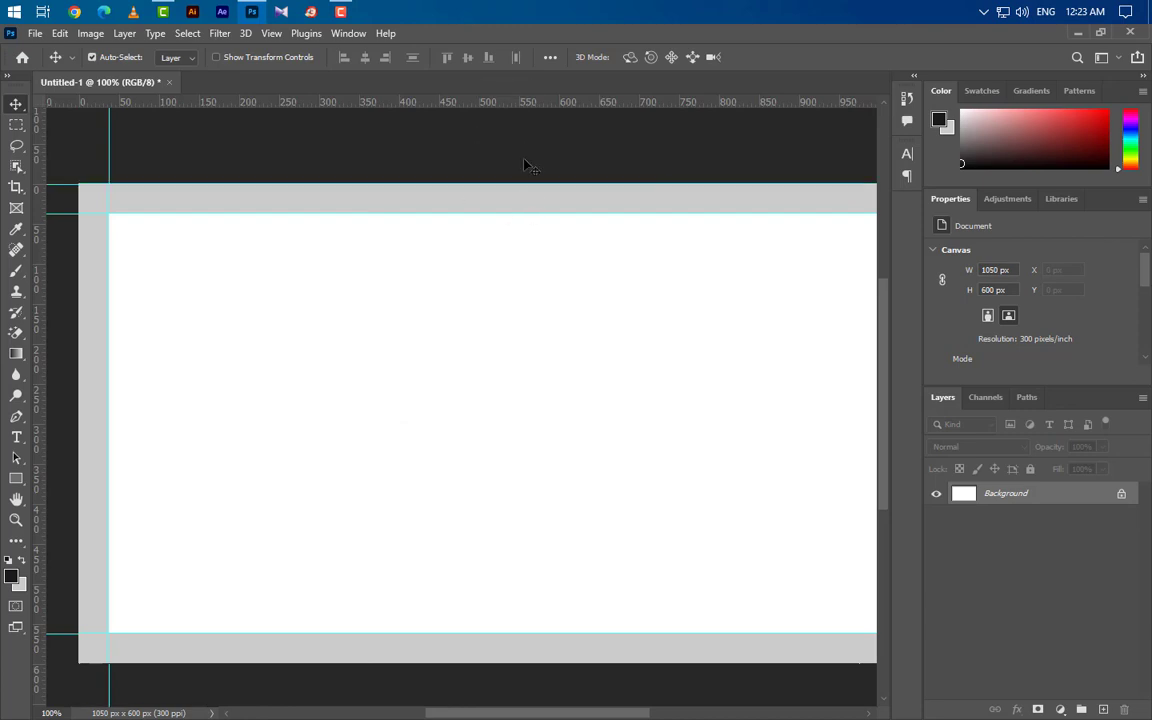
{"action": "left_click_drag", "start_coordinate": [523, 211], "coordinate": [455, 662]}
{"action": "scroll", "coordinate": [298, 431], "scroll_direction": "down", "scroll_amount": 2}
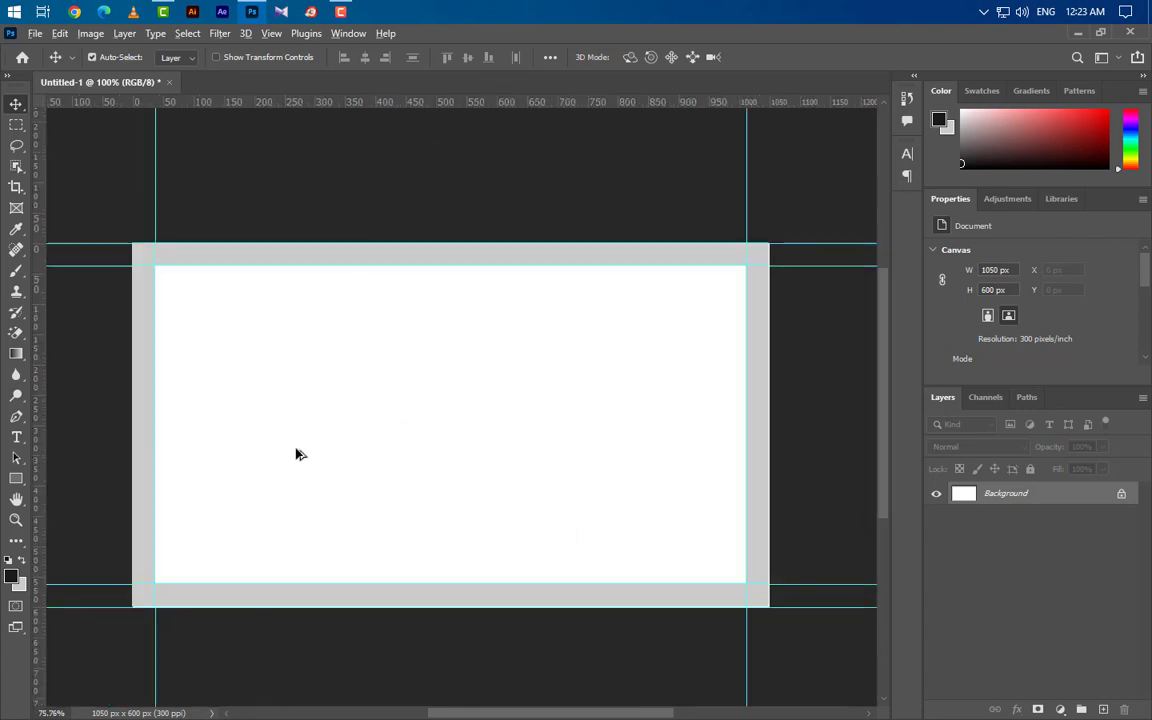
{"action": "left_click_drag", "start_coordinate": [40, 418], "coordinate": [133, 470]}
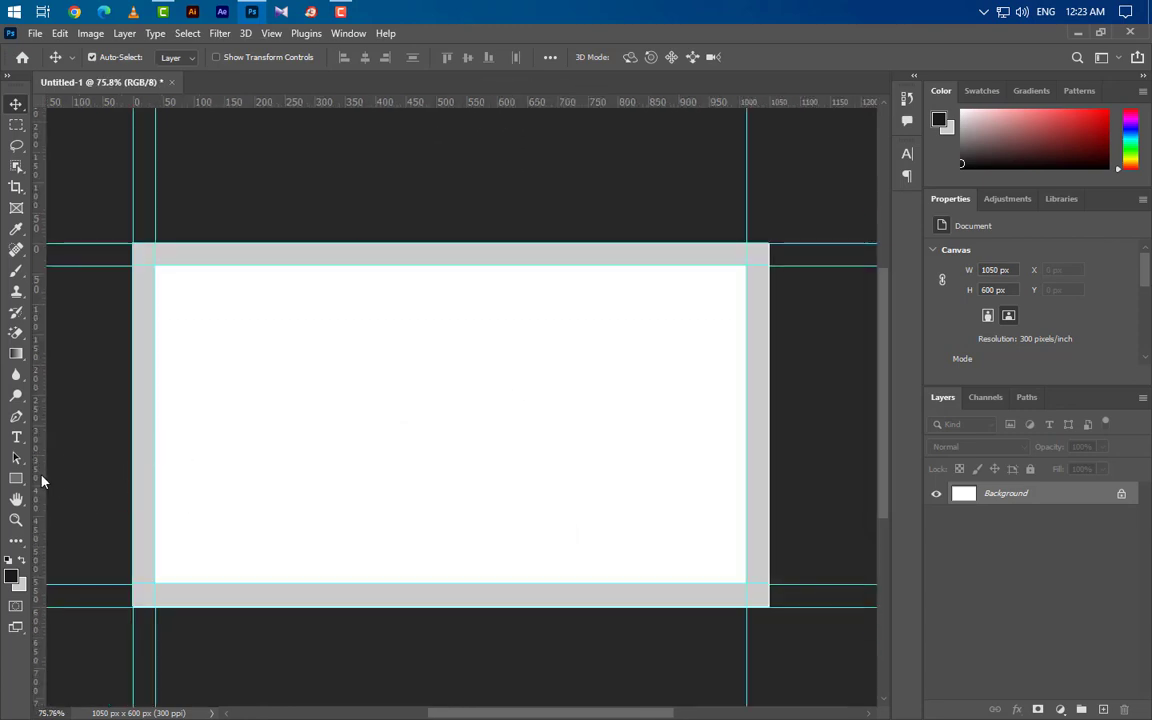
{"action": "left_click_drag", "start_coordinate": [42, 481], "coordinate": [769, 524]}
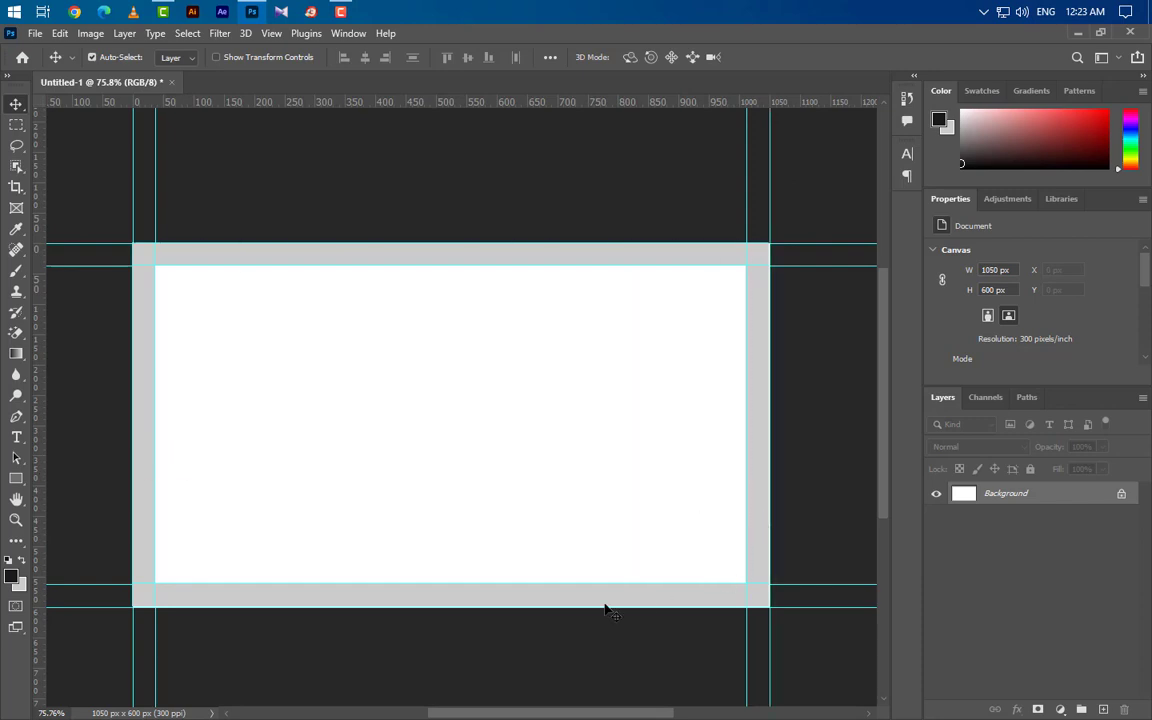
Step: Enlarge the canvas in inches to 3.75 × 2.25 in (1125 × 675 px)
{"action": "left_click", "coordinate": [90, 33]}
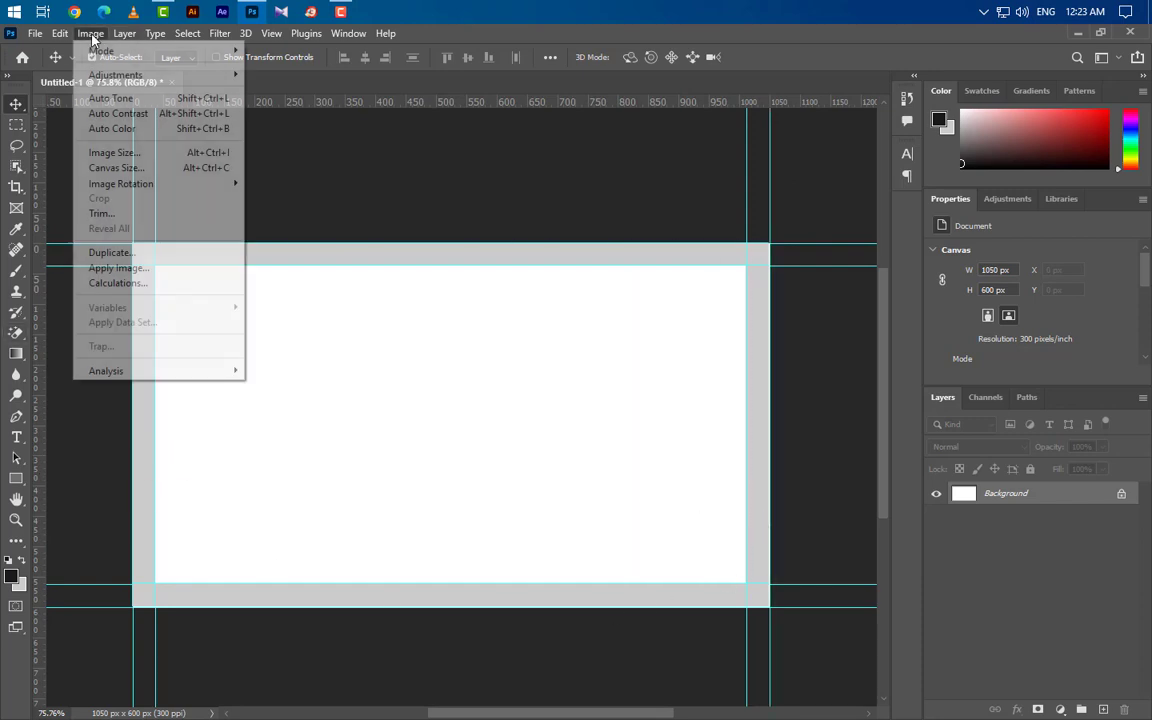
{"action": "left_click", "coordinate": [104, 172]}
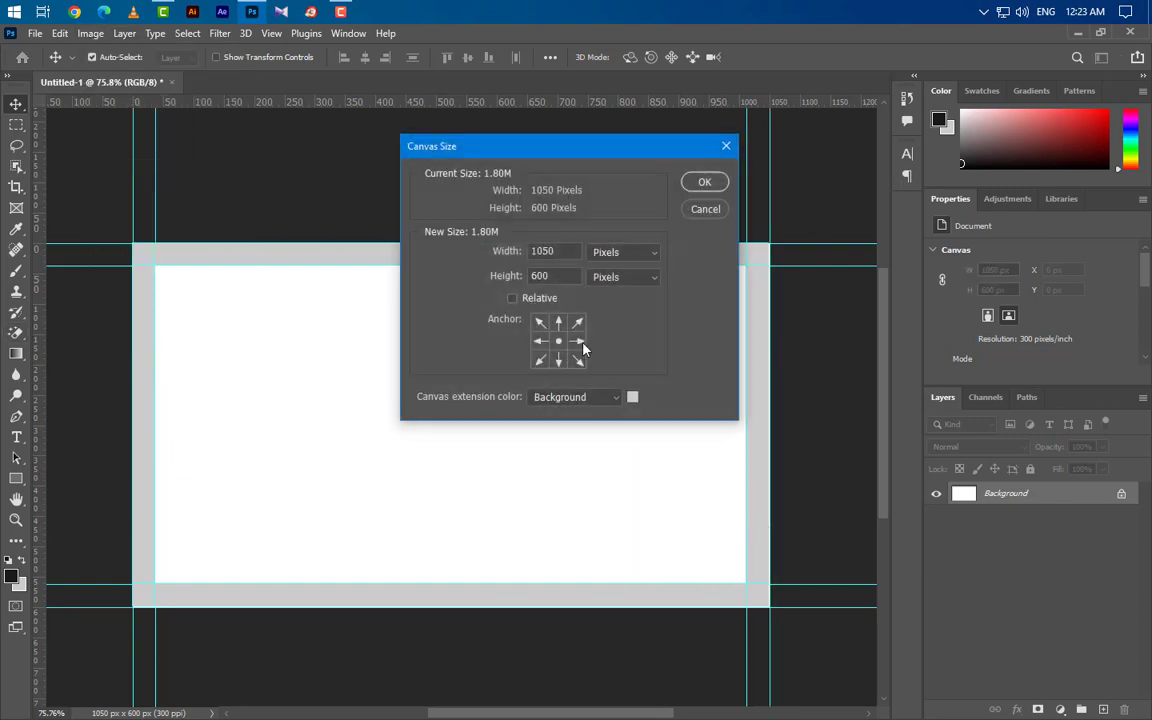
{"action": "left_click", "coordinate": [640, 256]}
{"action": "left_click", "coordinate": [636, 283]}
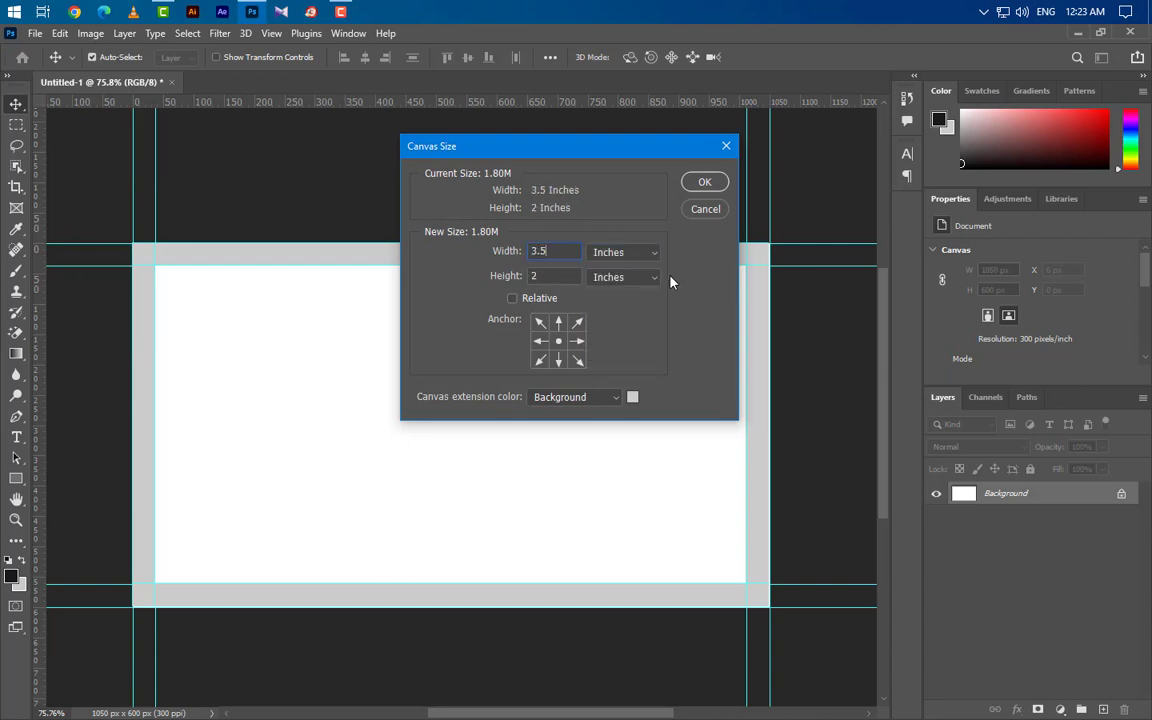
{"action": "key", "text": "BackSpace"}
{"action": "type", "text": "7"}
{"action": "type", "text": ".25"}
{"action": "left_click", "coordinate": [722, 184]}
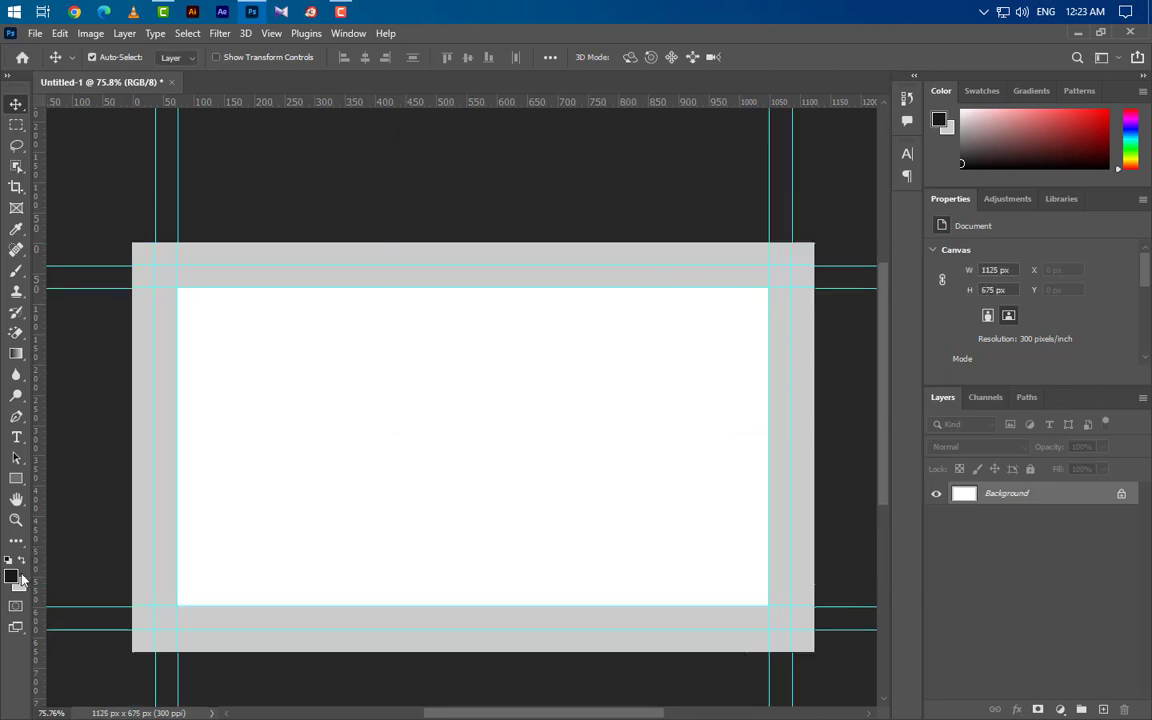
Step: Set the foreground colour to white and fill the whole canvas with it
{"action": "left_click", "coordinate": [20, 578]}
{"action": "left_click", "coordinate": [1048, 449]}
{"action": "key", "text": "v"}
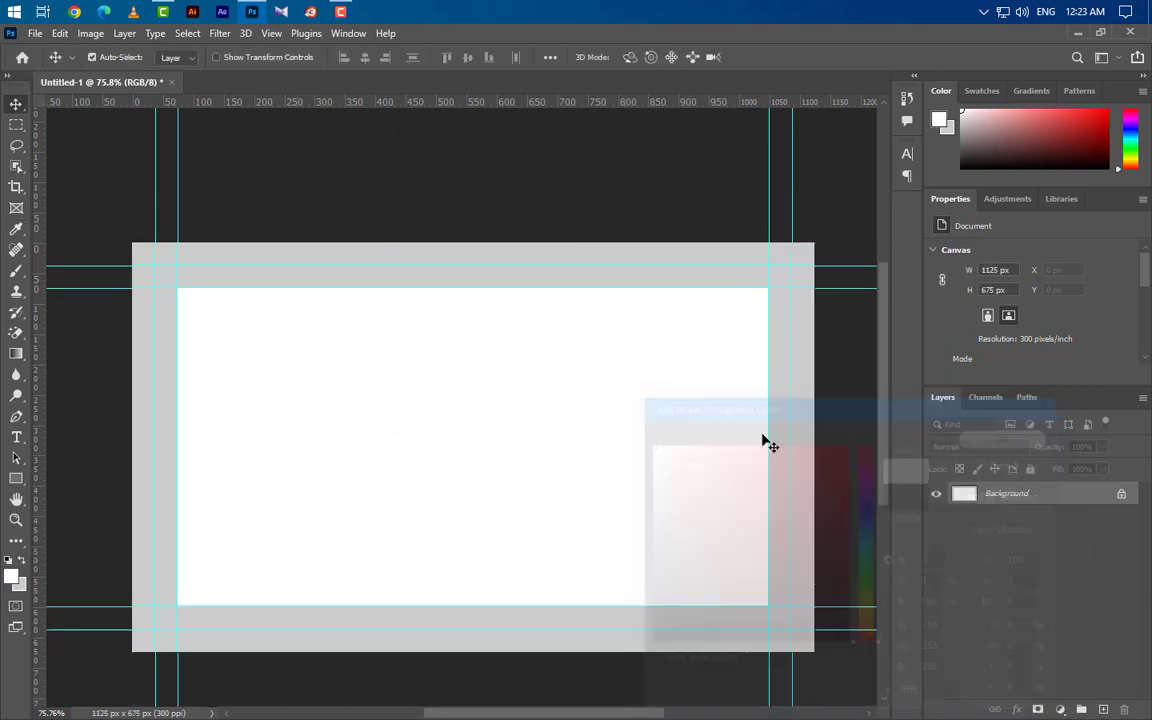
{"action": "left_click", "coordinate": [60, 33]}
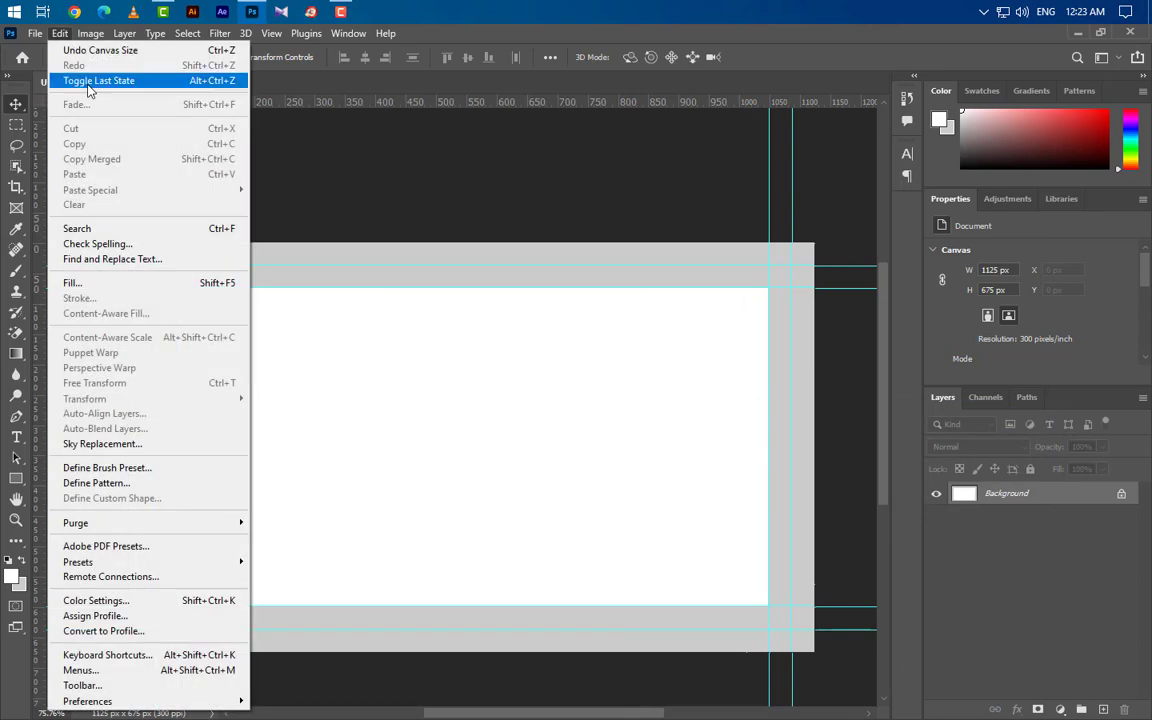
{"action": "left_click", "coordinate": [100, 283]}
{"action": "left_click", "coordinate": [674, 193]}
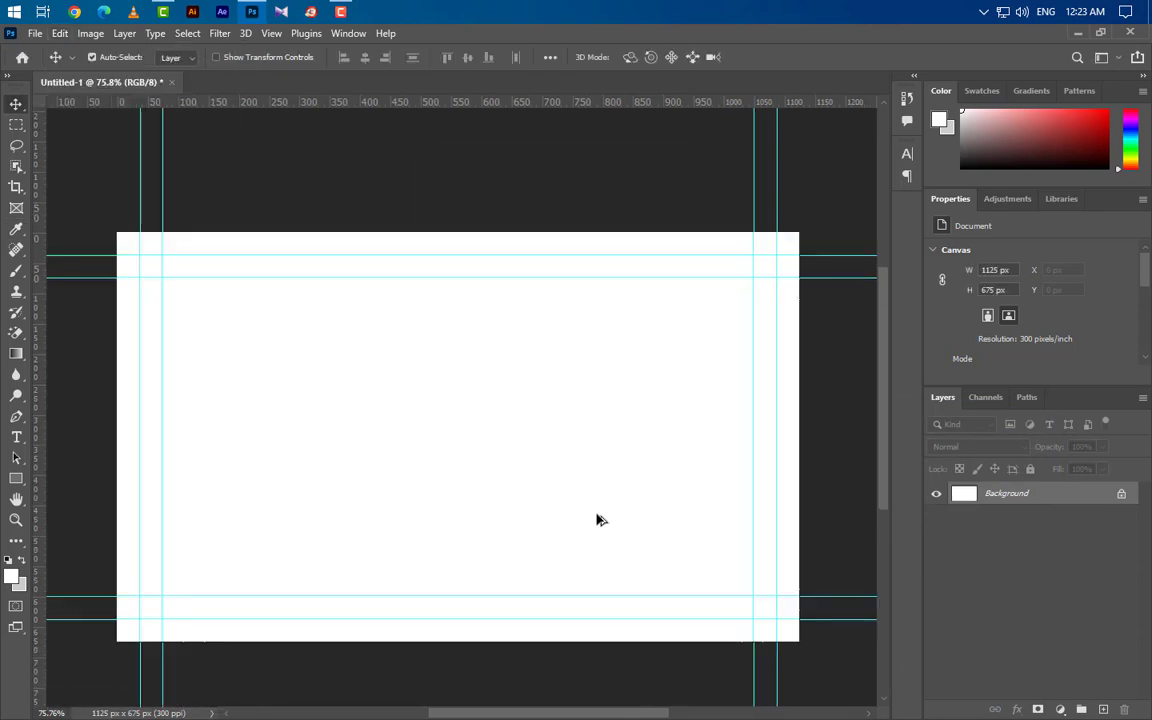
Step: Show the grid over the canvas from the View menu
{"action": "scroll", "coordinate": [576, 419], "scroll_direction": "up", "scroll_amount": 1, "text": "alt"}
{"action": "scroll", "coordinate": [566, 406], "scroll_direction": "down", "scroll_amount": 1}
{"action": "left_click", "coordinate": [271, 33]}
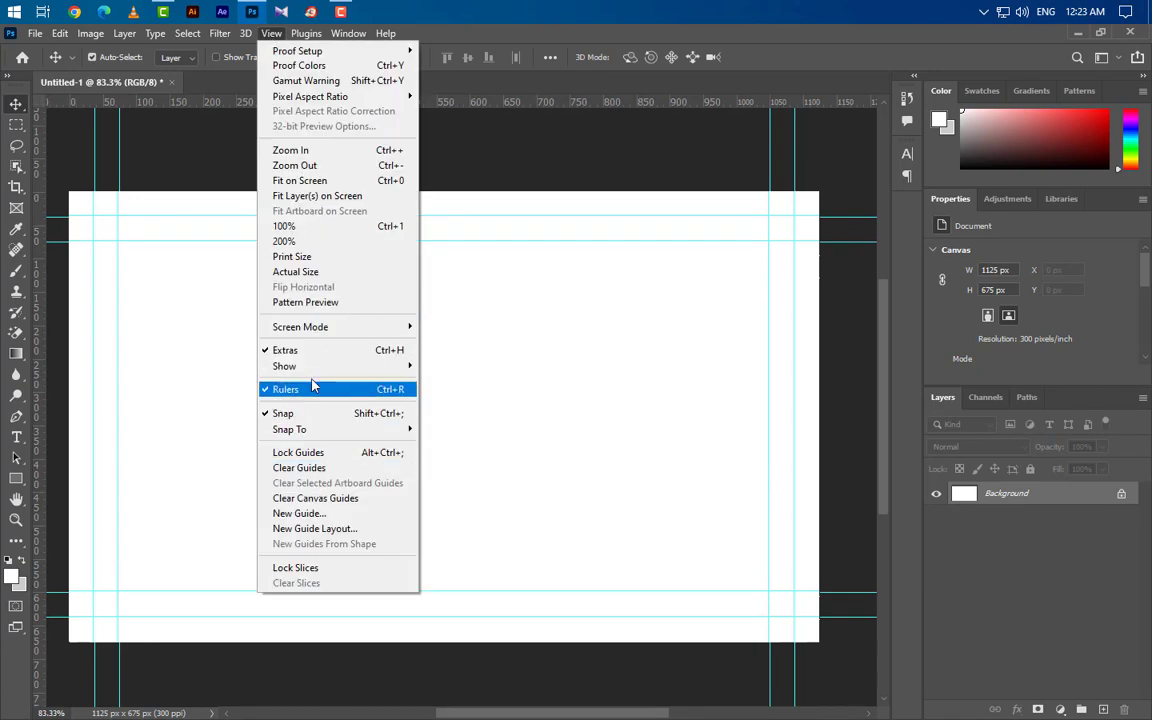
{"action": "mouse_move", "coordinate": [314, 367]}
{"action": "left_click", "coordinate": [461, 414]}
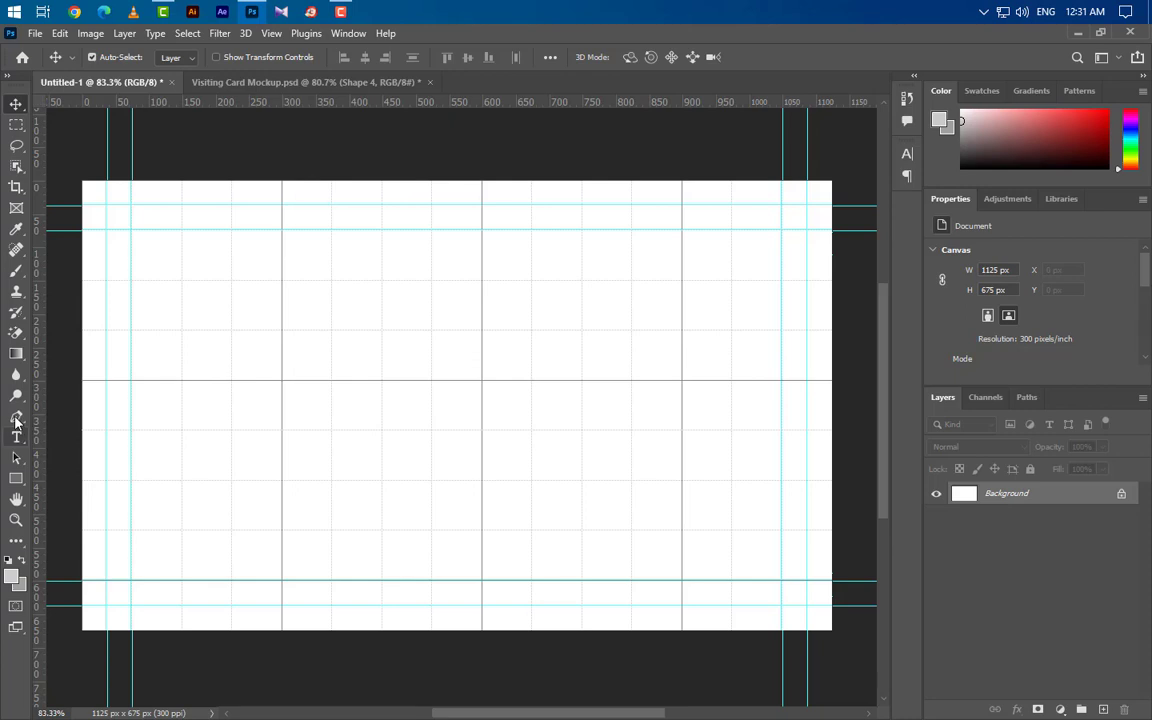
Step: Draw a closed grey wave shape across the card's lower half with the Pen tool, then duplicate its layer
{"action": "left_click", "coordinate": [16, 416]}
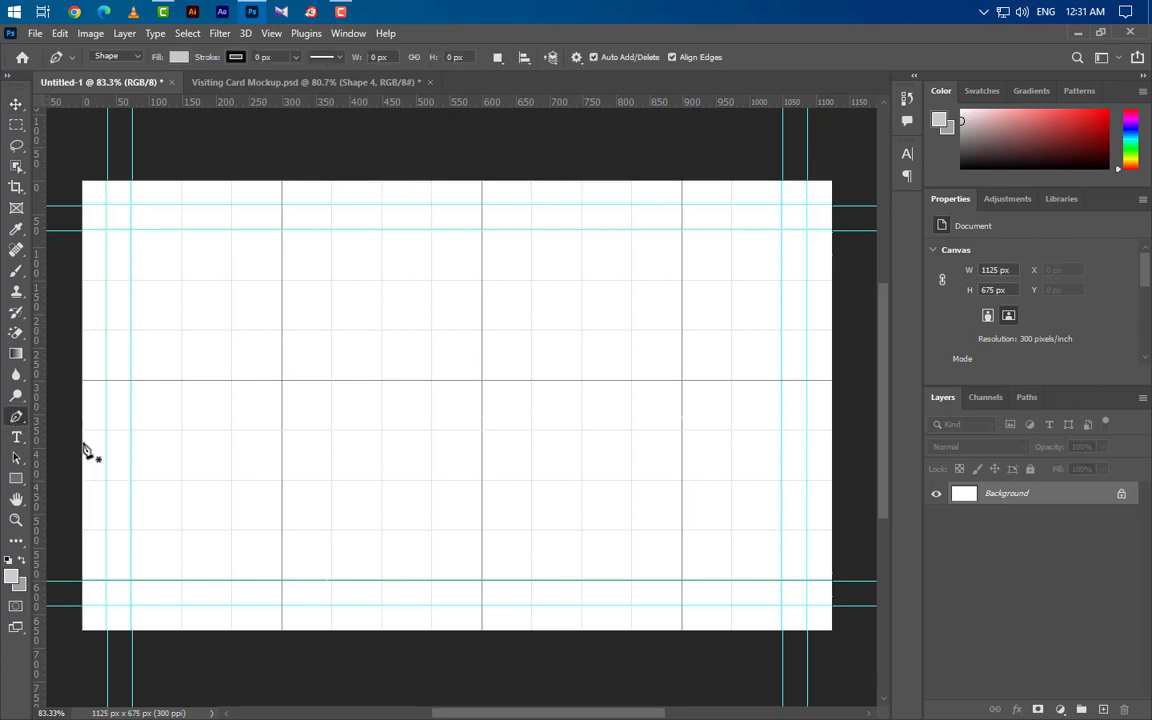
{"action": "left_click", "coordinate": [81, 435]}
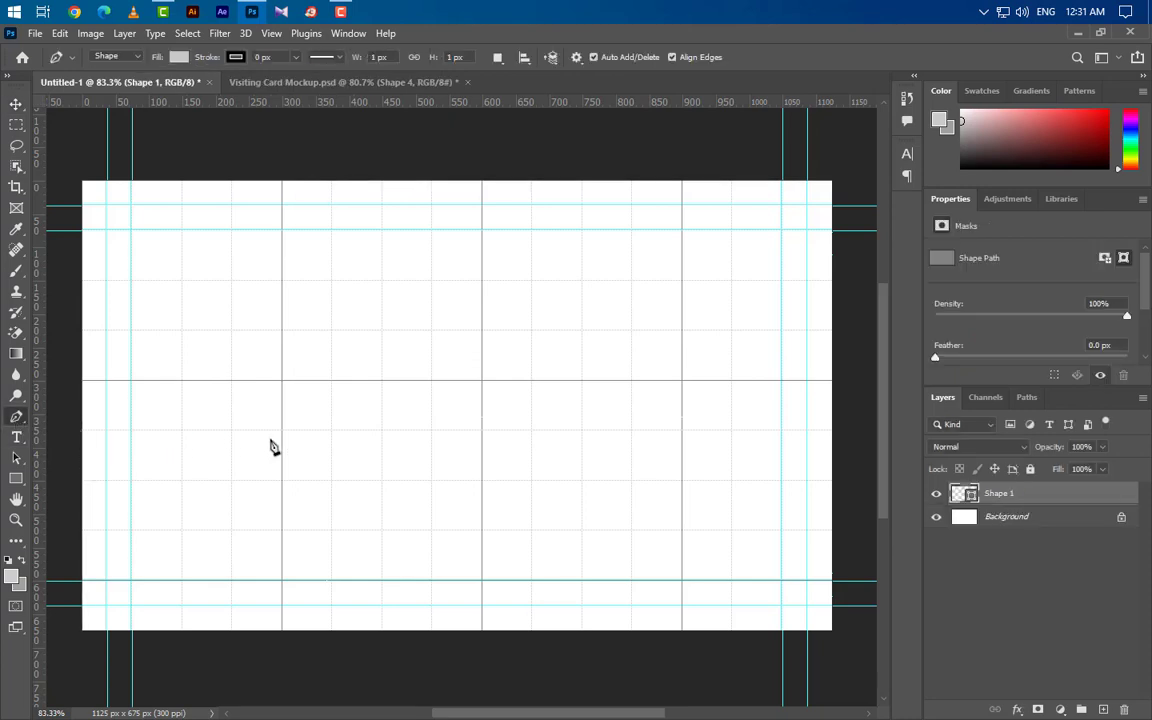
{"action": "left_click_drag", "start_coordinate": [481, 431], "coordinate": [749, 252]}
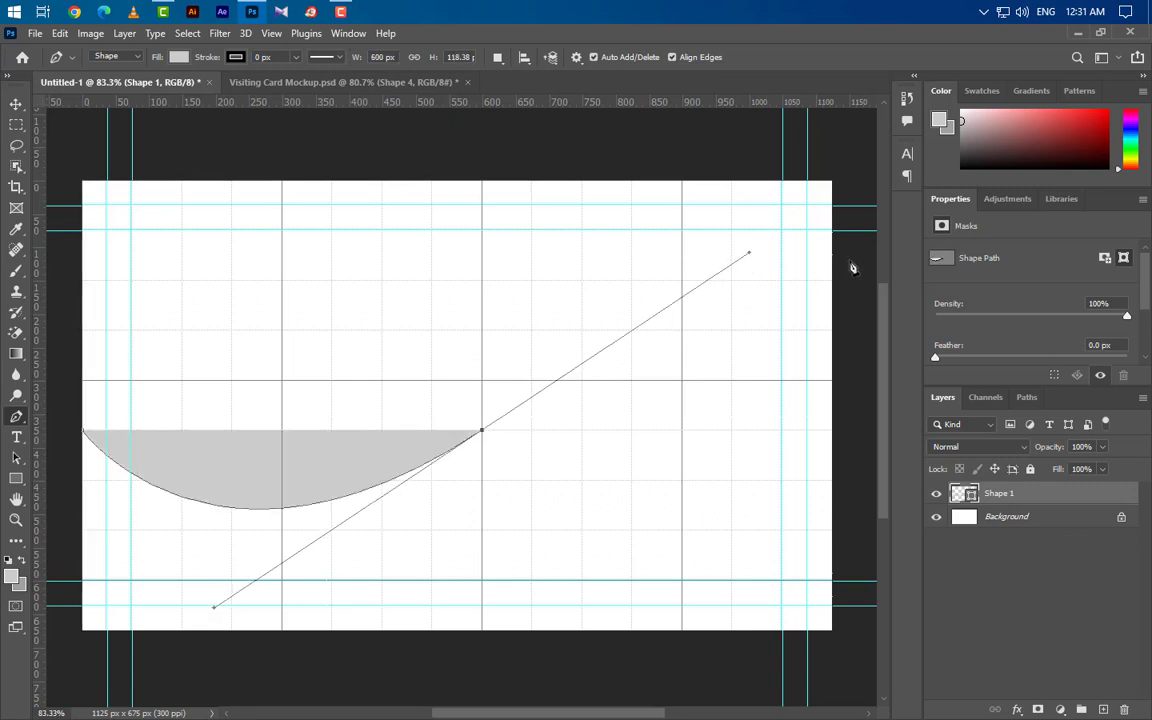
{"action": "left_click", "coordinate": [852, 267]}
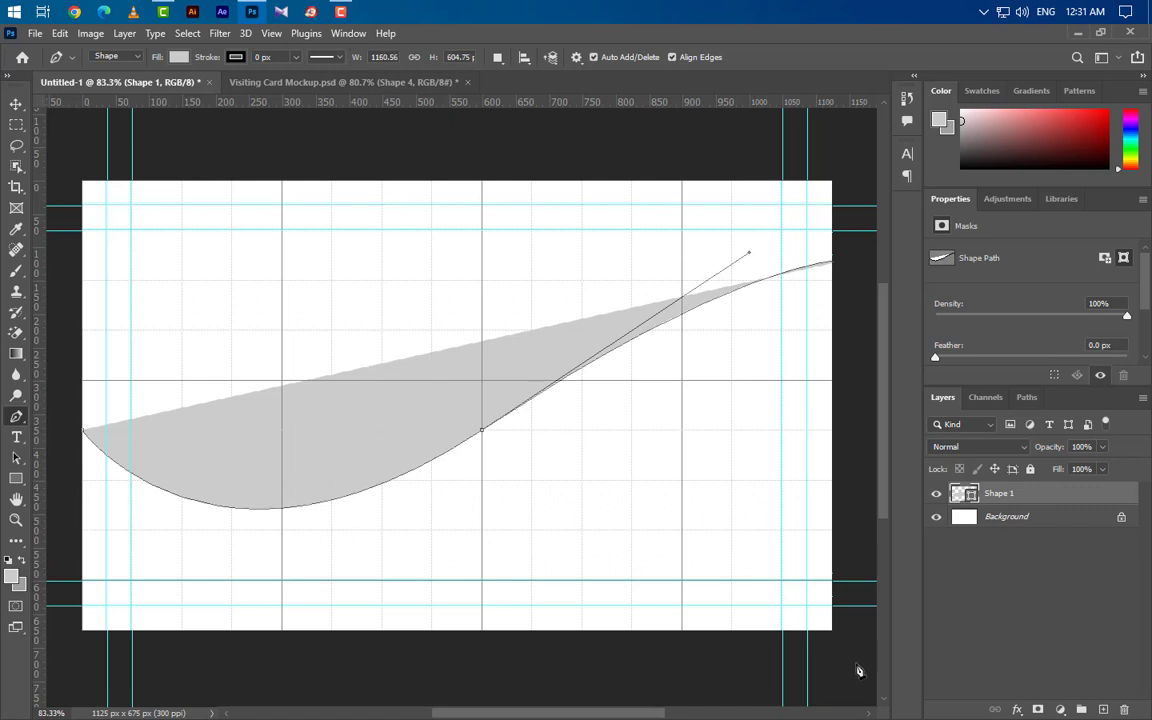
{"action": "left_click", "coordinate": [859, 670]}
{"action": "left_click", "coordinate": [66, 677]}
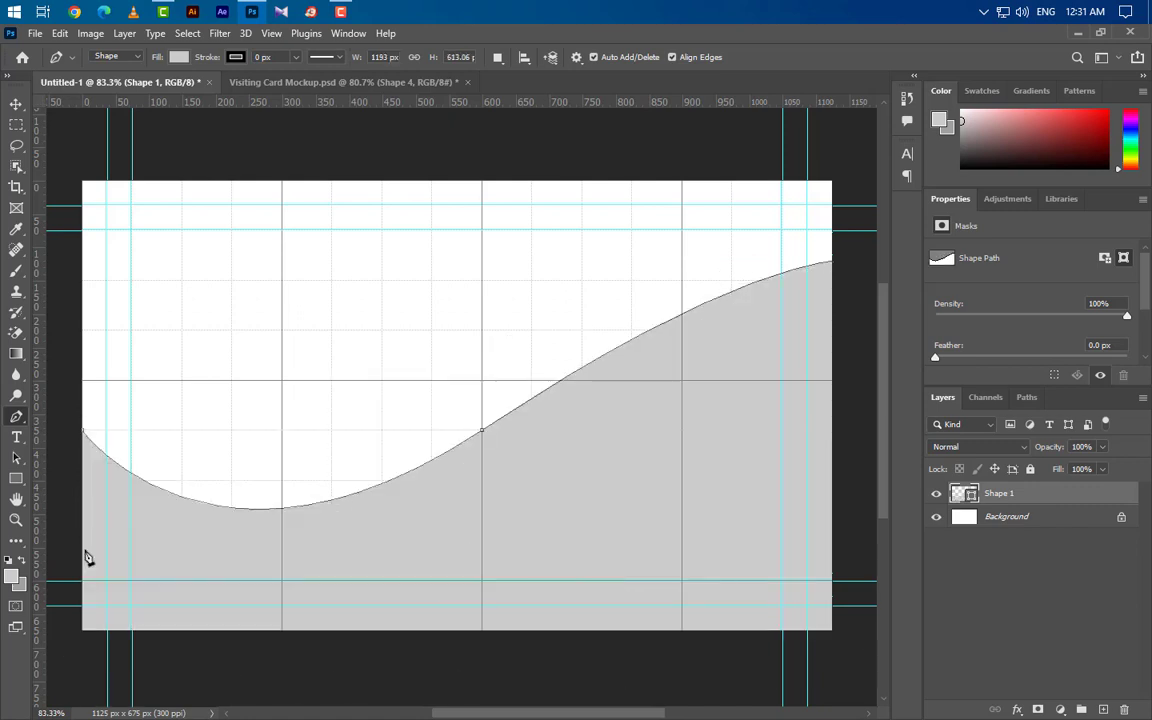
{"action": "left_click", "coordinate": [84, 436]}
{"action": "left_click_drag", "start_coordinate": [1093, 499], "coordinate": [1103, 708]}
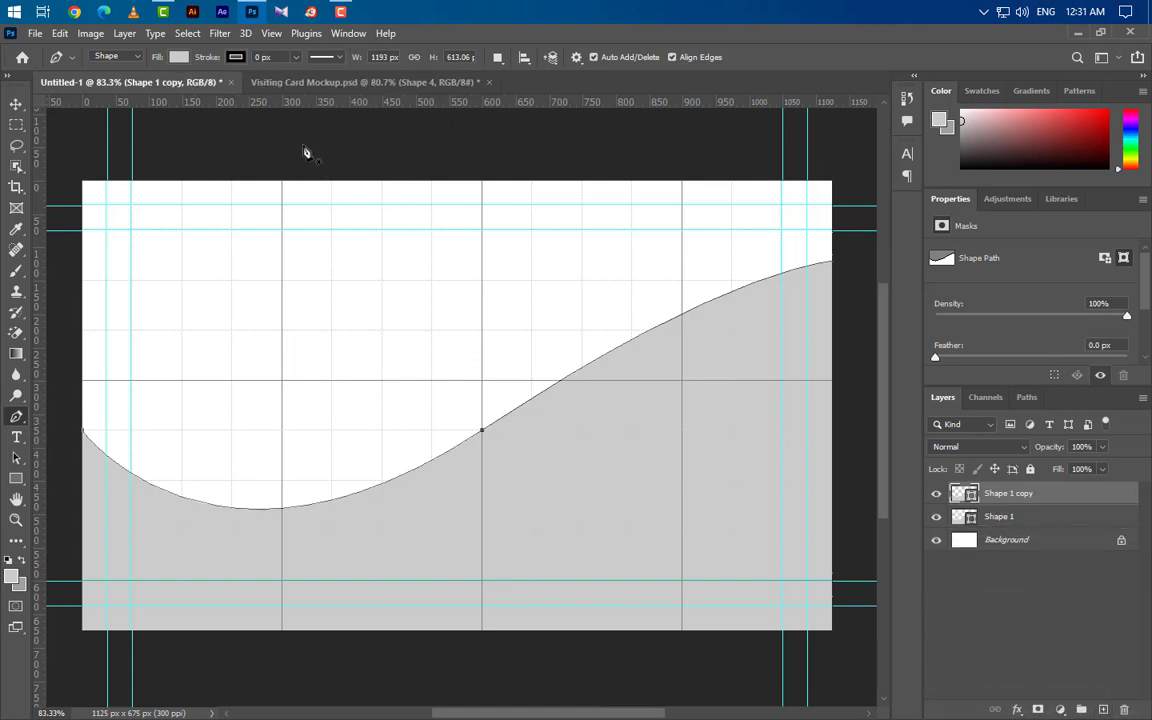
Step: Give the wave copy an 8 px stroke and no fill
{"action": "left_click", "coordinate": [262, 57]}
{"action": "type", "text": "8 px"}
{"action": "key", "text": "Return"}
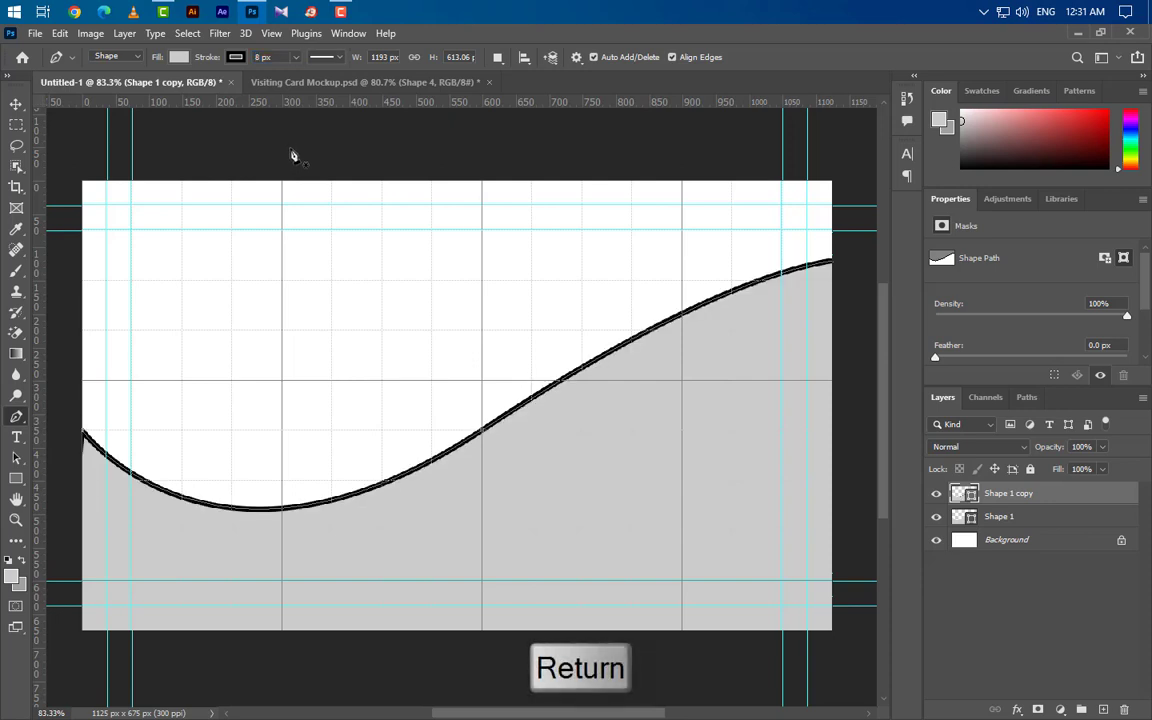
{"action": "left_click", "coordinate": [178, 57]}
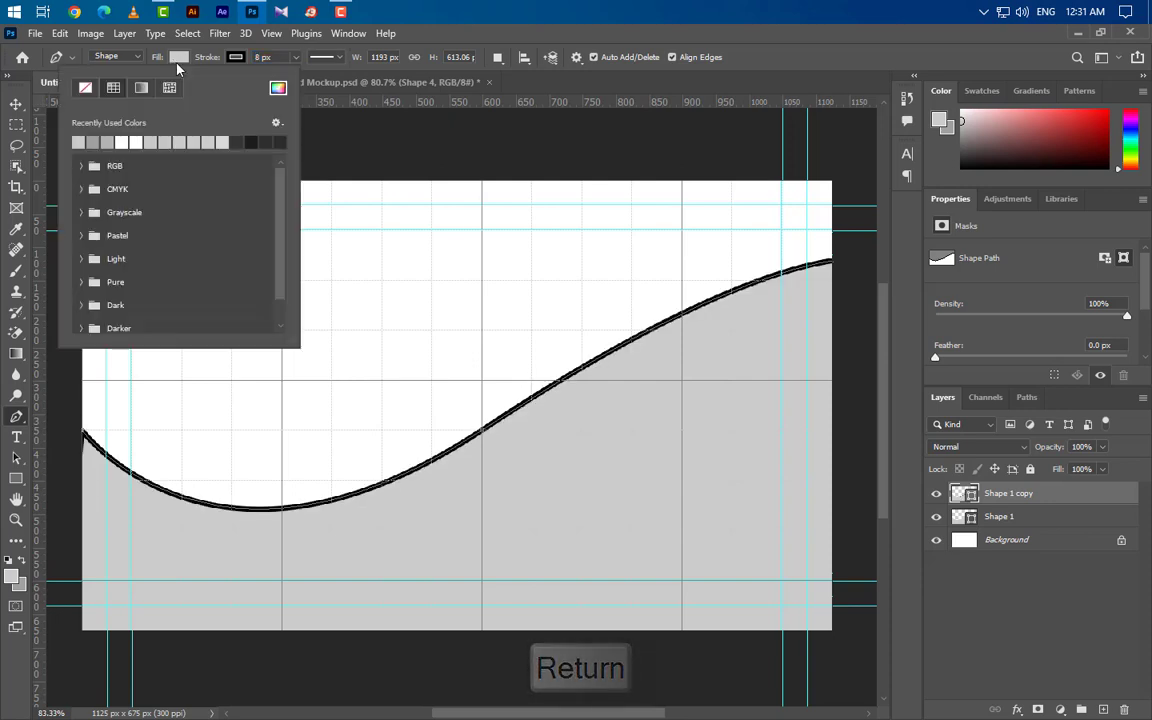
{"action": "left_click", "coordinate": [85, 89]}
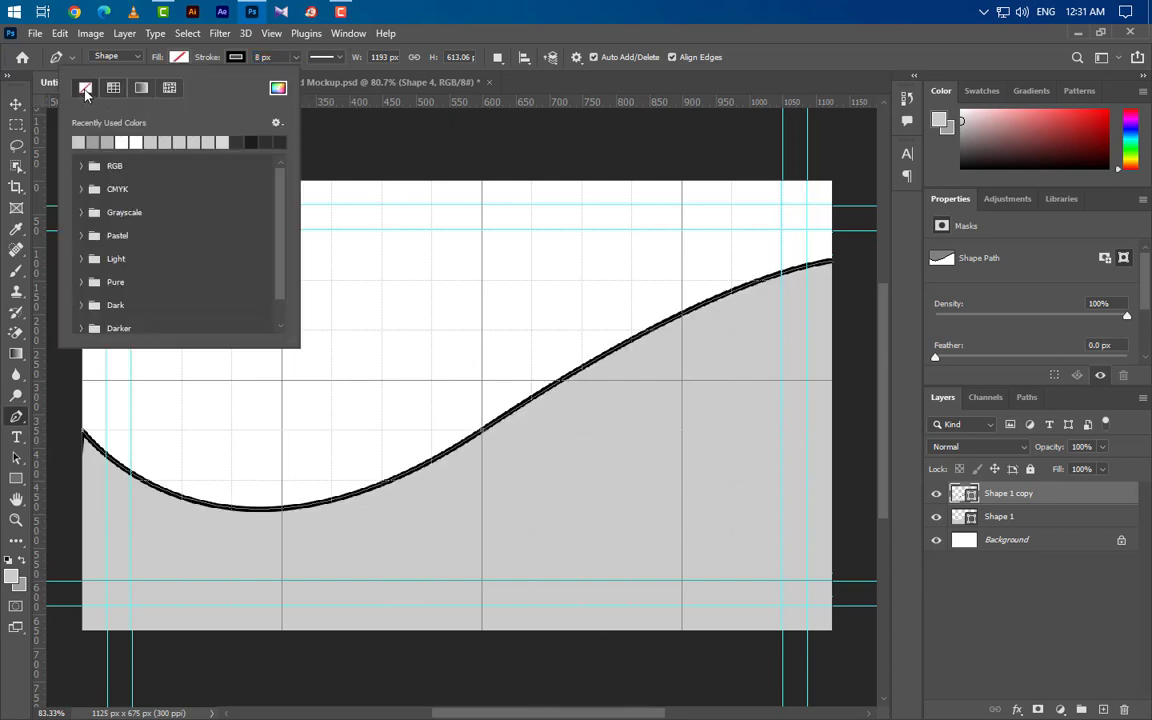
Step: Select the original Shape 1 wave and duplicate it again
{"action": "left_click", "coordinate": [16, 104]}
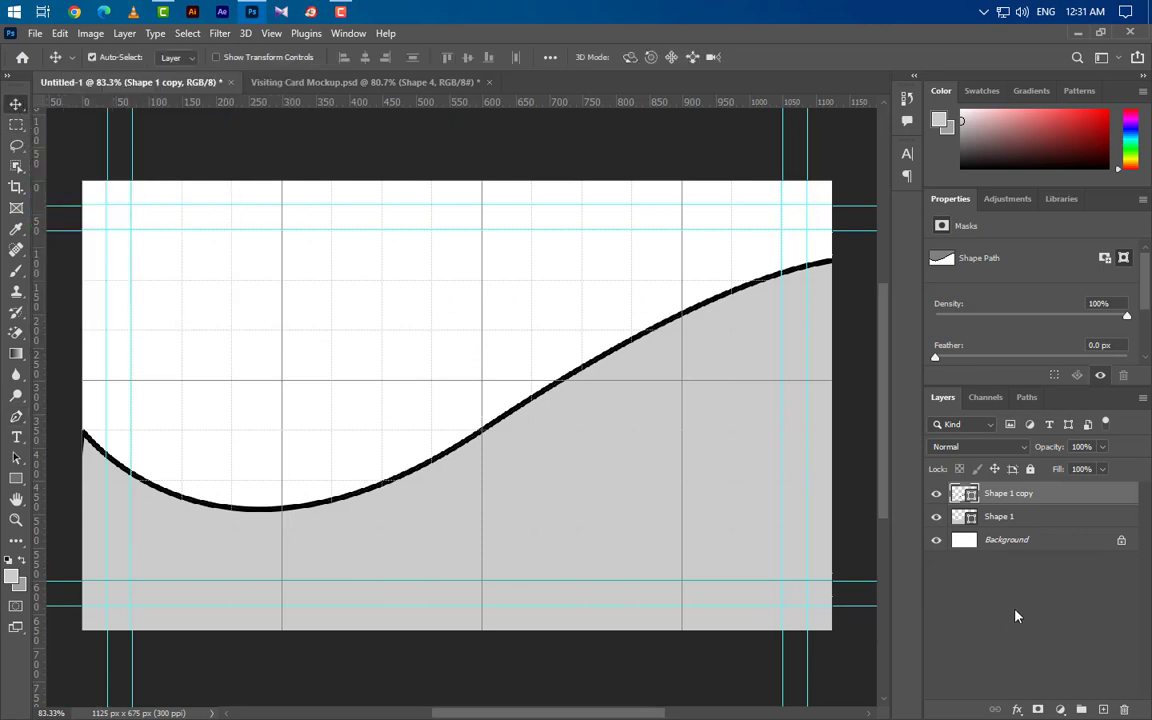
{"action": "left_click", "coordinate": [1060, 524]}
{"action": "left_click_drag", "start_coordinate": [1095, 524], "coordinate": [1105, 710]}
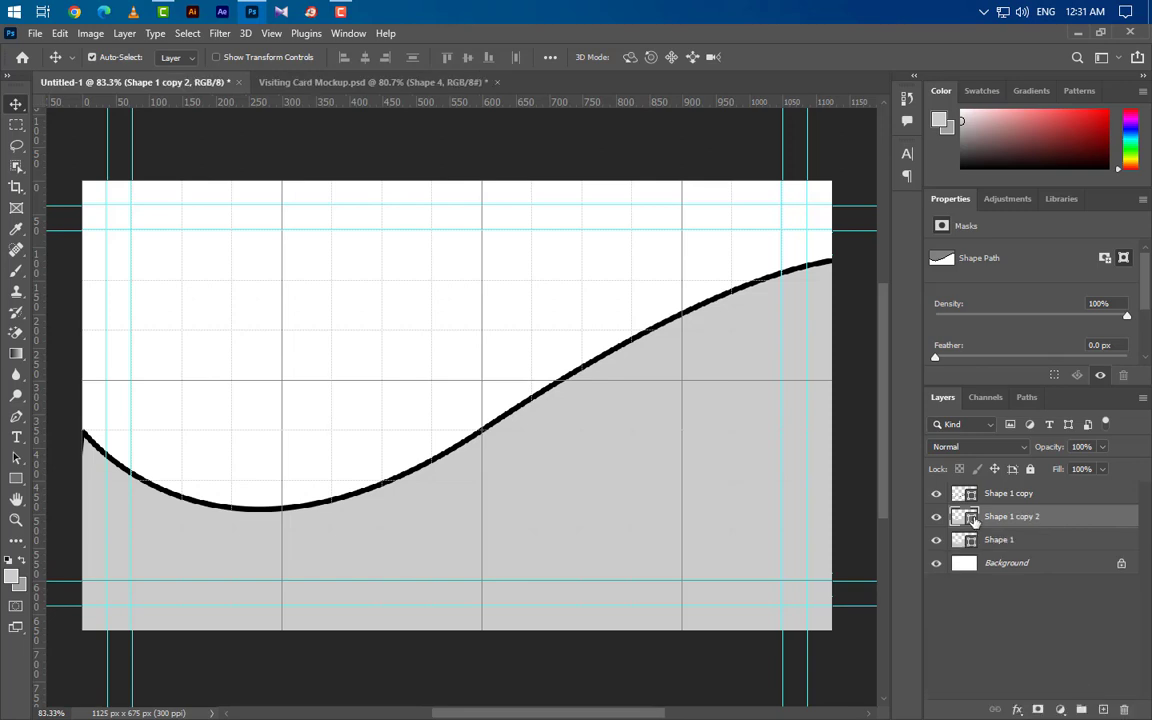
Step: Colour Shape 1 copy 2 dark grey 868585 and nudge it down to reveal a light band
{"action": "double_click", "coordinate": [971, 518]}
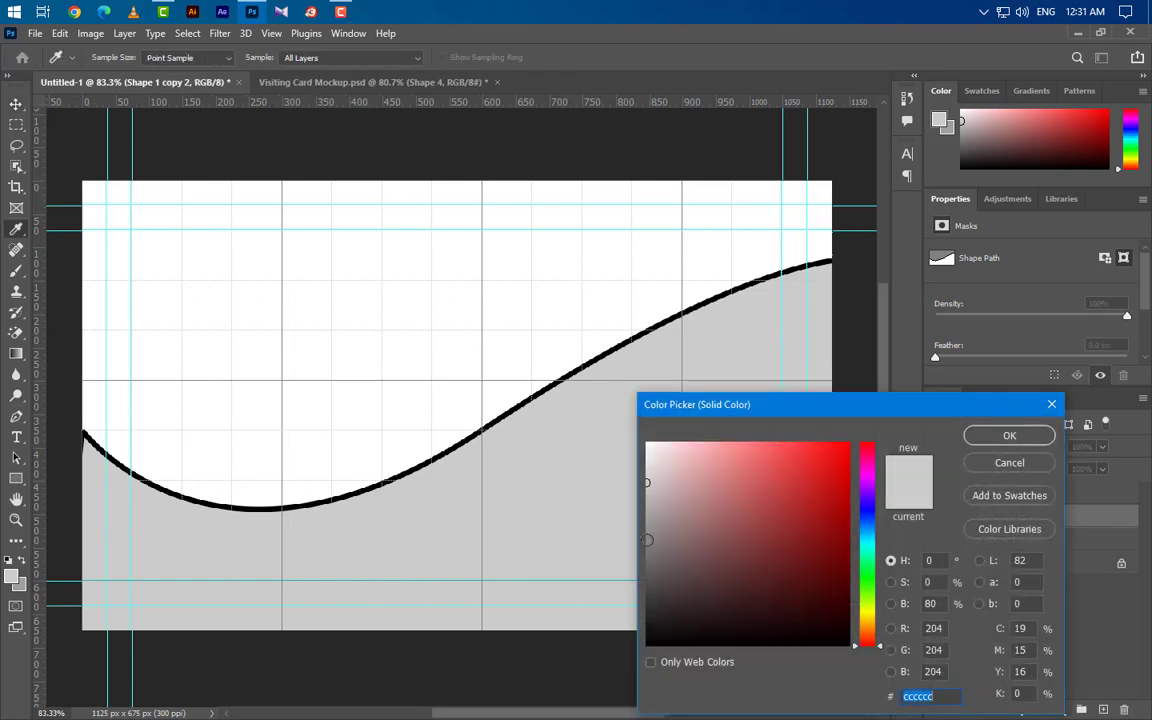
{"action": "left_click", "coordinate": [647, 539]}
{"action": "left_click", "coordinate": [1009, 438]}
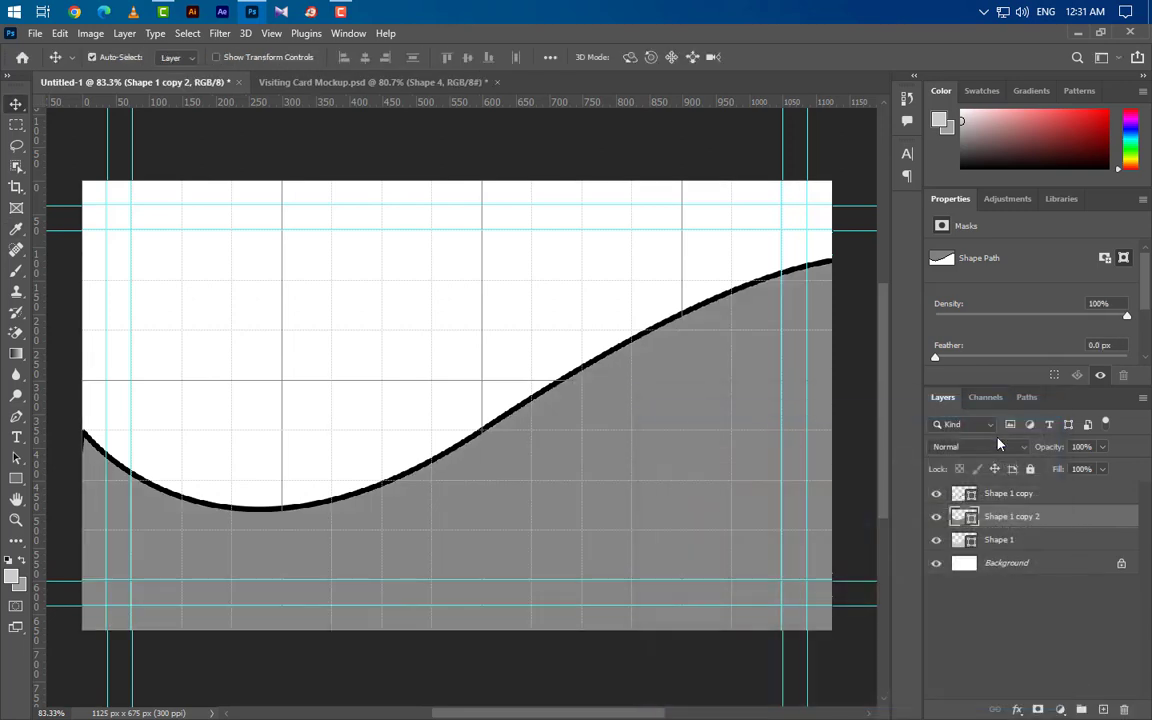
{"action": "key", "text": "shift+Down"}
{"action": "key", "text": "shift+Down"}
{"action": "key", "text": "Down"}
{"action": "key", "text": "Down"}
{"action": "key", "text": "Down"}
{"action": "key", "text": "Down"}
{"action": "key", "text": "Down"}
{"action": "key", "text": "Down"}
{"action": "key", "text": "Down"}
{"action": "key", "text": "Down"}
{"action": "key", "text": "Down"}
{"action": "key", "text": "Down"}
{"action": "key", "text": "Down"}
{"action": "key", "text": "Down"}
{"action": "key", "text": "Down"}
{"action": "key", "text": "Down"}
{"action": "key", "text": "Down"}
{"action": "key", "text": "Down"}
{"action": "key", "text": "Down"}
{"action": "key", "text": "Down"}
{"action": "key", "text": "Down"}
{"action": "key", "text": "Down"}
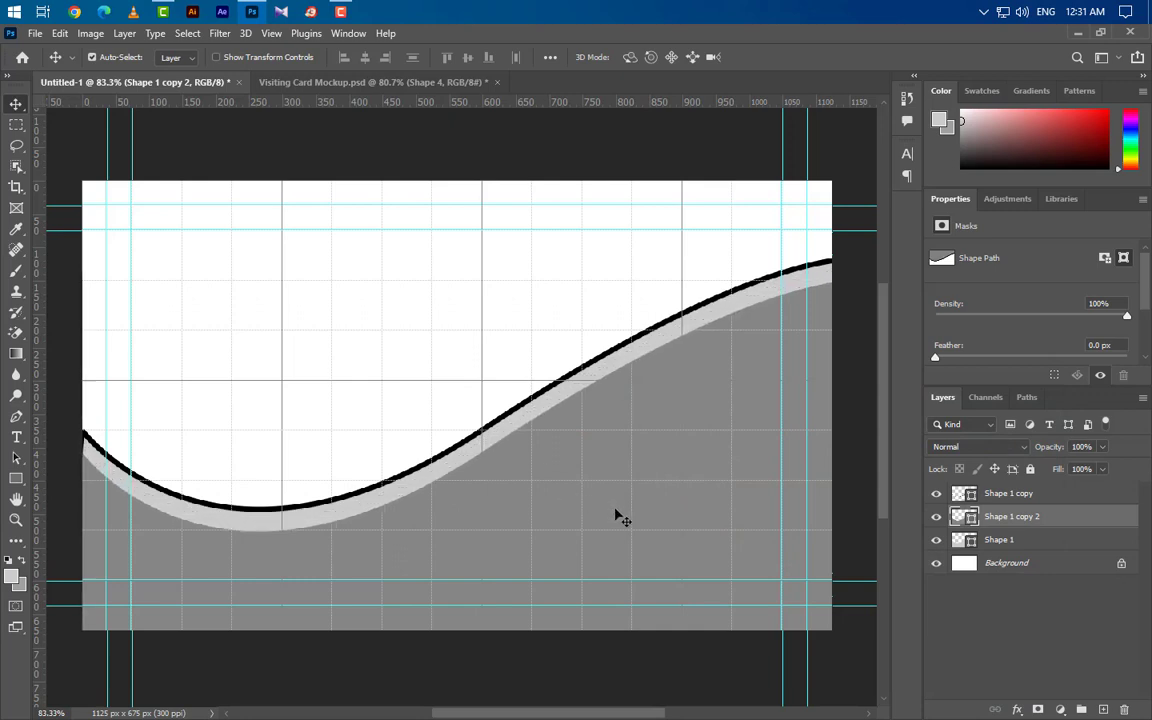
{"action": "key", "text": "Down"}
{"action": "key", "text": "Down"}
{"action": "key", "text": "Down"}
{"action": "key", "text": "Down"}
{"action": "key", "text": "Down"}
{"action": "key", "text": "Down"}
{"action": "key", "text": "Down"}
{"action": "key", "text": "Down"}
{"action": "key", "text": "Down"}
{"action": "key", "text": "Down"}
{"action": "key", "text": "Down"}
{"action": "key", "text": "Down"}
{"action": "key", "text": "Down"}
{"action": "key", "text": "Down"}
{"action": "key", "text": "Down"}
{"action": "key", "text": "Down"}
{"action": "key", "text": "Down"}
{"action": "key", "text": "Down"}
{"action": "key", "text": "Down"}
{"action": "key", "text": "Down"}
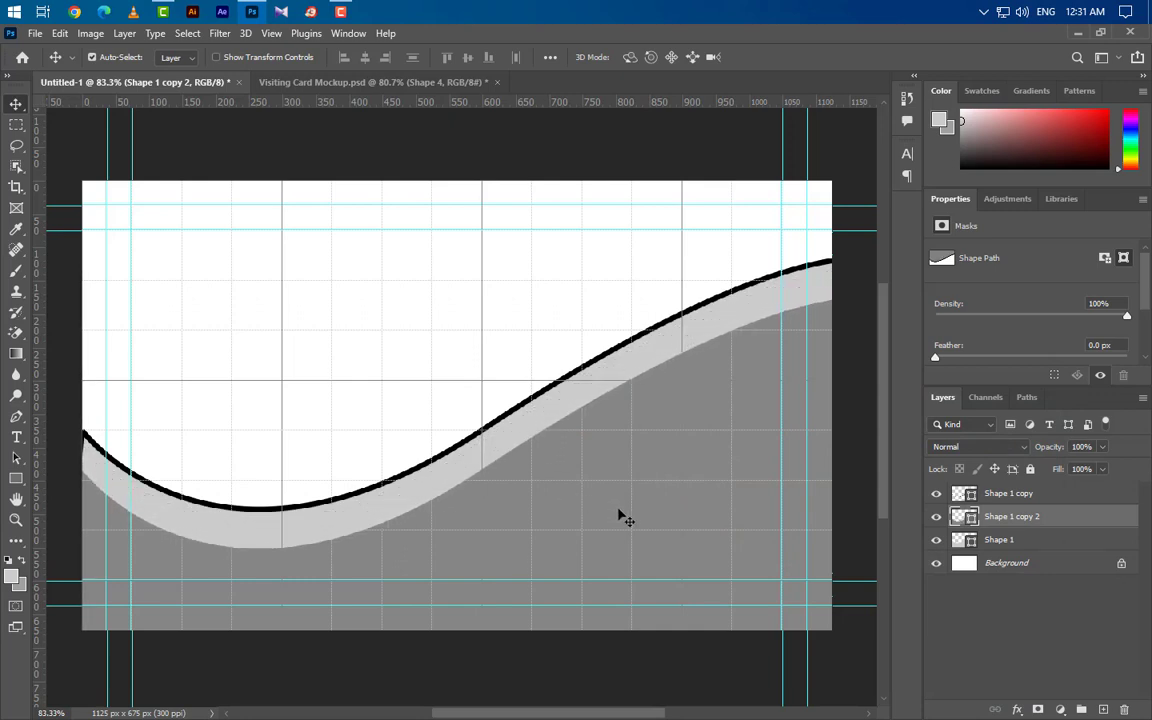
{"action": "key", "text": "Down"}
{"action": "key", "text": "Down"}
{"action": "key", "text": "Down"}
{"action": "key", "text": "Down"}
{"action": "key", "text": "Down"}
{"action": "key", "text": "Down"}
{"action": "key", "text": "Down"}
{"action": "key", "text": "Down"}
{"action": "key", "text": "Down"}
{"action": "key", "text": "Down"}
{"action": "key", "text": "Down"}
{"action": "key", "text": "Down"}
{"action": "key", "text": "Down"}
{"action": "key", "text": "Down"}
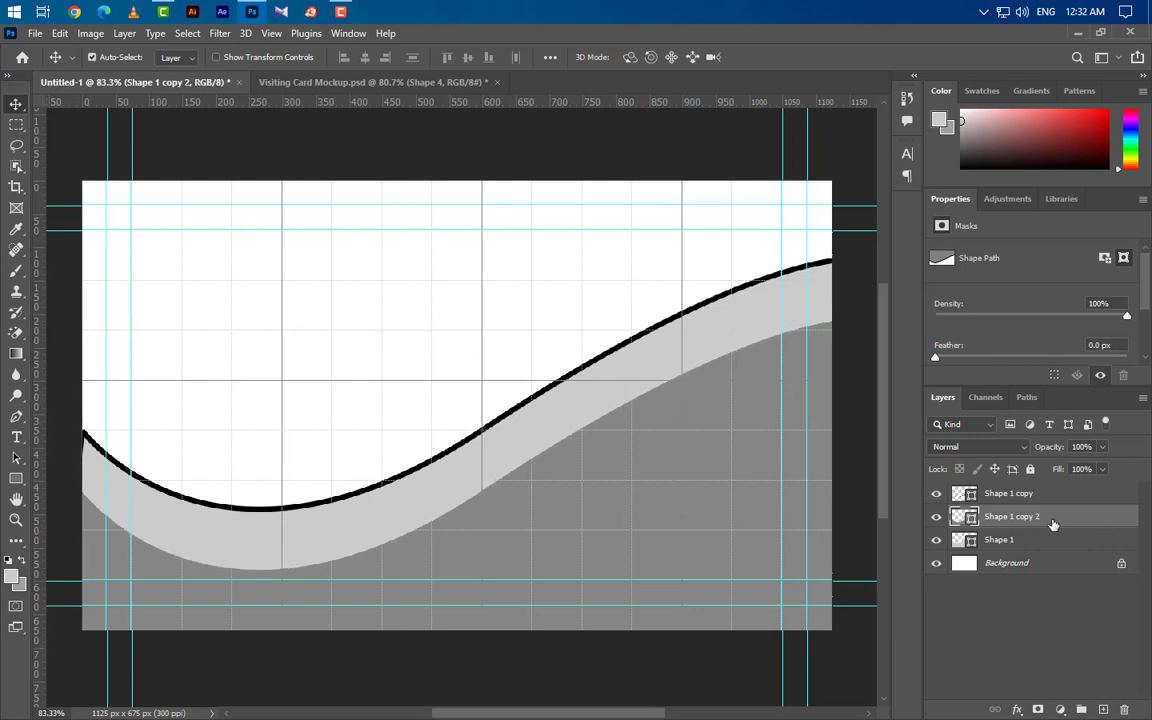
Step: Compare with Shape 1 hidden, then duplicate Shape 1 into Shape 1 copy 3
{"action": "left_click", "coordinate": [937, 541]}
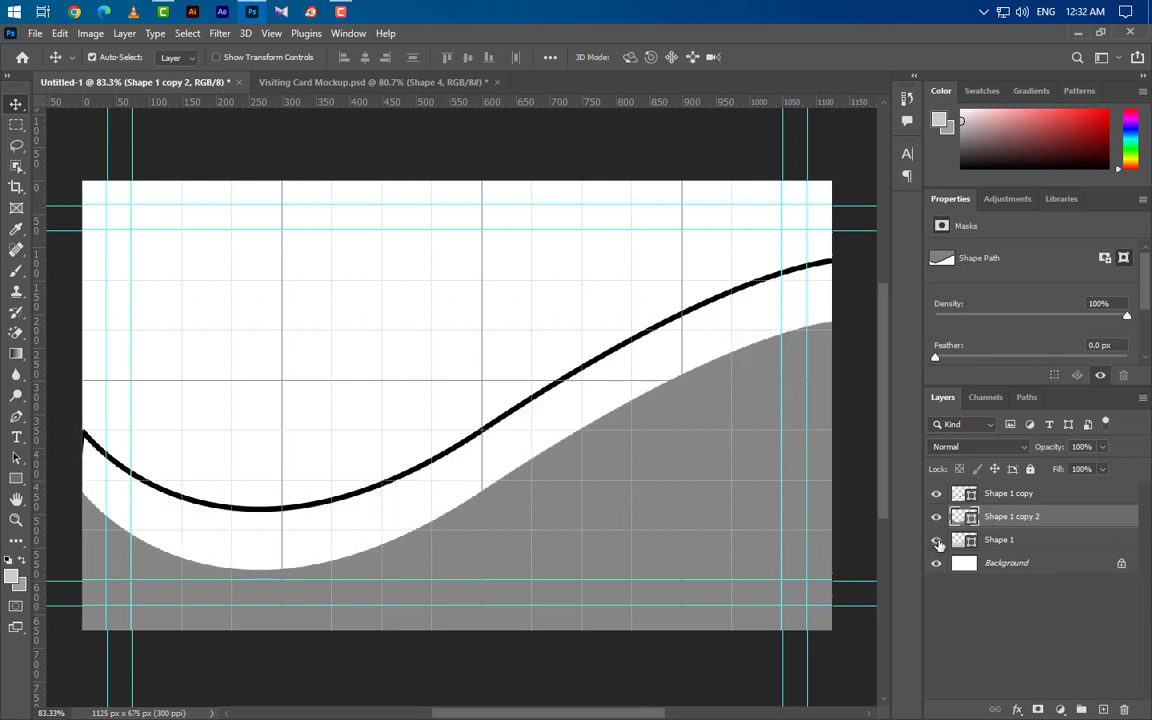
{"action": "left_click", "coordinate": [937, 541]}
{"action": "left_click_drag", "start_coordinate": [1065, 549], "coordinate": [1104, 708]}
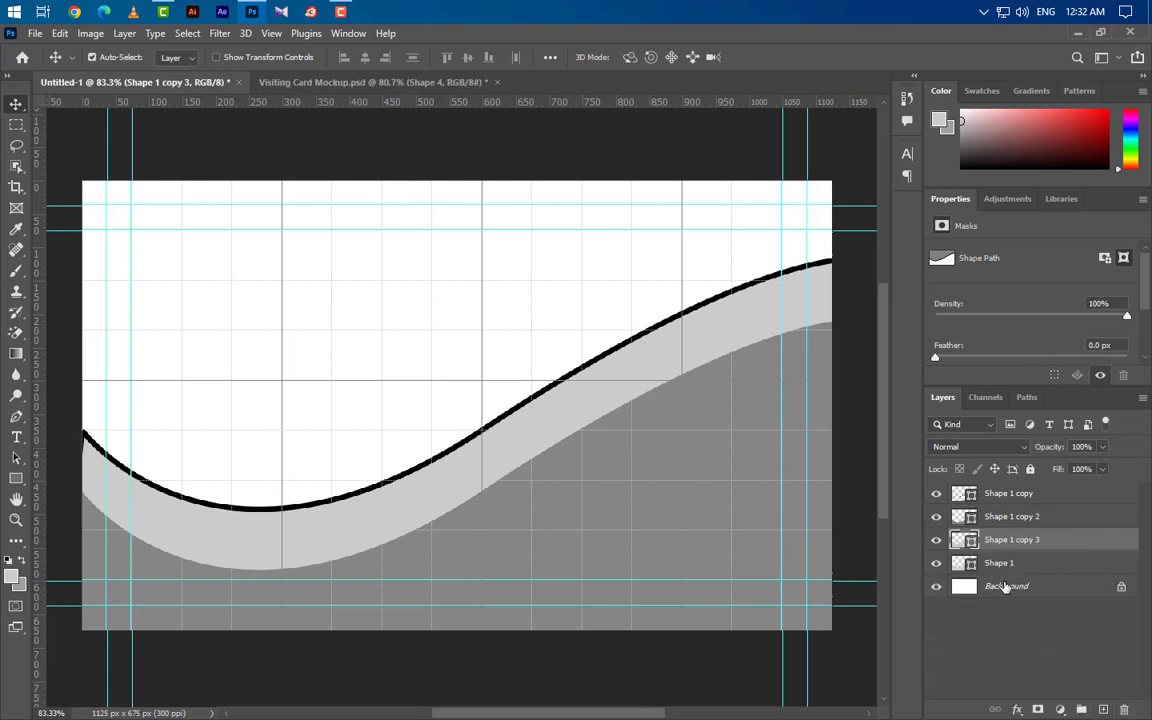
Step: Load the dark grey shape as a selection, rasterize Shape 1 copy 3 and delete the selected area
{"action": "left_click", "coordinate": [937, 517]}
{"action": "left_click", "coordinate": [937, 517]}
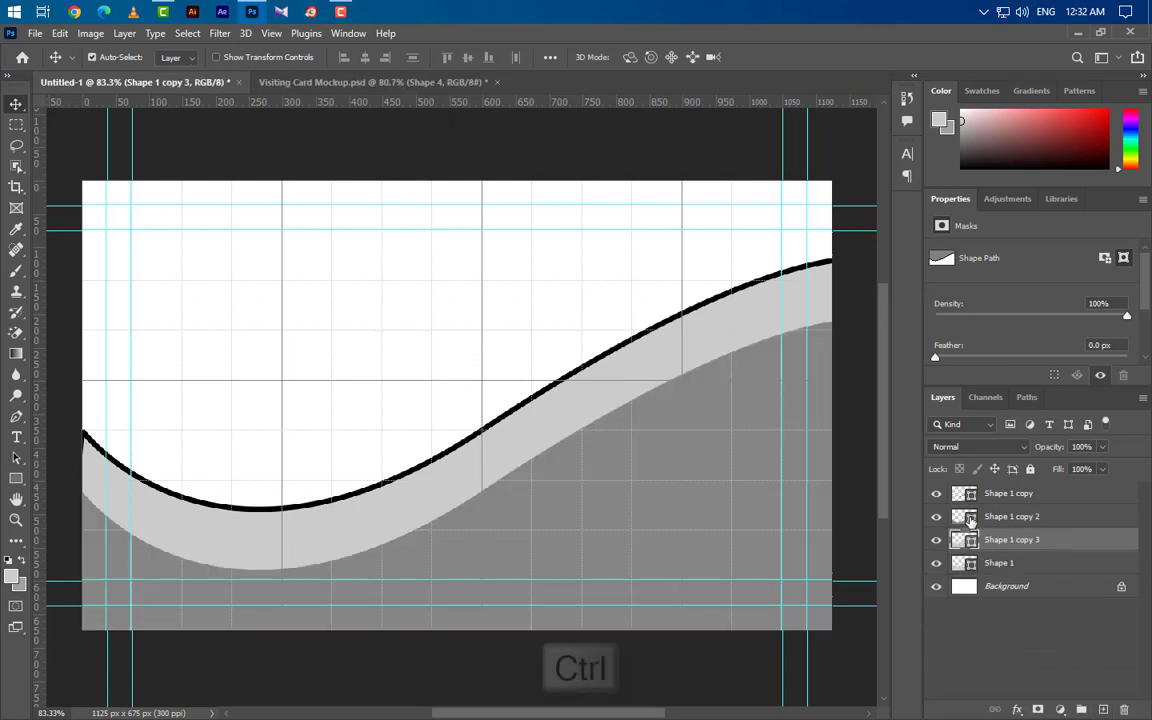
{"action": "left_click", "coordinate": [964, 516], "text": "ctrl"}
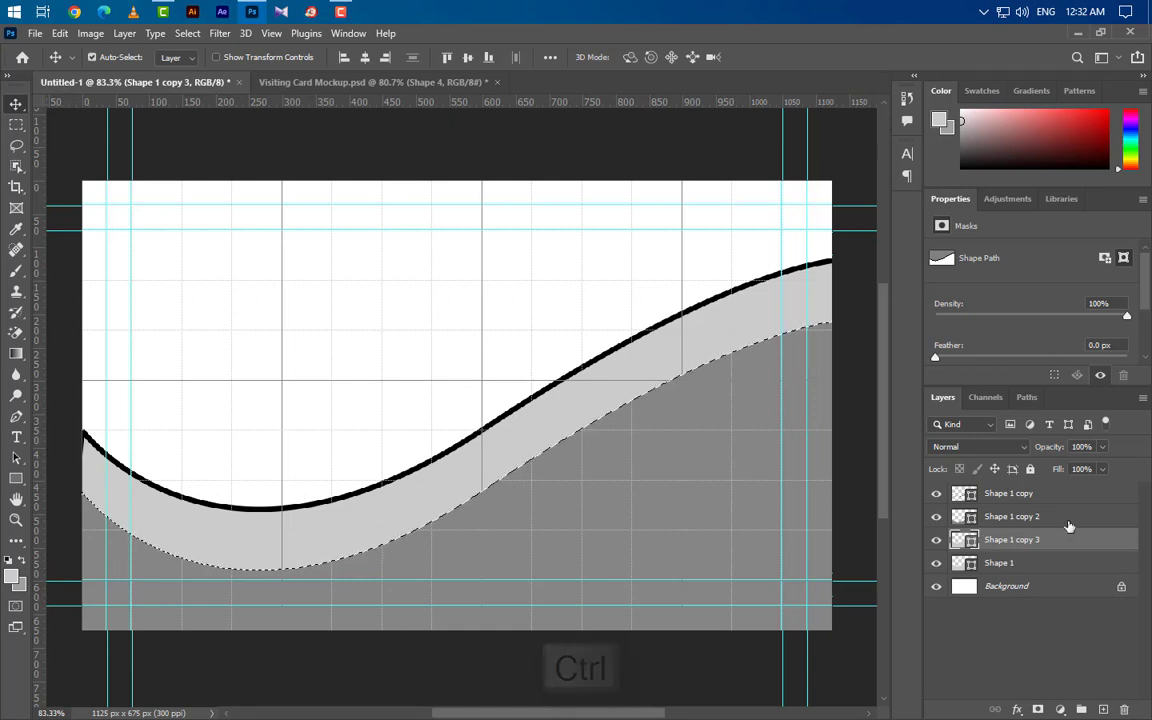
{"action": "left_click", "coordinate": [937, 517]}
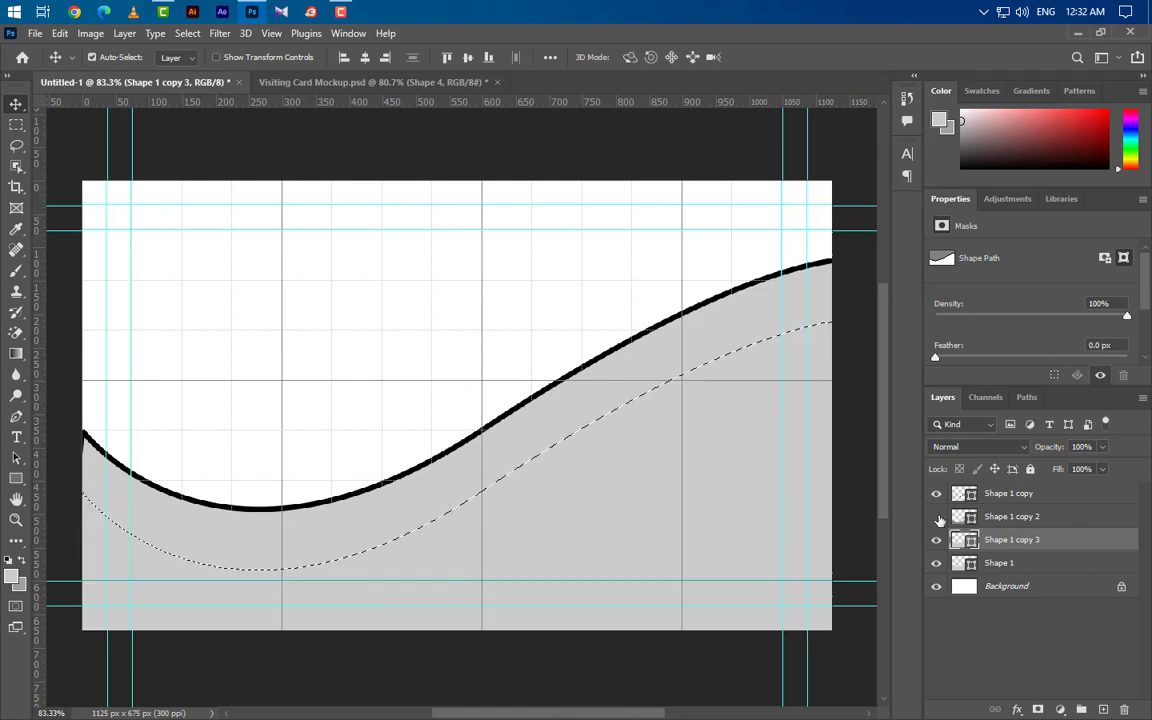
{"action": "right_click", "coordinate": [1071, 548]}
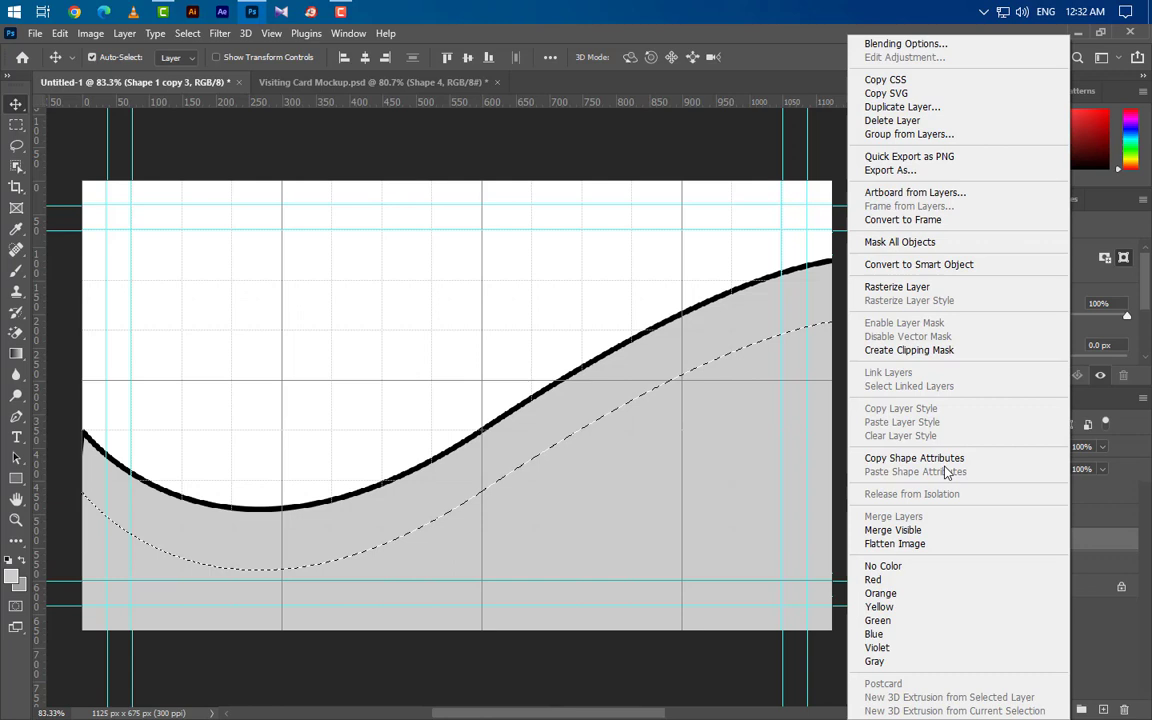
{"action": "left_click", "coordinate": [926, 284]}
{"action": "key", "text": "Delete"}
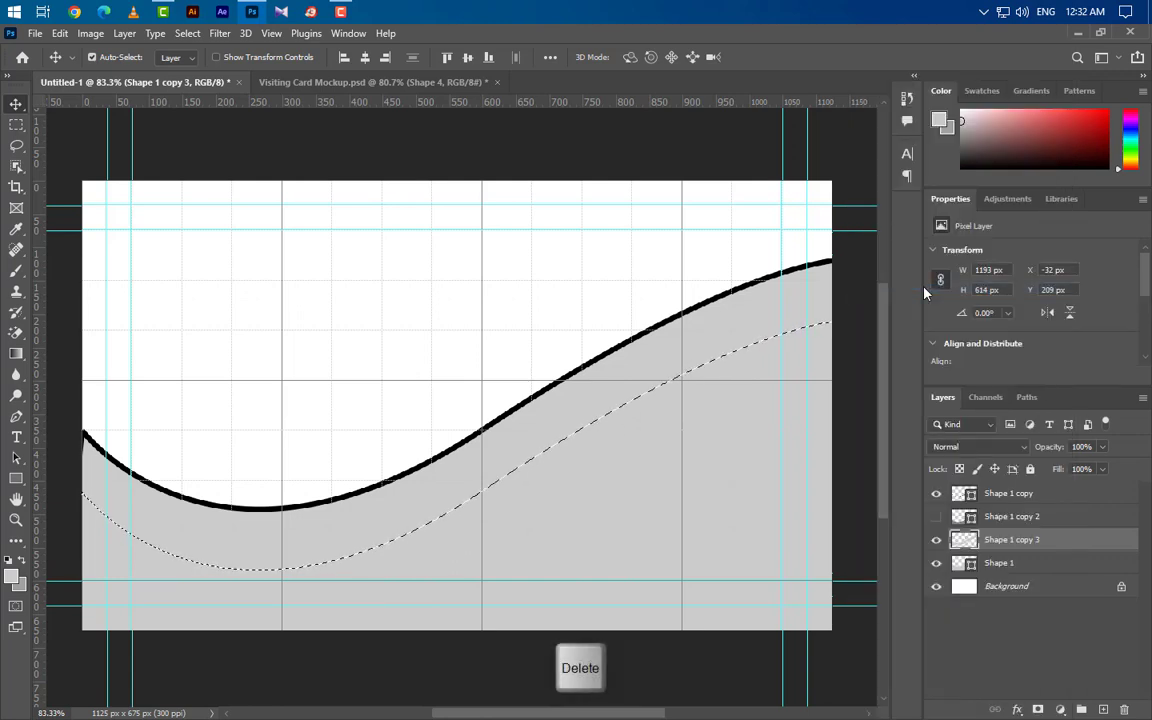
Step: Deselect, show Shape 1 copy 2 again and make it the active layer
{"action": "left_click", "coordinate": [934, 566]}
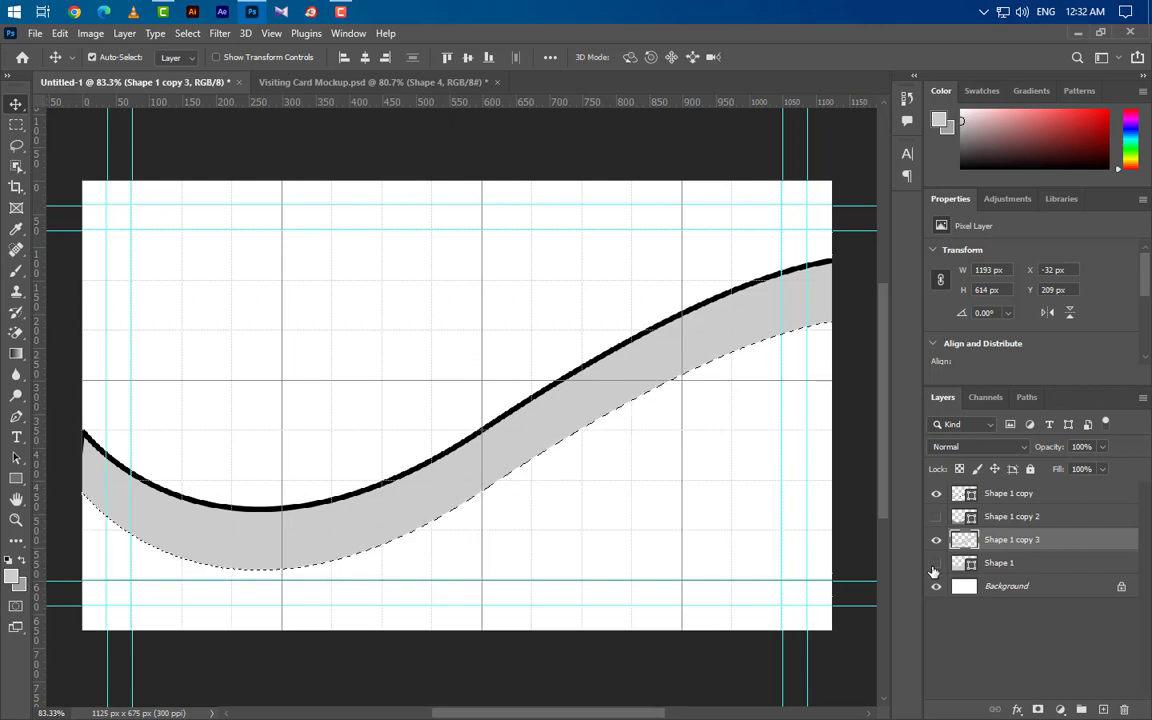
{"action": "left_click", "coordinate": [934, 567]}
{"action": "key", "text": "ctrl+d"}
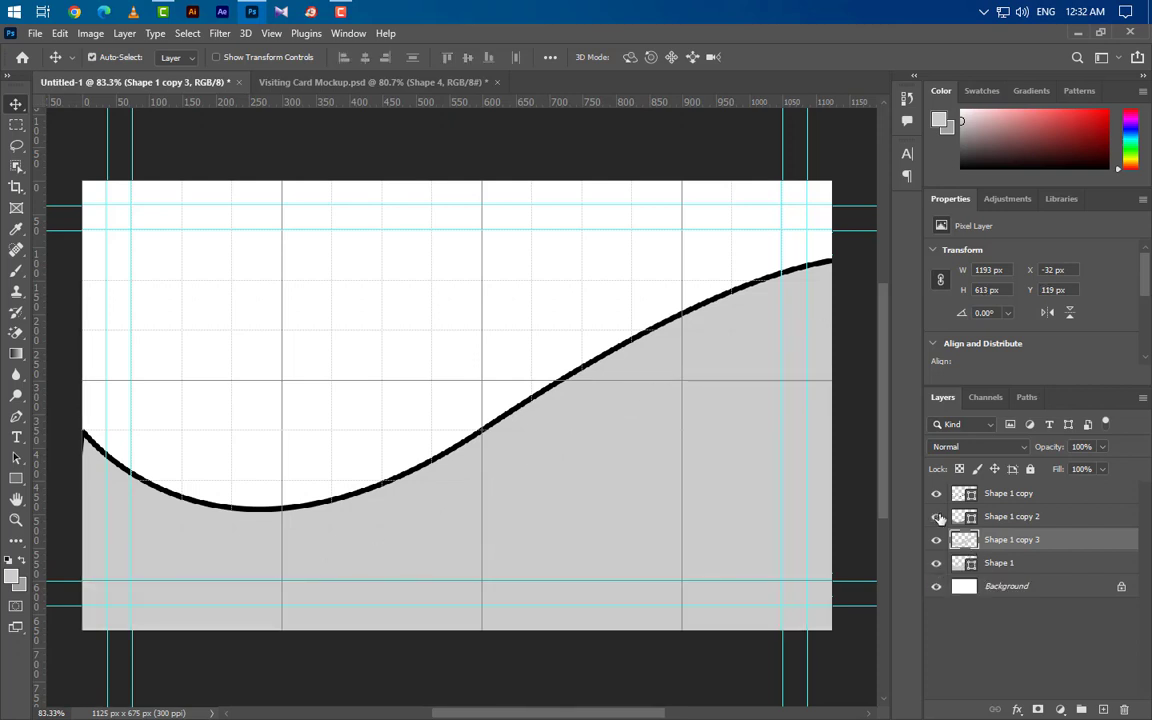
{"action": "left_click", "coordinate": [936, 516]}
{"action": "left_click", "coordinate": [1000, 518]}
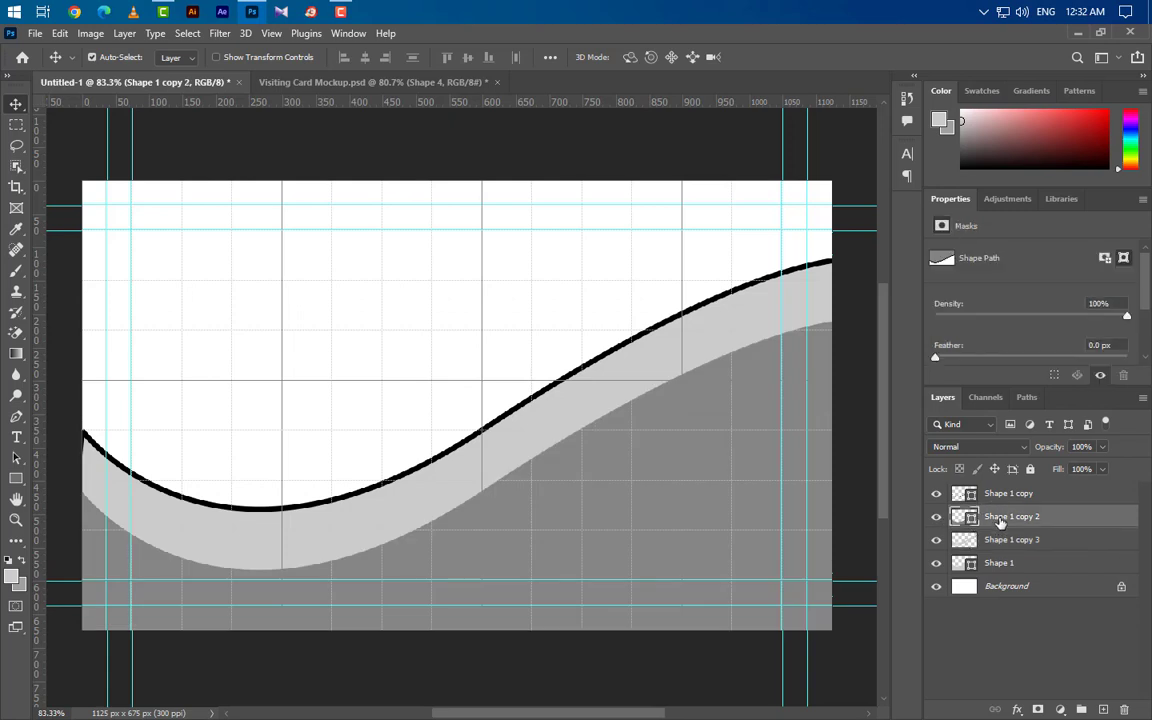
Step: Give Shape 1 copy 2 an 8 px black stroke with no fill, then duplicate it
{"action": "left_click", "coordinate": [16, 416]}
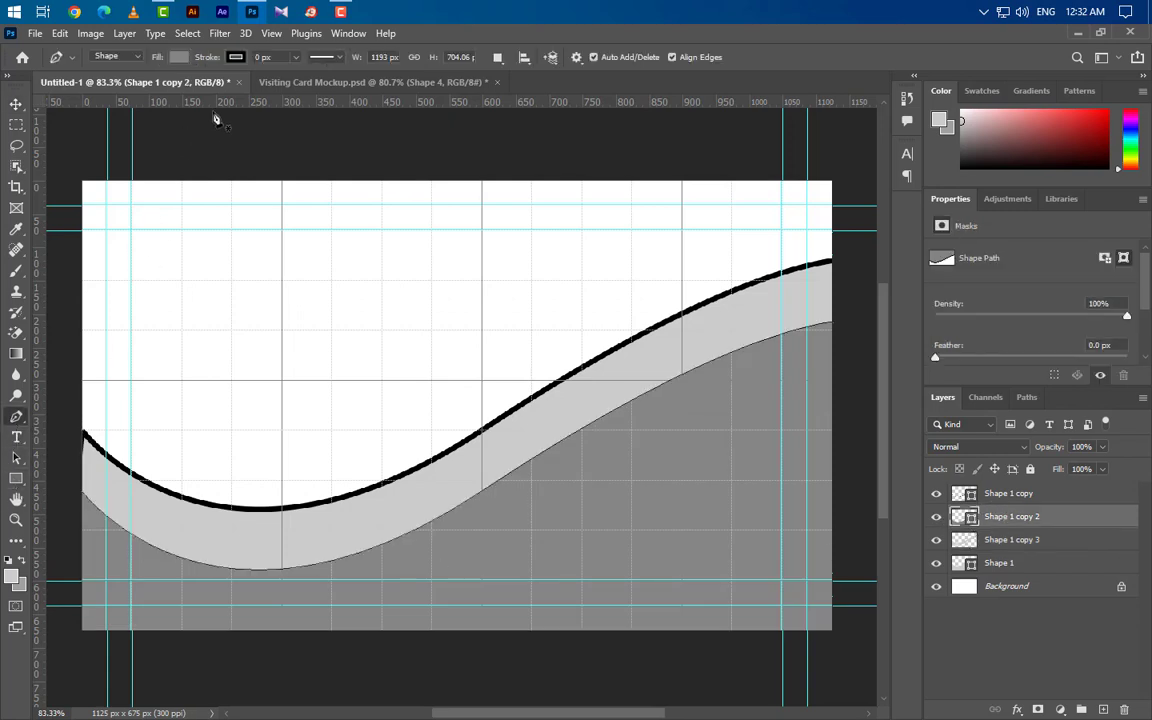
{"action": "type", "text": "8"}
{"action": "key", "text": "Return"}
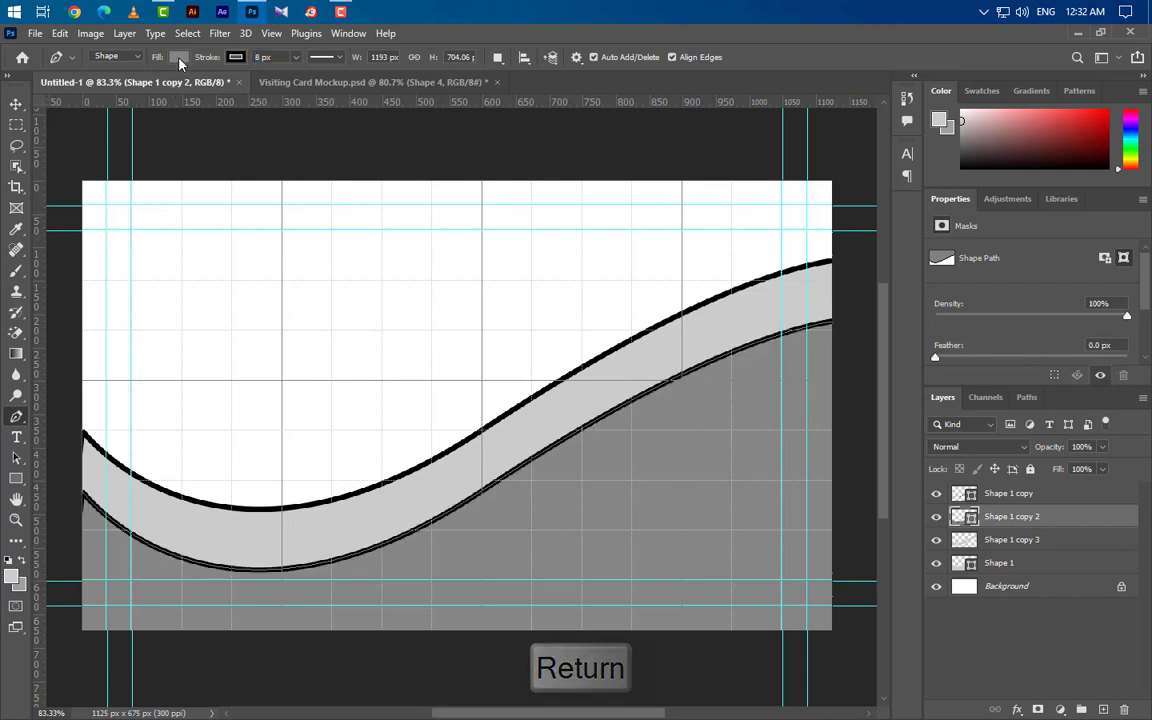
{"action": "left_click", "coordinate": [174, 56]}
{"action": "left_click", "coordinate": [85, 89]}
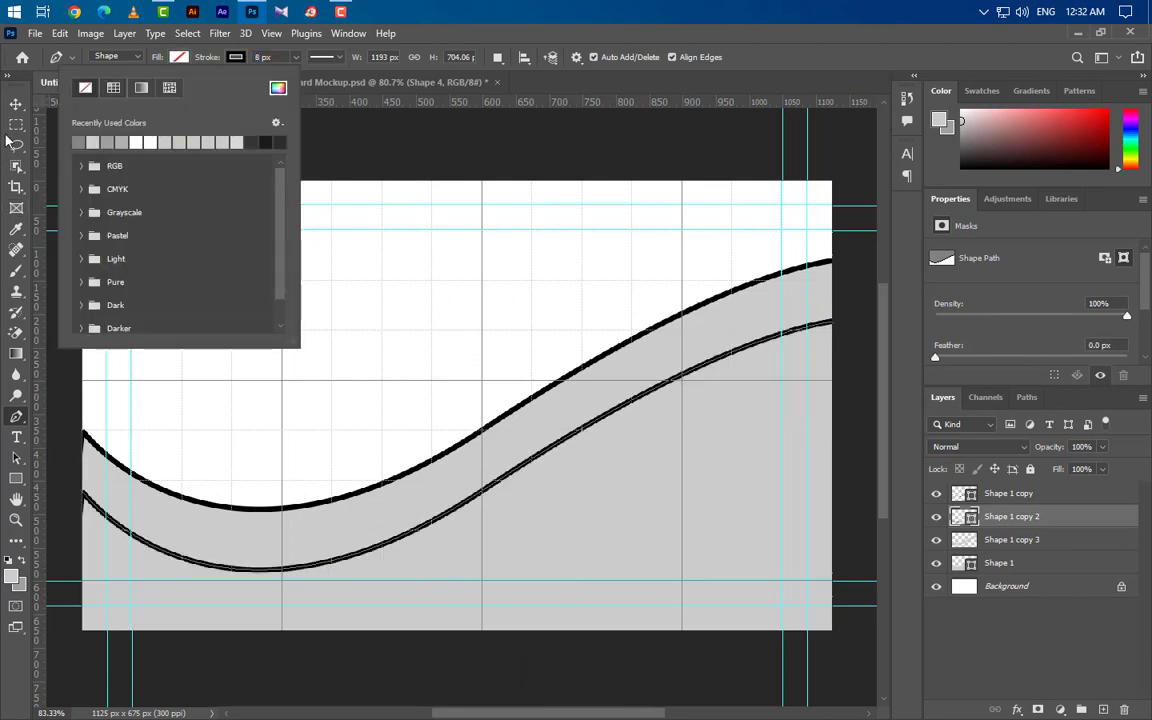
{"action": "left_click", "coordinate": [16, 103]}
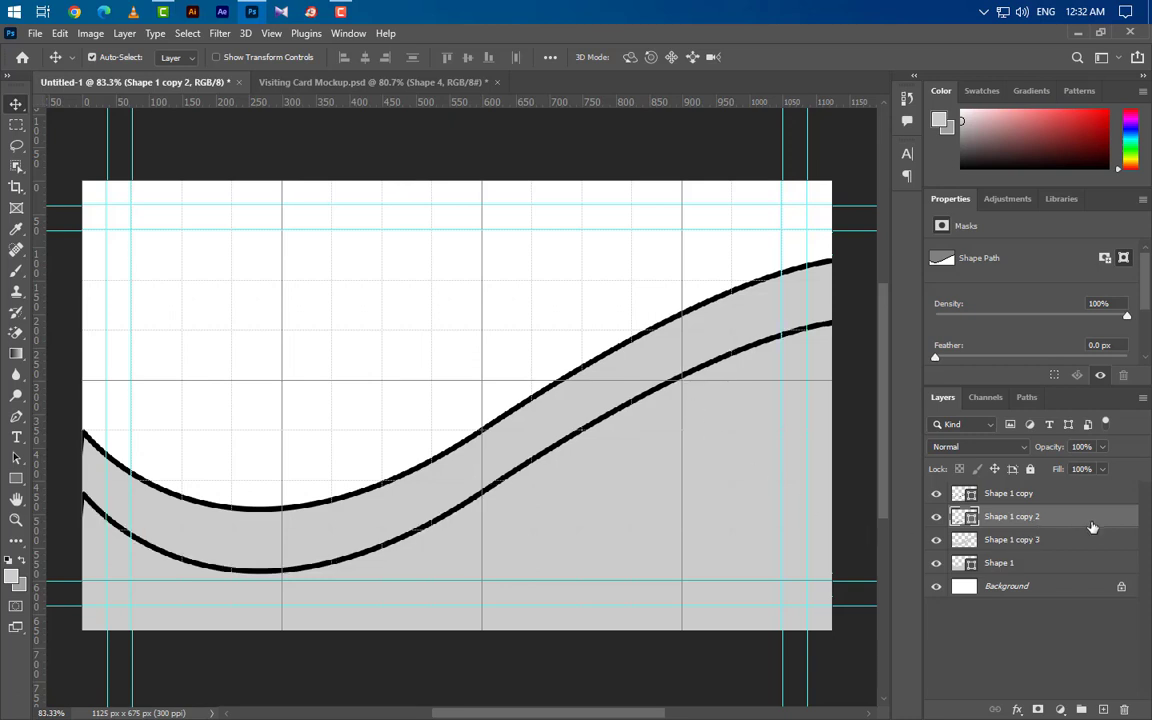
{"action": "left_click_drag", "start_coordinate": [1010, 517], "coordinate": [1105, 710]}
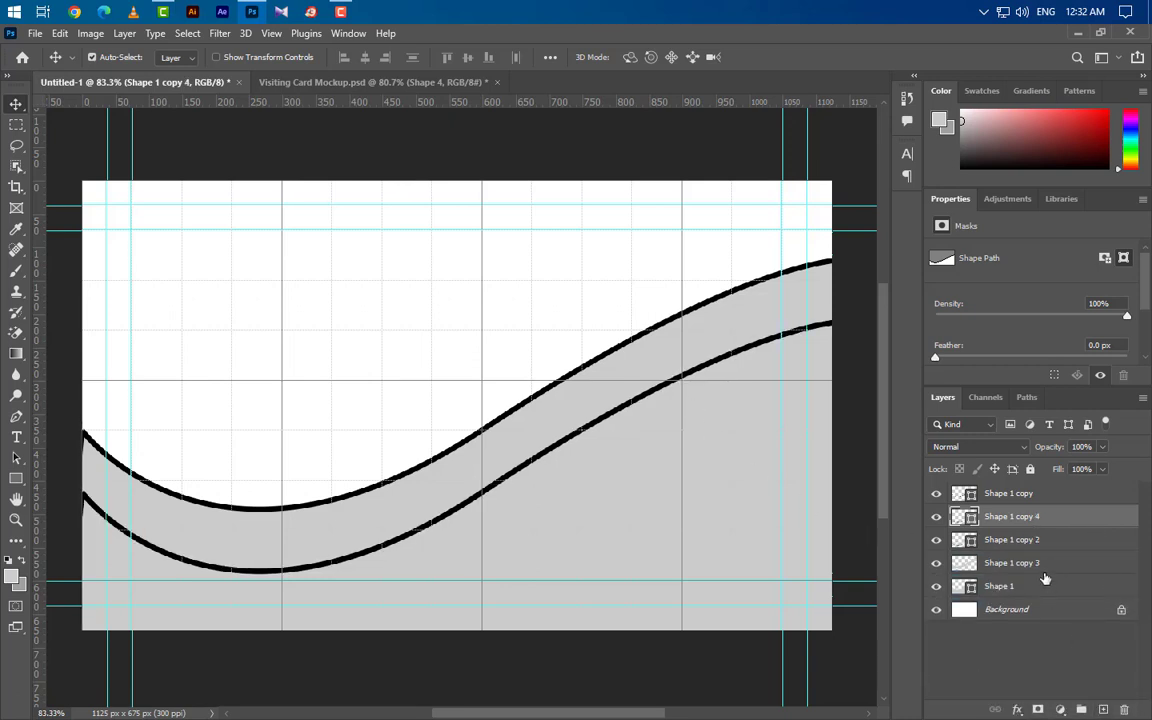
Step: Nudge the lower curve's duplicate down and set its stroke to 3 px
{"action": "key", "text": "Down"}
{"action": "key", "text": "Down"}
{"action": "key", "text": "Down"}
{"action": "key", "text": "Down"}
{"action": "key", "text": "Down"}
{"action": "key", "text": "Down"}
{"action": "key", "text": "Down"}
{"action": "key", "text": "Down"}
{"action": "key", "text": "Down"}
{"action": "key", "text": "Down"}
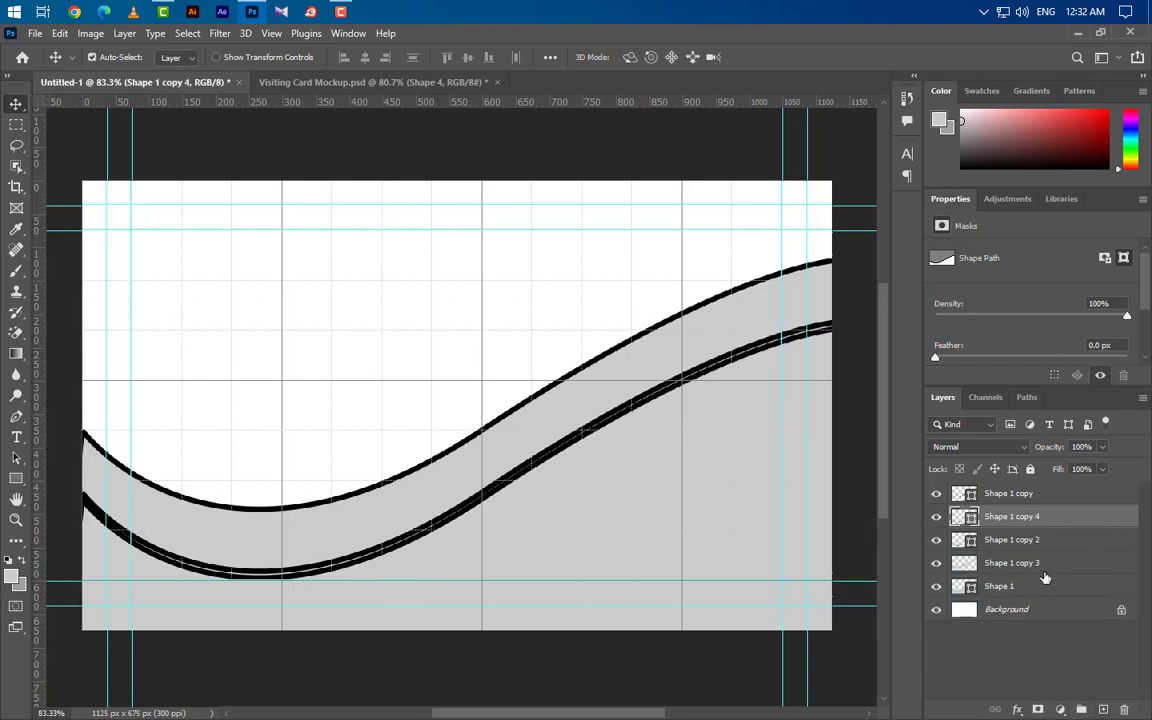
{"action": "key", "text": "Down"}
{"action": "key", "text": "Down"}
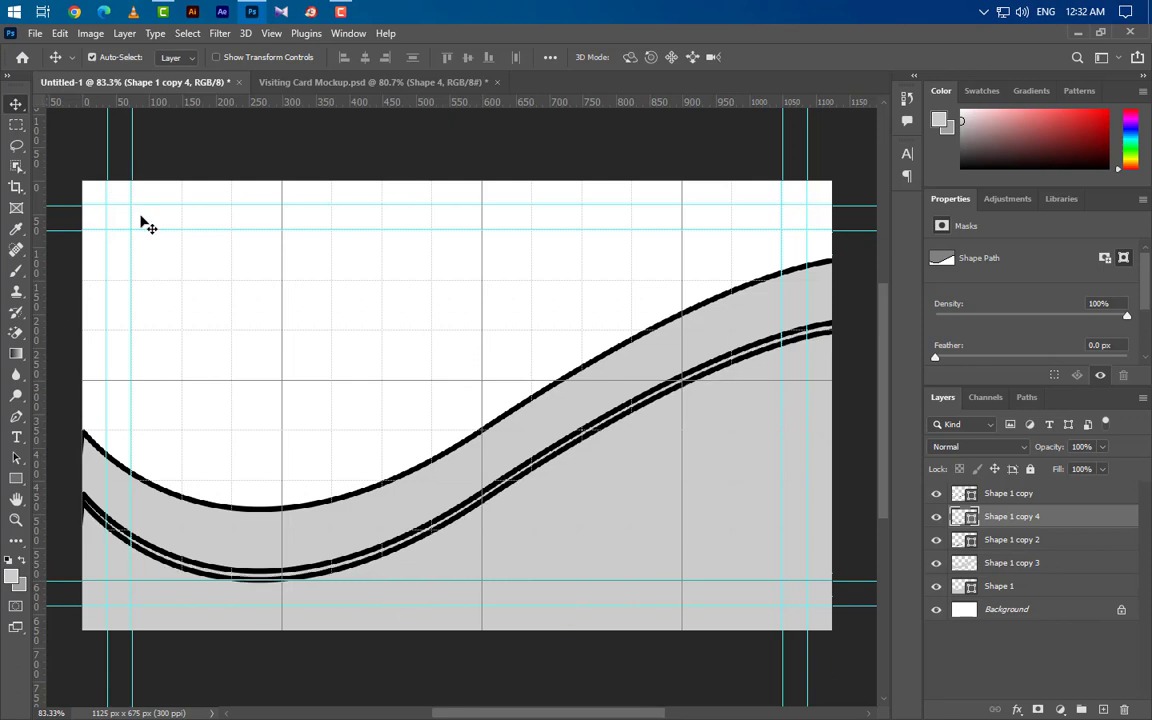
{"action": "left_click", "coordinate": [16, 416]}
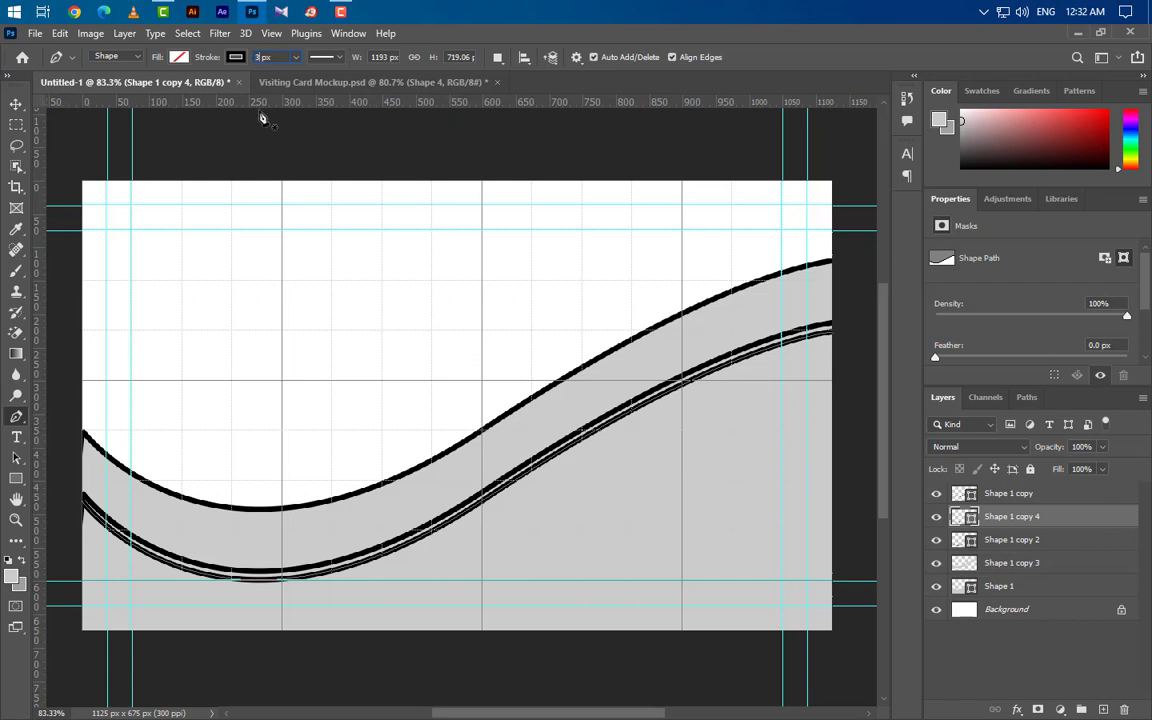
{"action": "key", "text": "Return"}
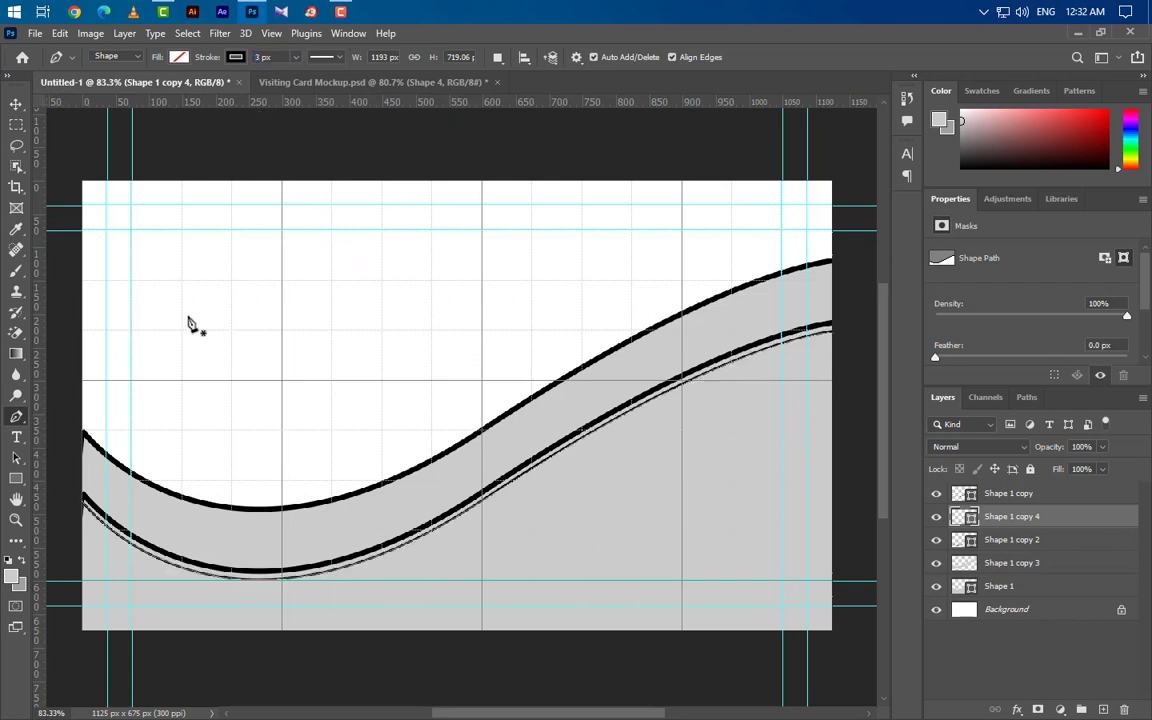
{"action": "left_click", "coordinate": [17, 104]}
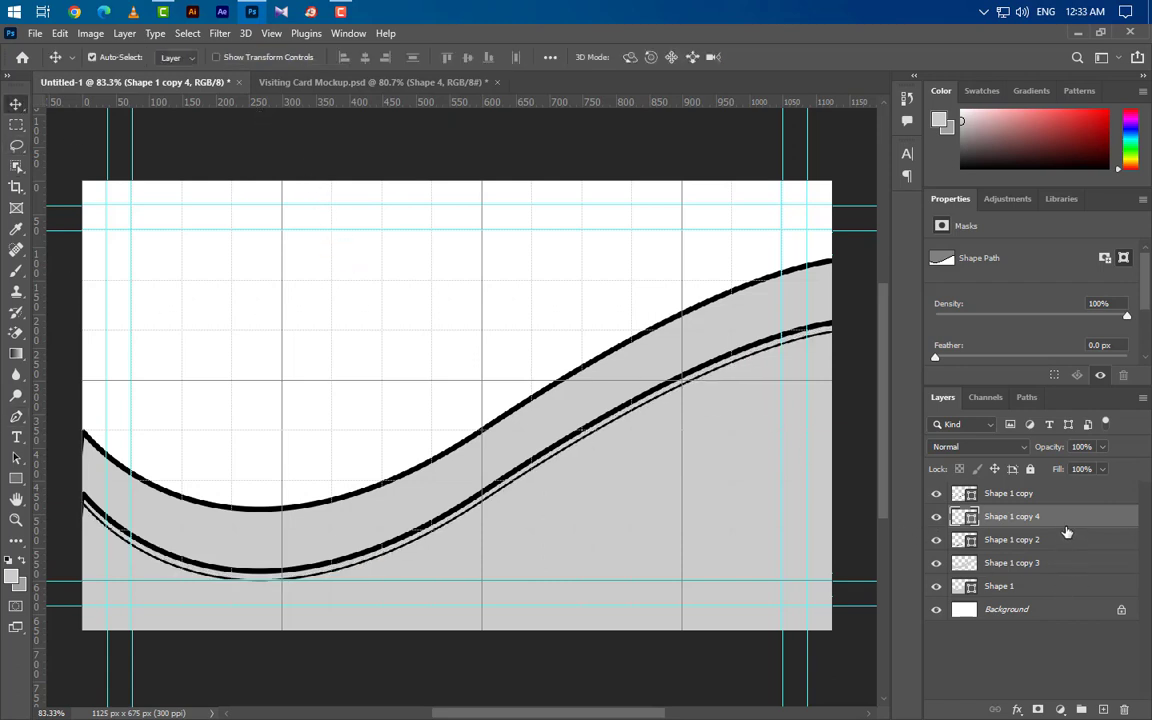
Step: Duplicate the upper curve, nudge the copy down and give it a 3 px stroke
{"action": "left_click", "coordinate": [936, 493]}
{"action": "left_click", "coordinate": [936, 493]}
{"action": "left_click_drag", "start_coordinate": [986, 495], "coordinate": [1103, 709]}
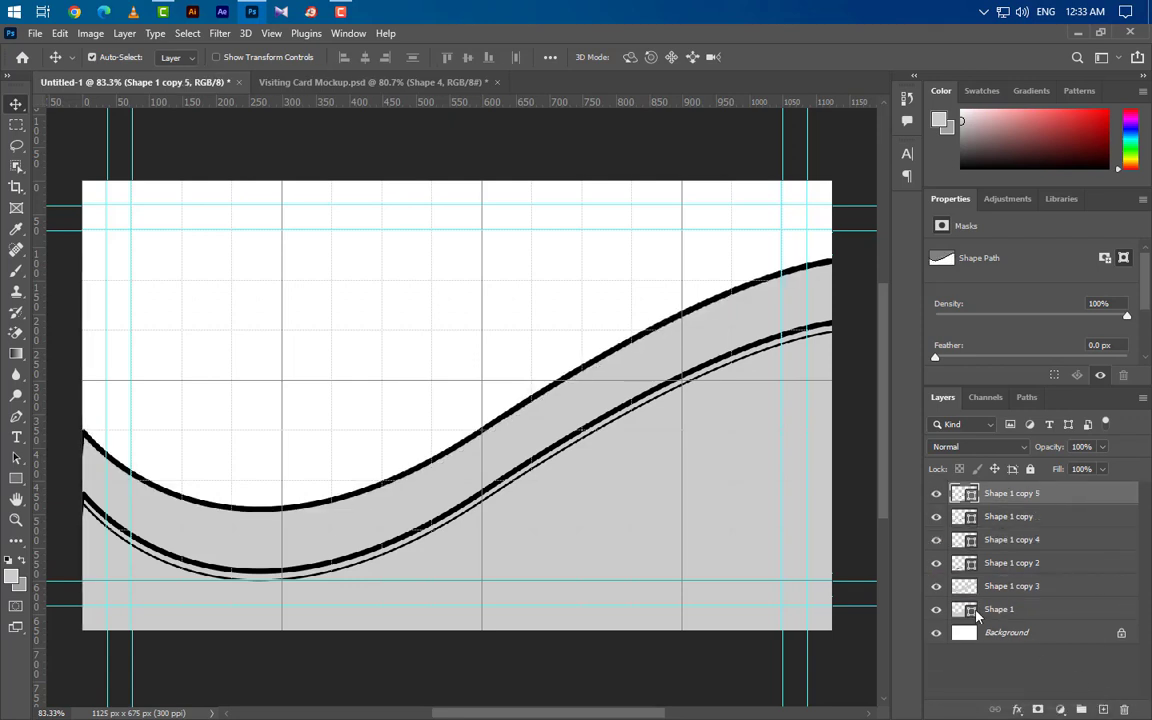
{"action": "key", "text": "Down"}
{"action": "key", "text": "Down"}
{"action": "key", "text": "Down"}
{"action": "key", "text": "Down"}
{"action": "key", "text": "Down"}
{"action": "key", "text": "Down"}
{"action": "key", "text": "Down"}
{"action": "key", "text": "Down"}
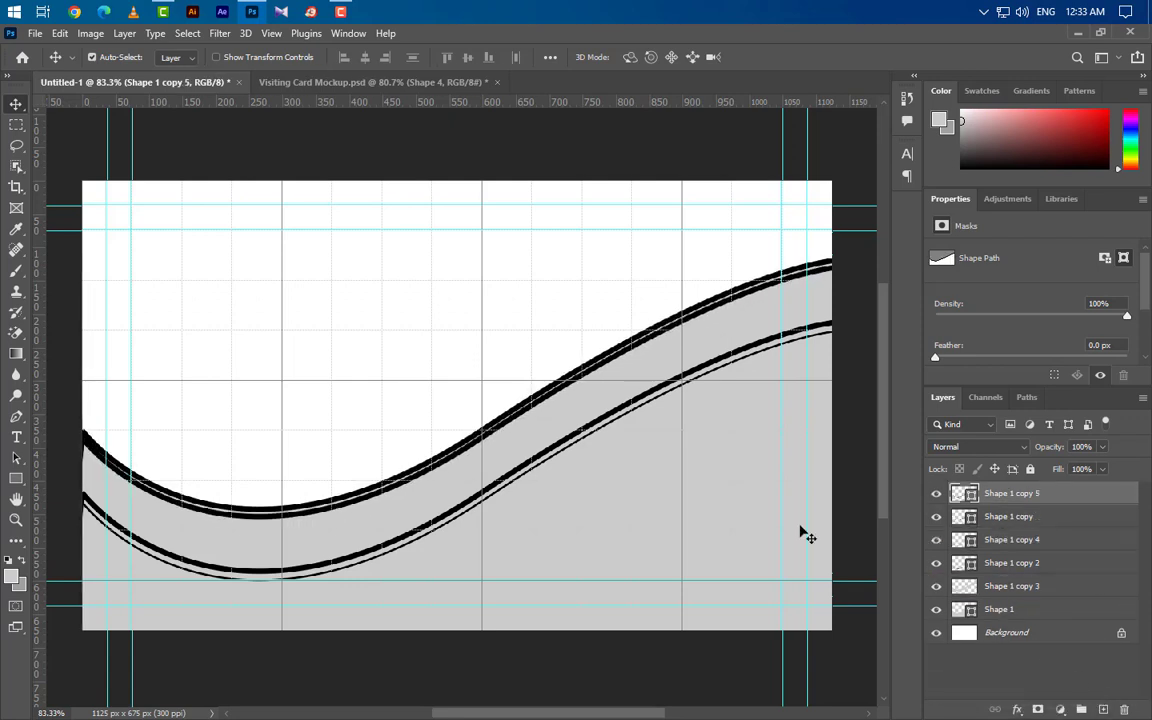
{"action": "left_click", "coordinate": [16, 416]}
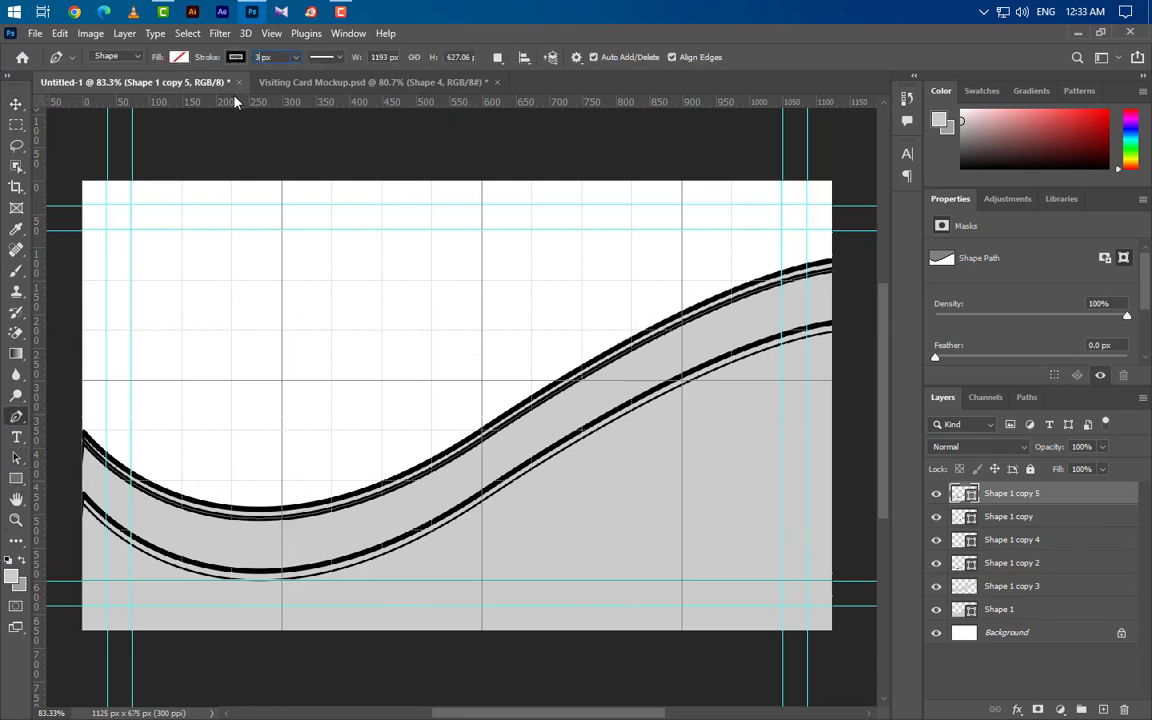
{"action": "type", "text": "3"}
{"action": "key", "text": "Return"}
{"action": "left_click", "coordinate": [16, 104]}
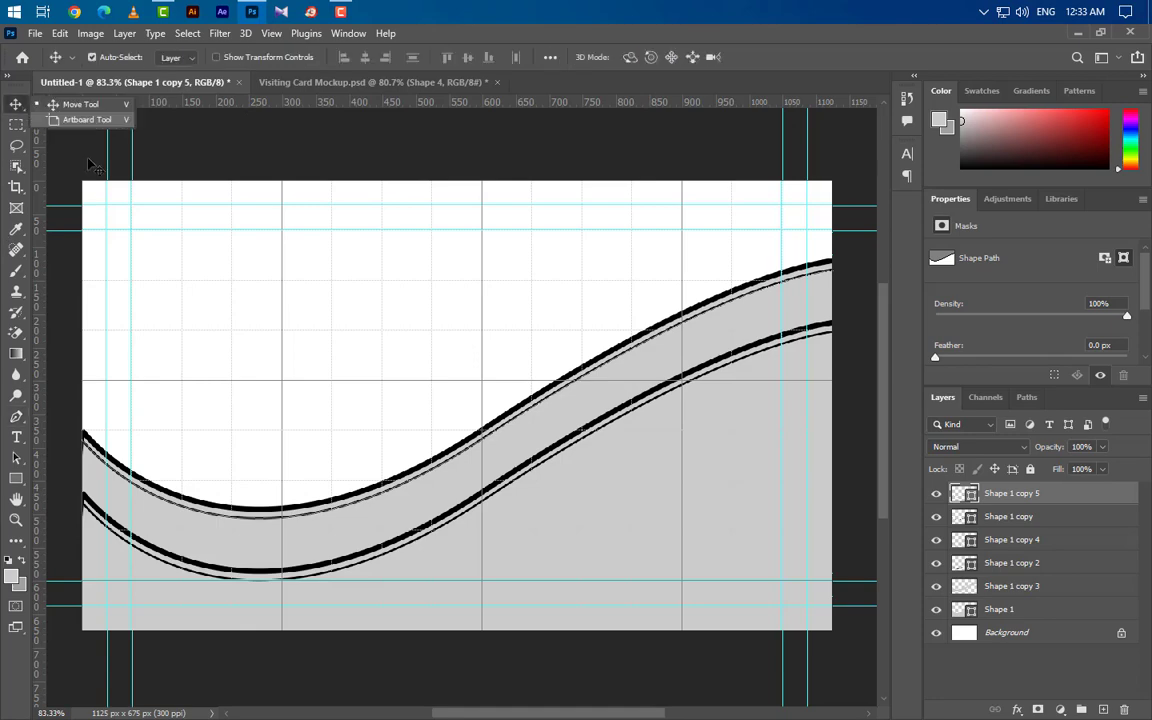
Step: Convert Shape 1 copy 5 to a smart object, rasterize it, and erase its right half
{"action": "right_click", "coordinate": [1077, 497]}
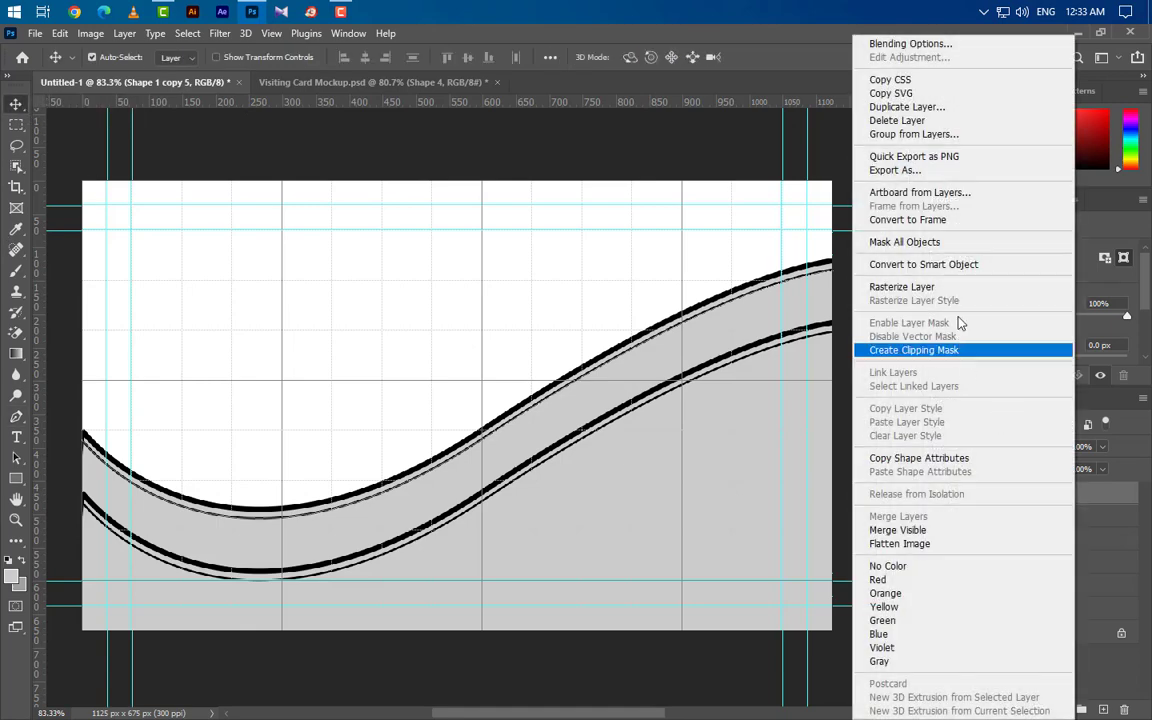
{"action": "left_click", "coordinate": [964, 262]}
{"action": "right_click", "coordinate": [1075, 497]}
{"action": "left_click", "coordinate": [900, 341]}
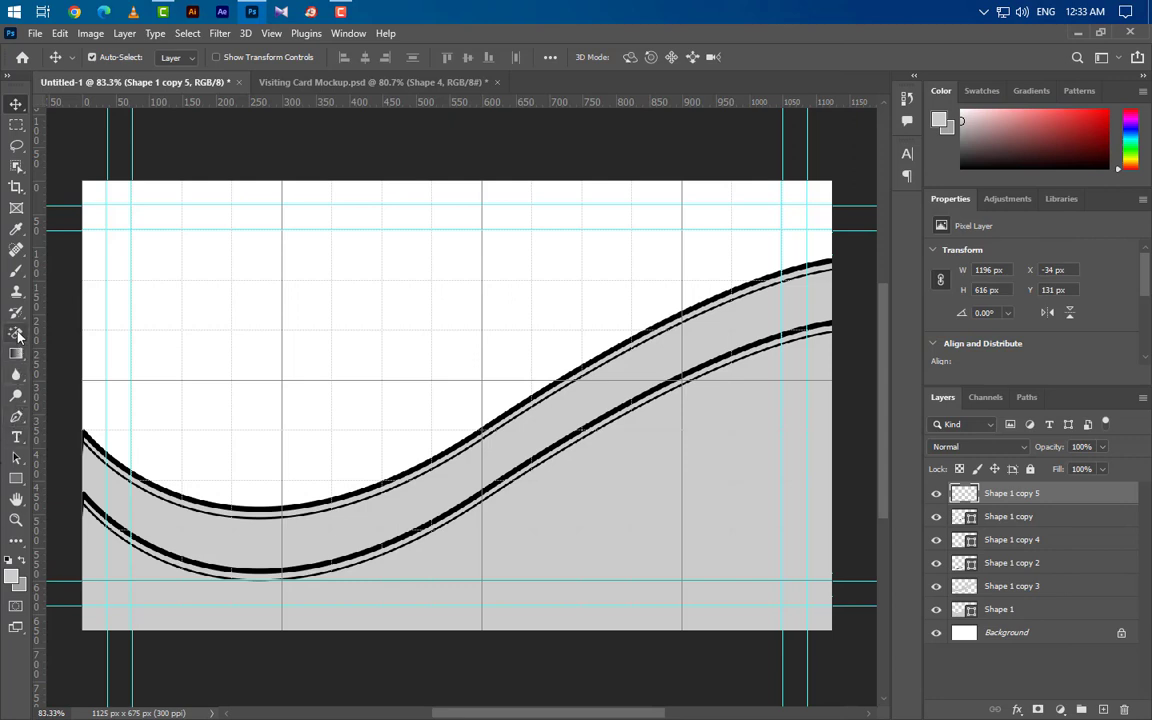
{"action": "left_click_drag", "start_coordinate": [16, 332], "coordinate": [58, 341]}
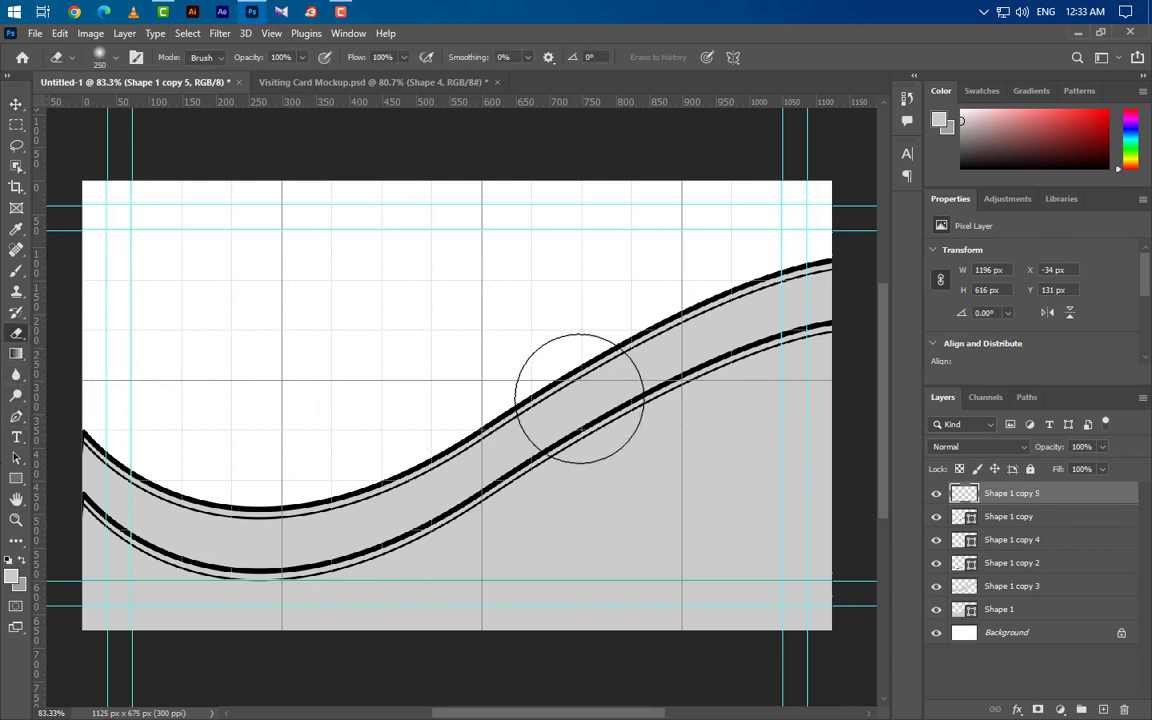
{"action": "mouse_move", "coordinate": [538, 413]}
{"action": "left_mouse_down"}
{"action": "mouse_move", "coordinate": [656, 334]}
{"action": "mouse_move", "coordinate": [855, 265]}
{"action": "left_mouse_up"}
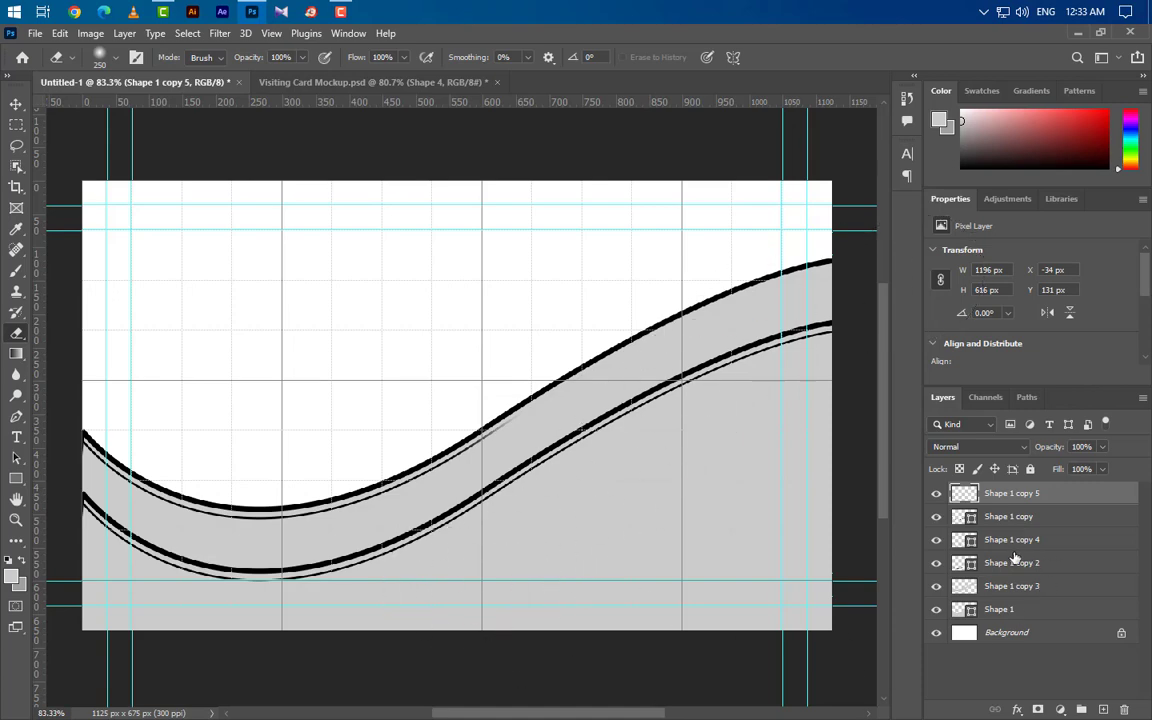
Step: Convert and rasterize Shape 1 copy 4, then erase its left part so it starts mid-card
{"action": "right_click", "coordinate": [1057, 539]}
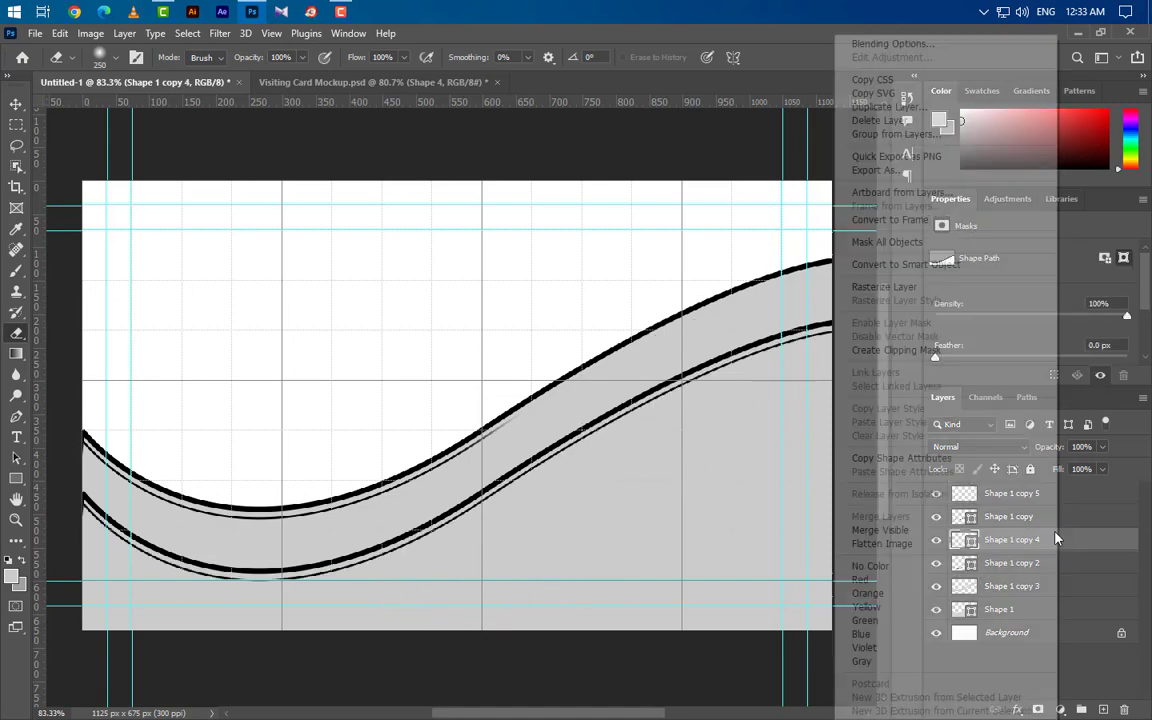
{"action": "left_click", "coordinate": [905, 264]}
{"action": "right_click", "coordinate": [980, 539]}
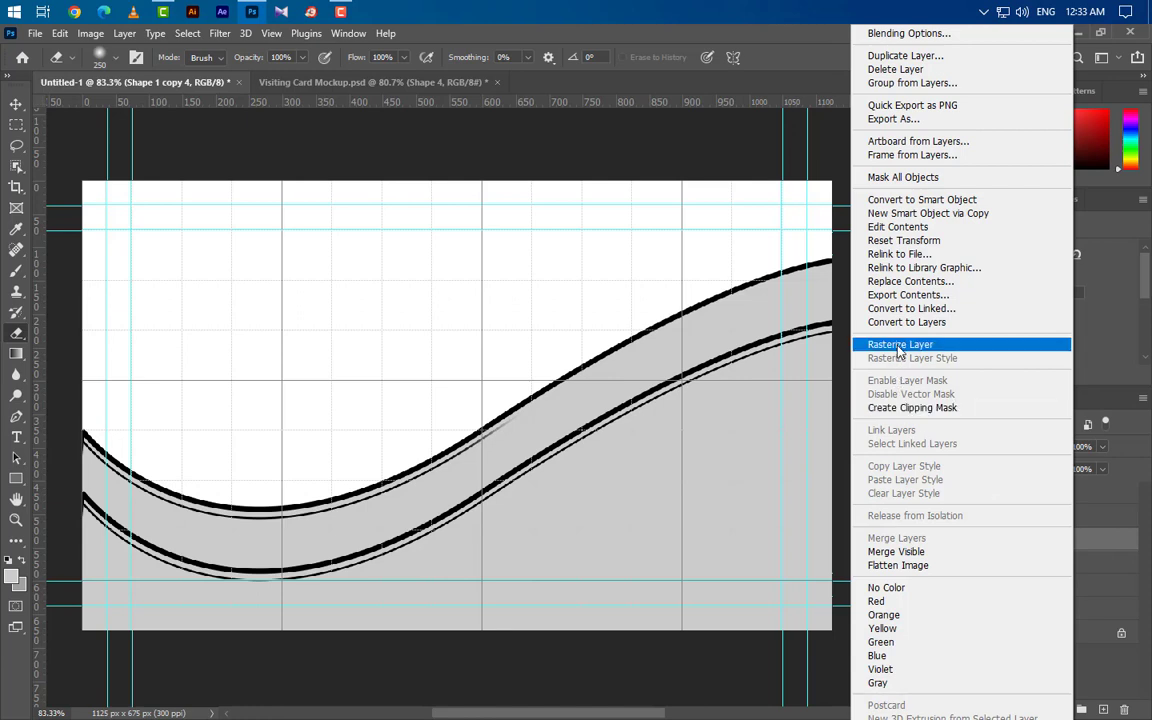
{"action": "left_click", "coordinate": [807, 310]}
{"action": "mouse_move", "coordinate": [425, 537]}
{"action": "left_mouse_down"}
{"action": "mouse_move", "coordinate": [360, 540]}
{"action": "mouse_move", "coordinate": [422, 527]}
{"action": "left_mouse_up"}
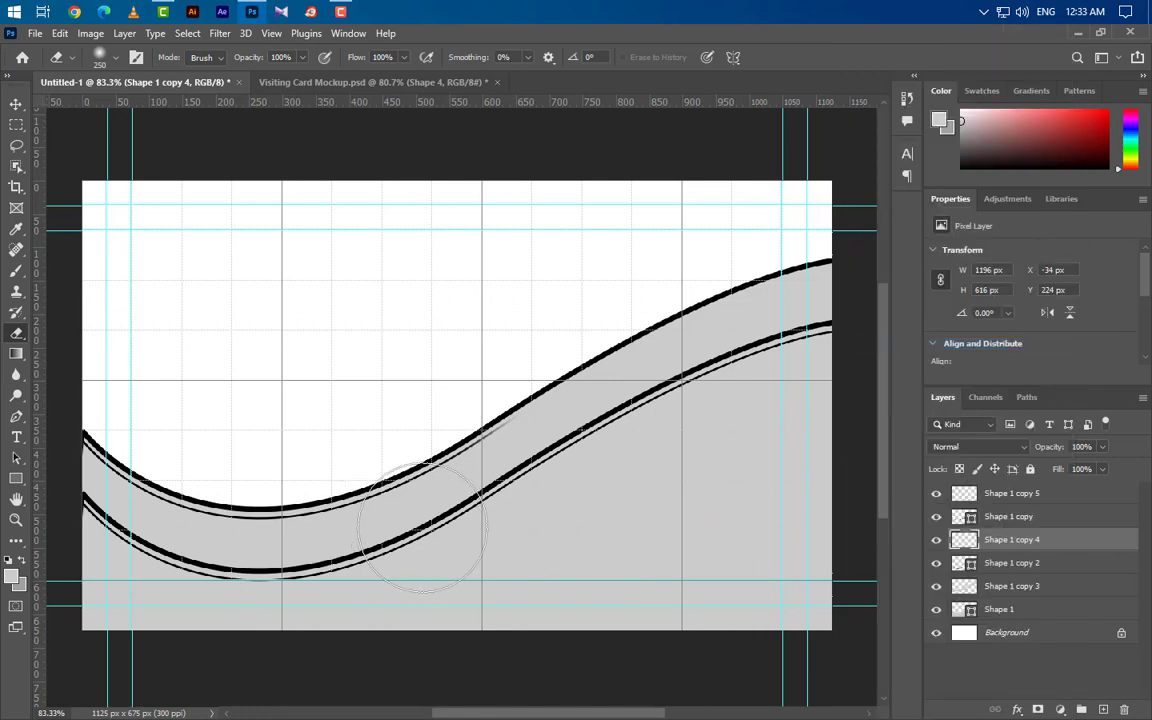
{"action": "mouse_move", "coordinate": [313, 573]}
{"action": "left_mouse_down"}
{"action": "mouse_move", "coordinate": [213, 567]}
{"action": "mouse_move", "coordinate": [77, 501]}
{"action": "left_mouse_up"}
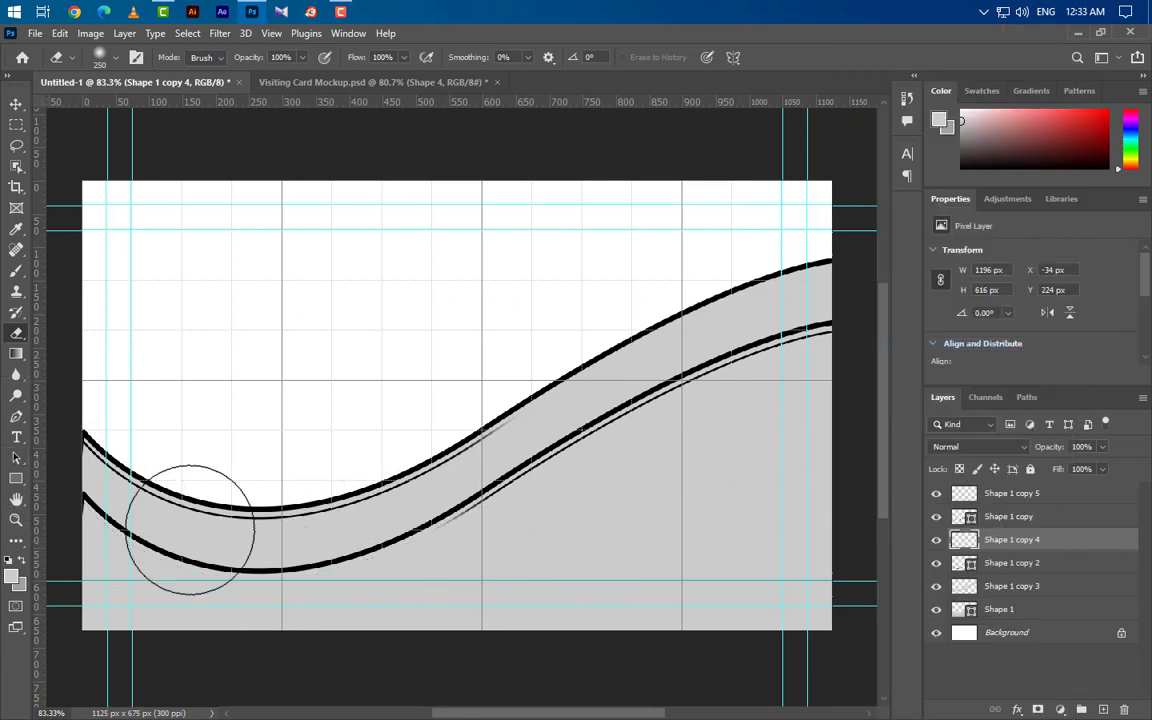
{"action": "left_click", "coordinate": [15, 103]}
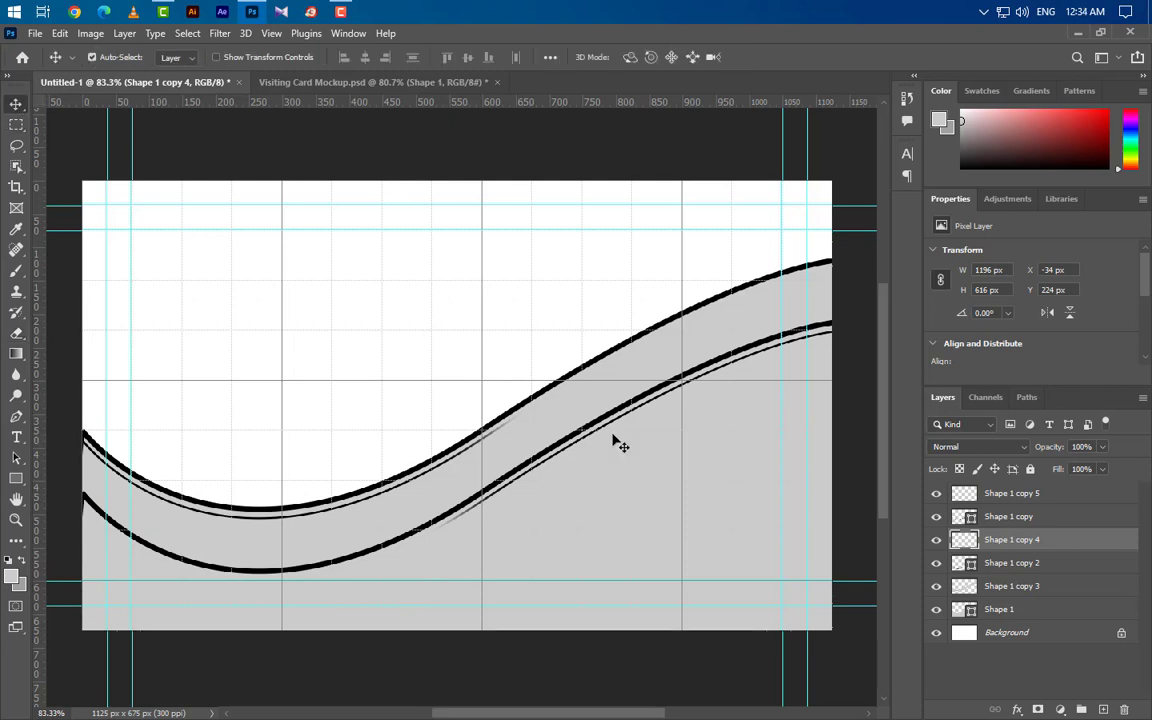
Step: Change the Shape 1 layer's fill colour to 1a1a1a in the Color Picker
{"action": "left_click", "coordinate": [820, 622]}
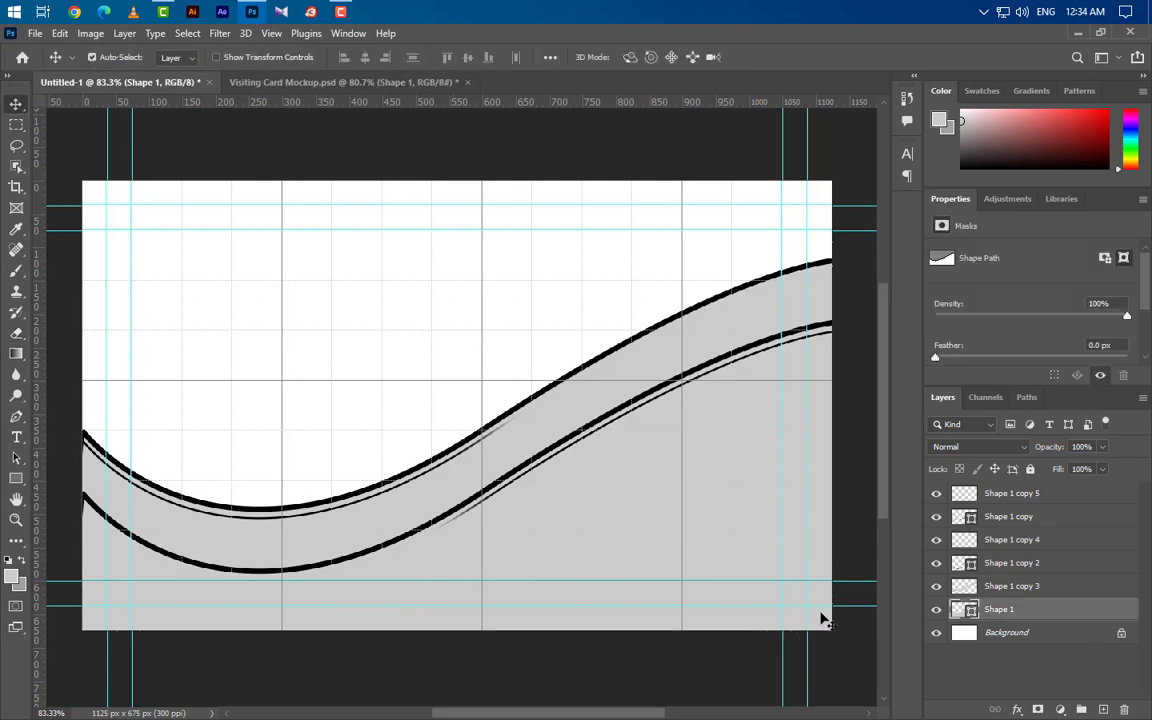
{"action": "left_click", "coordinate": [937, 610]}
{"action": "left_click", "coordinate": [937, 610]}
{"action": "double_click", "coordinate": [970, 610]}
{"action": "type", "text": "1a1a1a"}
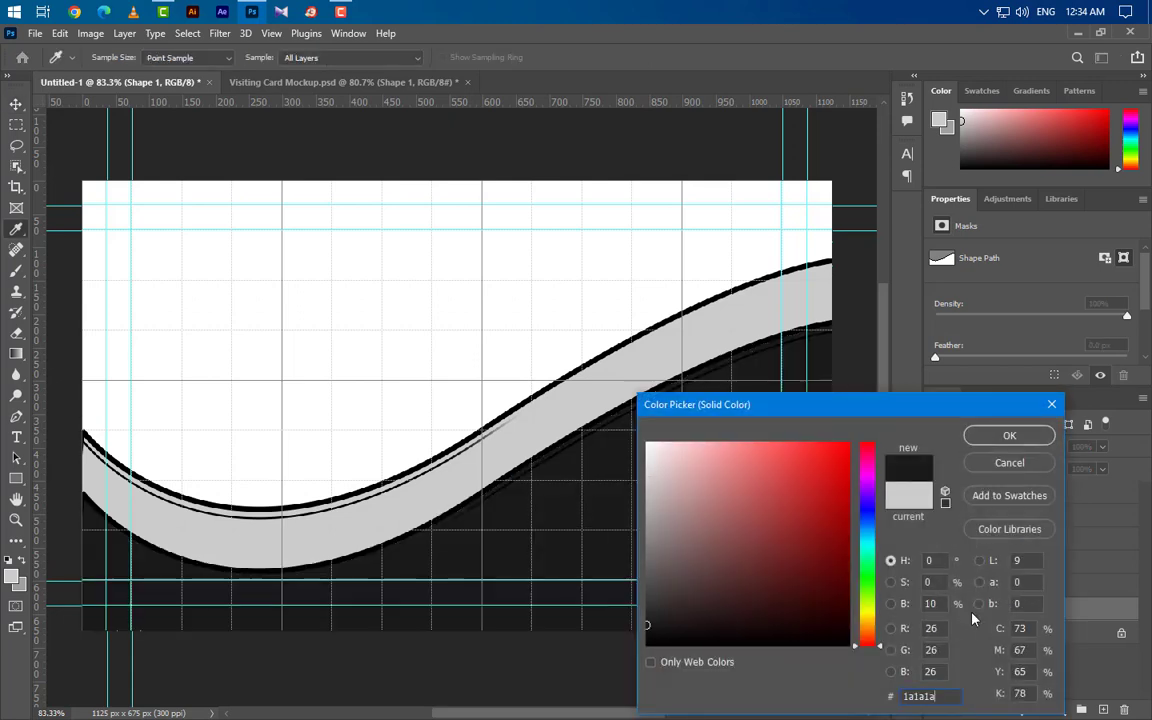
{"action": "left_click", "coordinate": [988, 436]}
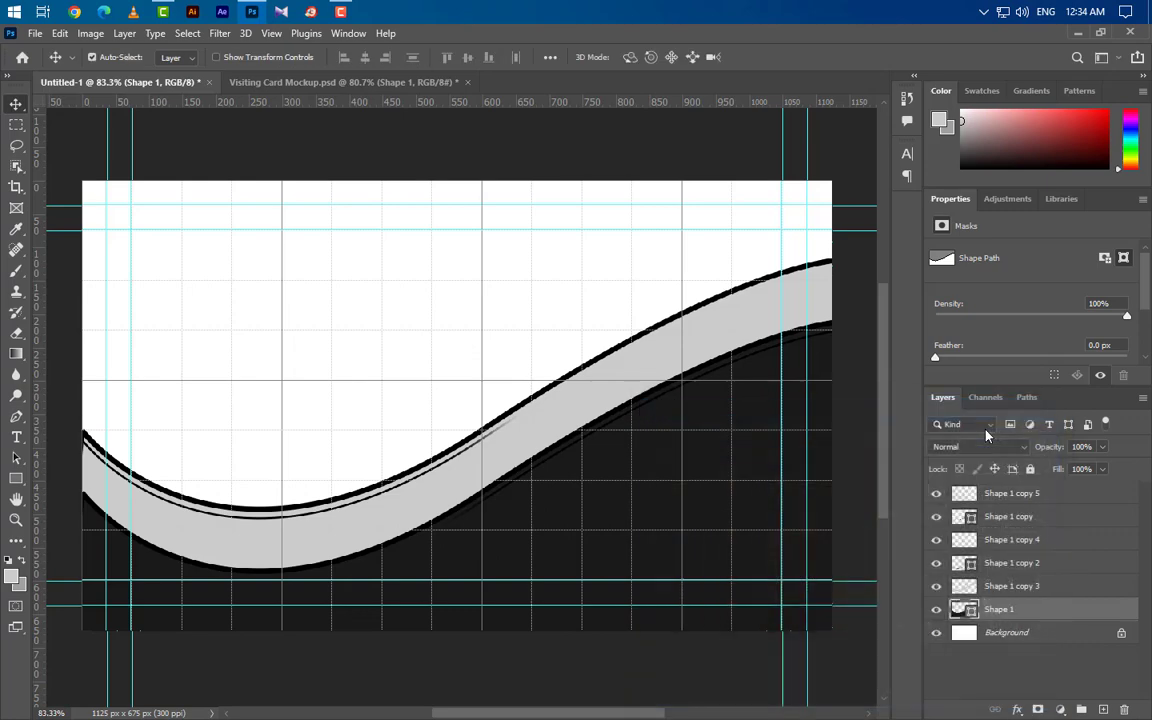
Step: Give Shape 1 a drop shadow at a -90° angle with spread 5 and size 25
{"action": "double_click", "coordinate": [1079, 614]}
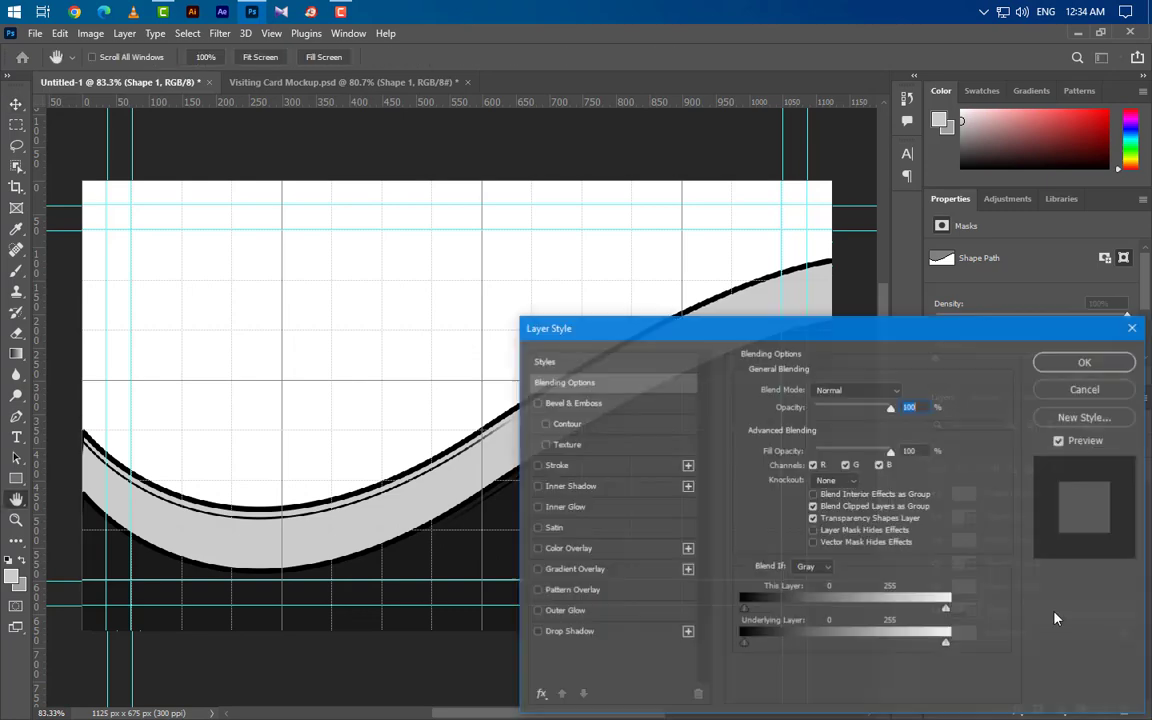
{"action": "left_click", "coordinate": [570, 632]}
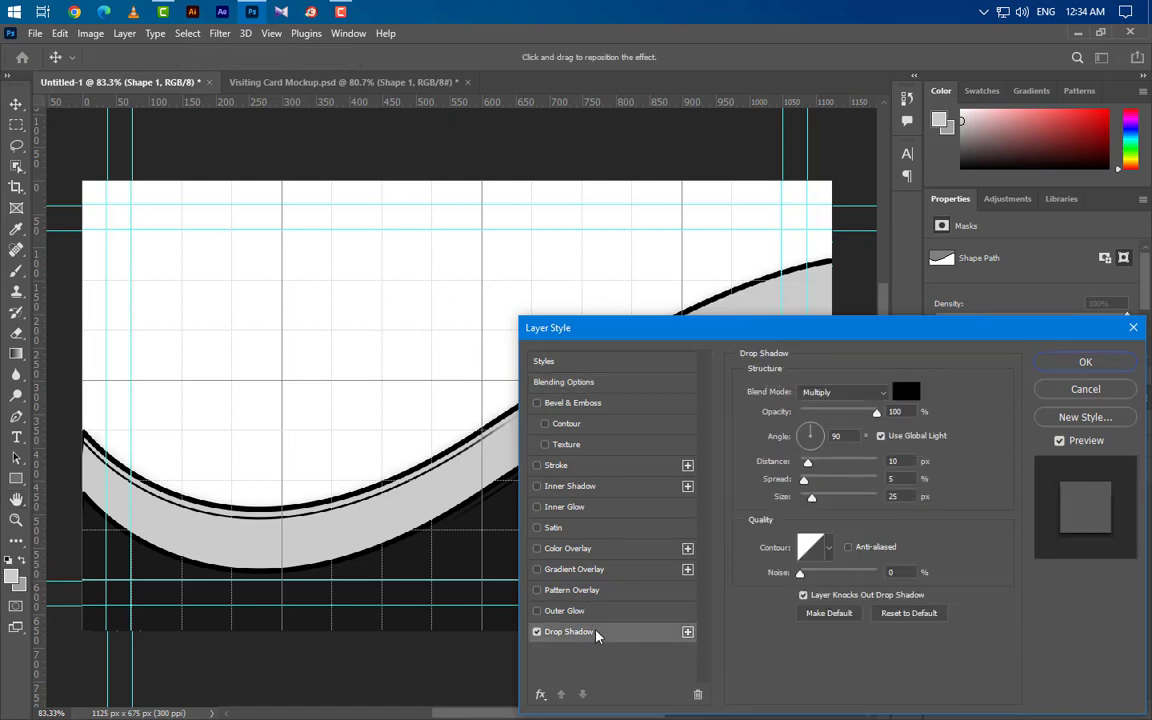
{"action": "left_click_drag", "start_coordinate": [907, 411], "coordinate": [790, 437]}
{"action": "type", "text": "-"}
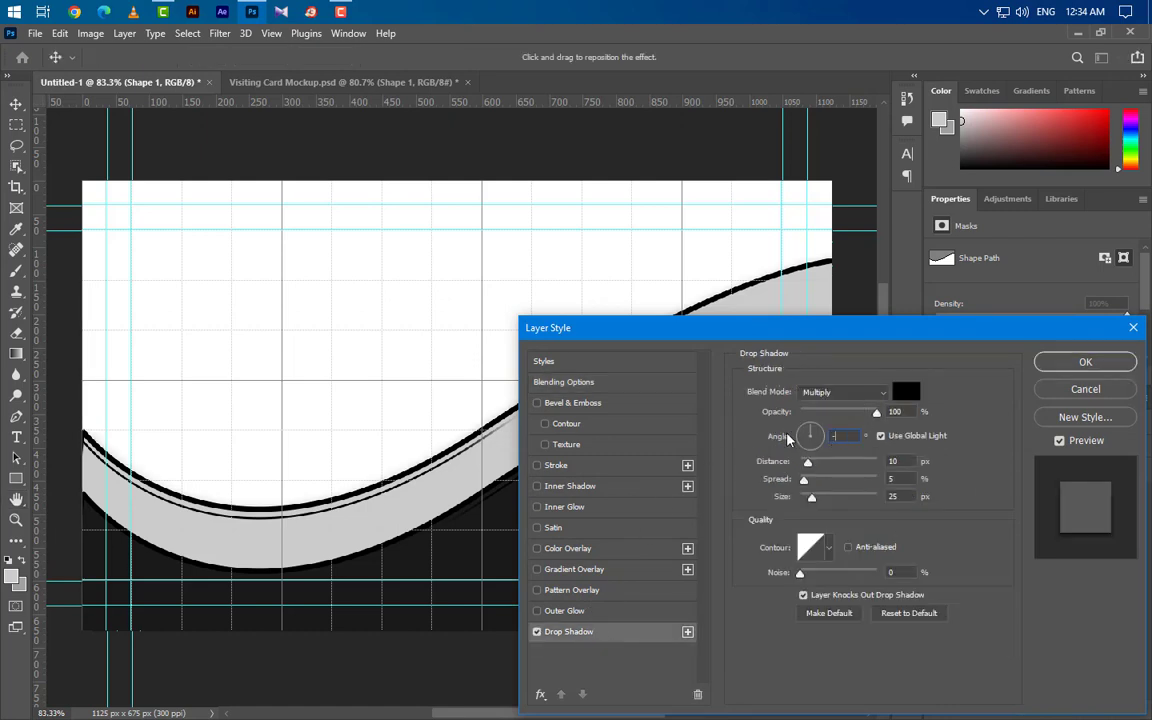
{"action": "type", "text": "90"}
{"action": "key", "text": "Tab"}
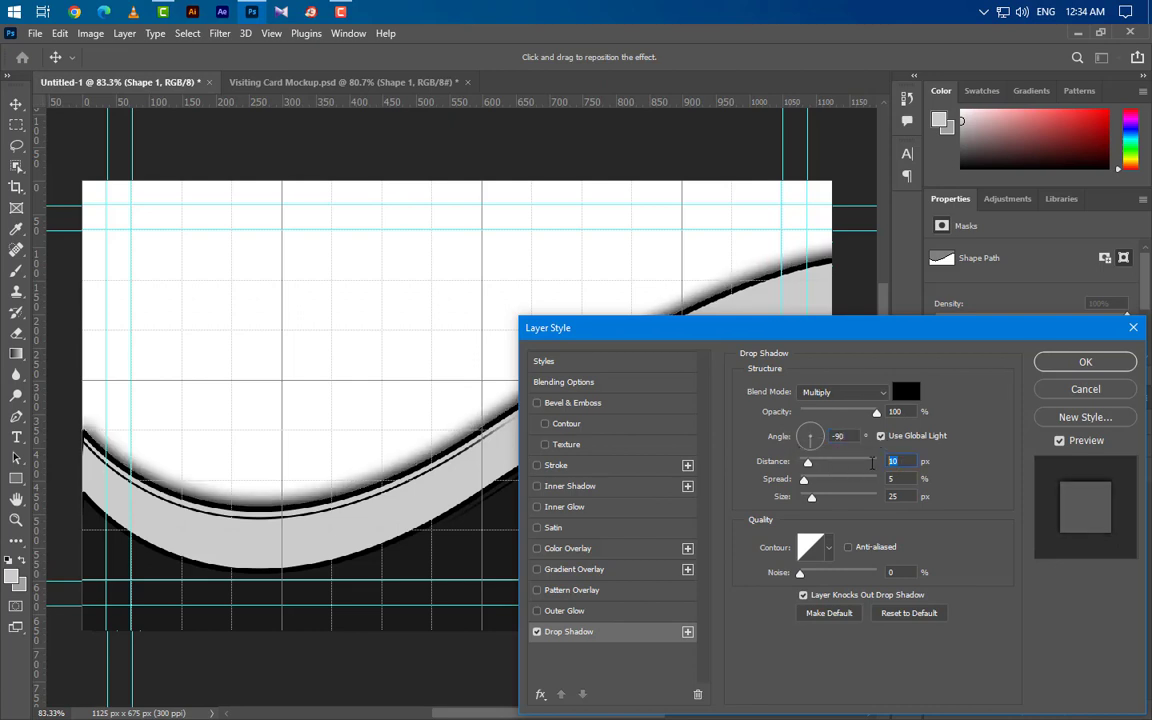
{"action": "key", "text": "Tab"}
{"action": "type", "text": "5"}
{"action": "key", "text": "Tab"}
{"action": "left_click", "coordinate": [1088, 362]}
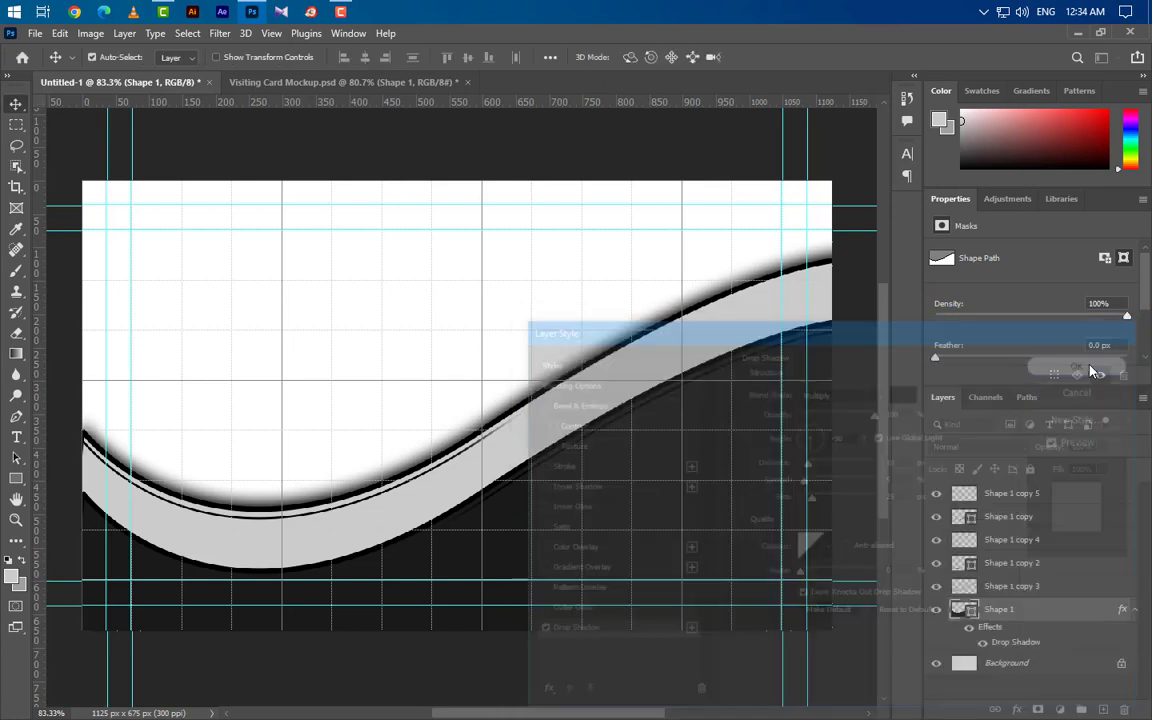
Step: Reset default colours and add a 191919 Solid Color fill layer above Background
{"action": "key", "text": "d"}
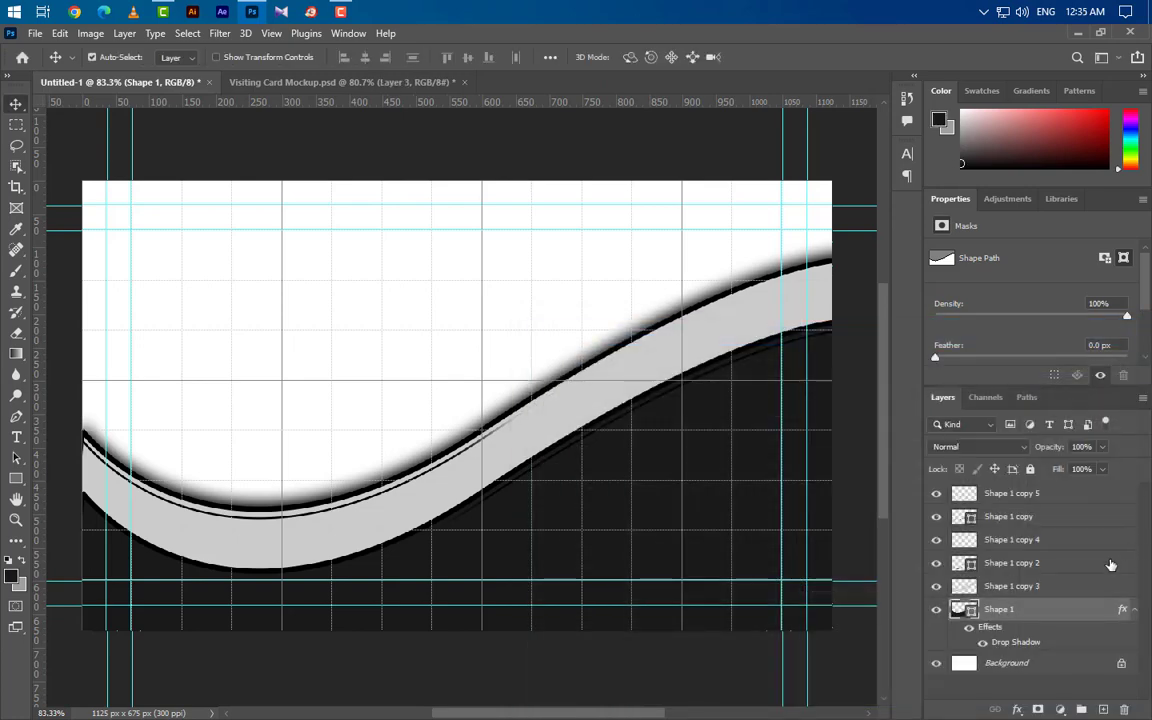
{"action": "left_click", "coordinate": [1060, 665]}
{"action": "left_click", "coordinate": [1060, 709]}
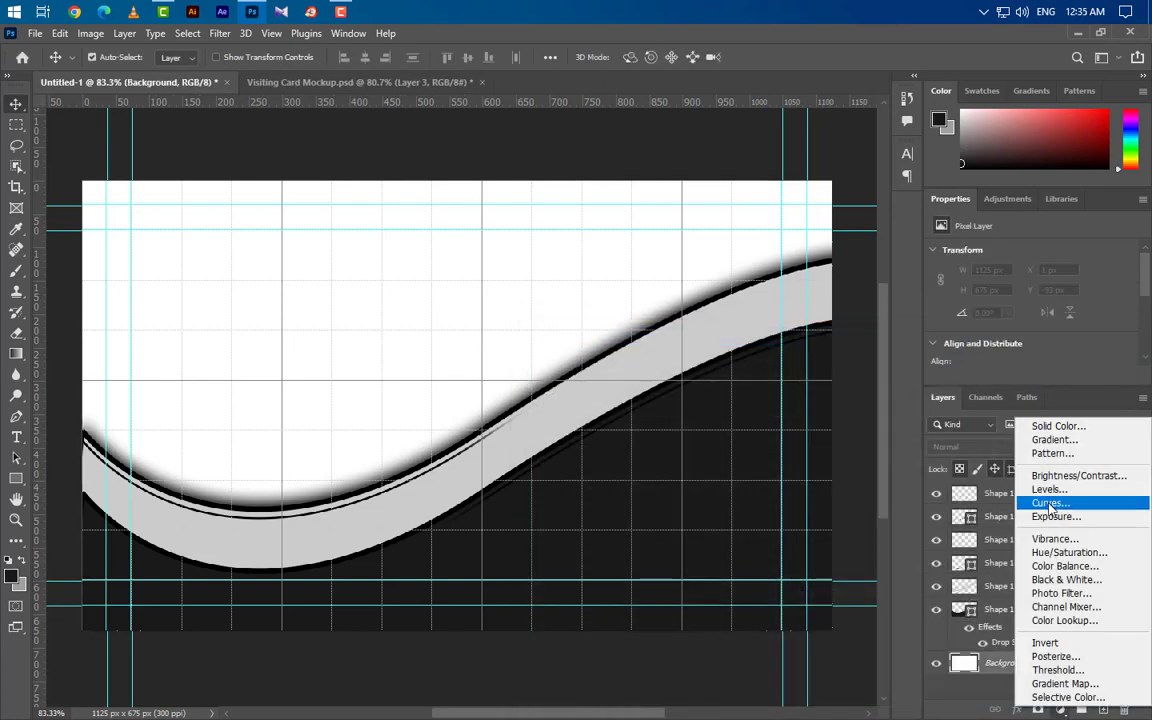
{"action": "left_click", "coordinate": [1055, 427]}
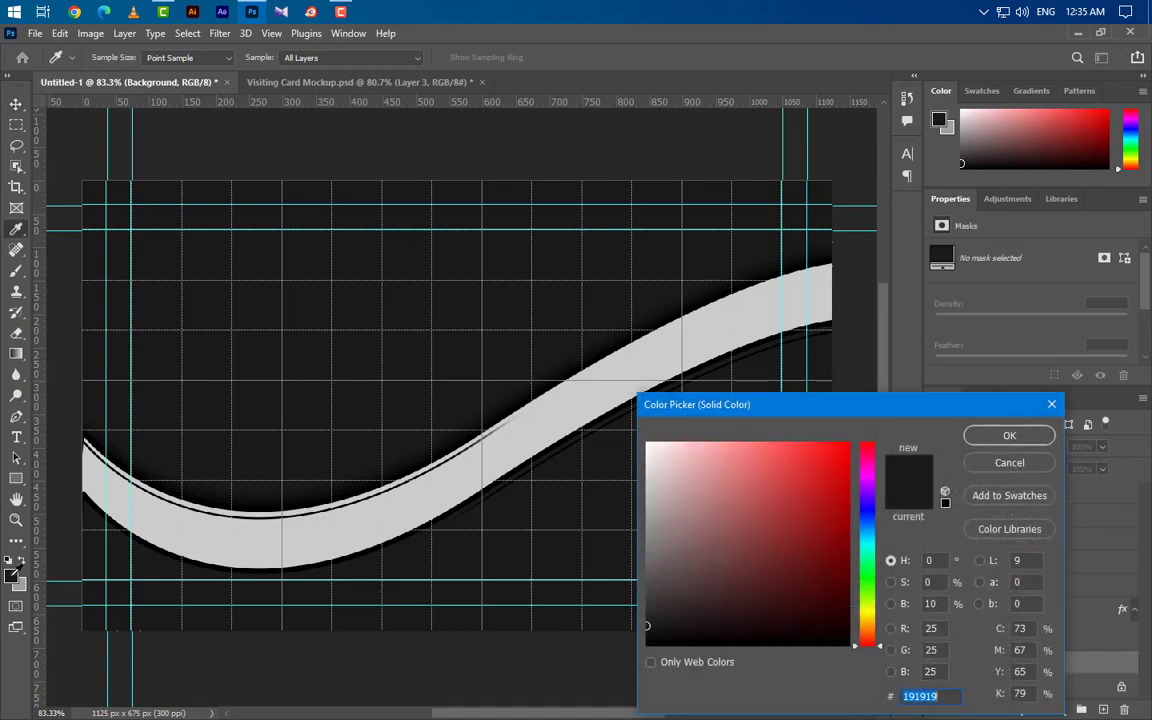
{"action": "left_click", "coordinate": [11, 576]}
{"action": "left_click", "coordinate": [1010, 436]}
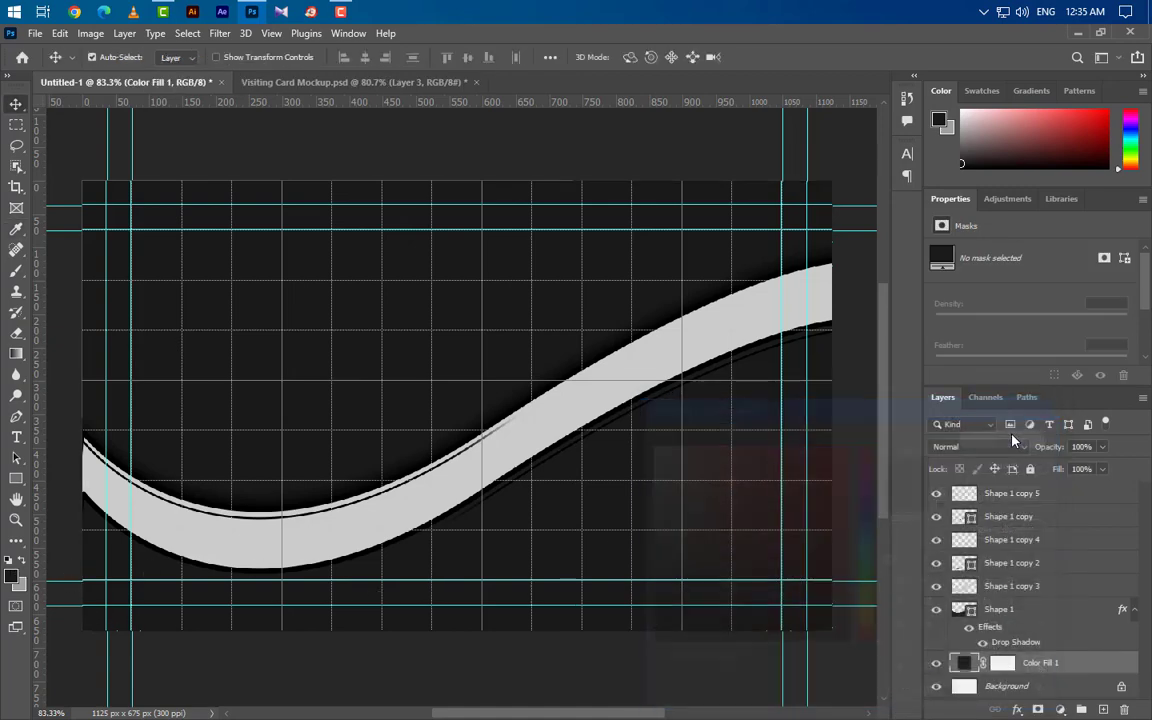
Step: Hide the canvas grid and add a new empty layer above the fill
{"action": "left_click", "coordinate": [271, 33]}
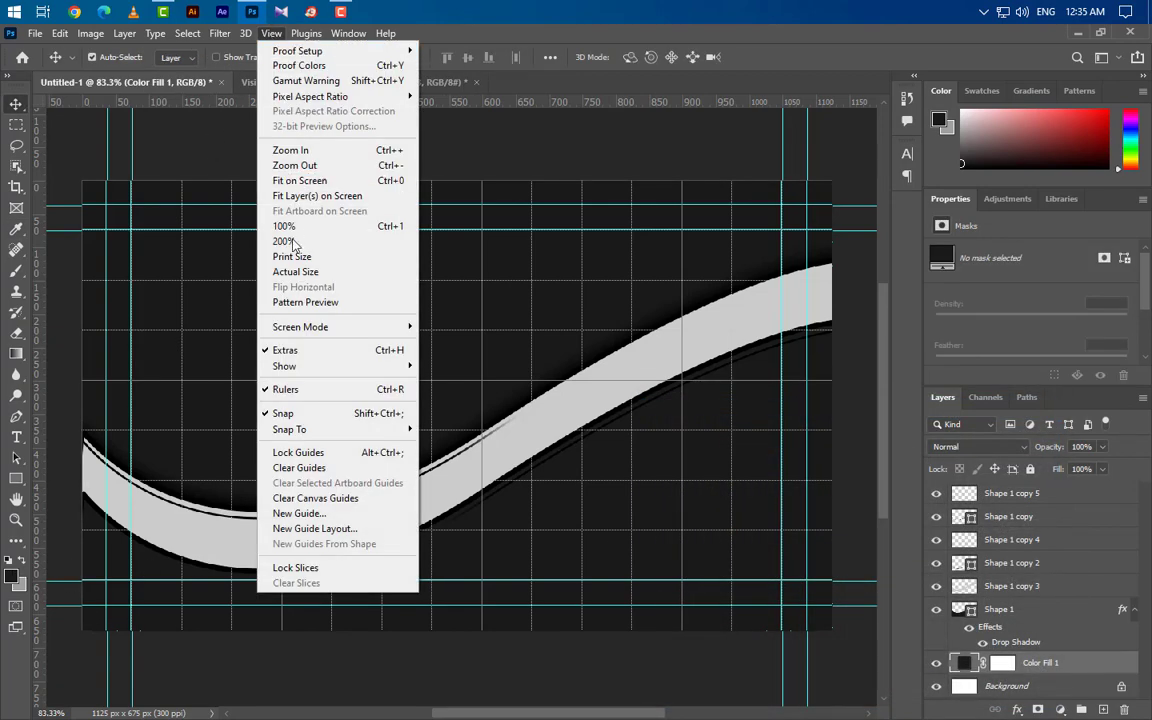
{"action": "mouse_move", "coordinate": [300, 366]}
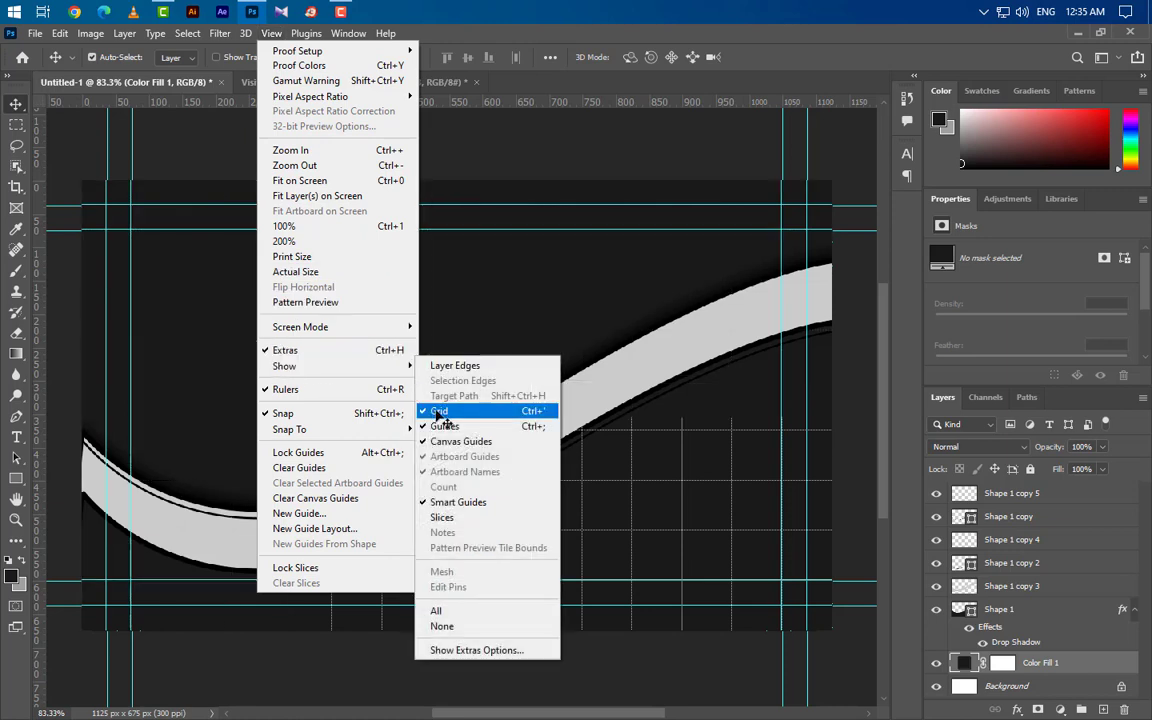
{"action": "left_click", "coordinate": [446, 411]}
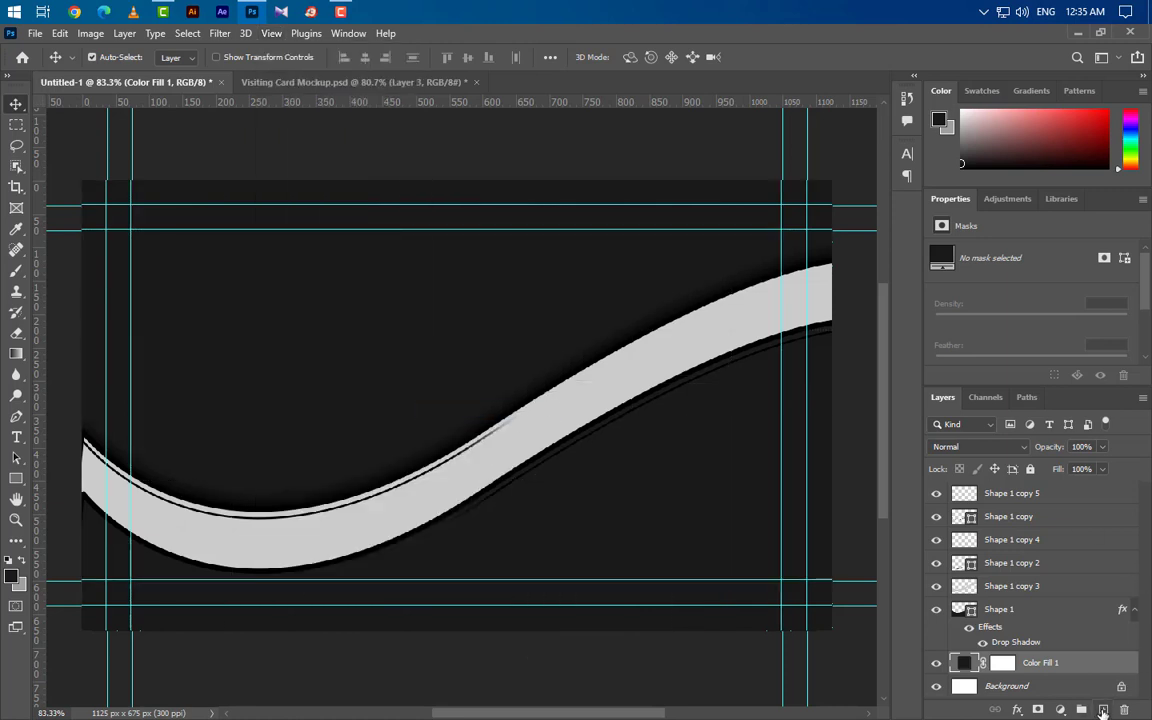
{"action": "left_click", "coordinate": [1102, 709]}
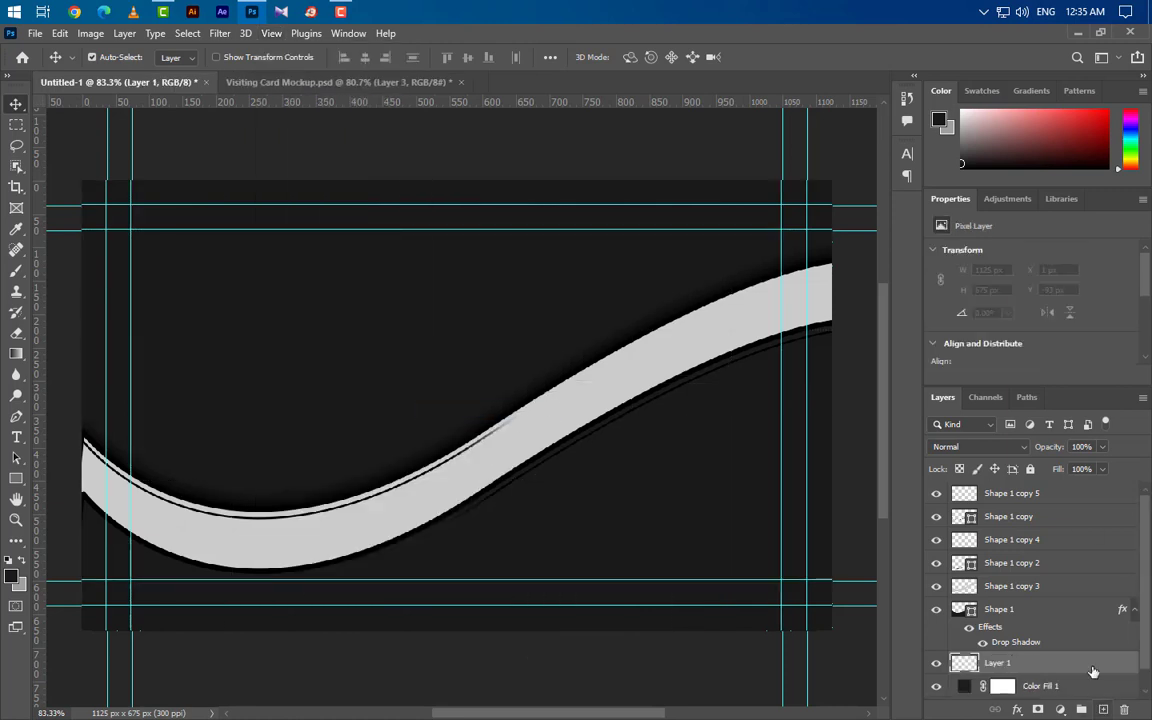
Step: Paint a 900 px soft black dab on Layer 1 and give it a 302f2b Color Overlay
{"action": "left_click", "coordinate": [16, 270]}
{"action": "key", "text": "bracketleft"}
{"action": "key", "text": "bracketleft"}
{"action": "key", "text": "bracketleft"}
{"action": "key", "text": "bracketleft"}
{"action": "key", "text": "bracketleft"}
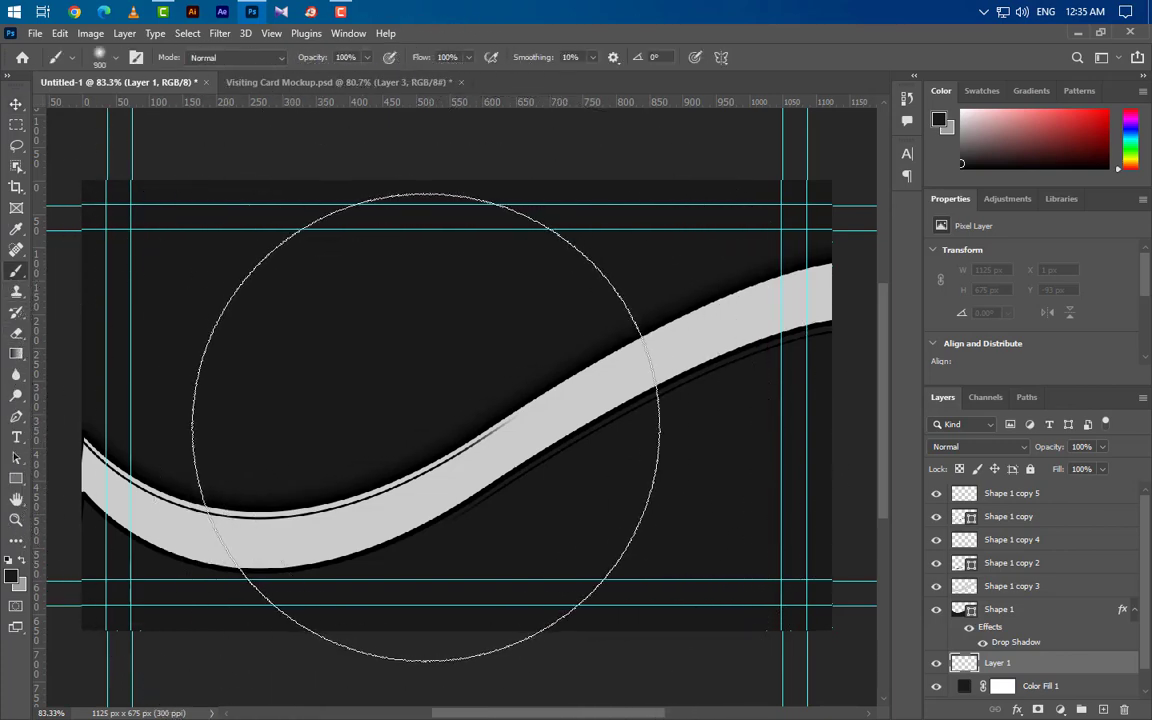
{"action": "left_click", "coordinate": [425, 424]}
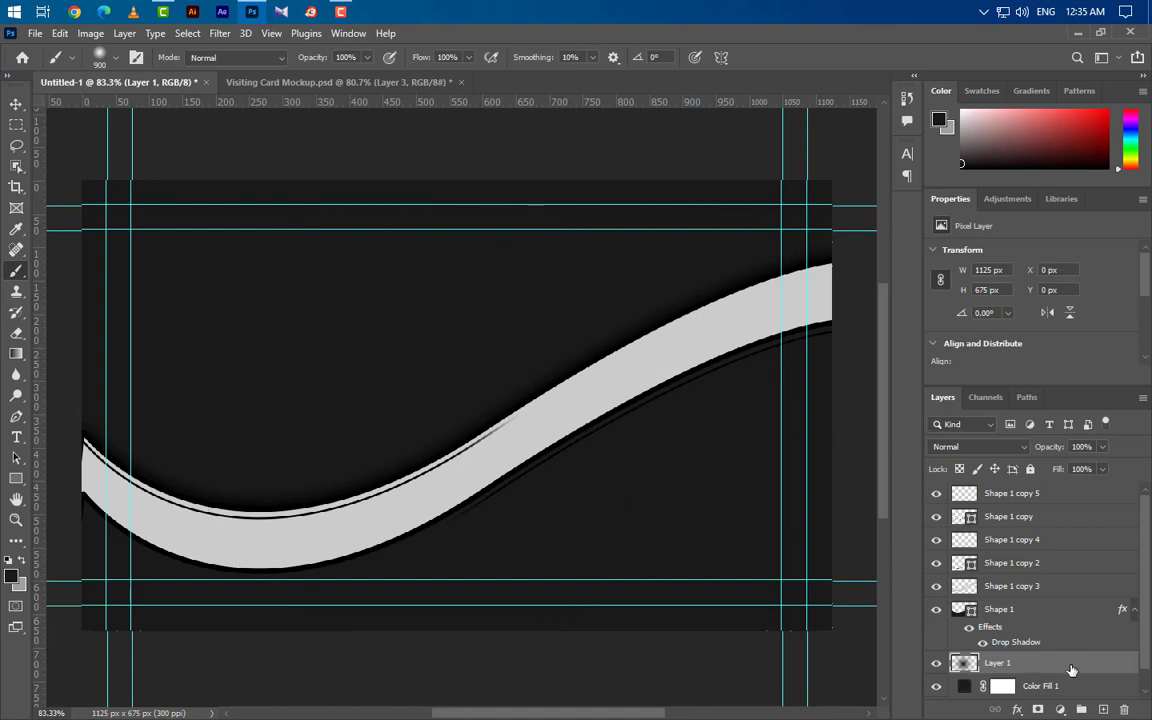
{"action": "double_click", "coordinate": [1072, 668]}
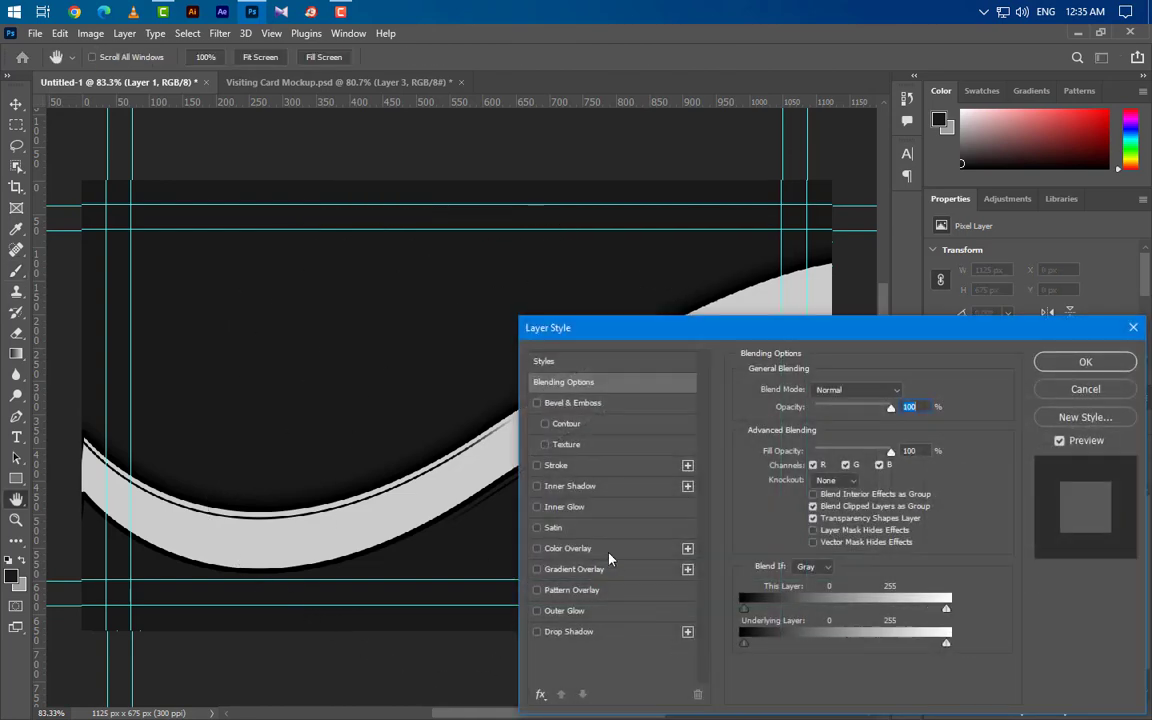
{"action": "left_click", "coordinate": [609, 550]}
{"action": "left_click", "coordinate": [906, 394]}
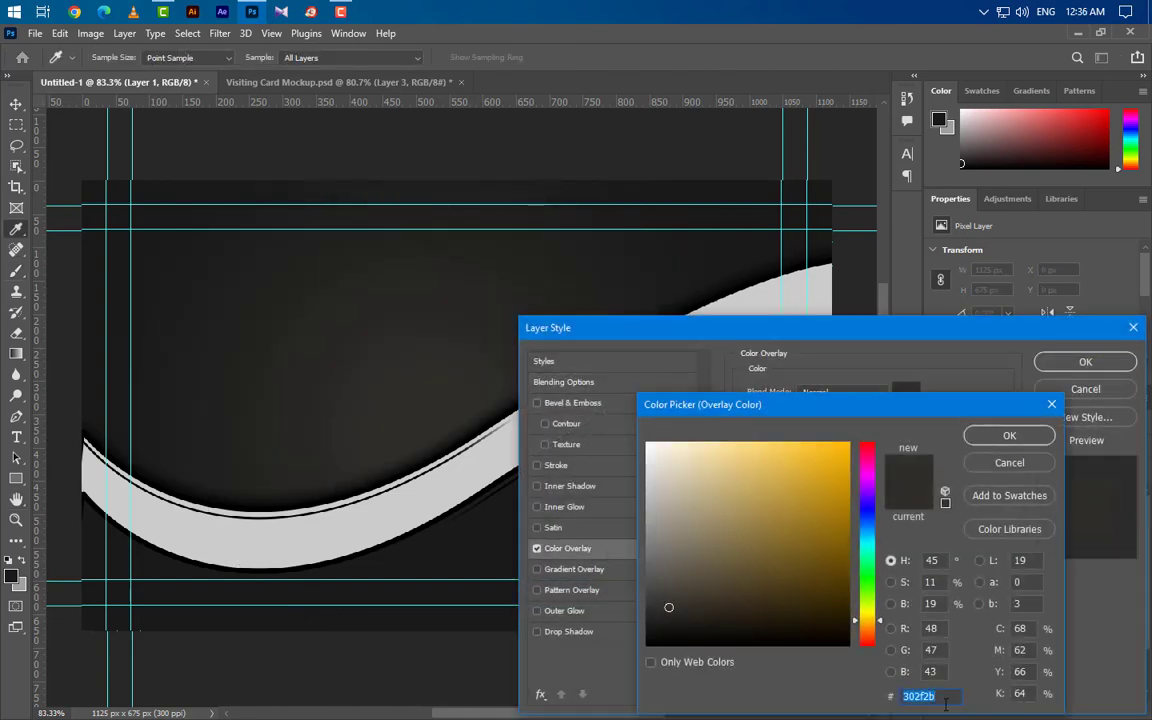
{"action": "left_click", "coordinate": [1012, 438]}
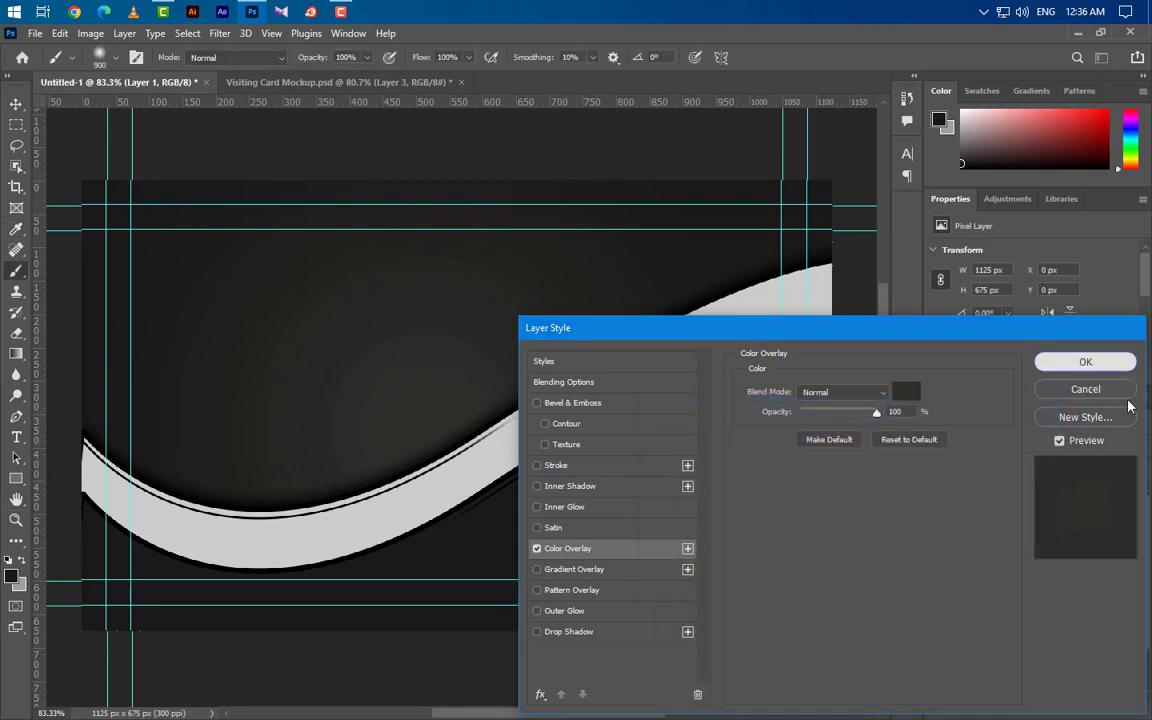
{"action": "left_click", "coordinate": [1085, 362]}
Step: Enlarge the glow to about 111% and shift it right and down
{"action": "key", "text": "ctrl+t"}
{"action": "scroll", "coordinate": [545, 420], "scroll_direction": "down", "scroll_amount": 4}
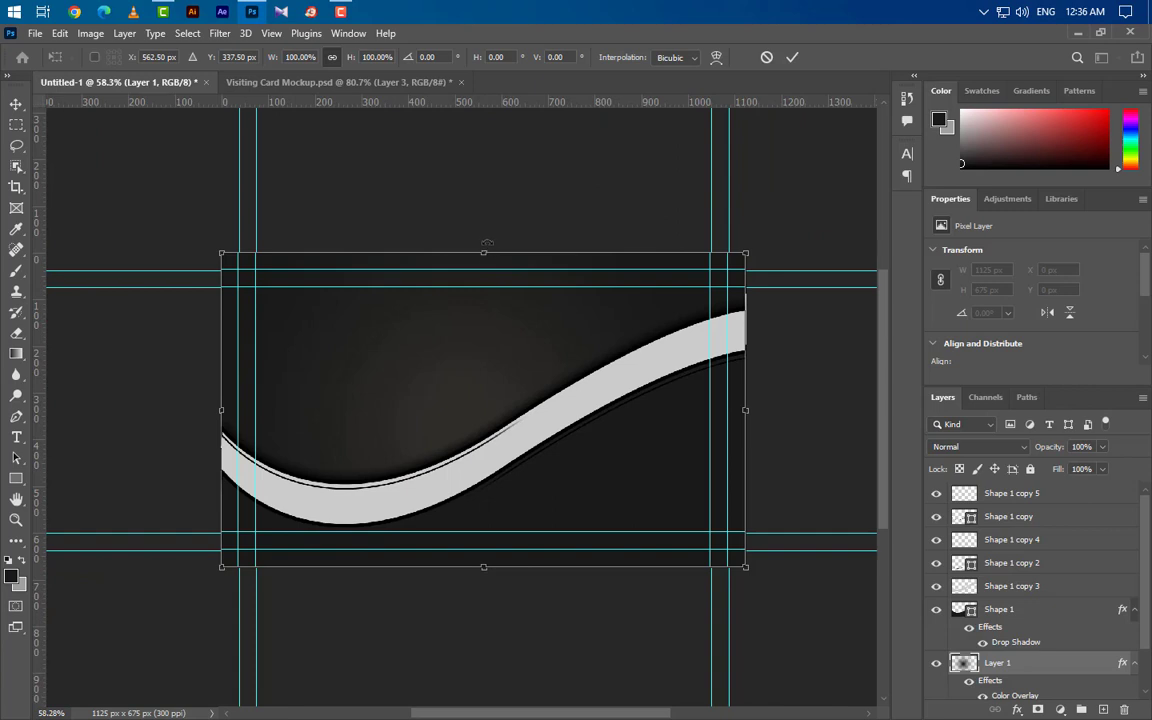
{"action": "left_click_drag", "start_coordinate": [487, 252], "coordinate": [485, 216]}
{"action": "left_click_drag", "start_coordinate": [494, 343], "coordinate": [516, 361]}
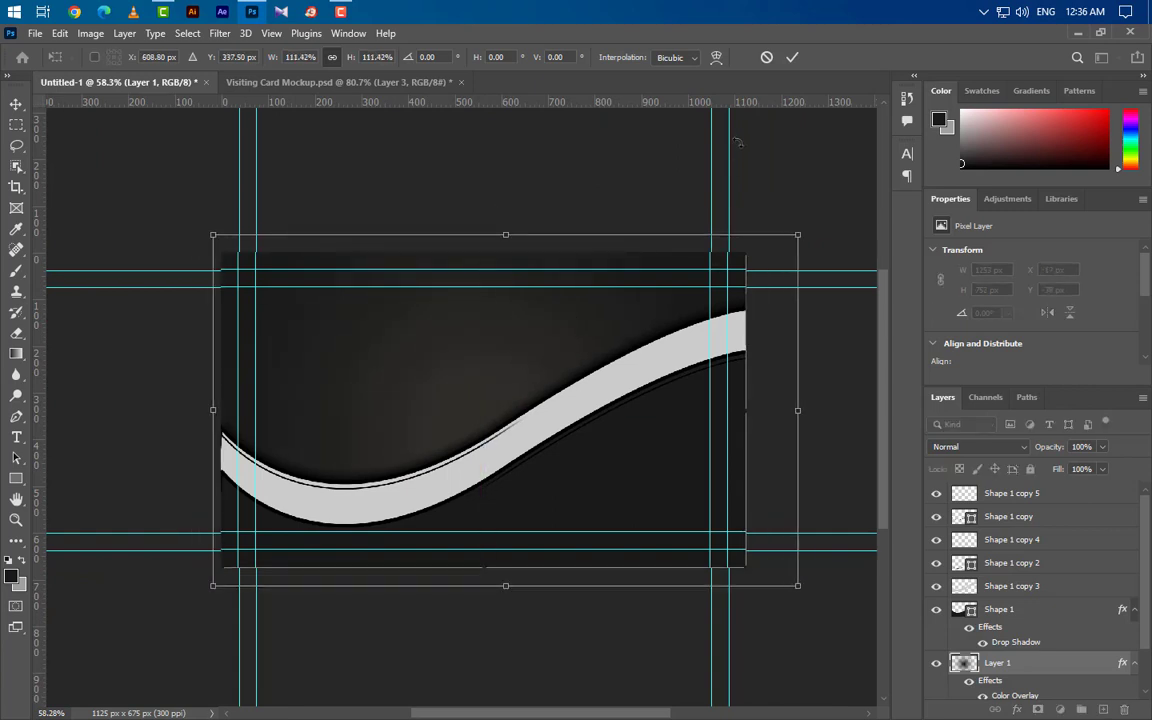
{"action": "left_click", "coordinate": [791, 58]}
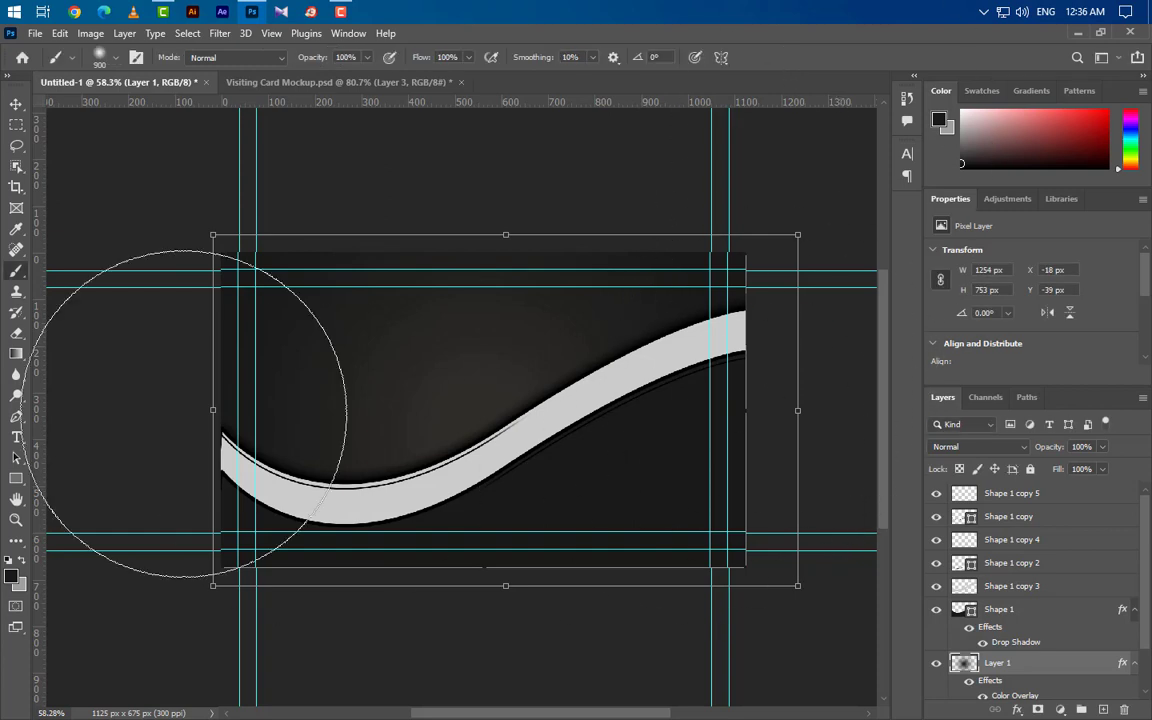
Step: Select the Shape 1 copy layer and bring up its layer options
{"action": "left_click", "coordinate": [16, 102]}
{"action": "scroll", "coordinate": [527, 380], "scroll_direction": "up", "scroll_amount": 3}
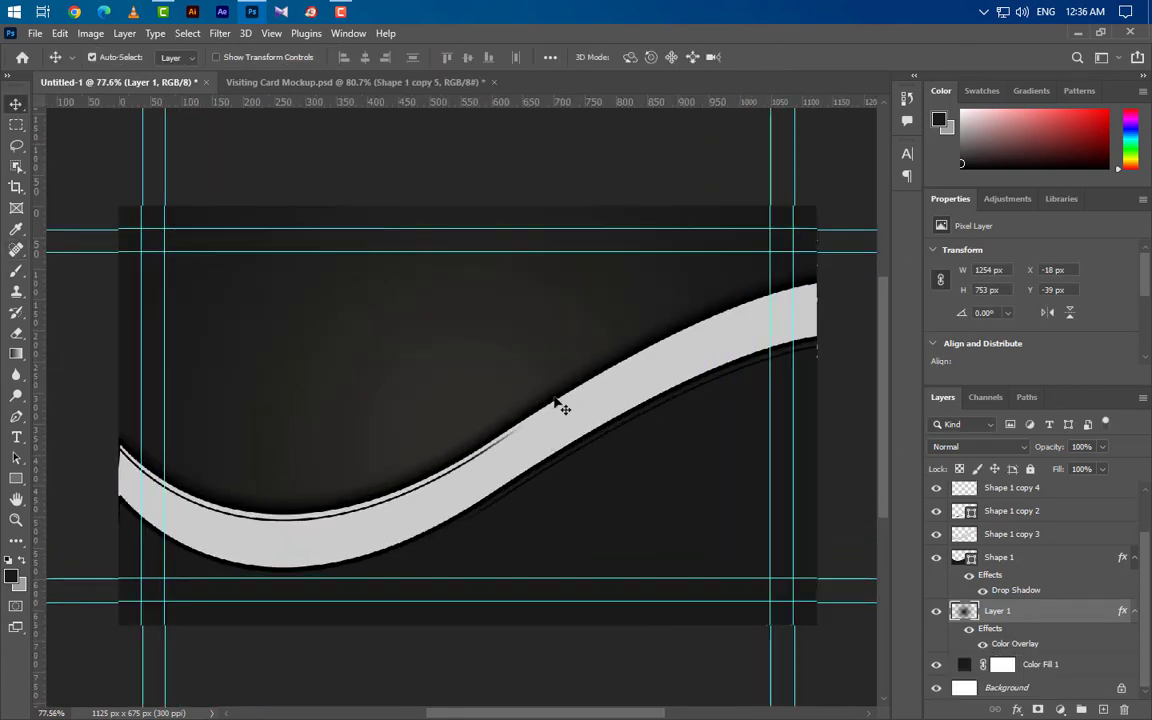
{"action": "left_click", "coordinate": [560, 403]}
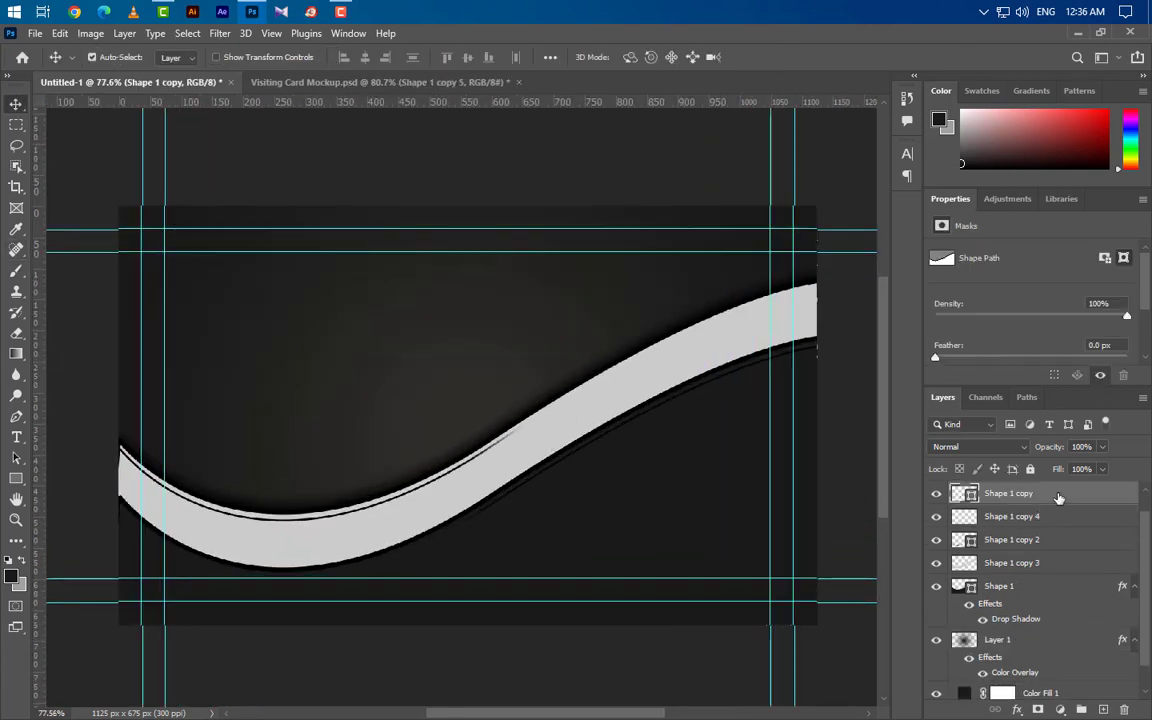
{"action": "right_click", "coordinate": [955, 493]}
Step: Convert Shape 1 copy to a smart object and add a Gradient Overlay
{"action": "left_click", "coordinate": [887, 261]}
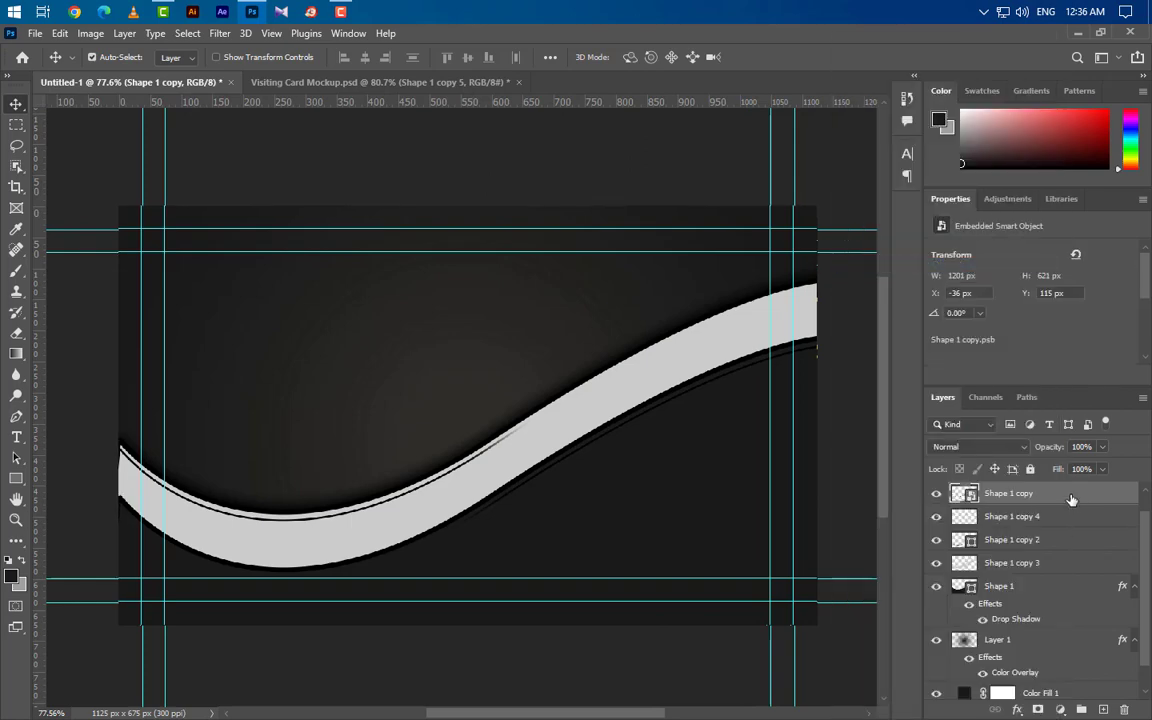
{"action": "double_click", "coordinate": [1068, 497]}
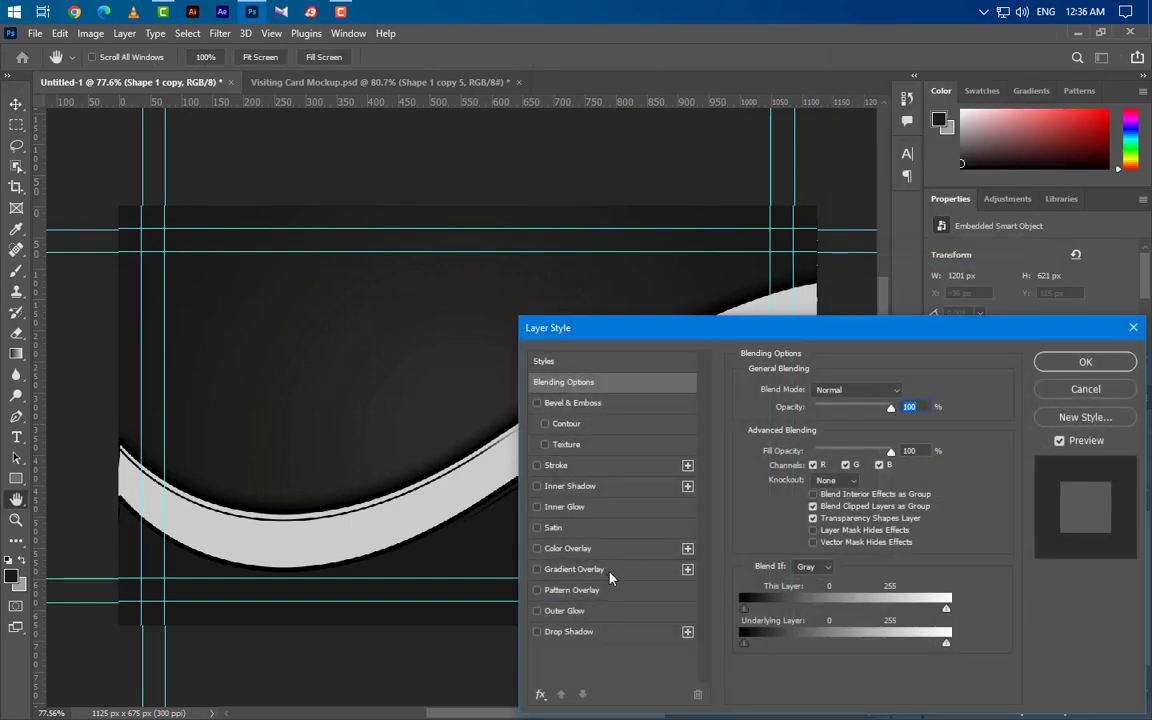
{"action": "left_click", "coordinate": [610, 571]}
{"action": "left_click_drag", "start_coordinate": [696, 330], "coordinate": [798, 346]}
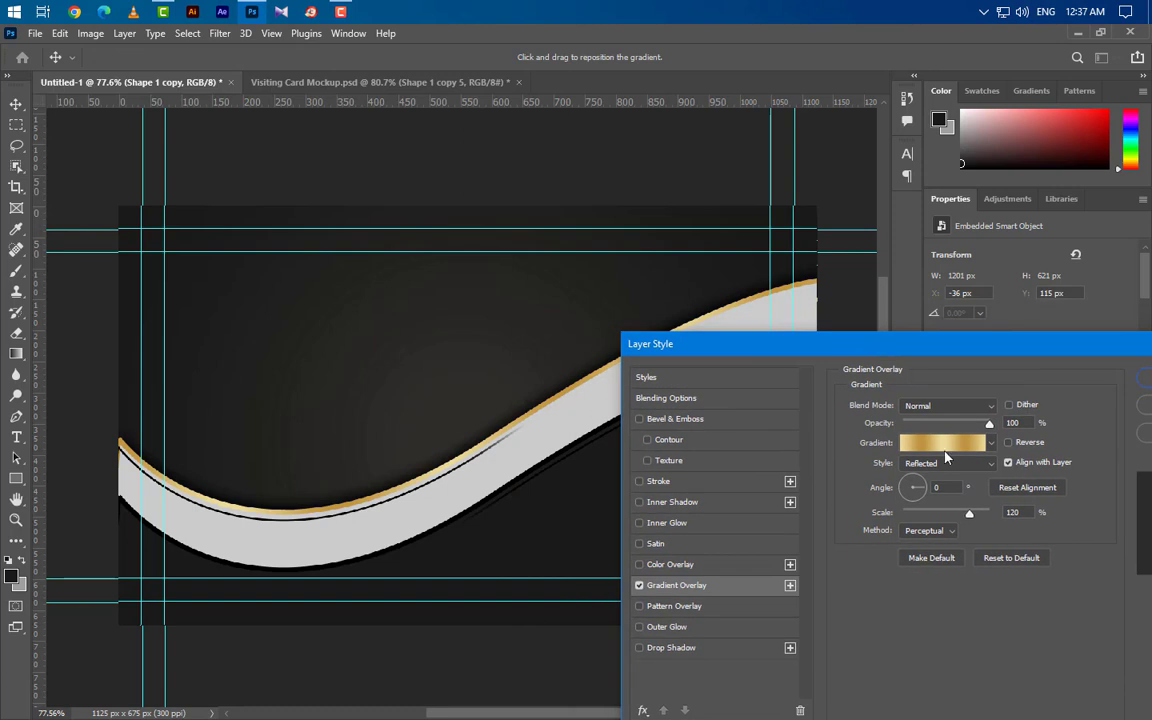
{"action": "left_click", "coordinate": [943, 443]}
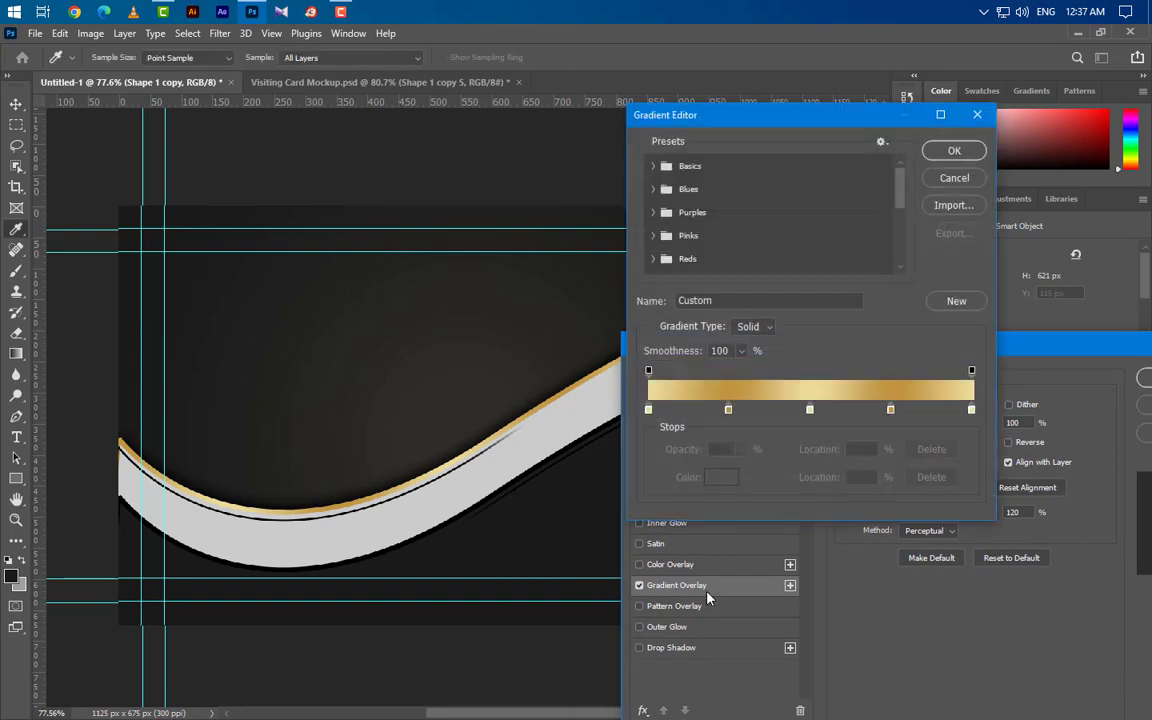
Step: Set the gradient stops to ebdc9b, bf953f at 25% and ebdc9b at 50%
{"action": "left_click", "coordinate": [648, 409]}
{"action": "double_click", "coordinate": [648, 409]}
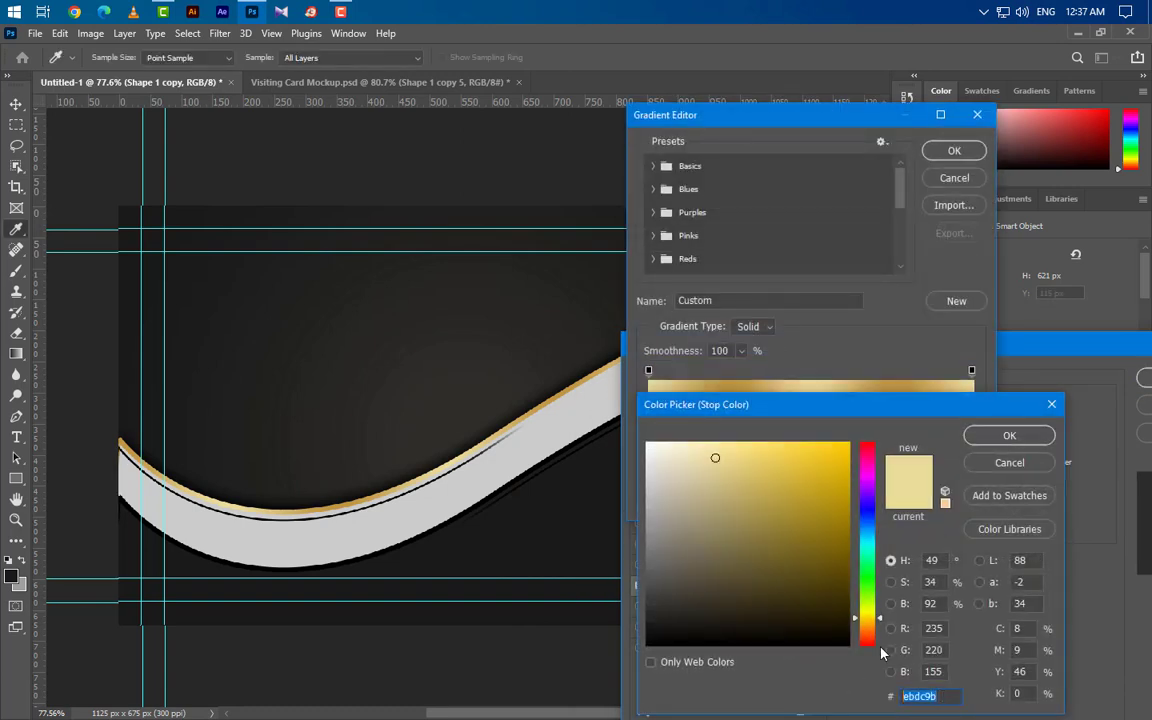
{"action": "left_click", "coordinate": [1009, 436]}
{"action": "left_click", "coordinate": [728, 410]}
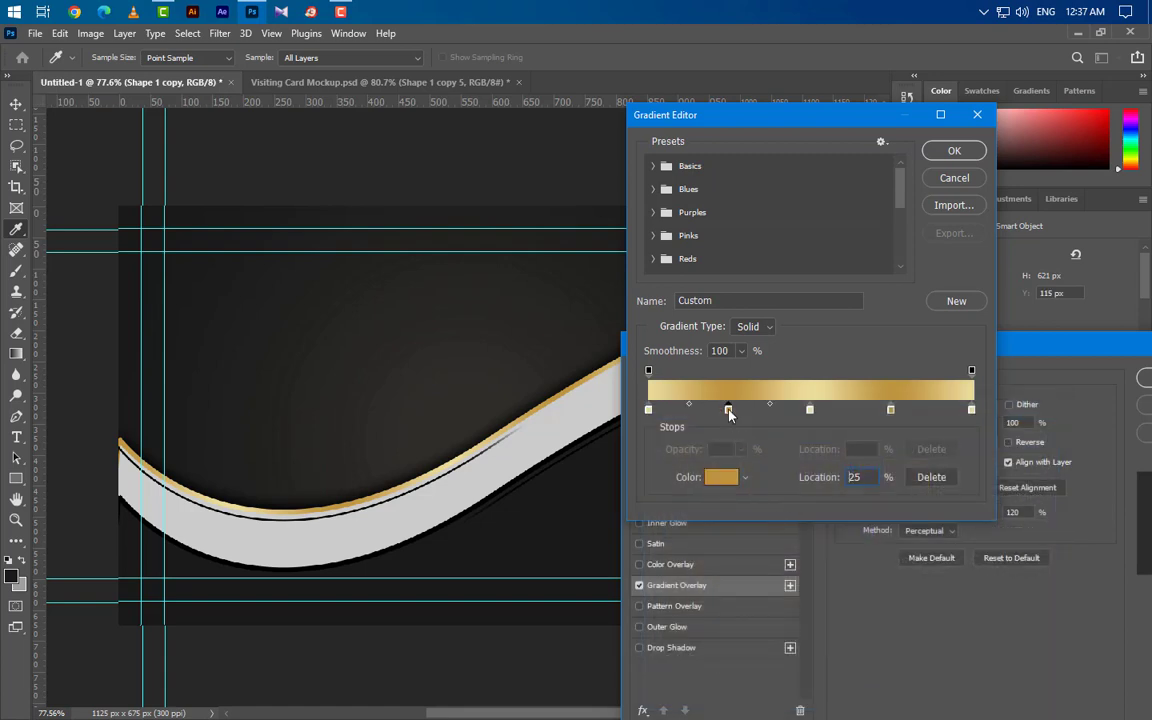
{"action": "double_click", "coordinate": [729, 410]}
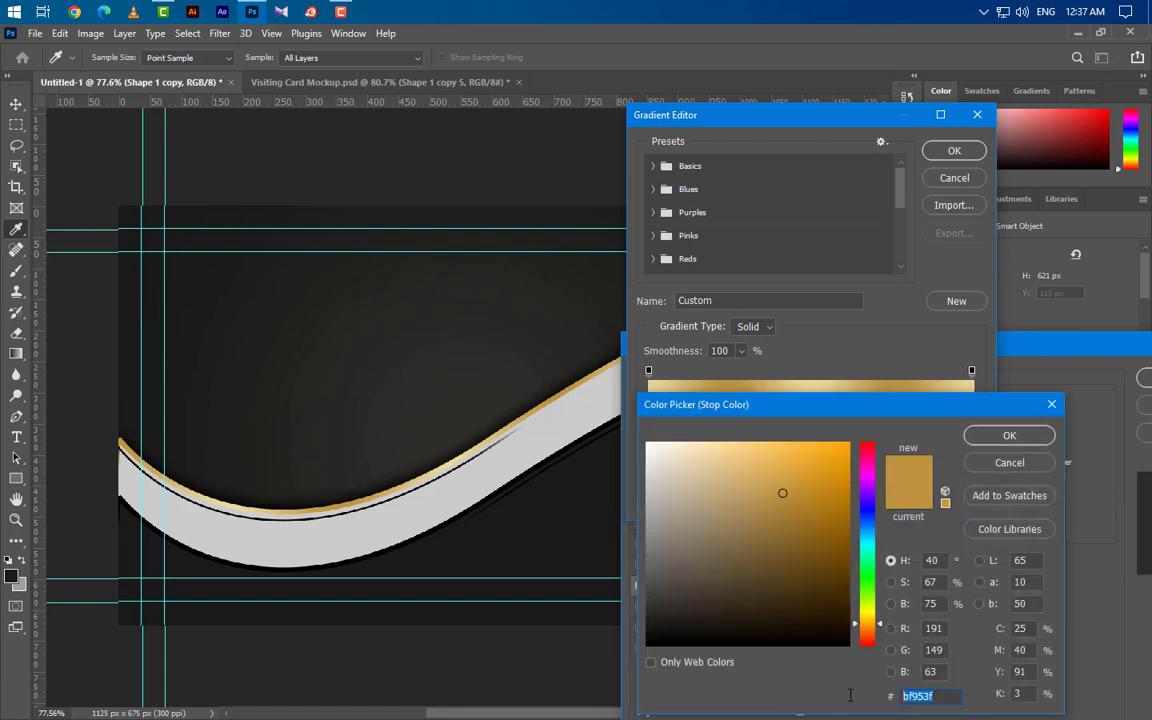
{"action": "left_click", "coordinate": [1000, 437]}
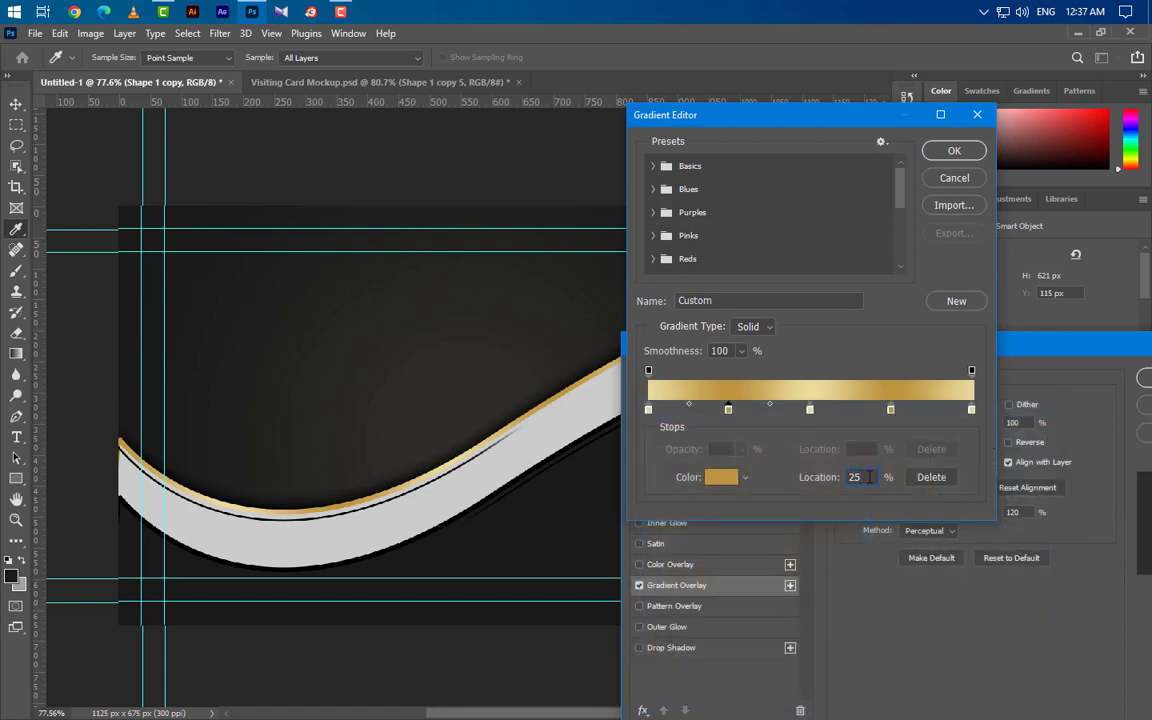
{"action": "left_click", "coordinate": [810, 410]}
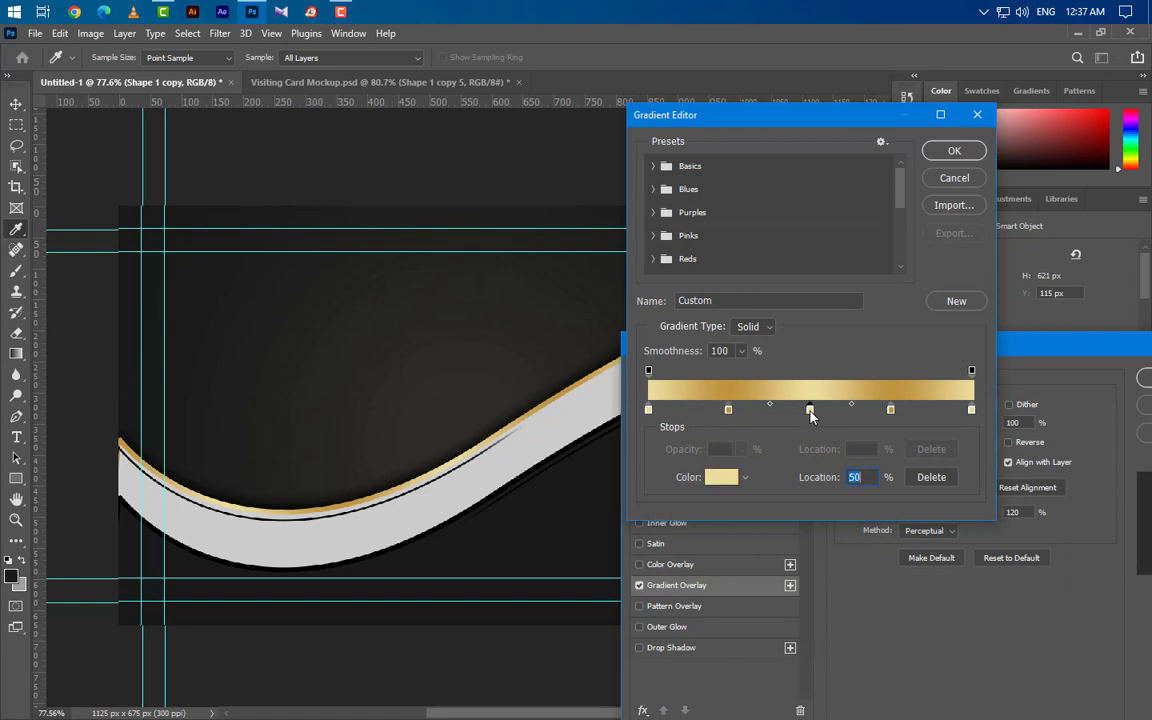
{"action": "double_click", "coordinate": [810, 410]}
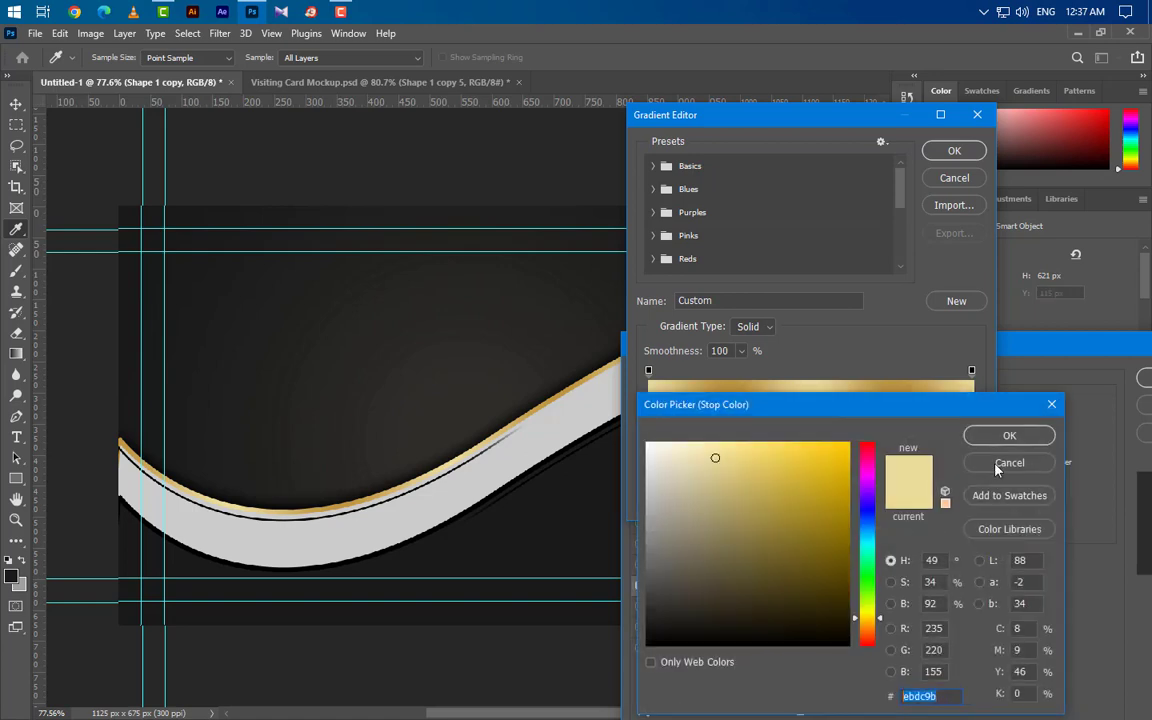
{"action": "left_click", "coordinate": [1009, 435]}
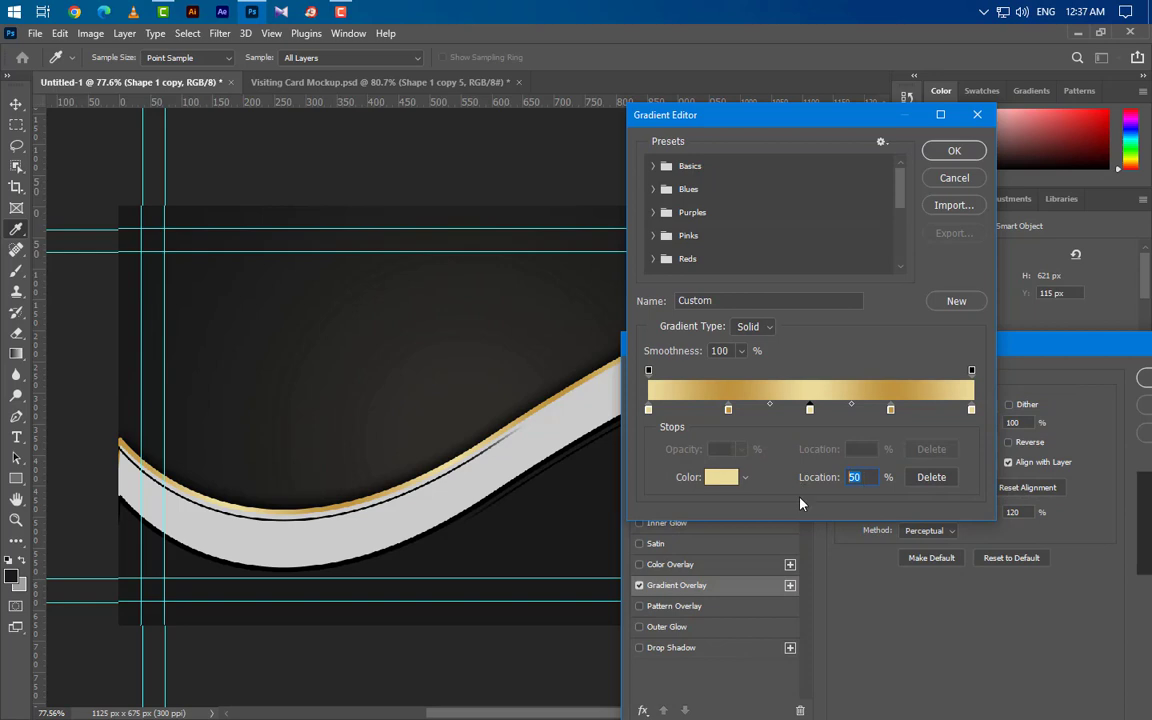
{"action": "left_click", "coordinate": [954, 151]}
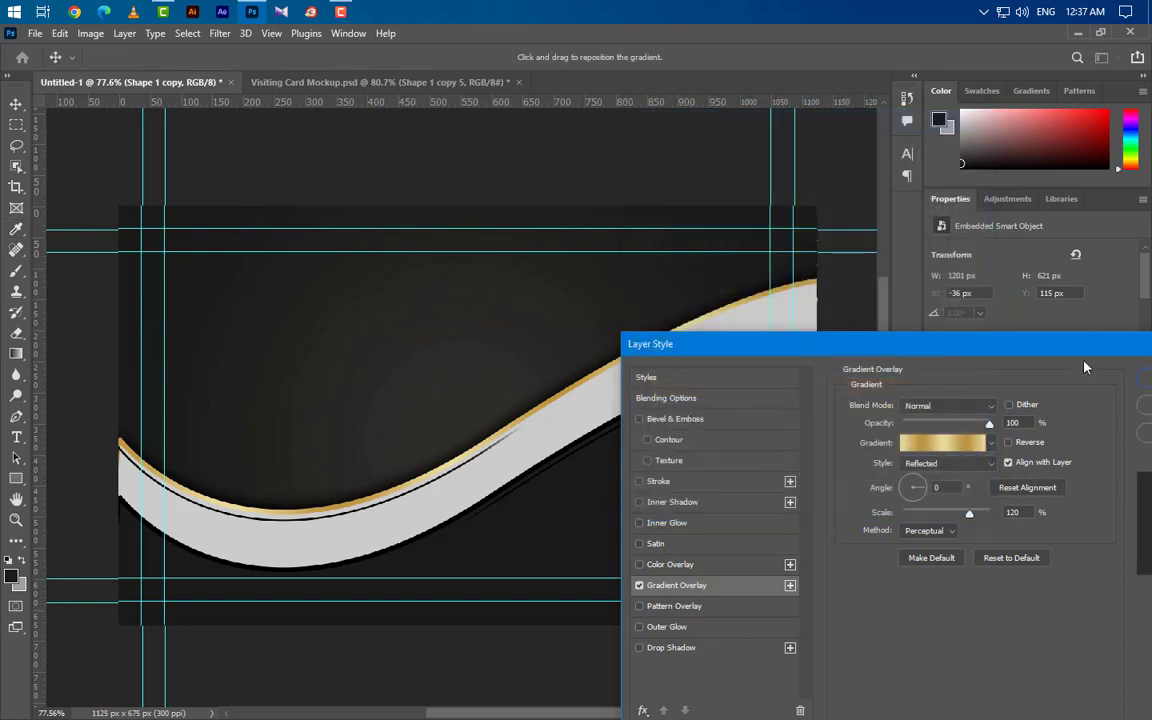
Step: Set the gold gradient overlay style to Reflected
{"action": "left_click_drag", "start_coordinate": [1073, 341], "coordinate": [1013, 325]}
{"action": "left_click_drag", "start_coordinate": [967, 409], "coordinate": [933, 410]}
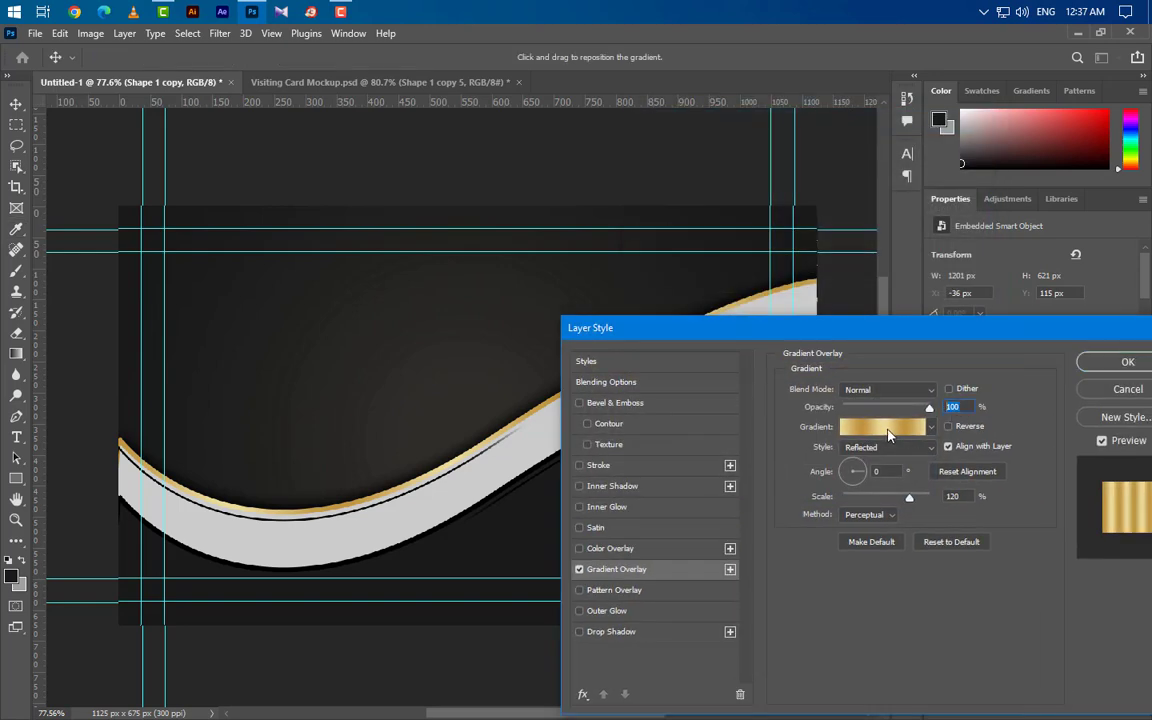
{"action": "left_click", "coordinate": [885, 445]}
{"action": "left_click", "coordinate": [879, 498]}
Step: Apply the gold overlay on Shape 1 copy and copy its layer style
{"action": "left_click", "coordinate": [962, 496]}
{"action": "left_click", "coordinate": [1128, 363]}
{"action": "right_click", "coordinate": [958, 472]}
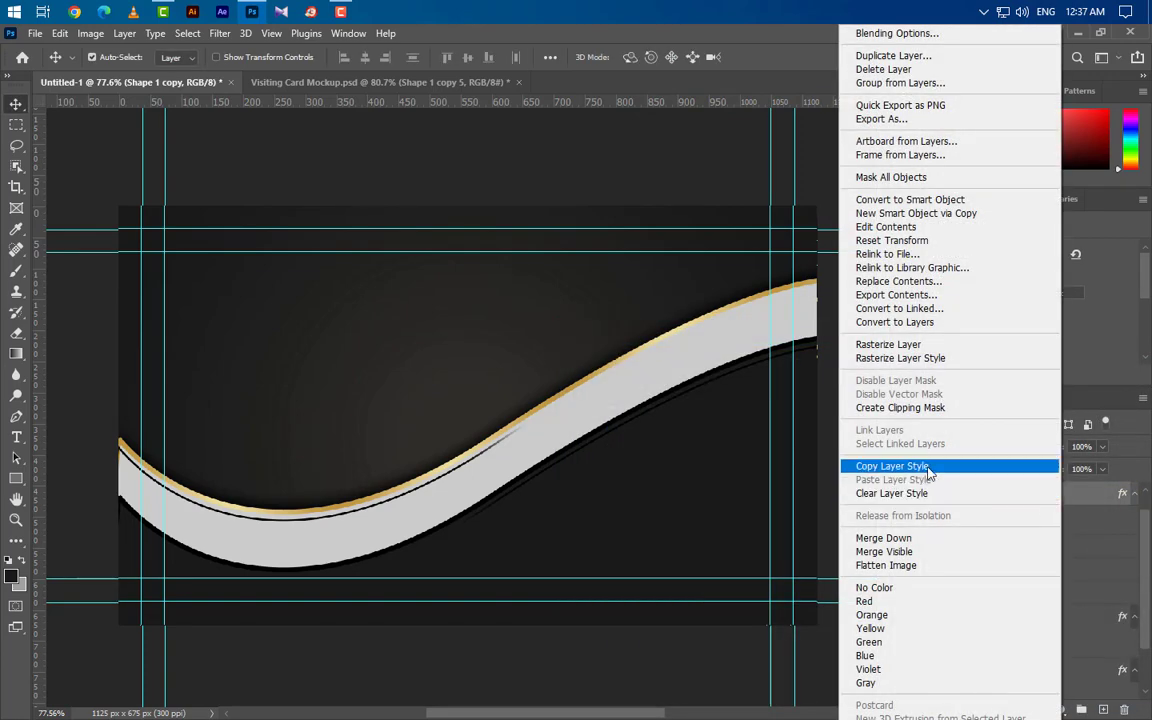
{"action": "left_click", "coordinate": [902, 470]}
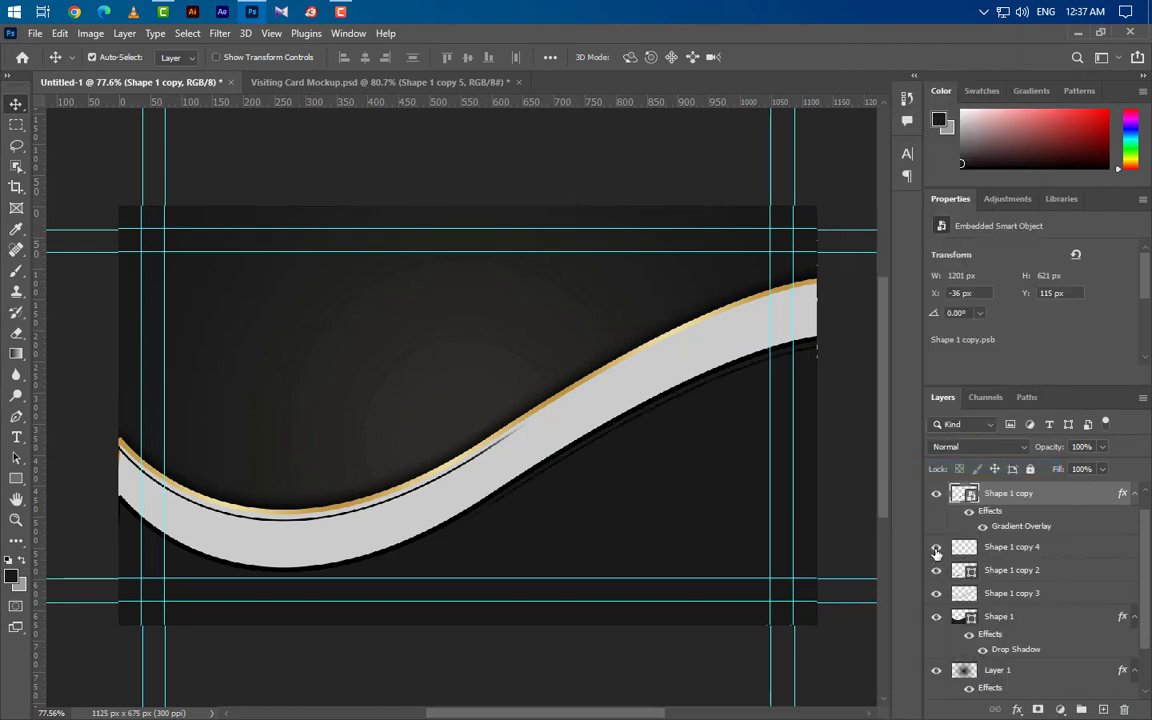
Step: Paste the gold style onto Shape 1 copy 4 and, after smart-object conversion, Shape 1 copy 2
{"action": "left_click", "coordinate": [1076, 547]}
{"action": "right_click", "coordinate": [1076, 547]}
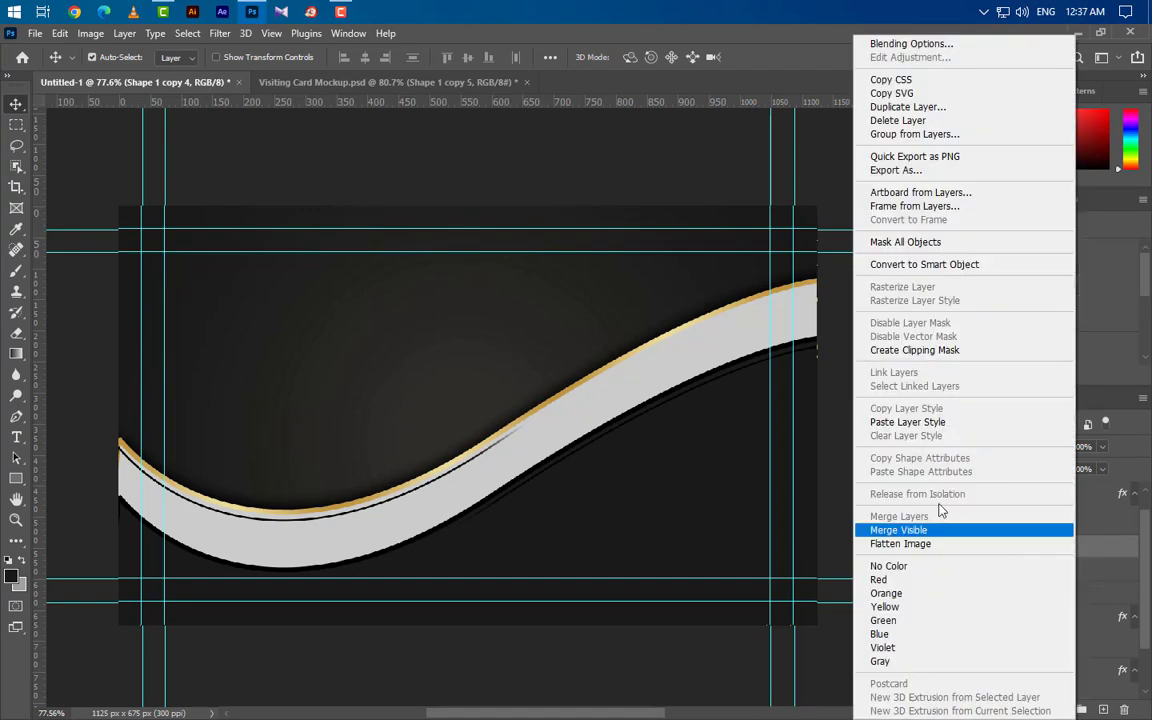
{"action": "left_click", "coordinate": [908, 429]}
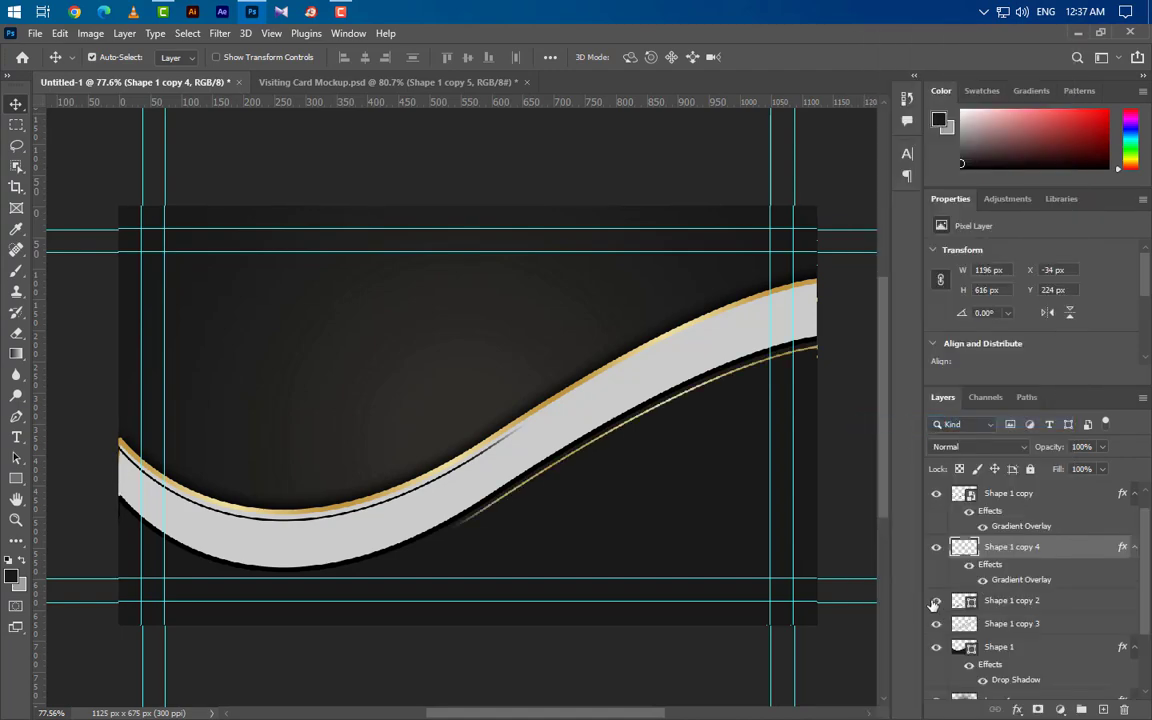
{"action": "left_click", "coordinate": [1062, 601]}
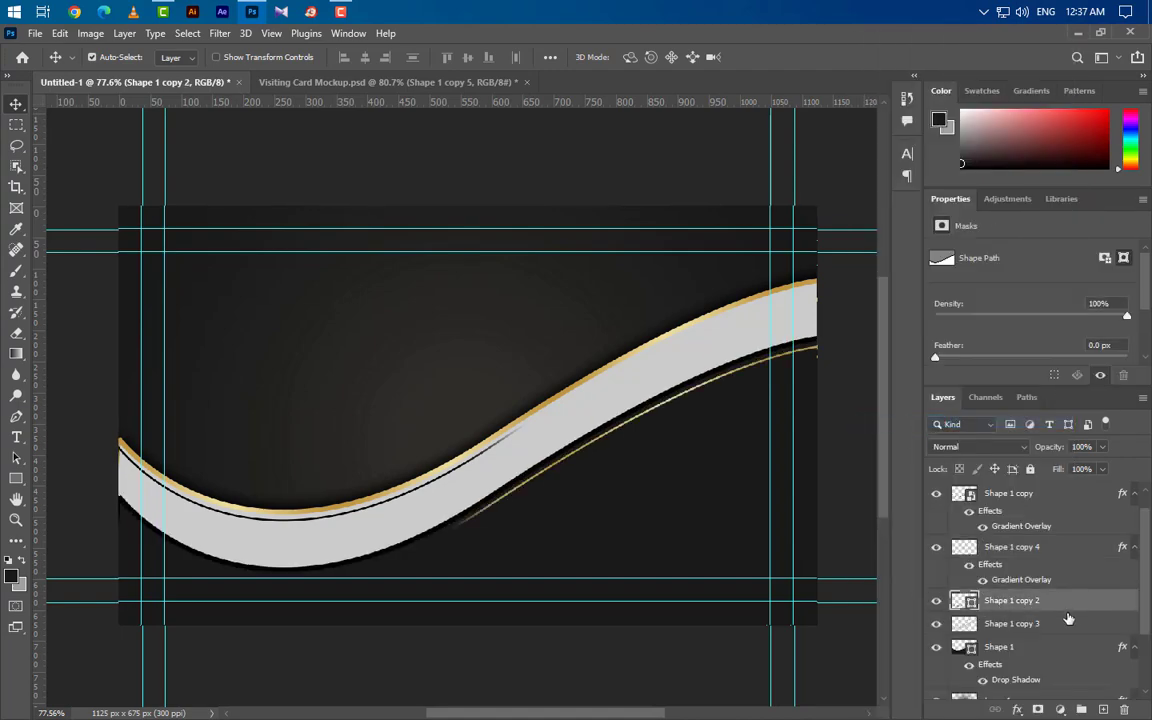
{"action": "right_click", "coordinate": [1078, 605]}
{"action": "left_click", "coordinate": [920, 258]}
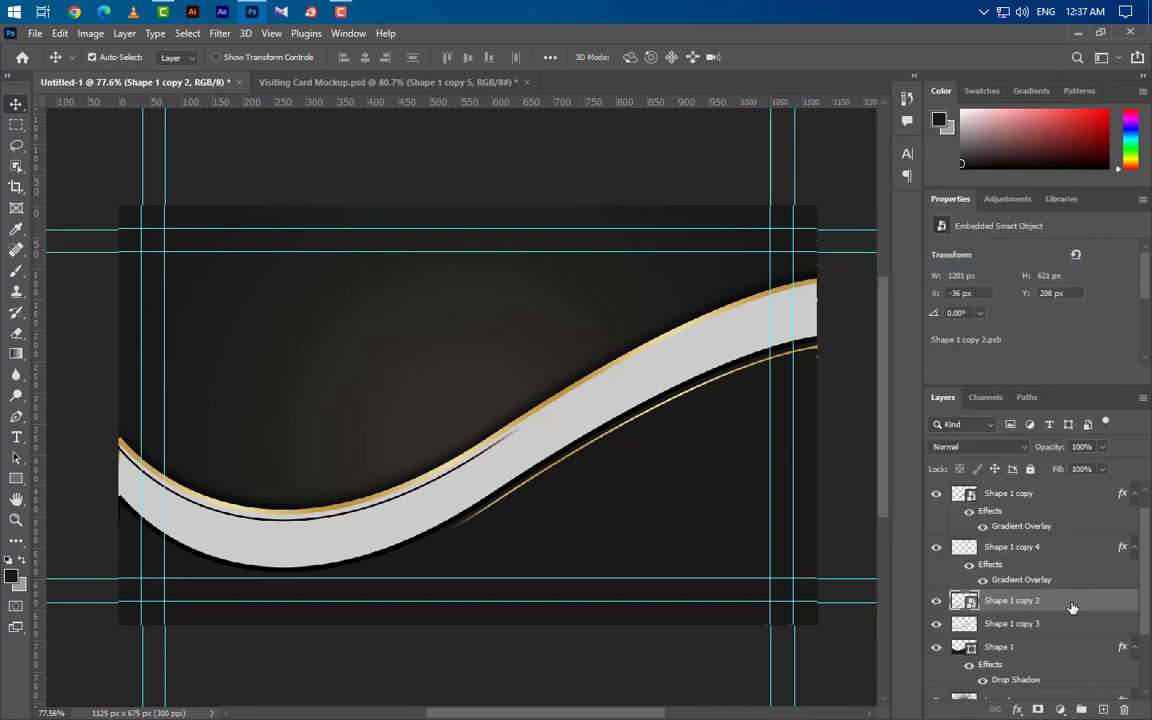
{"action": "right_click", "coordinate": [1072, 607]}
{"action": "left_click", "coordinate": [905, 478]}
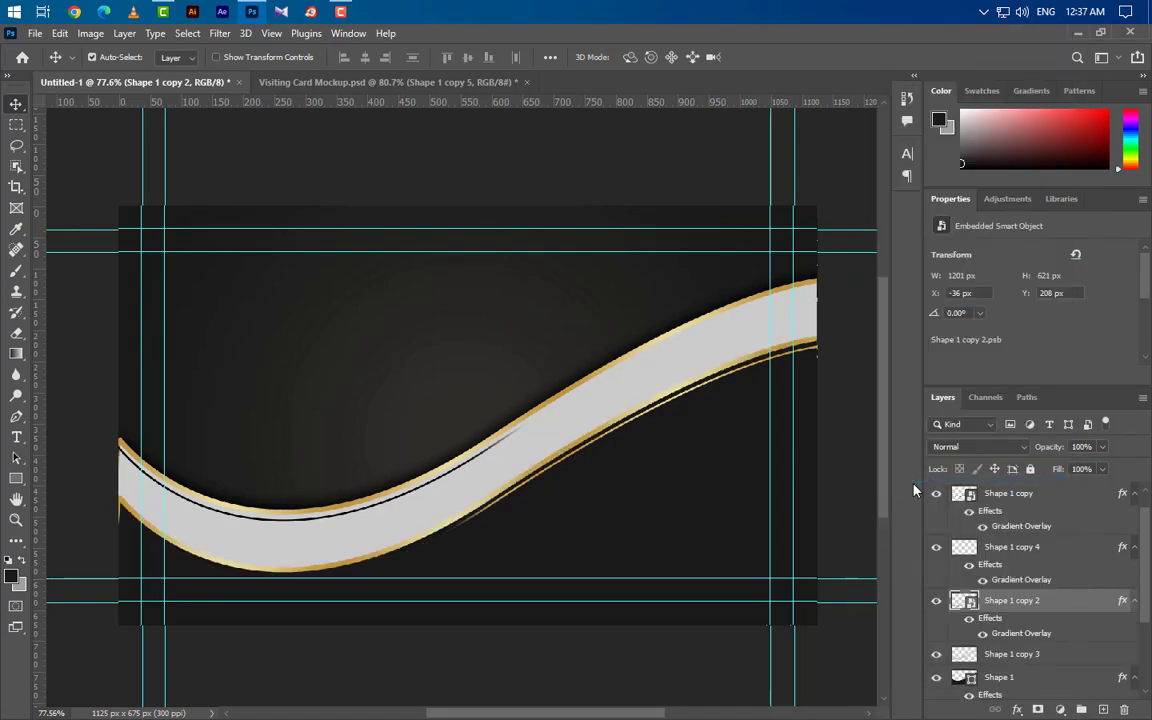
Step: Paste the gold style onto Shape 1 copy 5, then select the Shape 1 copy 3 ribbon
{"action": "left_click", "coordinate": [936, 655]}
{"action": "left_click", "coordinate": [936, 655]}
{"action": "scroll", "coordinate": [984, 580], "scroll_direction": "up", "scroll_amount": 1}
{"action": "left_click", "coordinate": [936, 494]}
{"action": "left_click", "coordinate": [936, 494]}
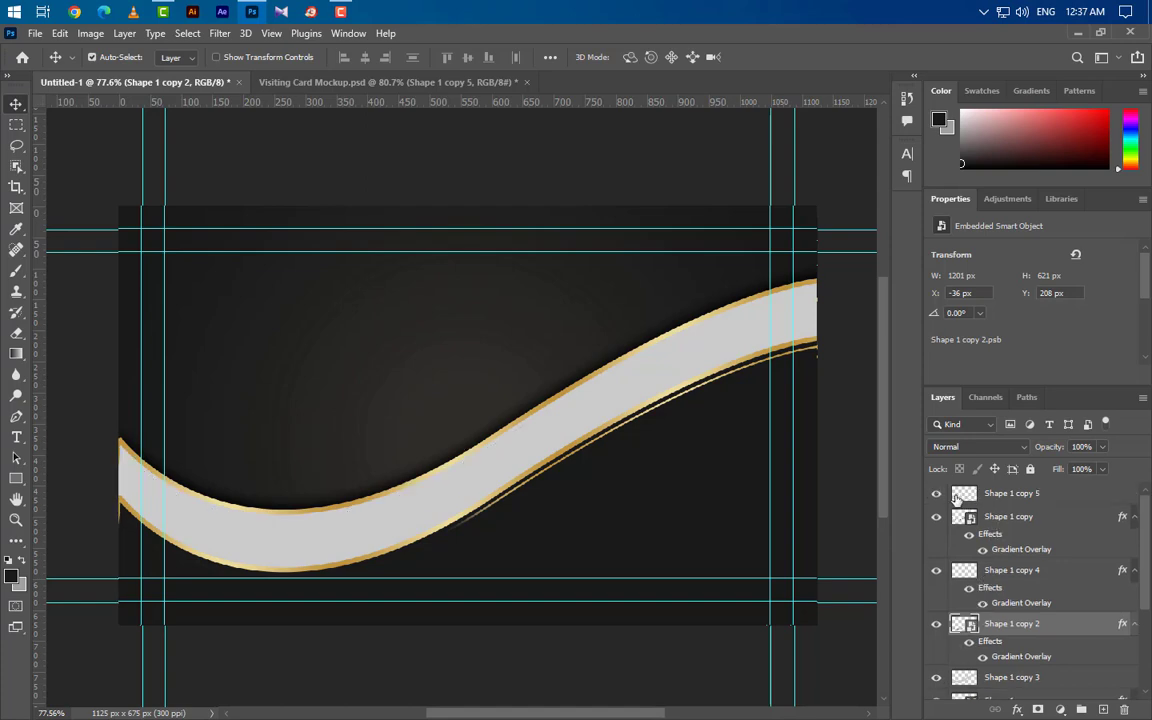
{"action": "left_click", "coordinate": [1061, 501]}
{"action": "right_click", "coordinate": [1074, 494]}
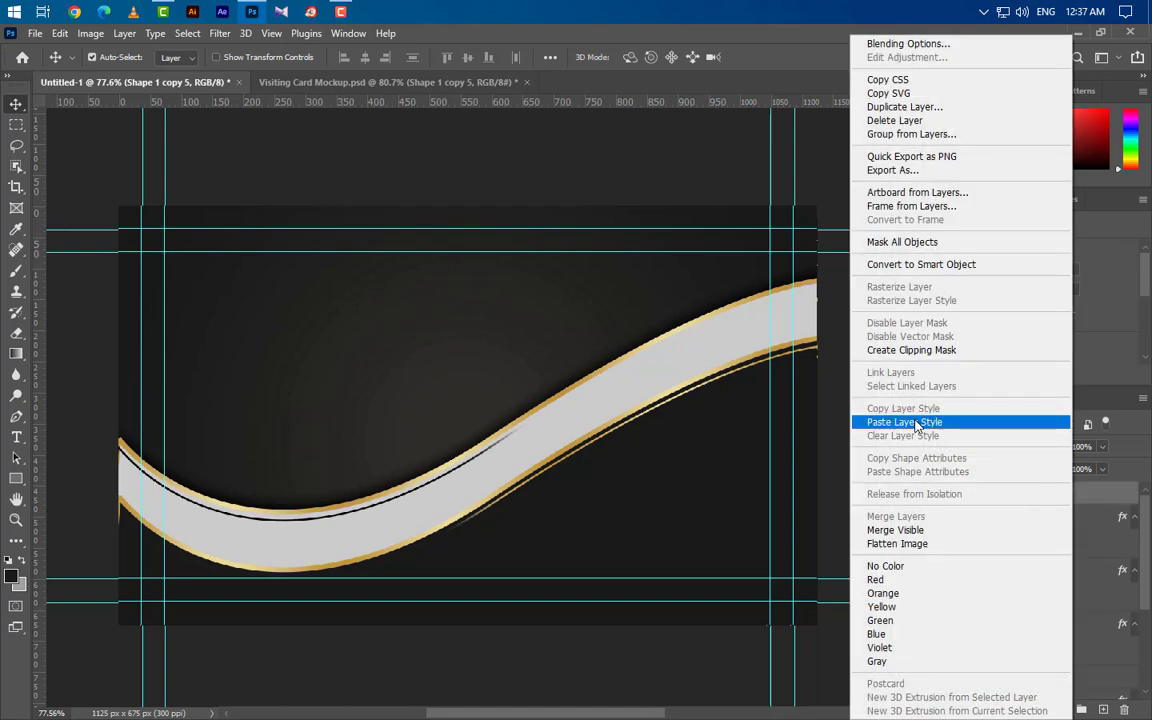
{"action": "left_click", "coordinate": [870, 422]}
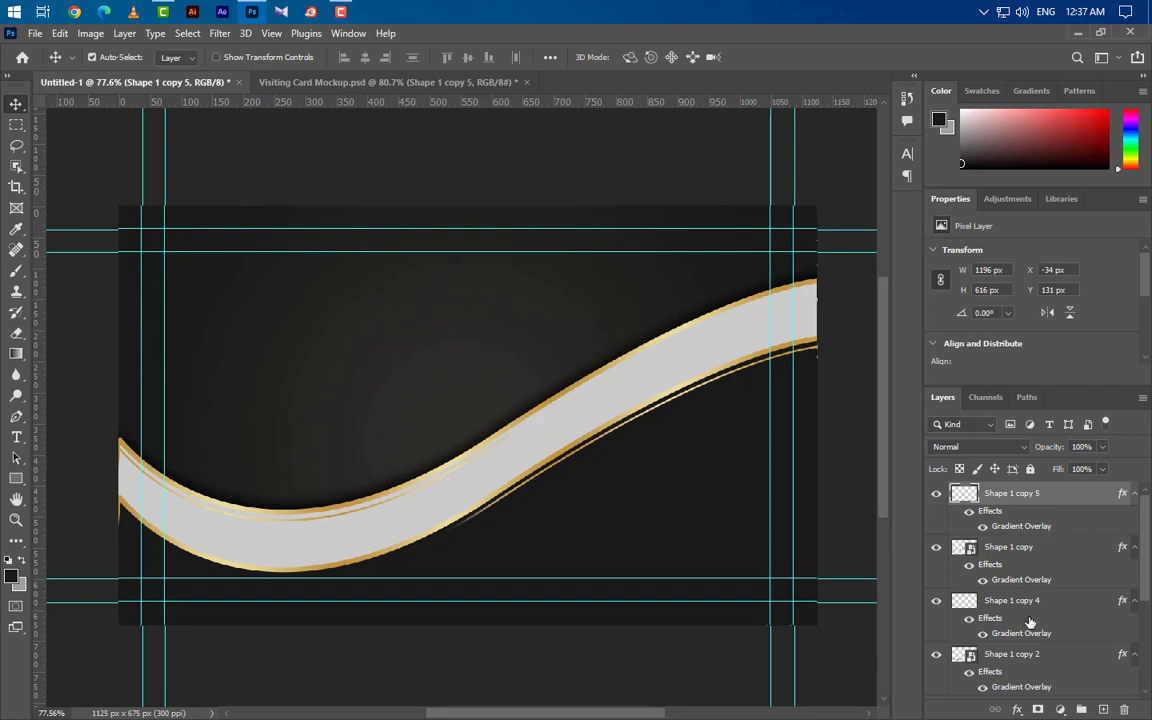
{"action": "scroll", "coordinate": [925, 586], "scroll_direction": "down", "scroll_amount": 3}
{"action": "scroll", "coordinate": [1031, 626], "scroll_direction": "up", "scroll_amount": 1}
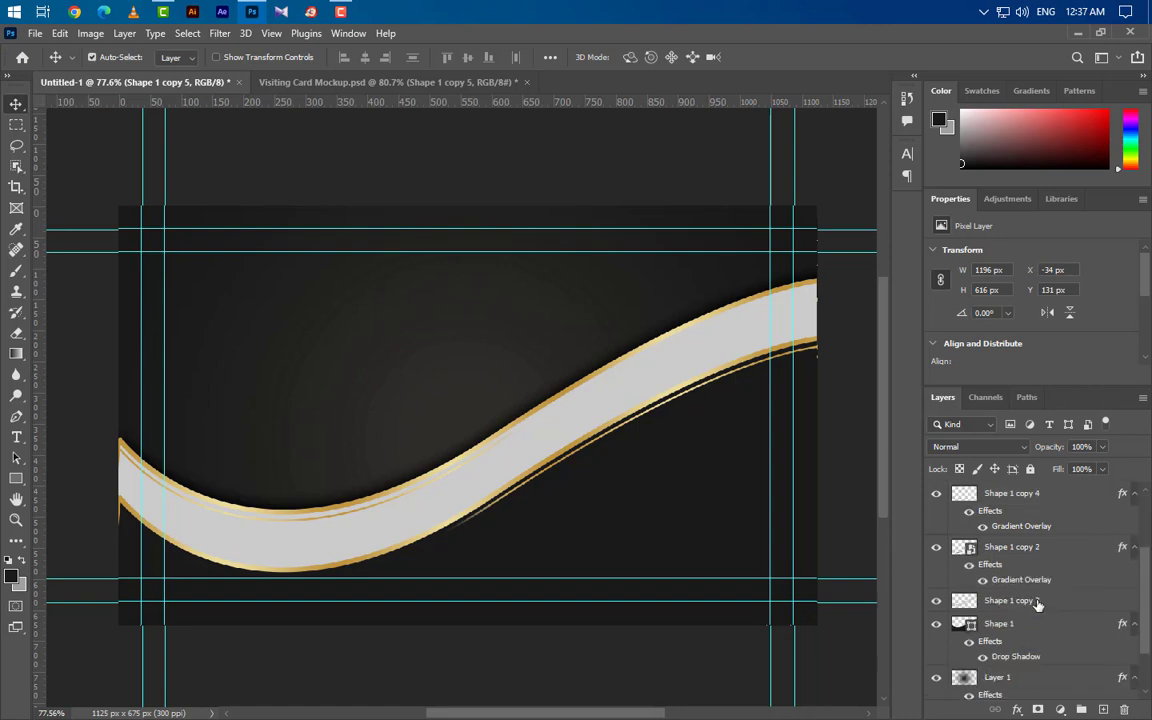
{"action": "left_click", "coordinate": [1038, 604]}
{"action": "scroll", "coordinate": [1038, 604], "scroll_direction": "down", "scroll_amount": 1}
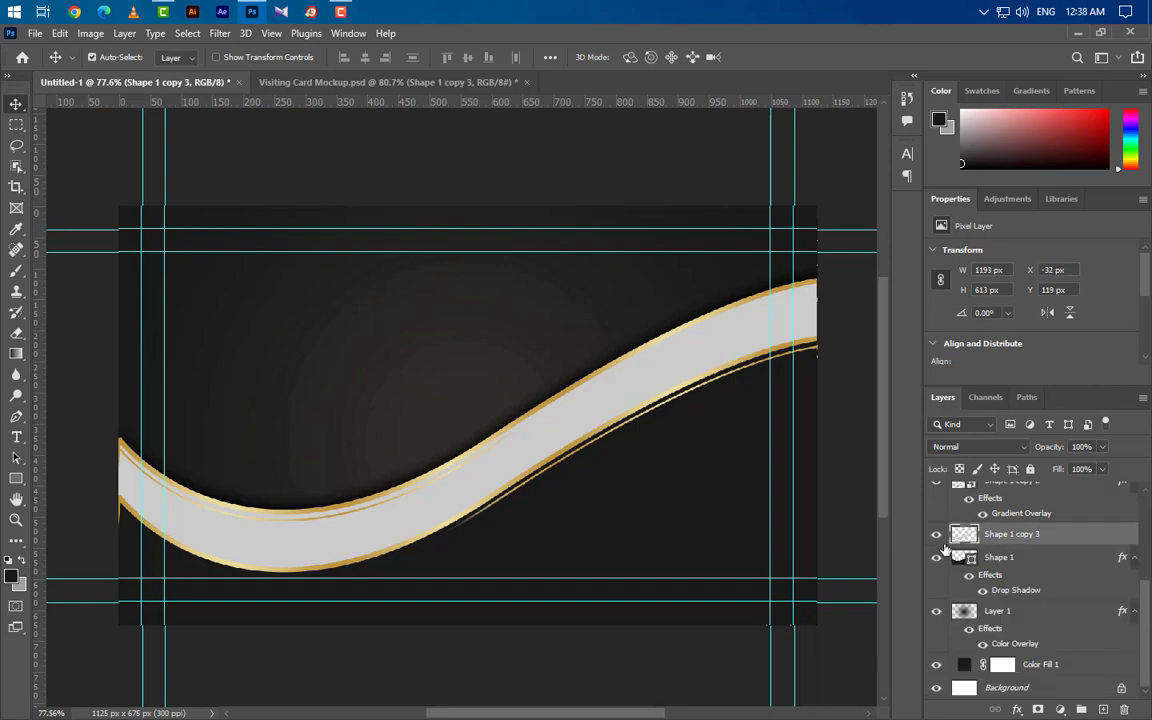
Step: Add a Gradient Overlay to the white ribbon layer Shape 1 copy 3
{"action": "left_click", "coordinate": [936, 534]}
{"action": "left_click", "coordinate": [936, 534]}
{"action": "left_click_drag", "start_coordinate": [690, 327], "coordinate": [829, 298]}
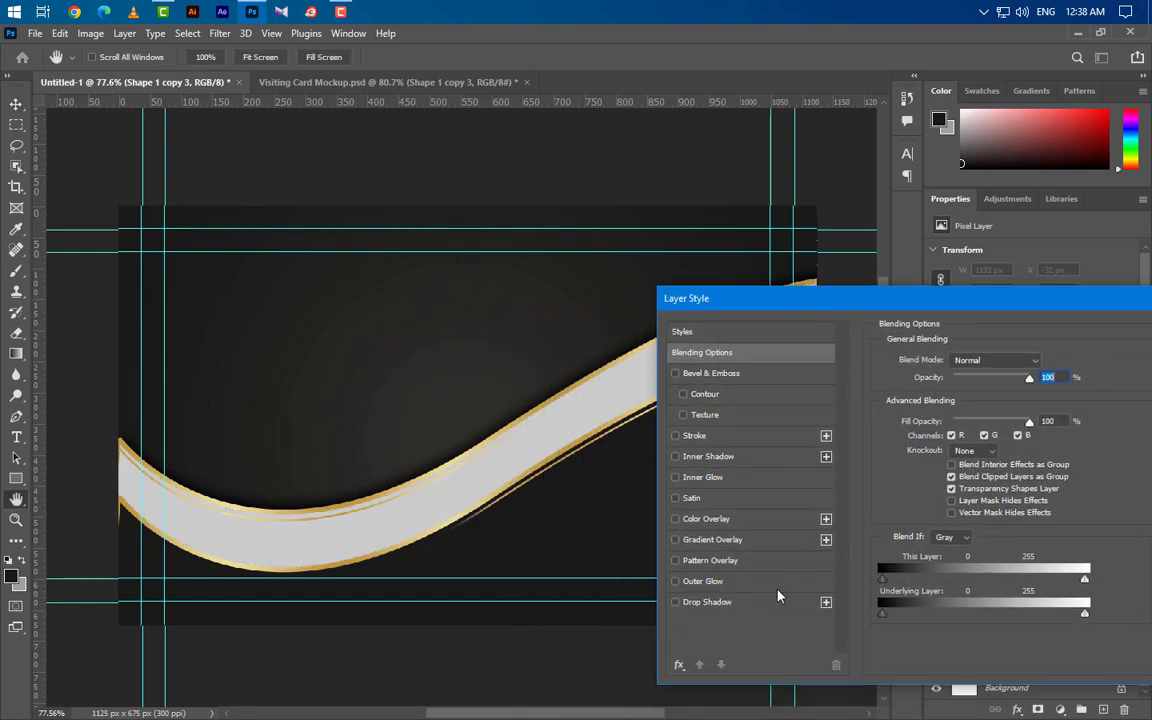
{"action": "left_click", "coordinate": [740, 539]}
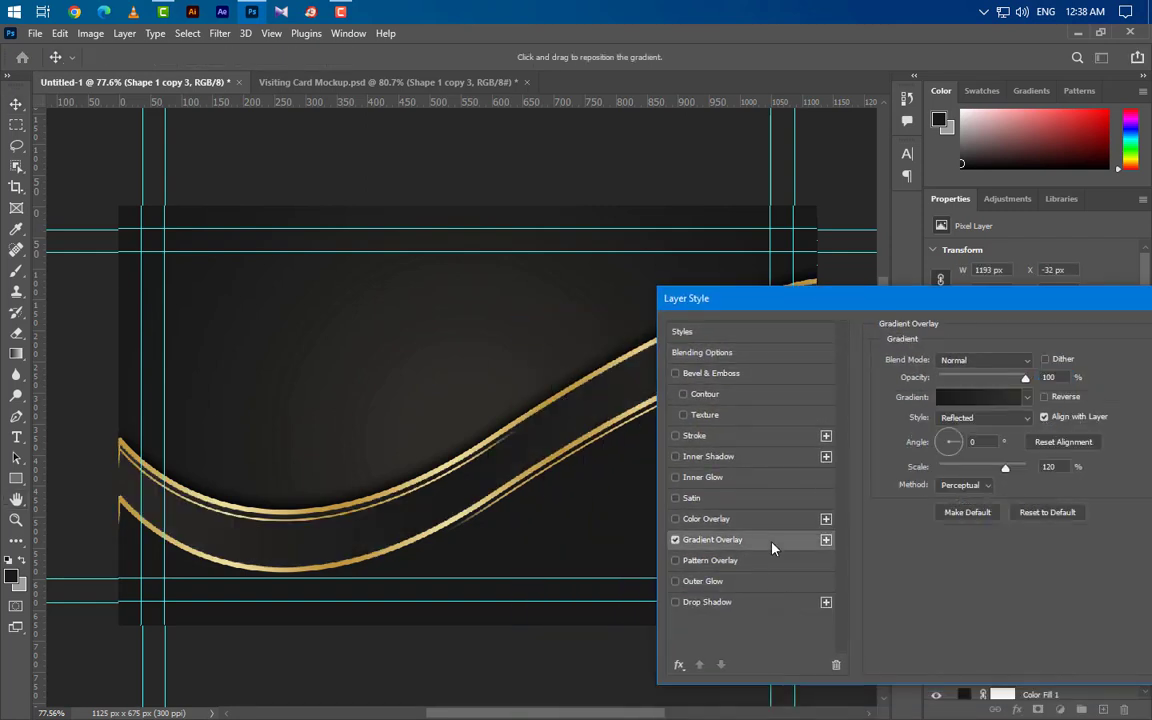
Step: Set the ribbon gradient's stops to dark 1a1a1a and 302f2b
{"action": "left_click", "coordinate": [1000, 400]}
{"action": "left_click", "coordinate": [648, 410]}
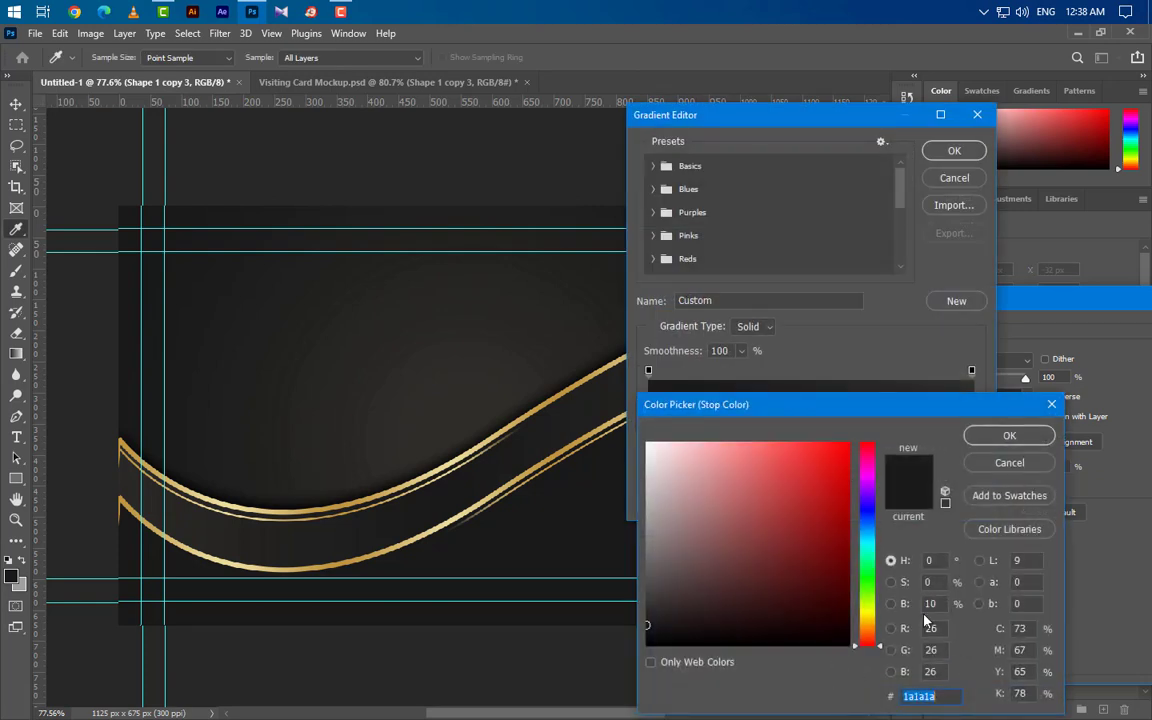
{"action": "left_click", "coordinate": [995, 443]}
{"action": "left_click", "coordinate": [970, 410]}
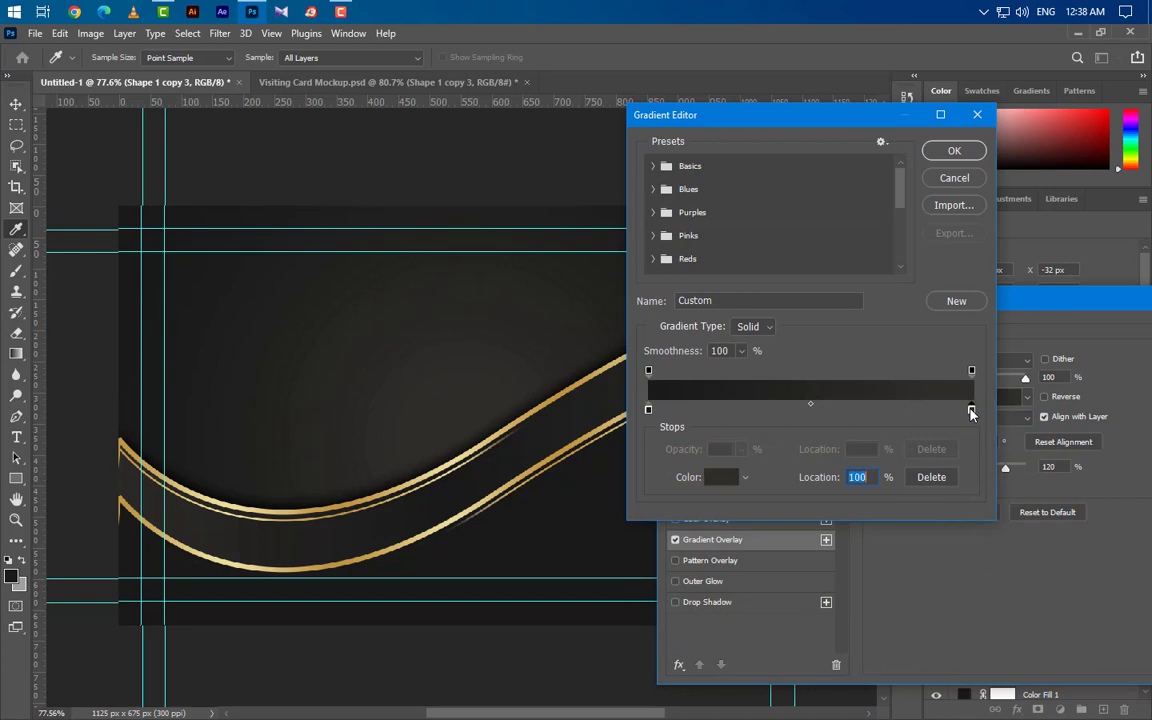
{"action": "double_click", "coordinate": [970, 410]}
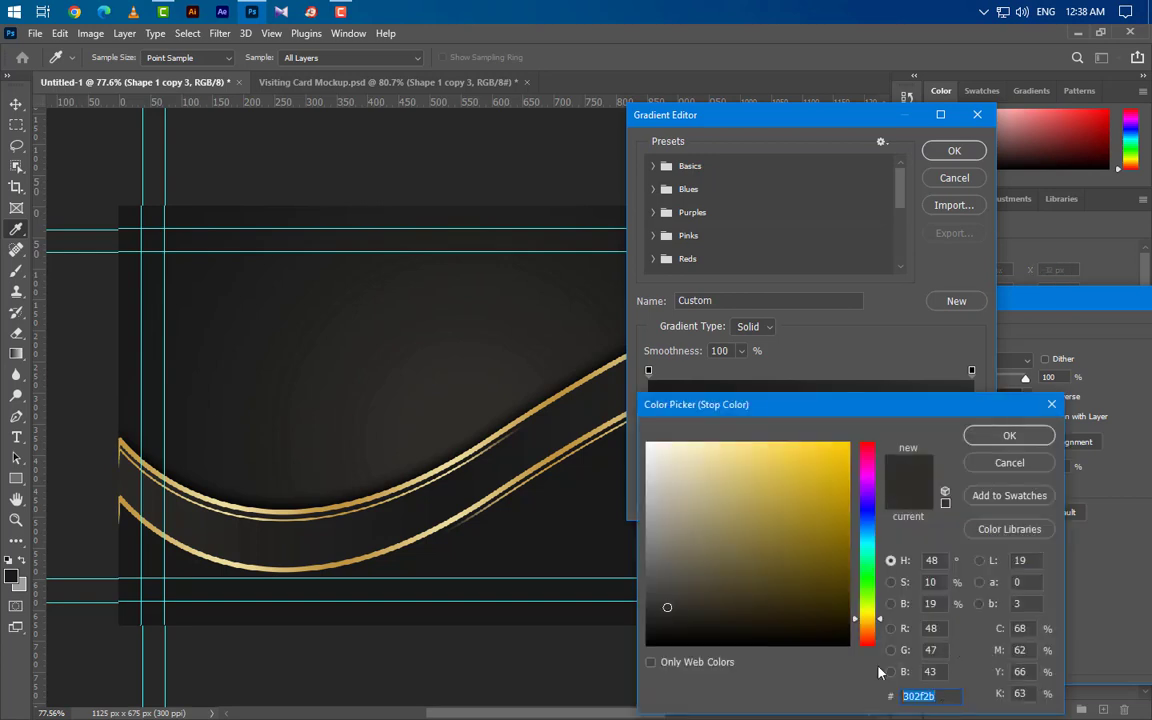
{"action": "left_click", "coordinate": [1003, 437]}
{"action": "left_click", "coordinate": [954, 150]}
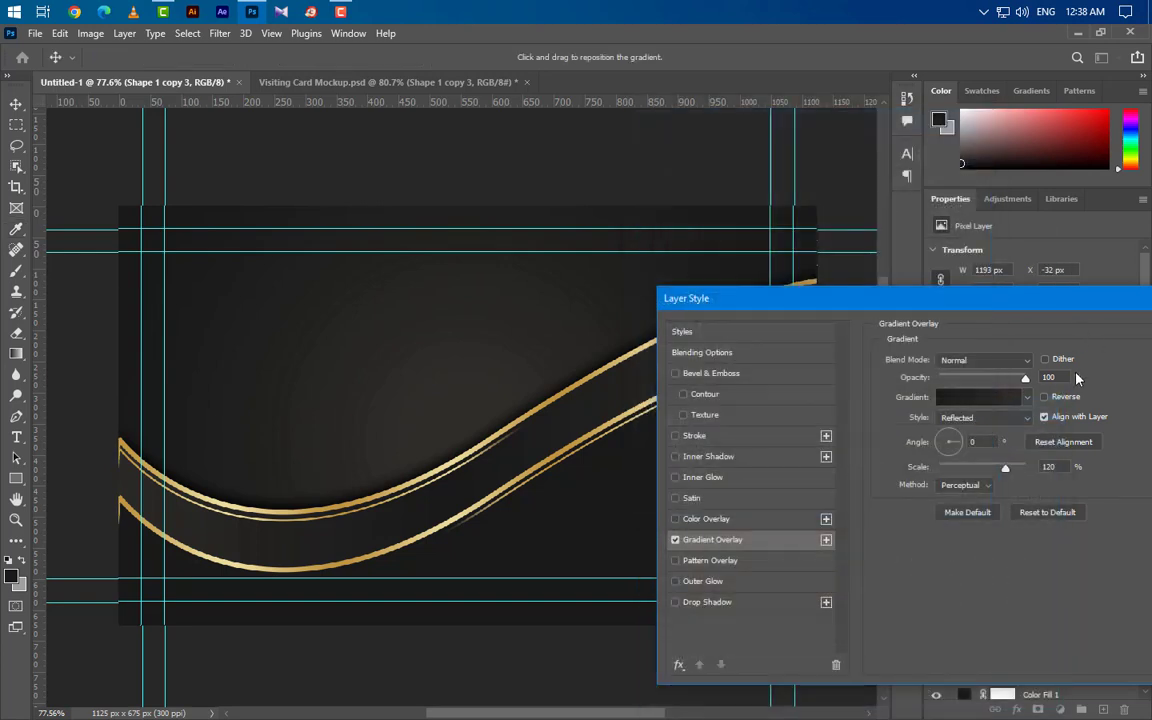
Step: Make the charcoal overlay Reflected, apply it, then drag Logo Design PSD onto the card
{"action": "left_click", "coordinate": [987, 421]}
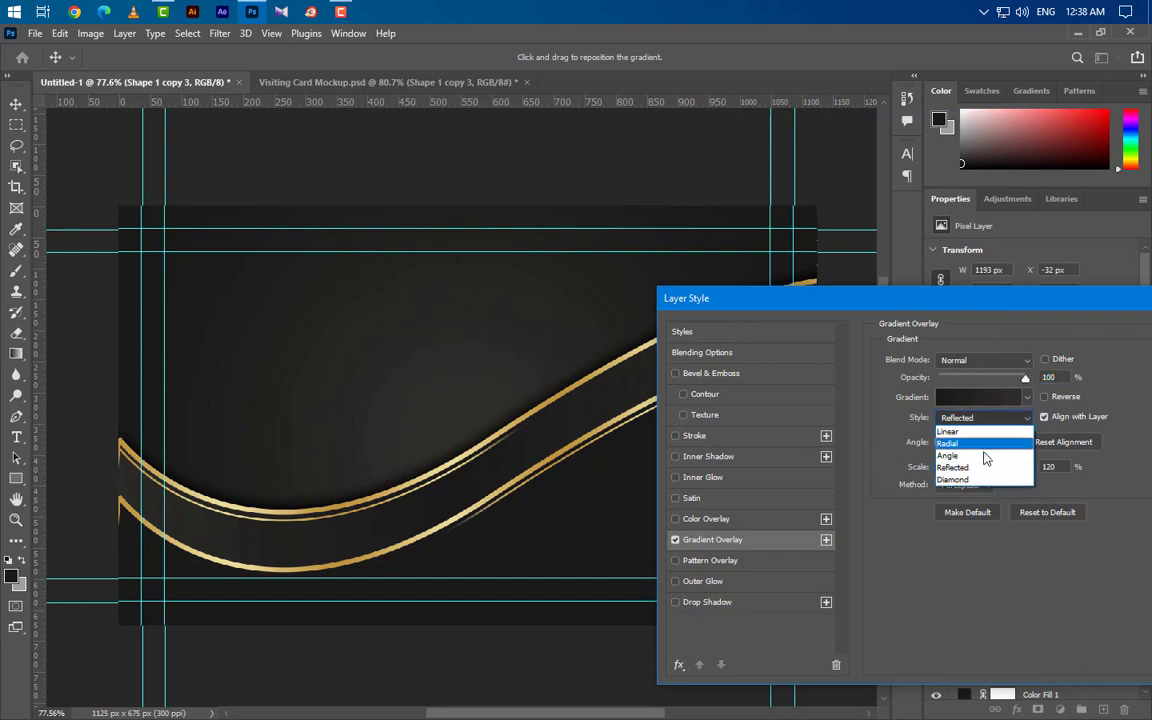
{"action": "left_click", "coordinate": [980, 468]}
{"action": "left_click", "coordinate": [1049, 466]}
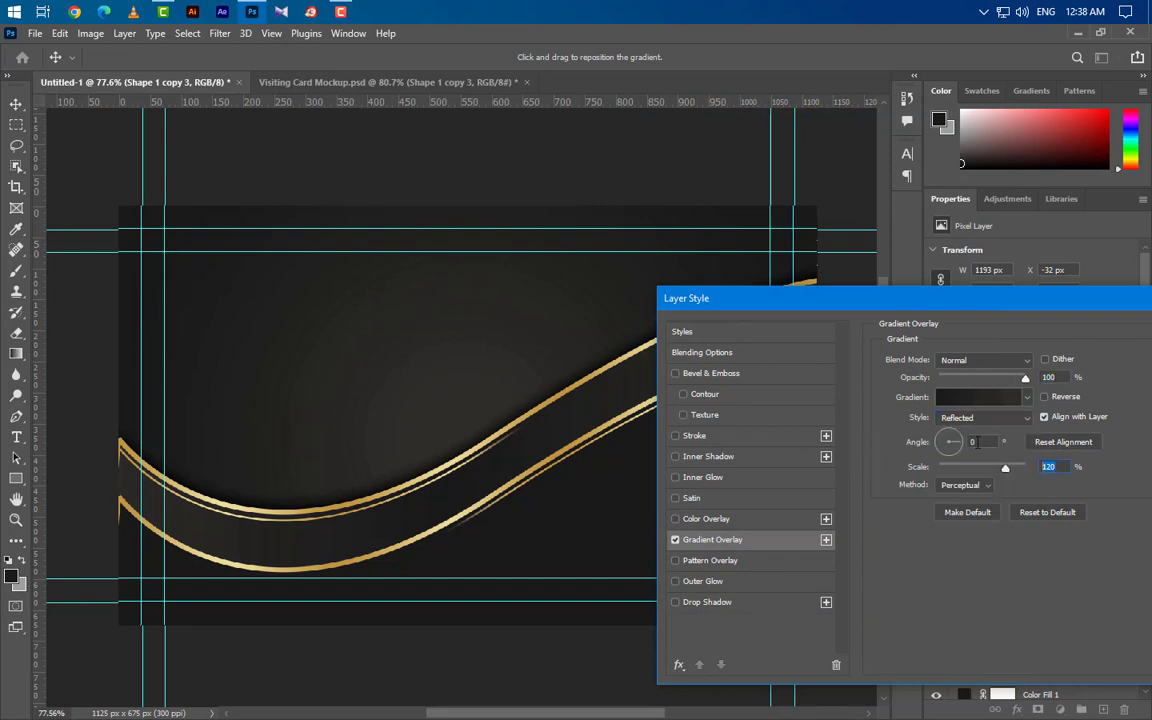
{"action": "left_click_drag", "start_coordinate": [945, 302], "coordinate": [650, 497]}
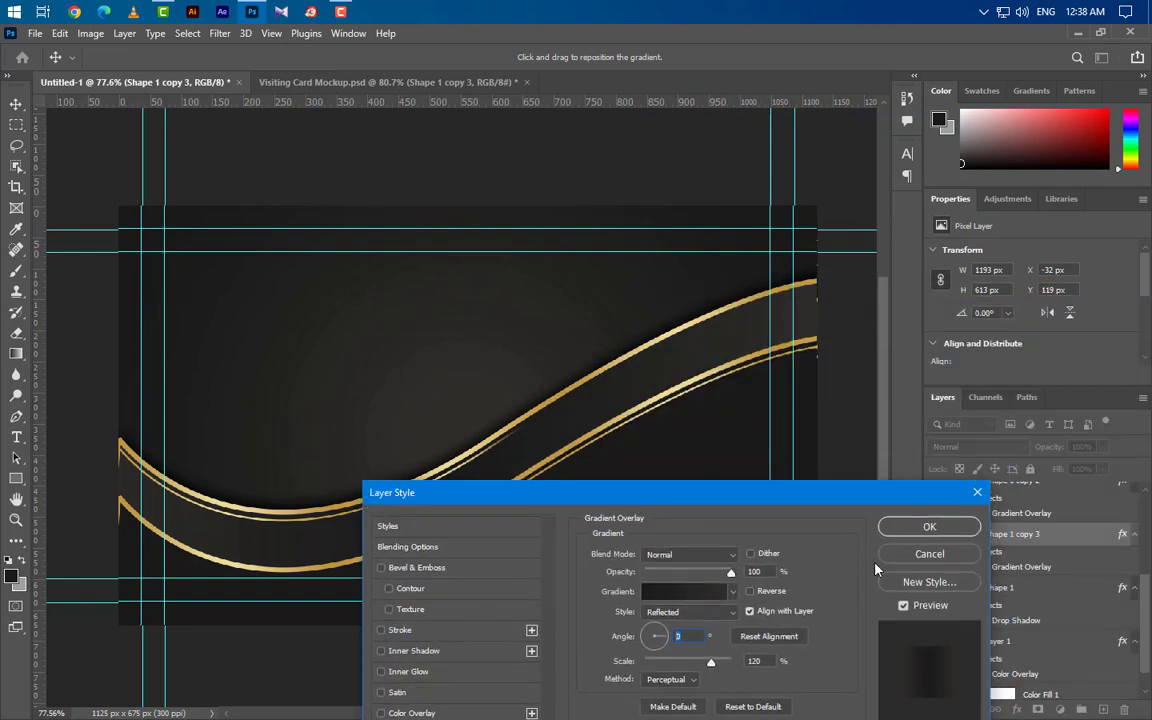
{"action": "left_click", "coordinate": [905, 527]}
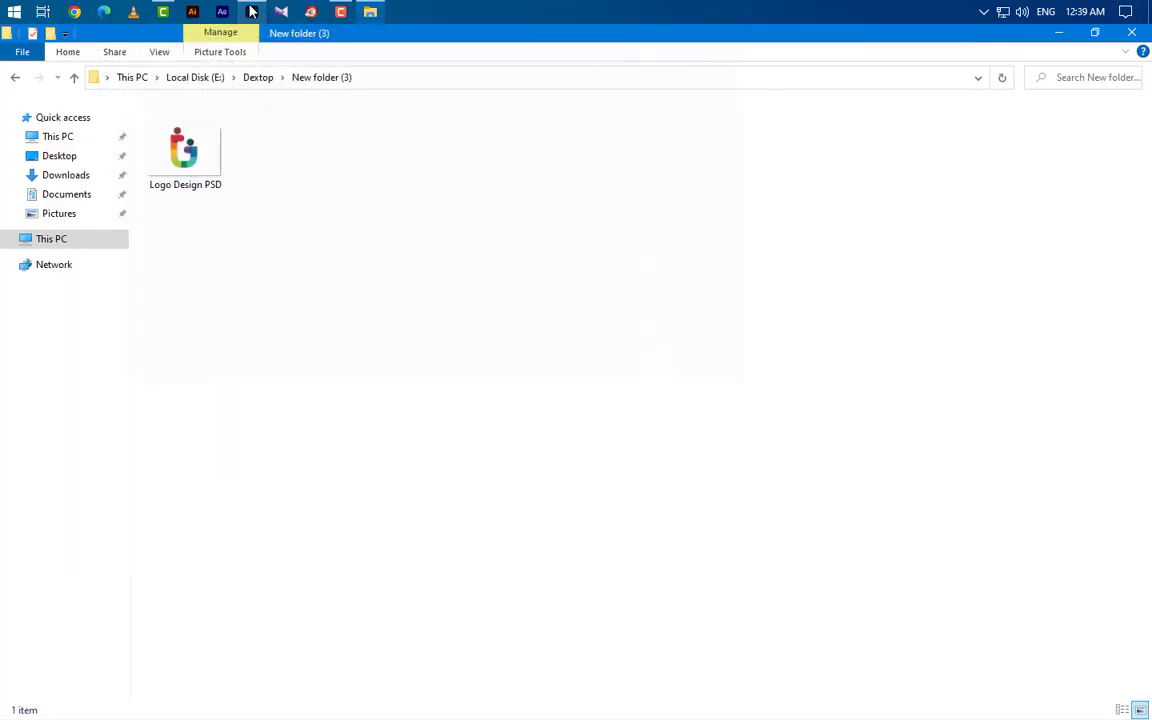
{"action": "left_click", "coordinate": [205, 175]}
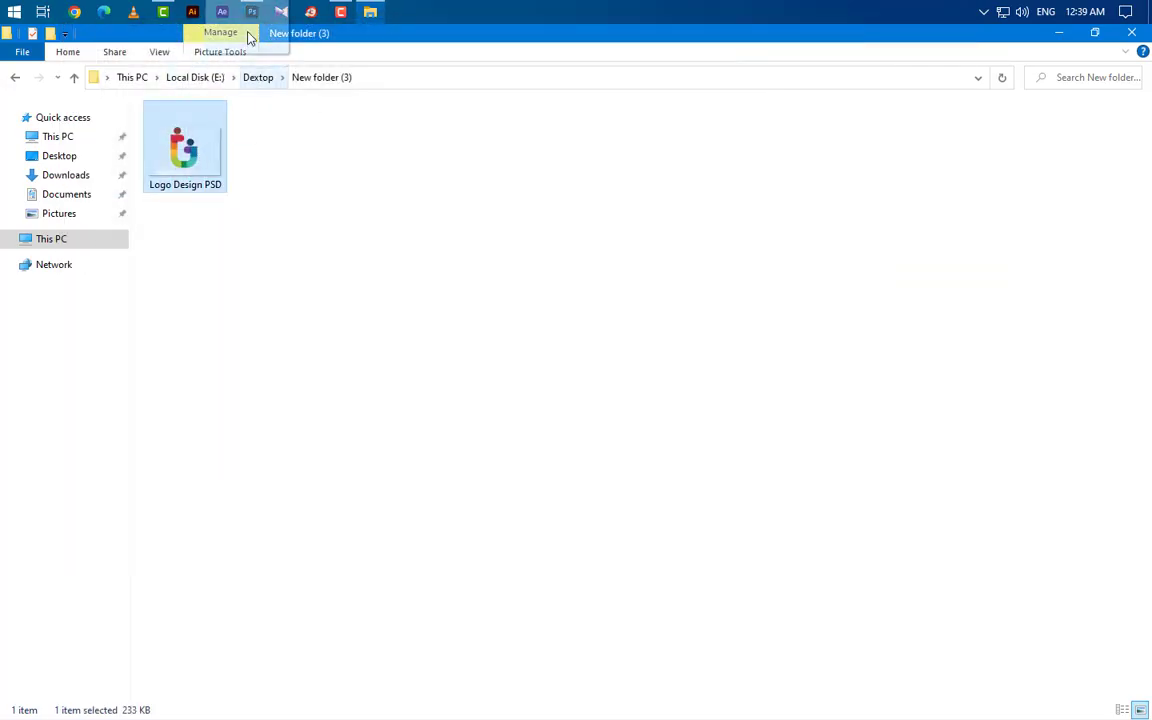
{"action": "left_click_drag", "start_coordinate": [250, 37], "coordinate": [280, 370]}
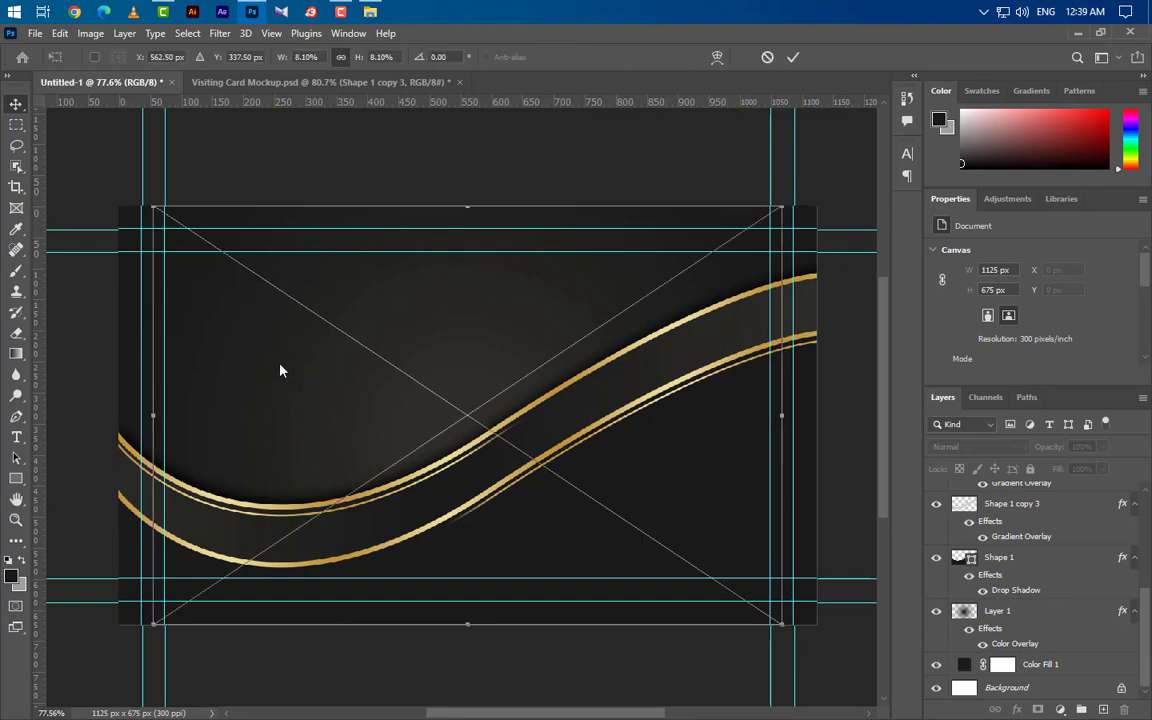
Step: Shrink the GRAPHICSFAMILY logo to 225 × 203 px at the card's upper left and commit
{"action": "left_click_drag", "start_coordinate": [781, 625], "coordinate": [298, 390]}
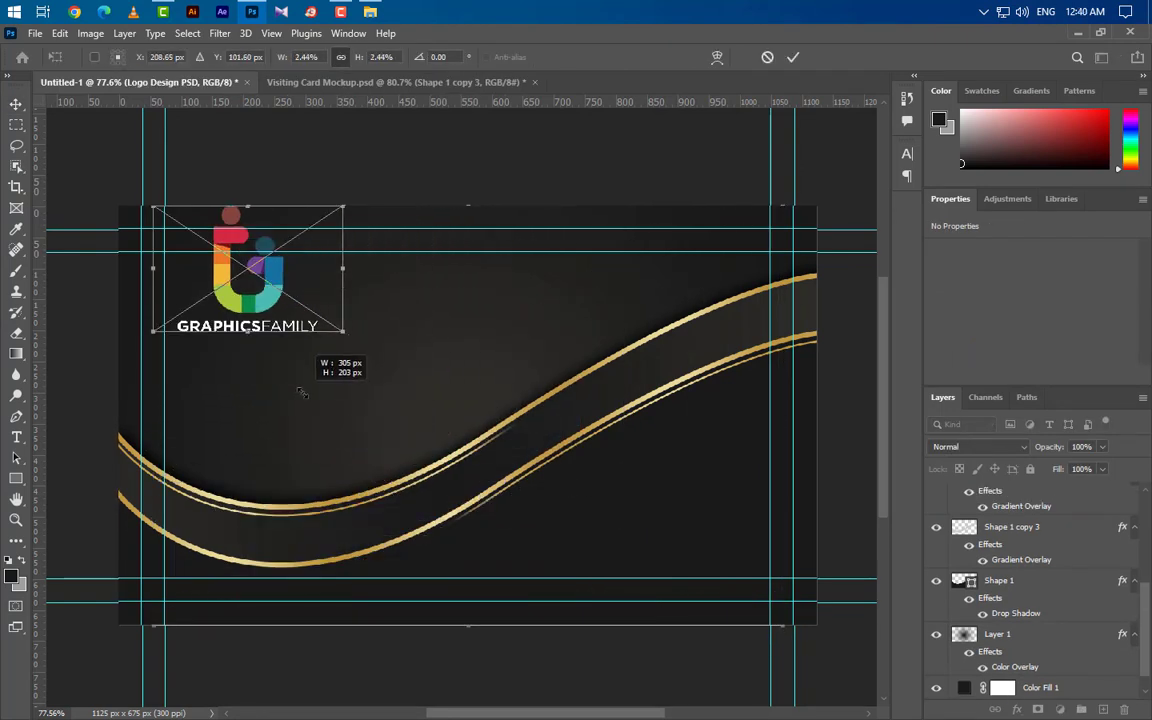
{"action": "left_click_drag", "start_coordinate": [284, 294], "coordinate": [343, 379]}
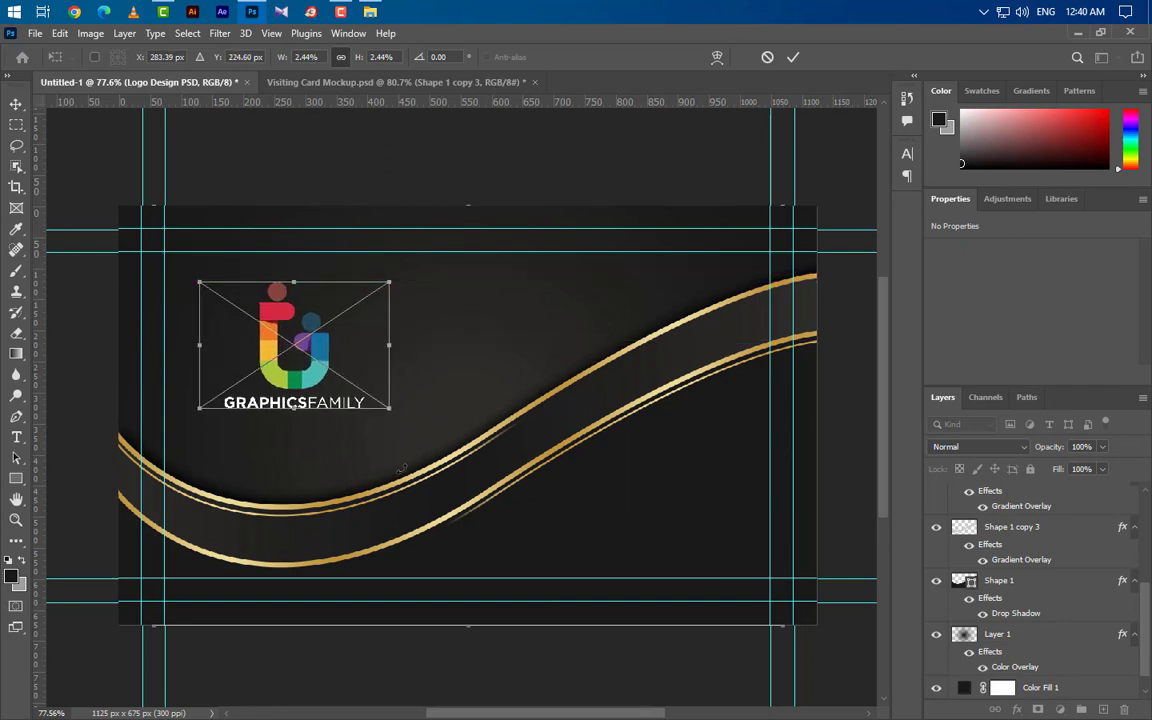
{"action": "left_click", "coordinate": [792, 57]}
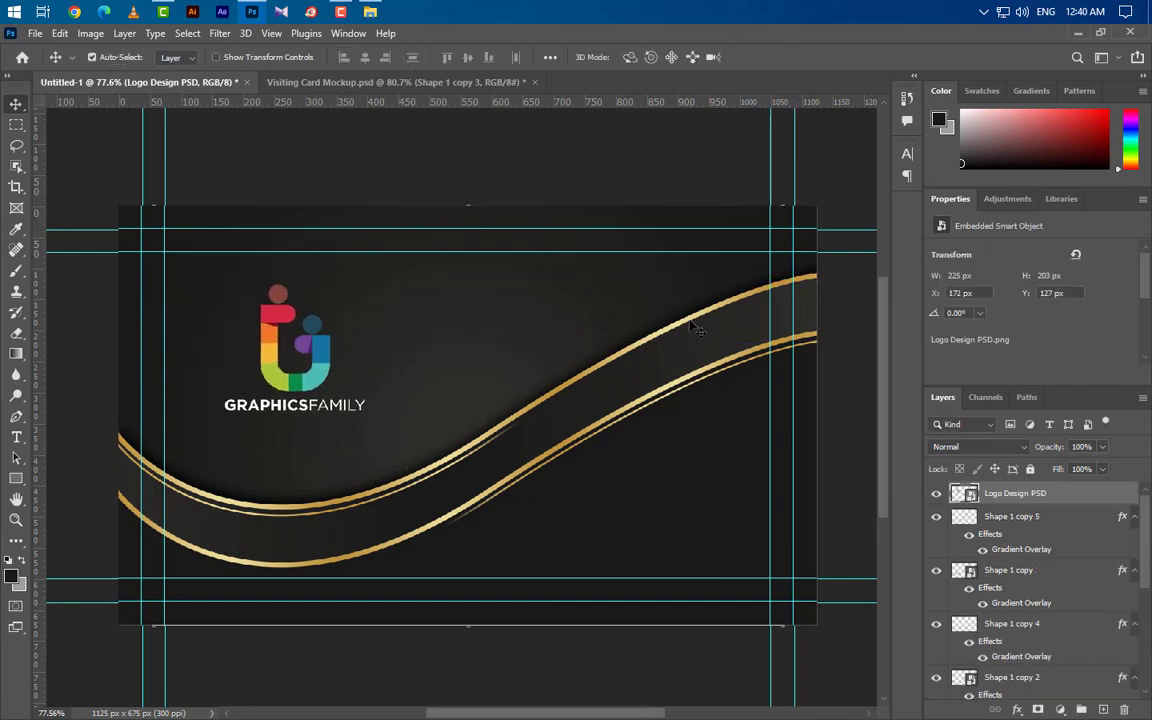
{"action": "left_click", "coordinate": [1010, 570]}
Step: Copy the wave layer's gold style and paste it onto the logo layer
{"action": "right_click", "coordinate": [1077, 572]}
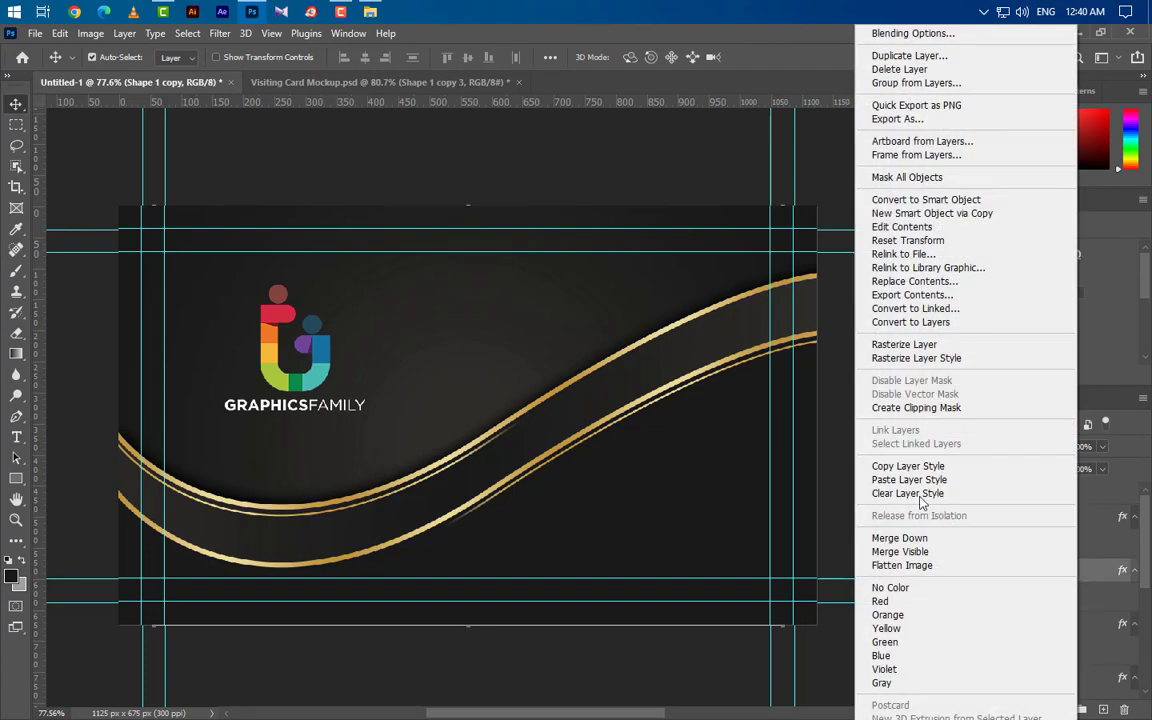
{"action": "left_click", "coordinate": [908, 466]}
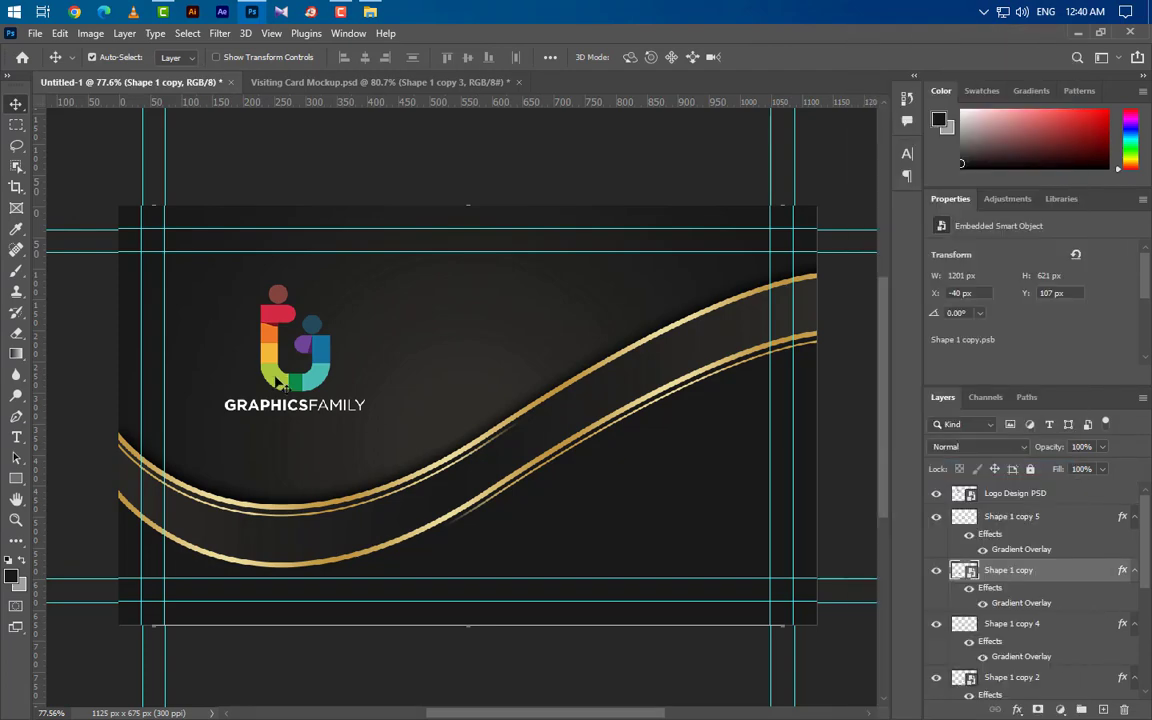
{"action": "left_click", "coordinate": [270, 365]}
{"action": "right_click", "coordinate": [1090, 505]}
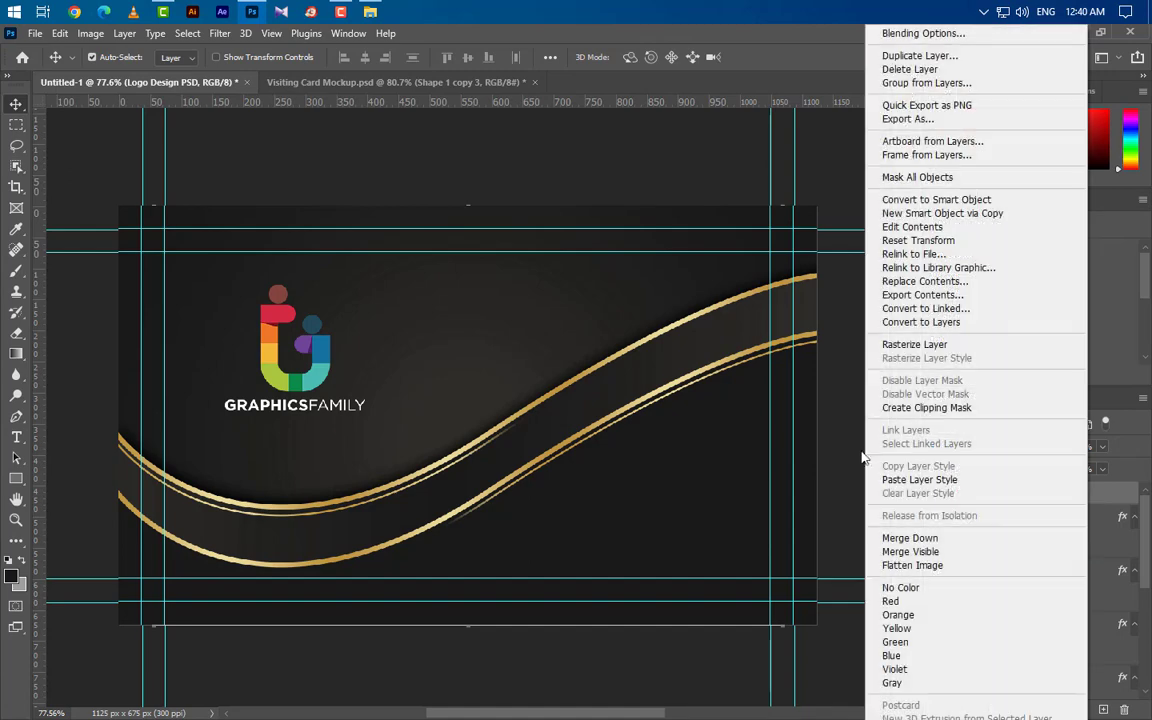
{"action": "left_click", "coordinate": [898, 481]}
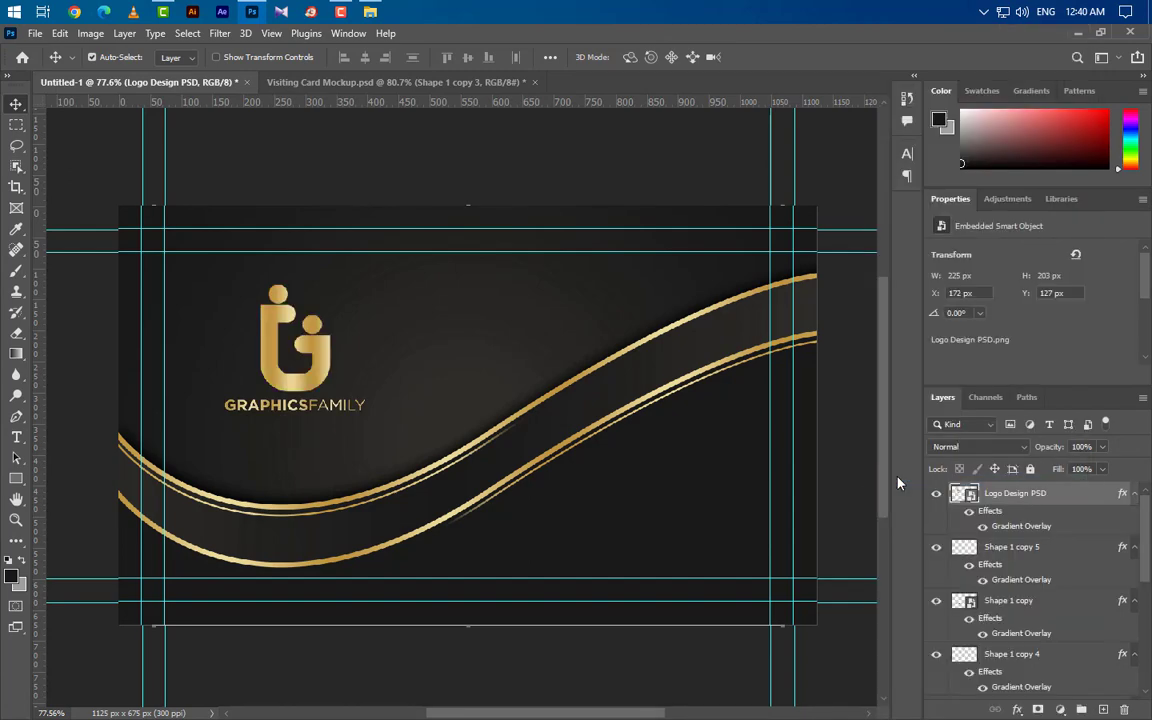
Step: Add a logo drop shadow: opacity 100, angle 90° without global light, distance, spread and size 5
{"action": "double_click", "coordinate": [1080, 502]}
{"action": "left_click", "coordinate": [440, 632]}
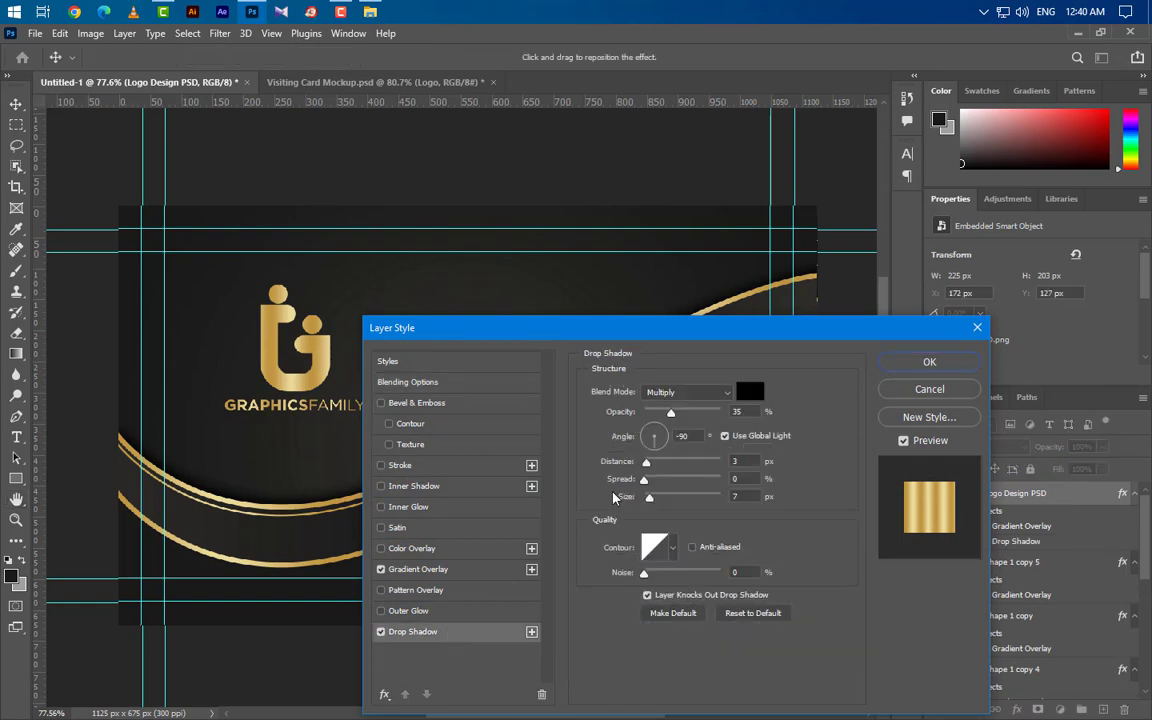
{"action": "type", "text": "100"}
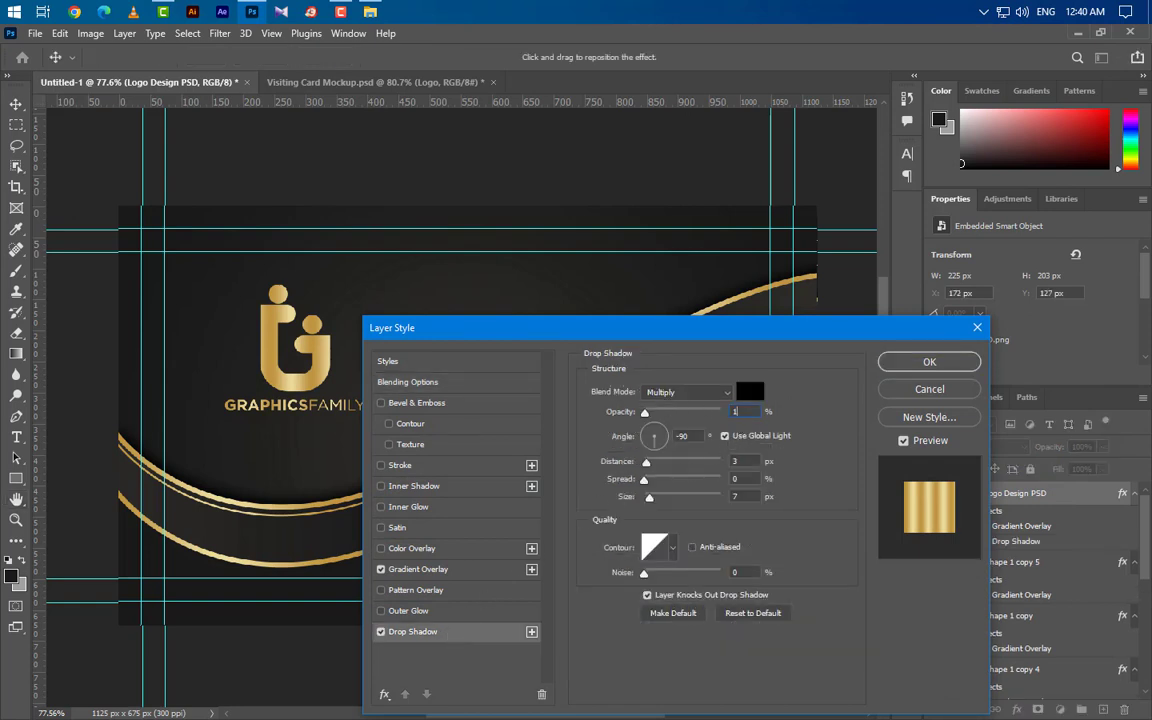
{"action": "left_click", "coordinate": [725, 436]}
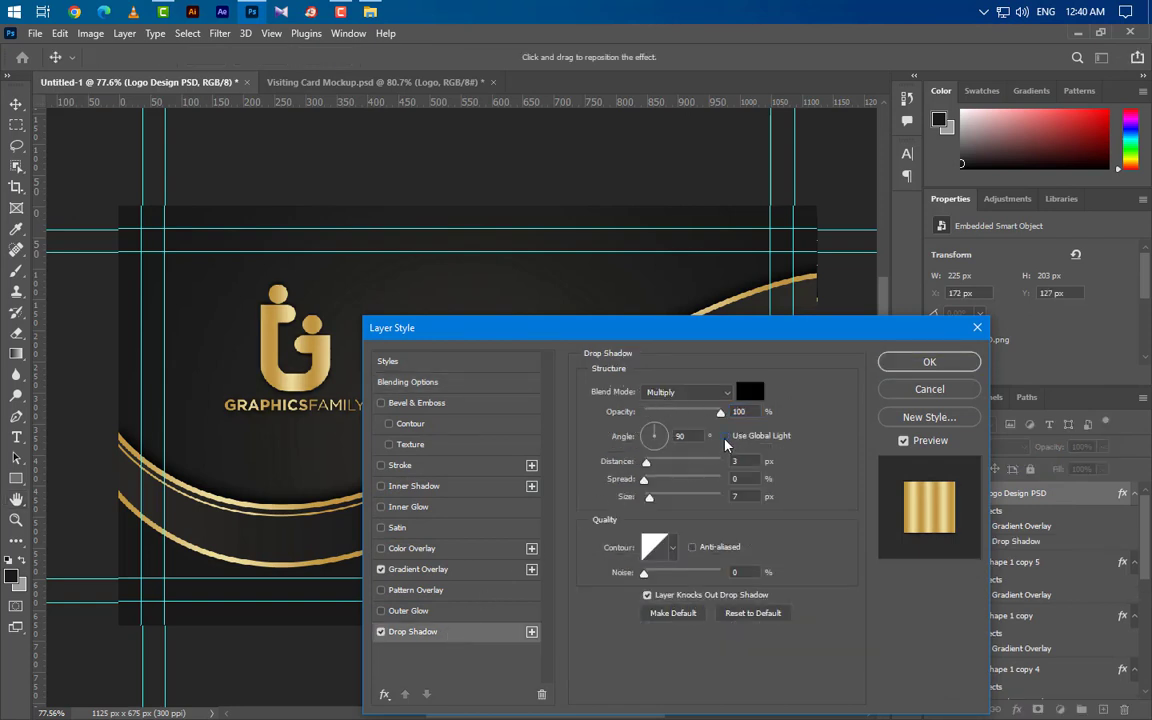
{"action": "left_click", "coordinate": [654, 430]}
{"action": "left_click_drag", "start_coordinate": [746, 462], "coordinate": [701, 460]}
{"action": "type", "text": "5"}
{"action": "key", "text": "Tab"}
{"action": "type", "text": "5"}
{"action": "key", "text": "Tab"}
{"action": "type", "text": "5"}
{"action": "left_click", "coordinate": [913, 371]}
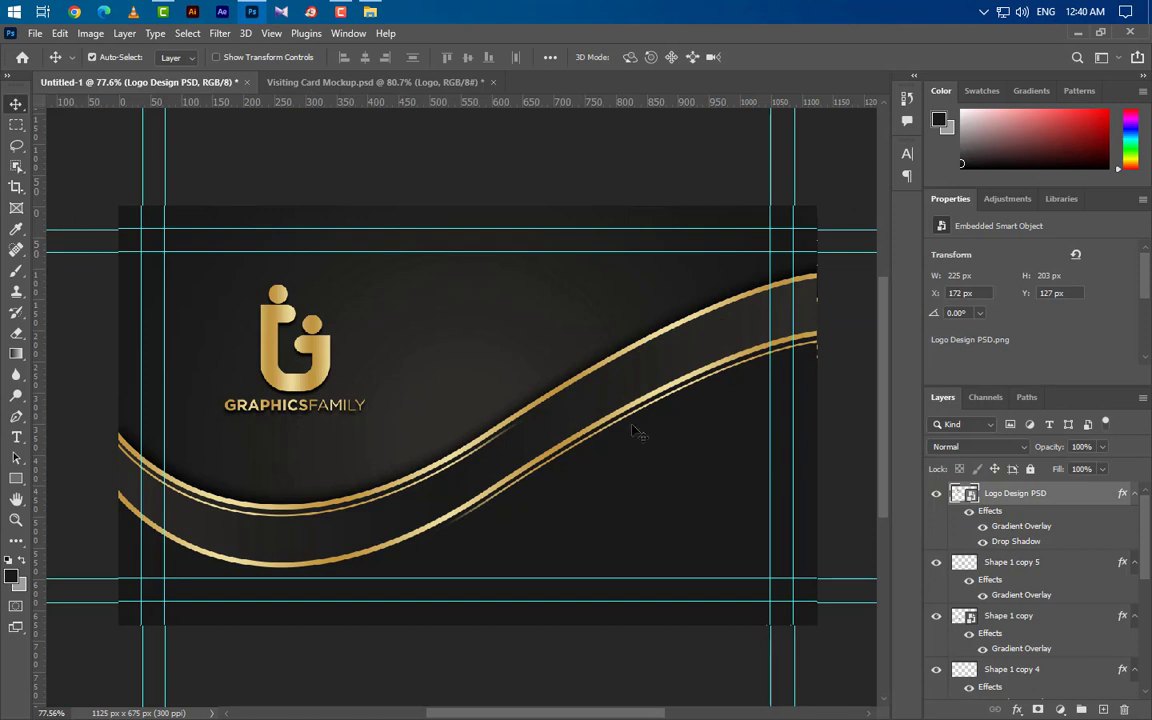
{"action": "left_click", "coordinate": [1102, 707]}
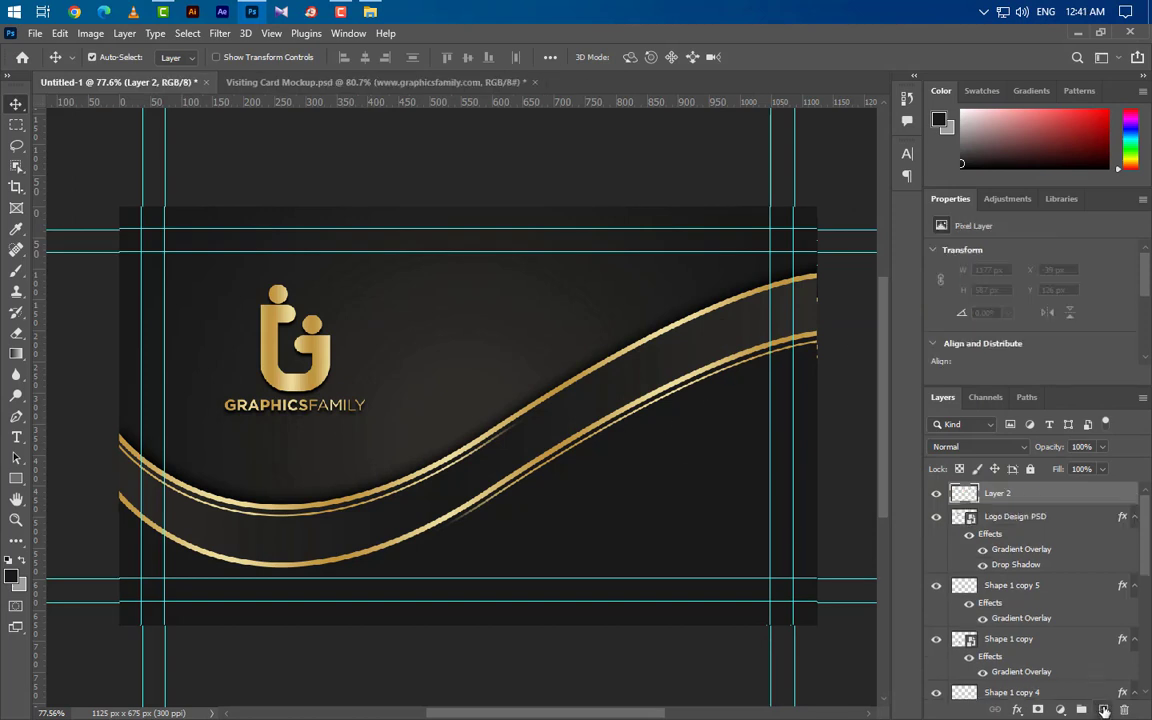
{"action": "left_click", "coordinate": [16, 437]}
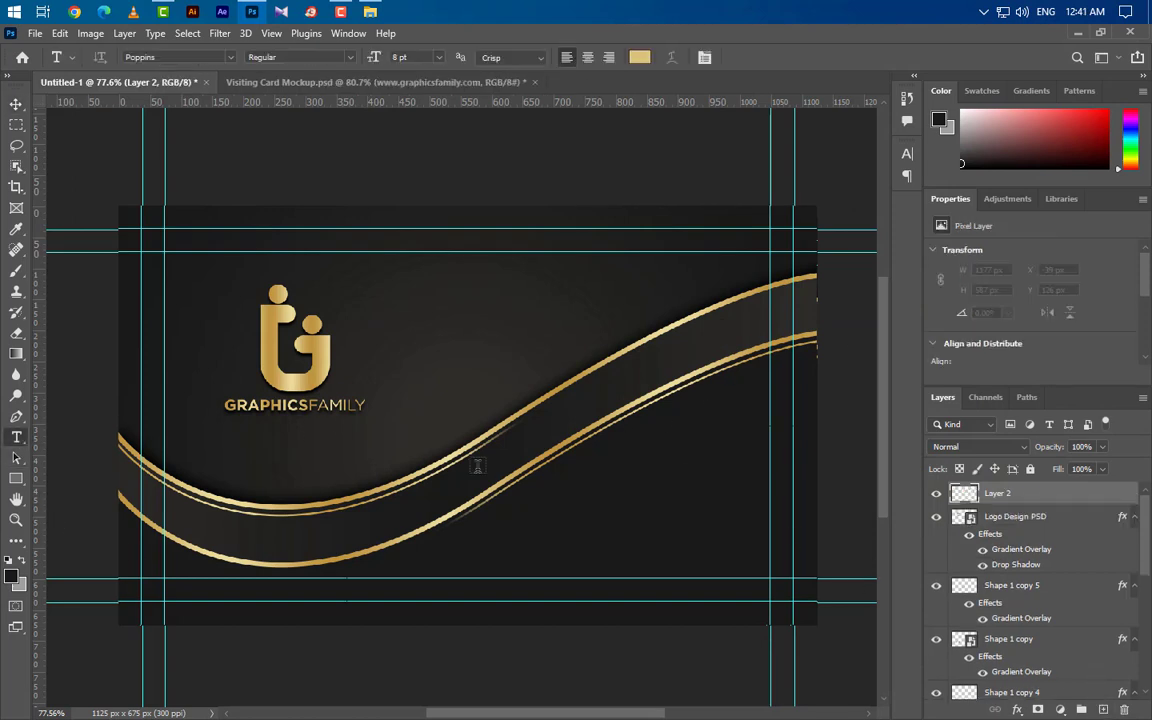
{"action": "left_click", "coordinate": [521, 563]}
{"action": "type", "text": "www"}
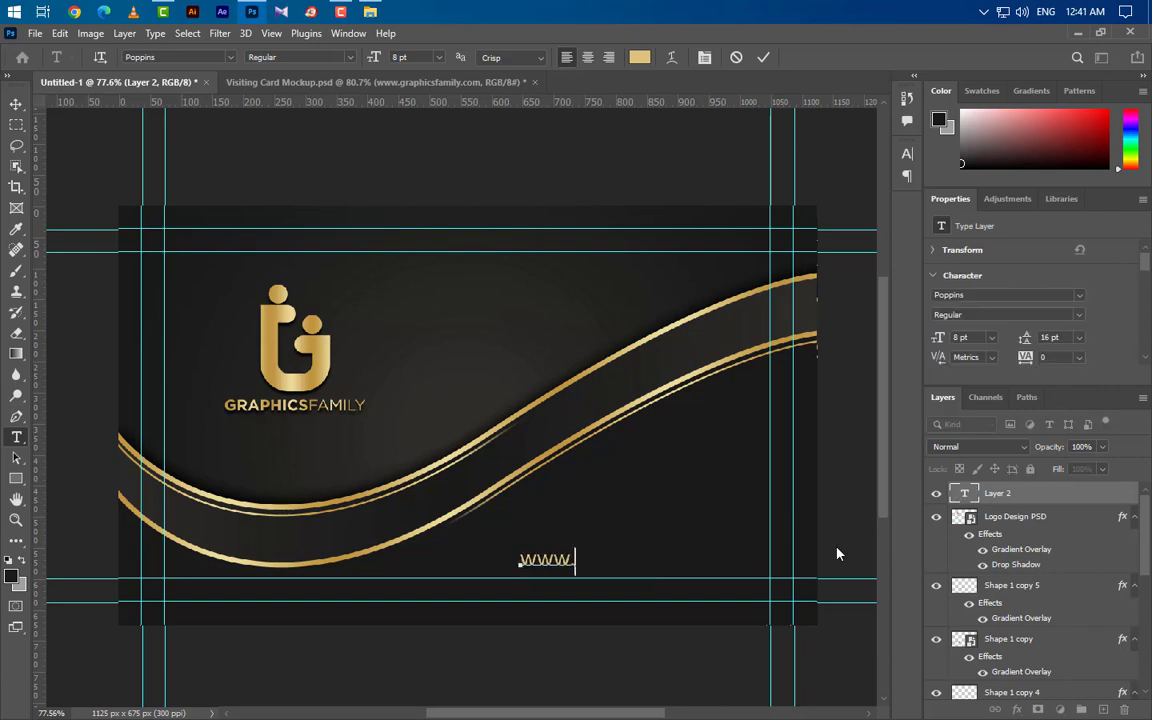
{"action": "type", "text": ".graphics"}
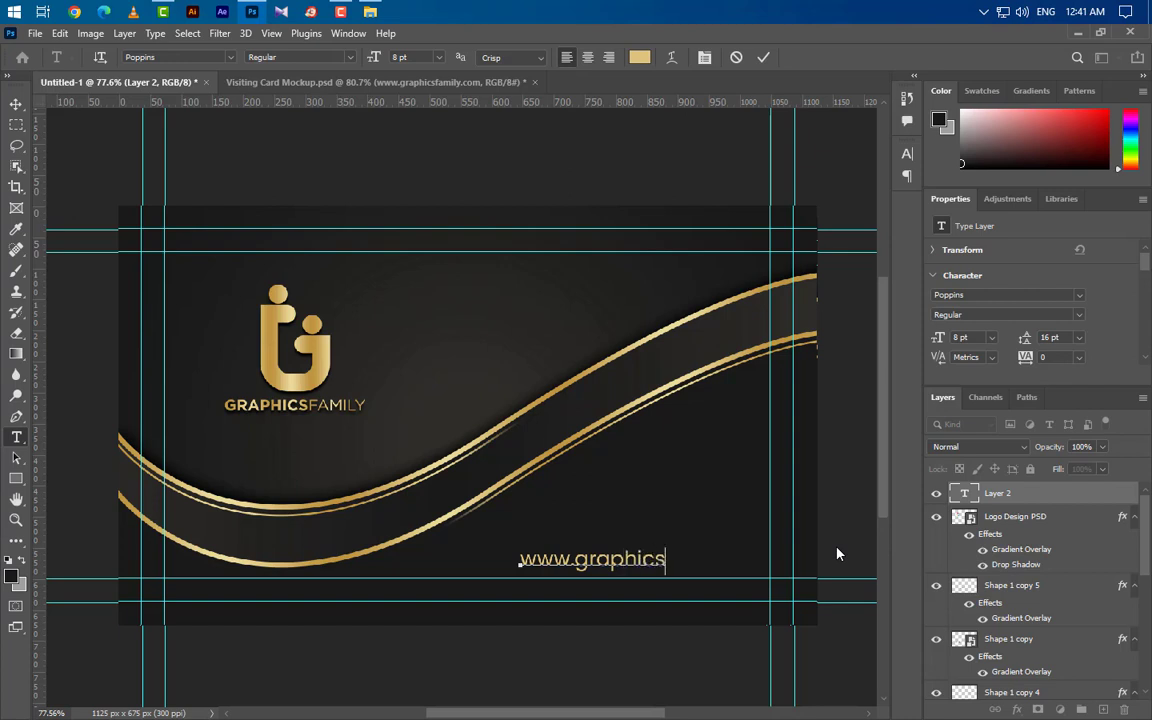
{"action": "type", "text": "family.com"}
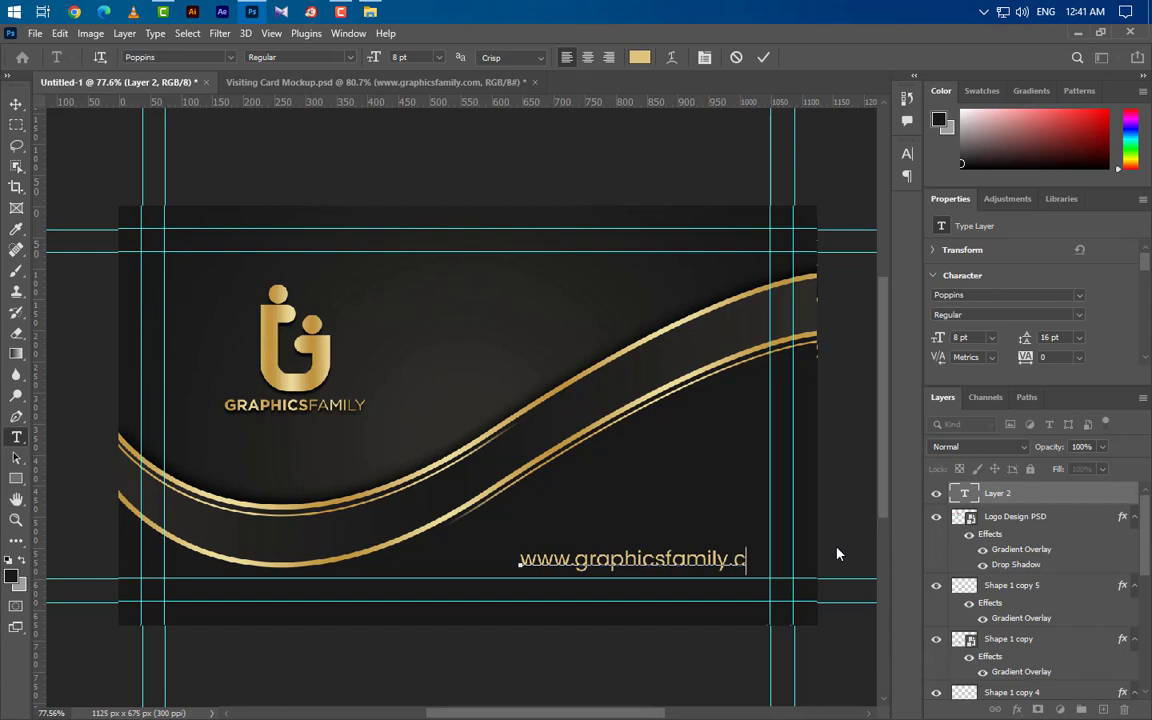
{"action": "left_click", "coordinate": [763, 58]}
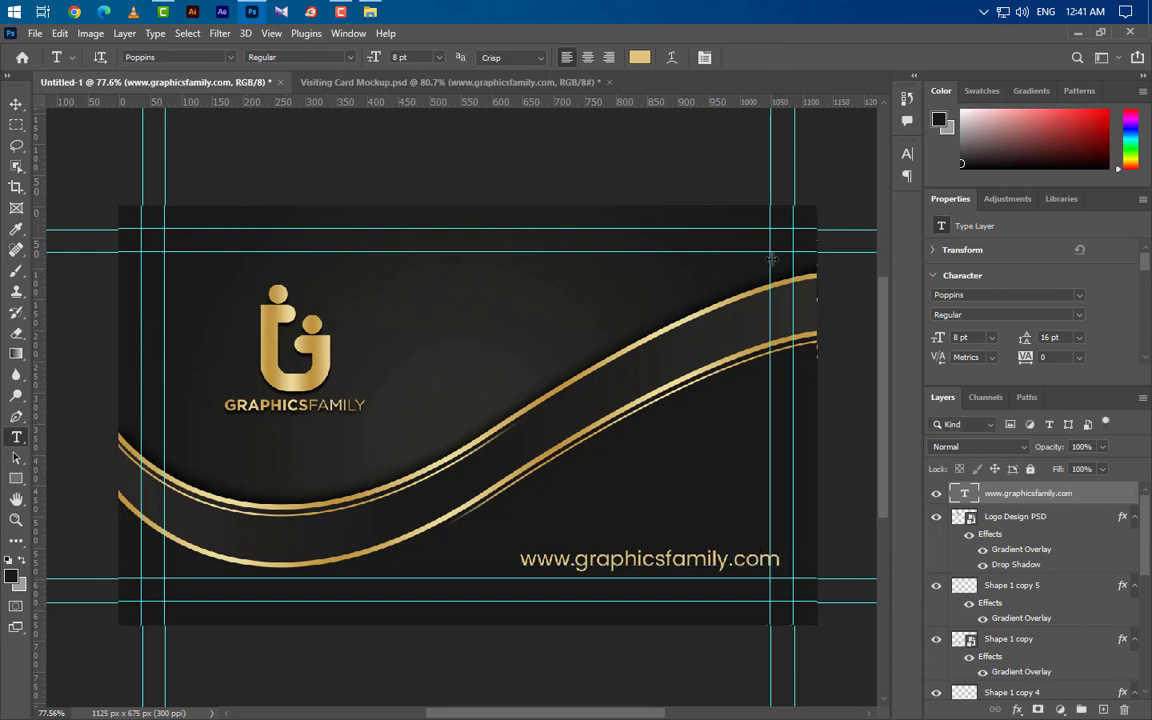
{"action": "key", "text": "ctrl+t"}
{"action": "mouse_move", "coordinate": [723, 562]}
{"action": "left_mouse_down"}
{"action": "mouse_move", "coordinate": [698, 564]}
{"action": "mouse_move", "coordinate": [712, 564]}
{"action": "left_mouse_up"}
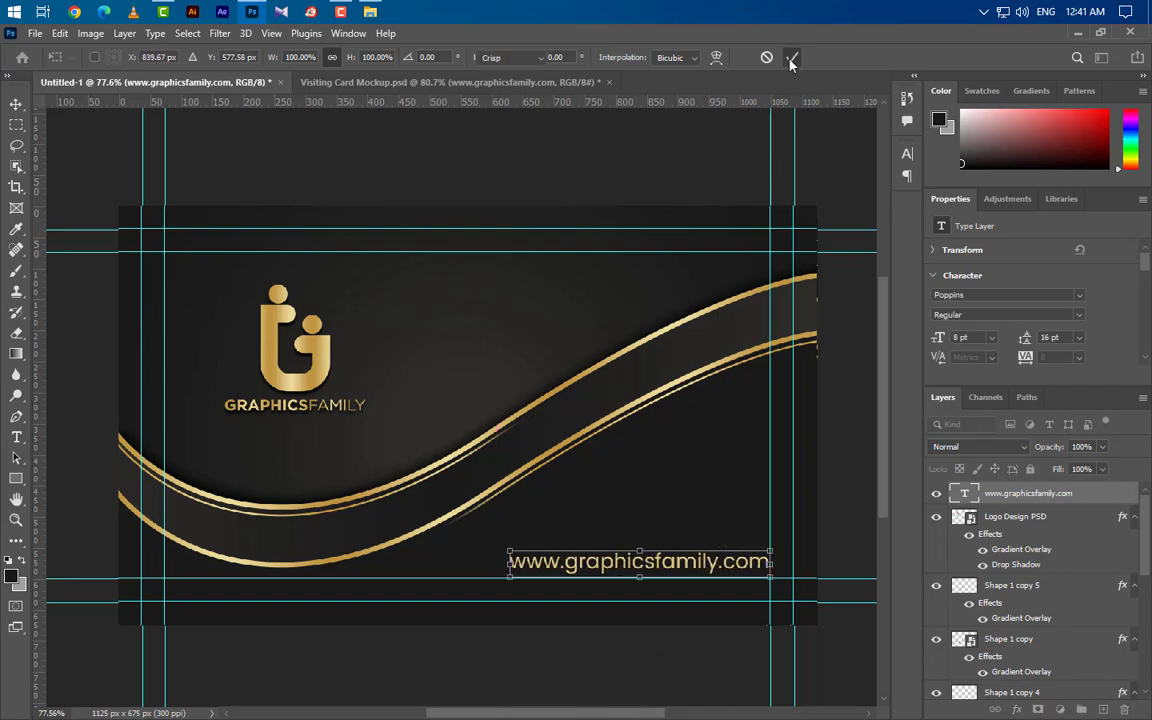
{"action": "key", "text": "Return"}
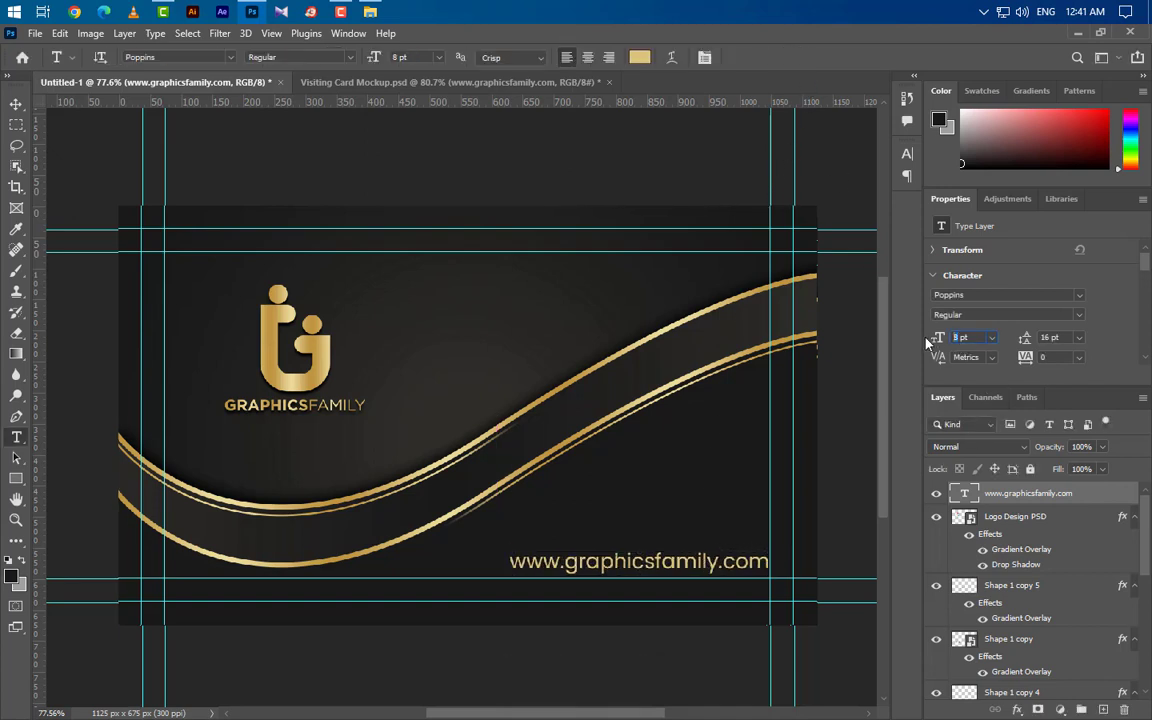
{"action": "type", "text": ".5"}
{"action": "key", "text": "Return"}
{"action": "key", "text": "v"}
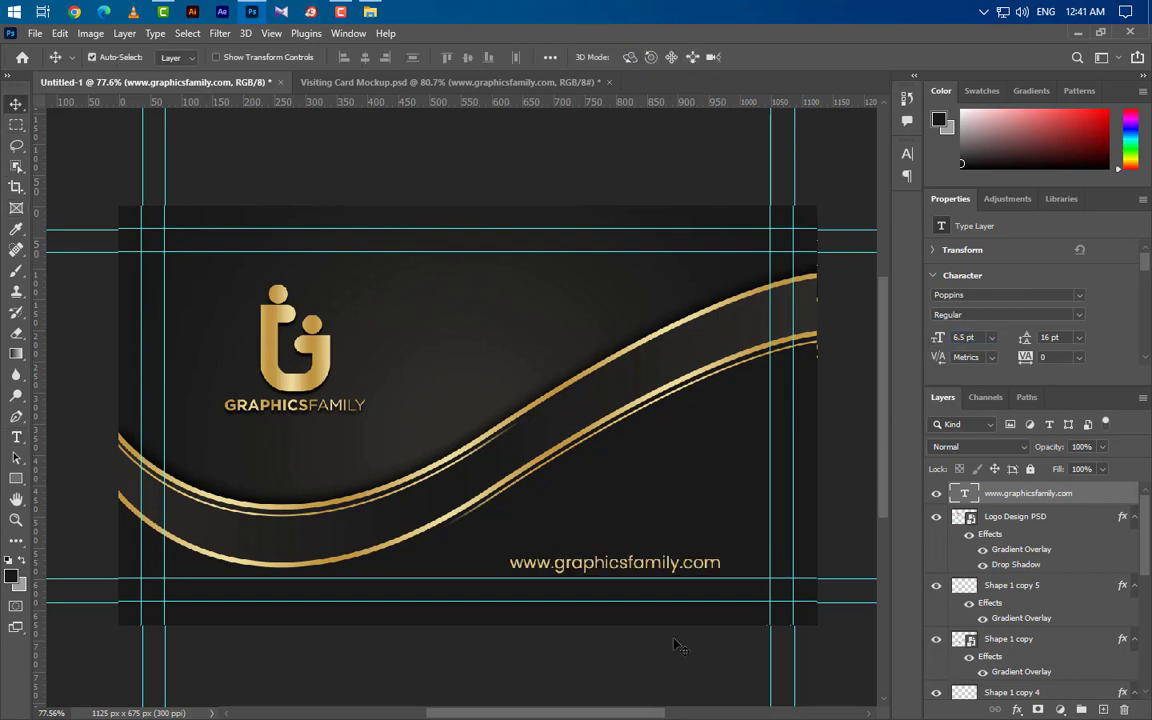
{"action": "left_click_drag", "start_coordinate": [655, 565], "coordinate": [698, 568]}
{"action": "left_click", "coordinate": [1055, 518]}
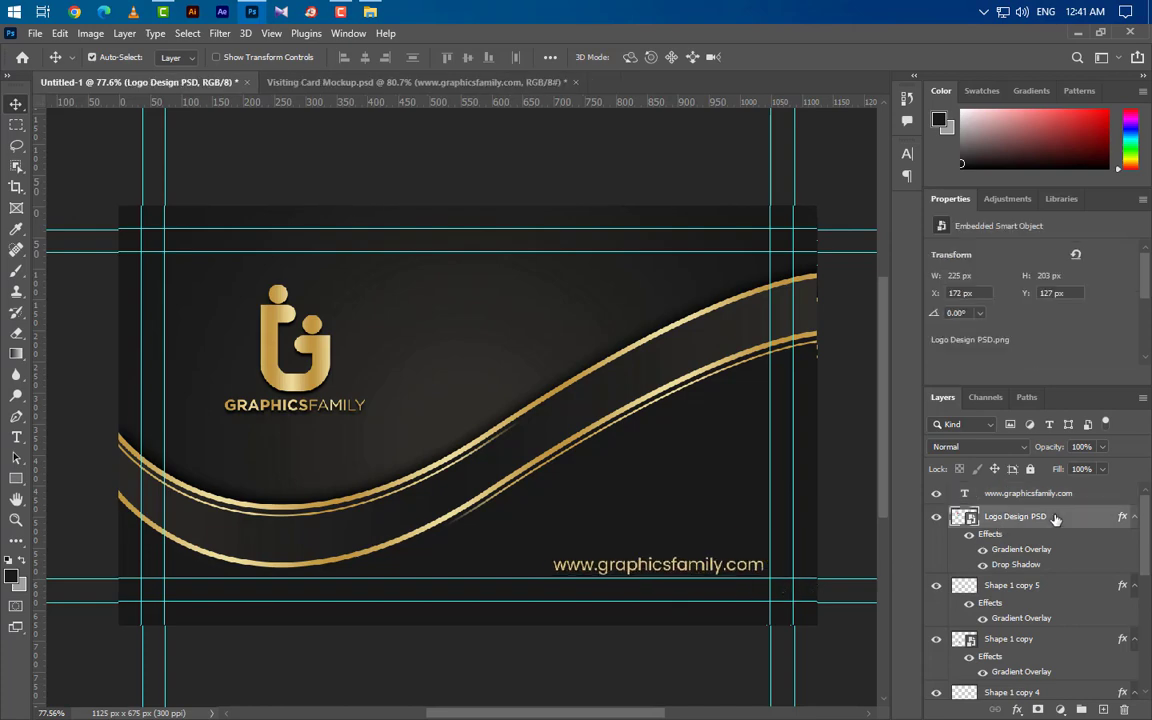
{"action": "right_click", "coordinate": [1055, 518]}
{"action": "left_click", "coordinate": [860, 465]}
{"action": "left_click", "coordinate": [1087, 494]}
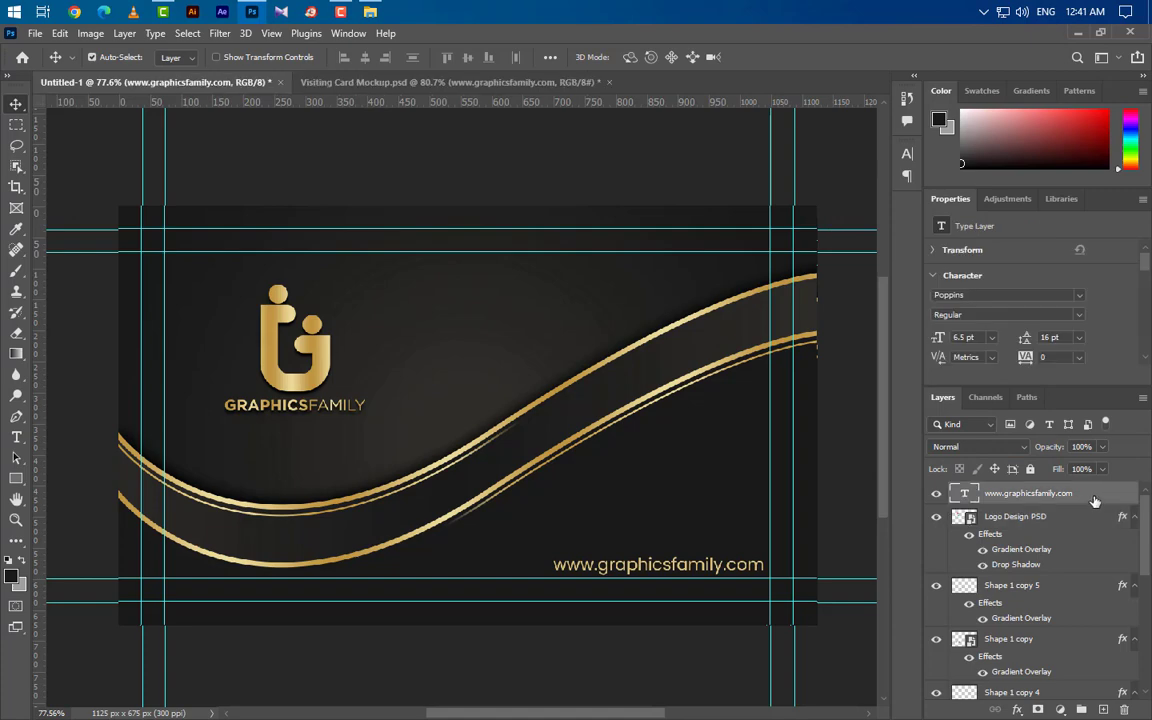
{"action": "right_click", "coordinate": [1094, 500]}
{"action": "left_click", "coordinate": [943, 601]}
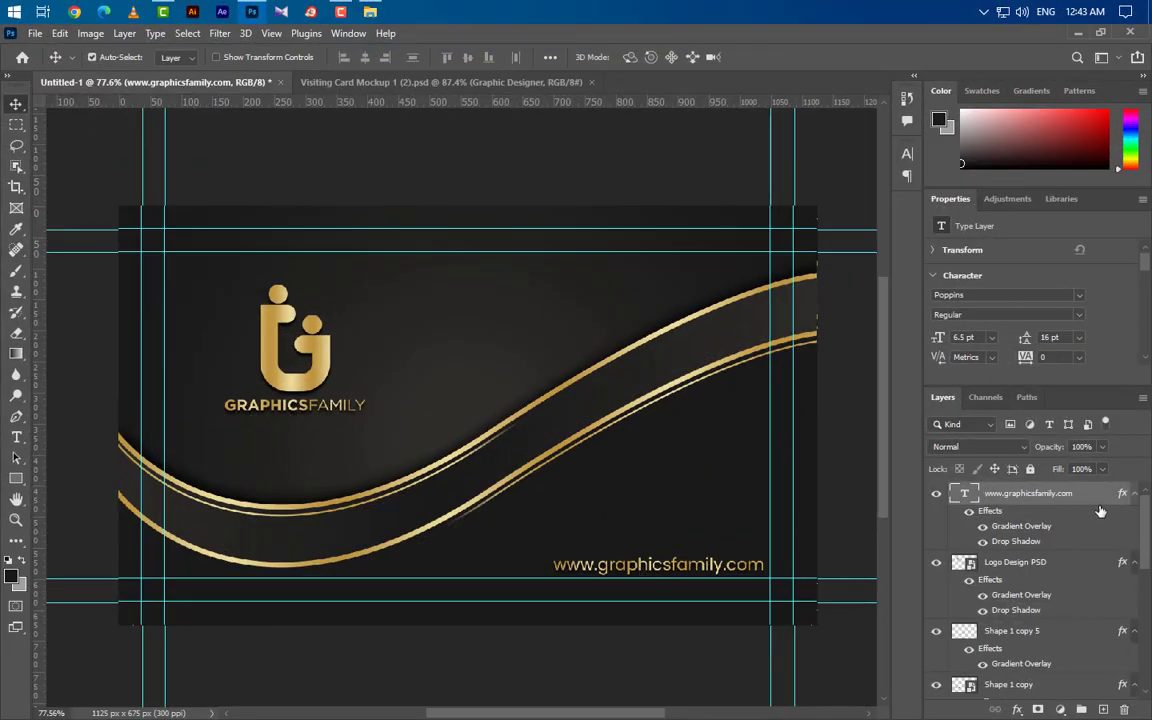
{"action": "left_click_drag", "start_coordinate": [1100, 511], "coordinate": [1126, 712]}
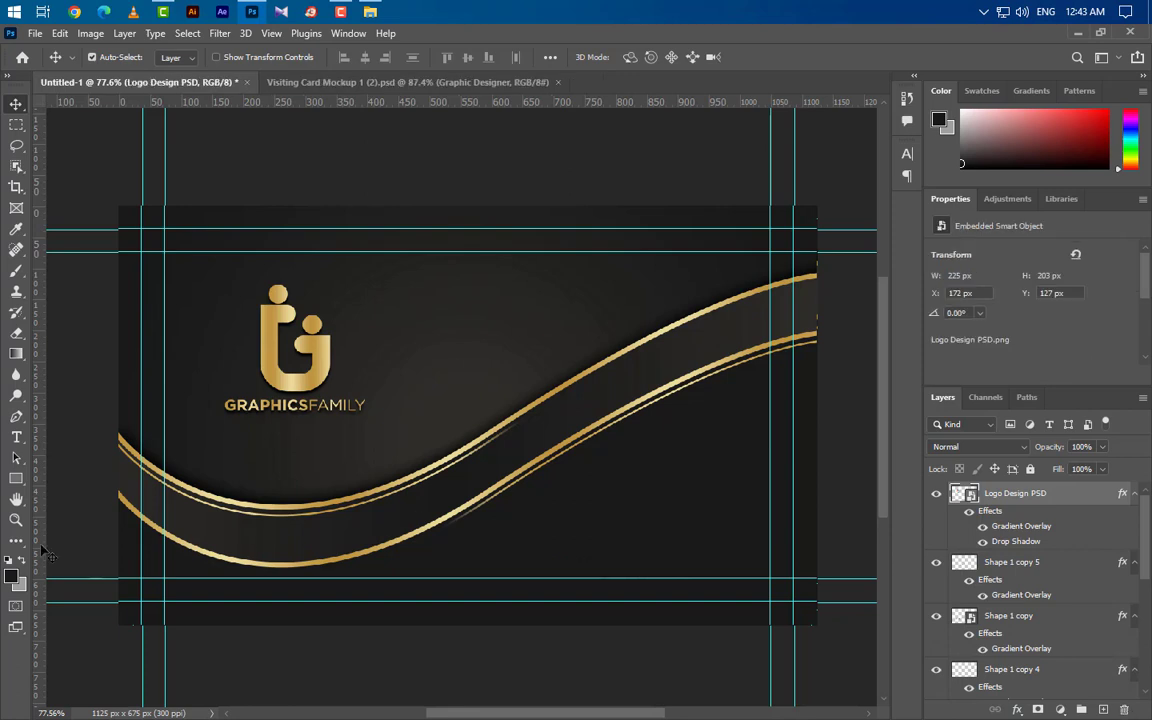
Step: Type the person's name as a text line right of centre at 12.2 pt
{"action": "left_click", "coordinate": [16, 437]}
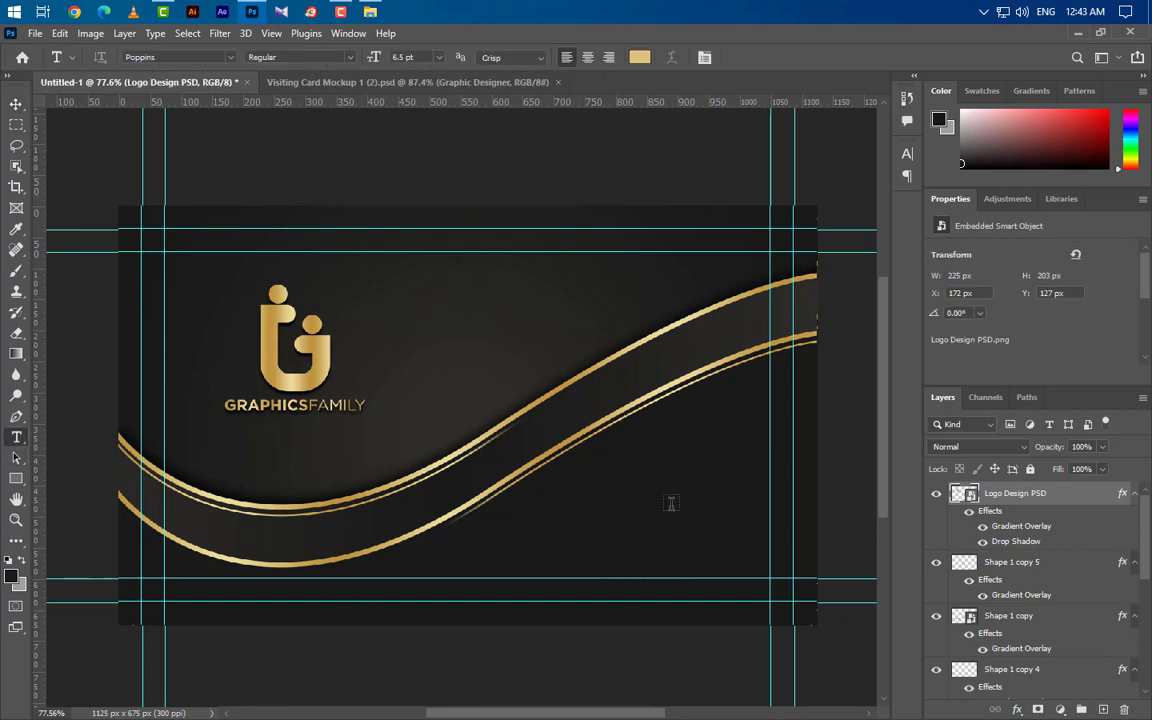
{"action": "left_click", "coordinate": [571, 493]}
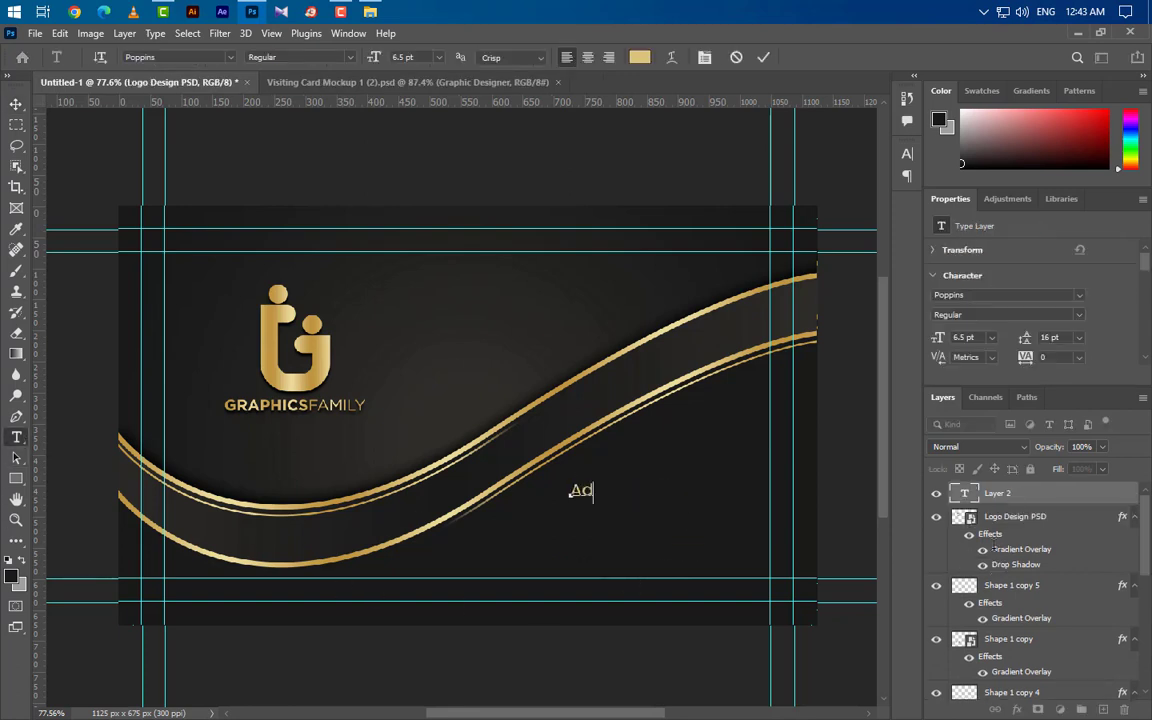
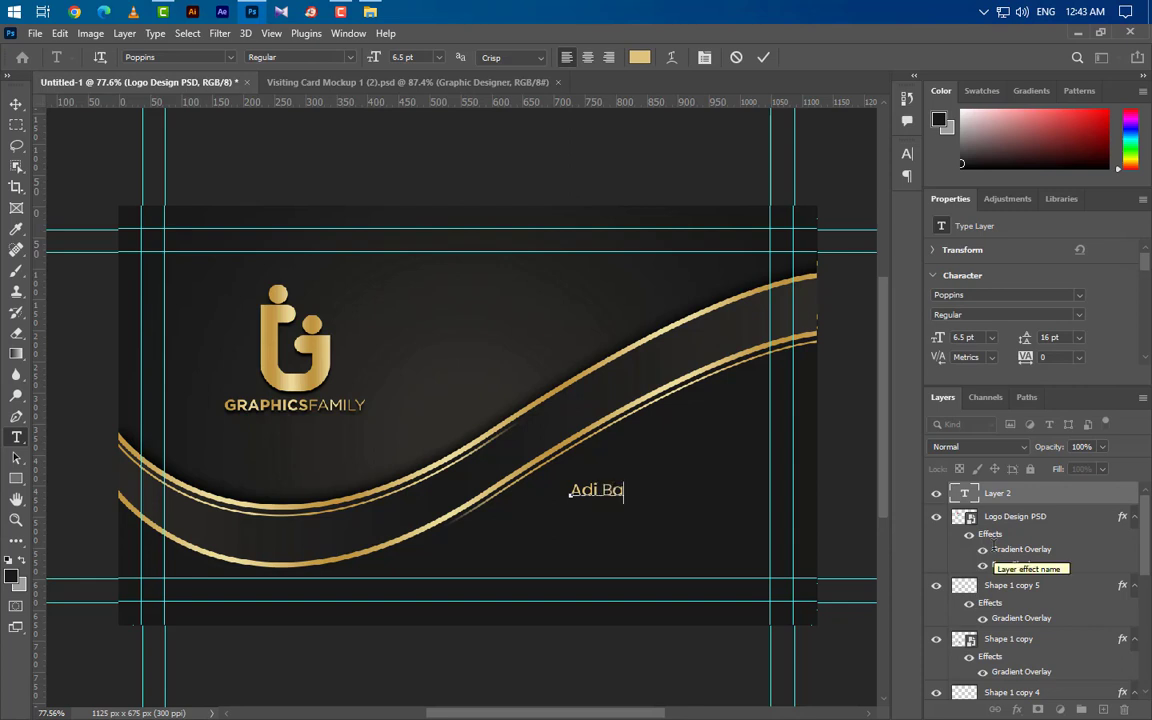
{"action": "left_click", "coordinate": [763, 57]}
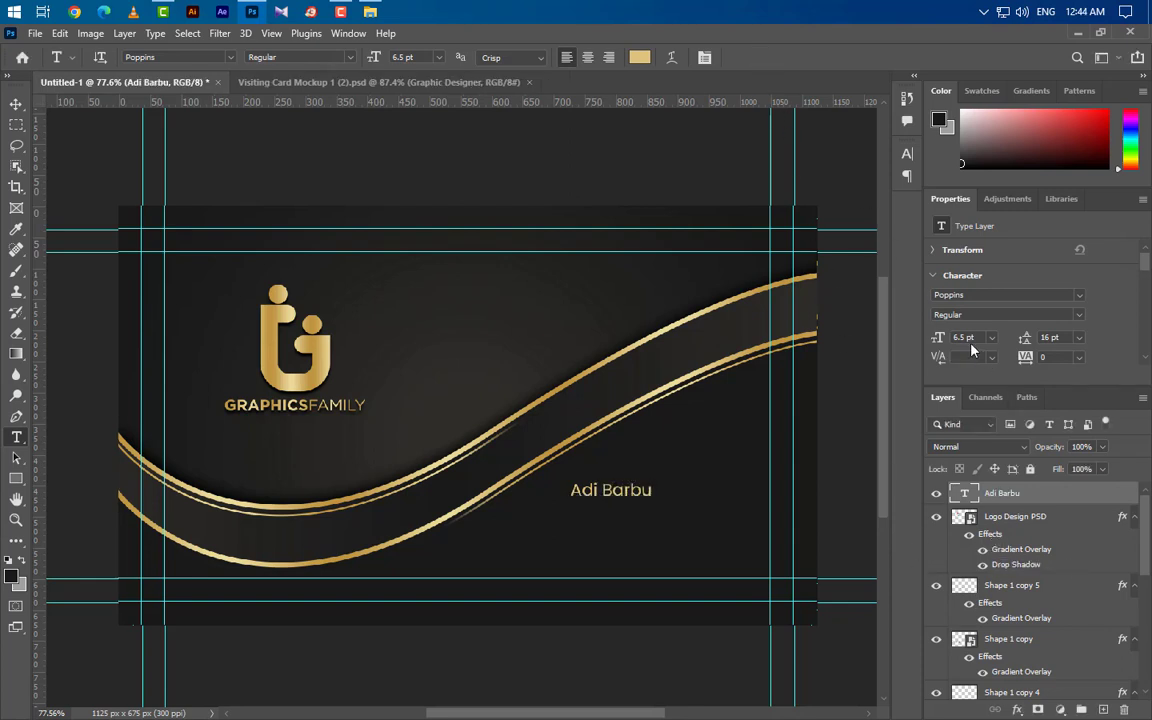
{"action": "type", "text": "12.20"}
{"action": "key", "text": "Return"}
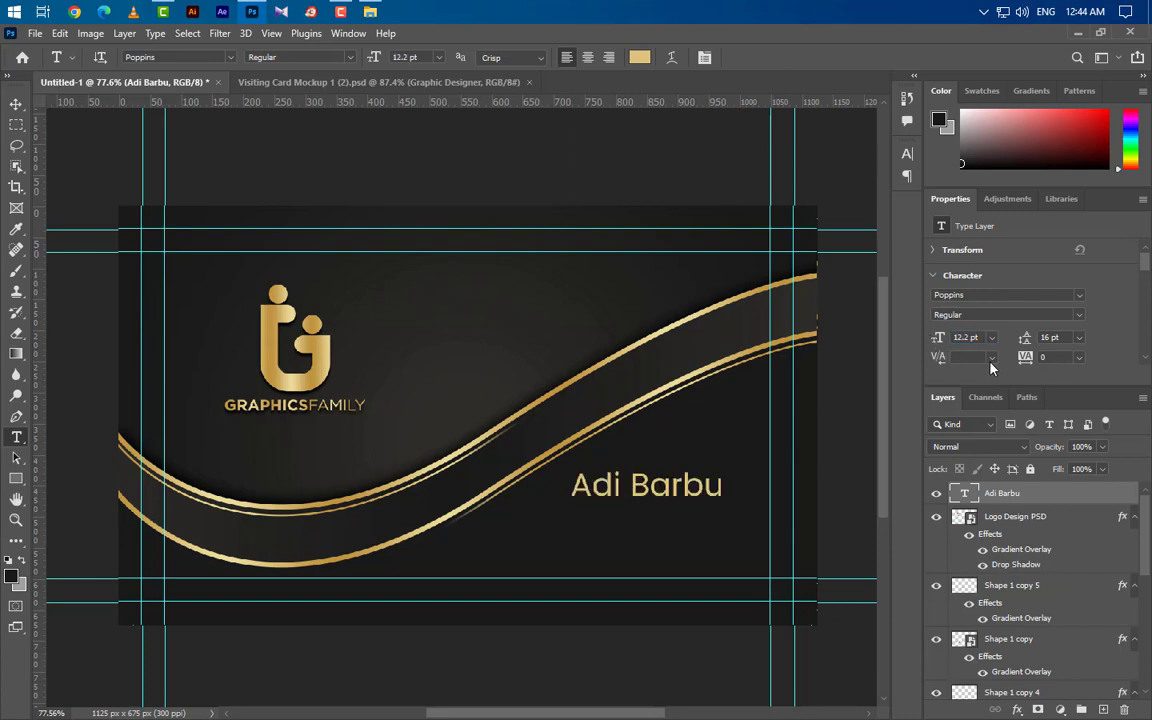
Step: Make the name SemiBold in All Caps and paste the gold layer style onto it
{"action": "left_click", "coordinate": [1079, 318]}
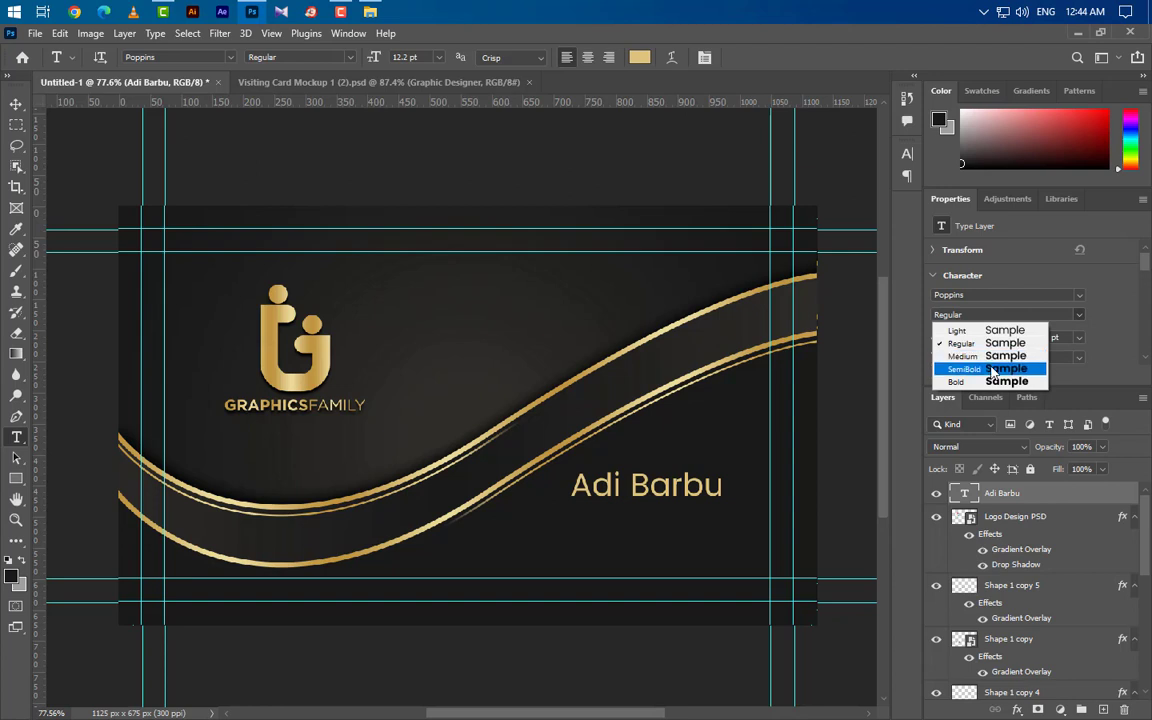
{"action": "left_click", "coordinate": [893, 367]}
{"action": "left_click", "coordinate": [907, 153]}
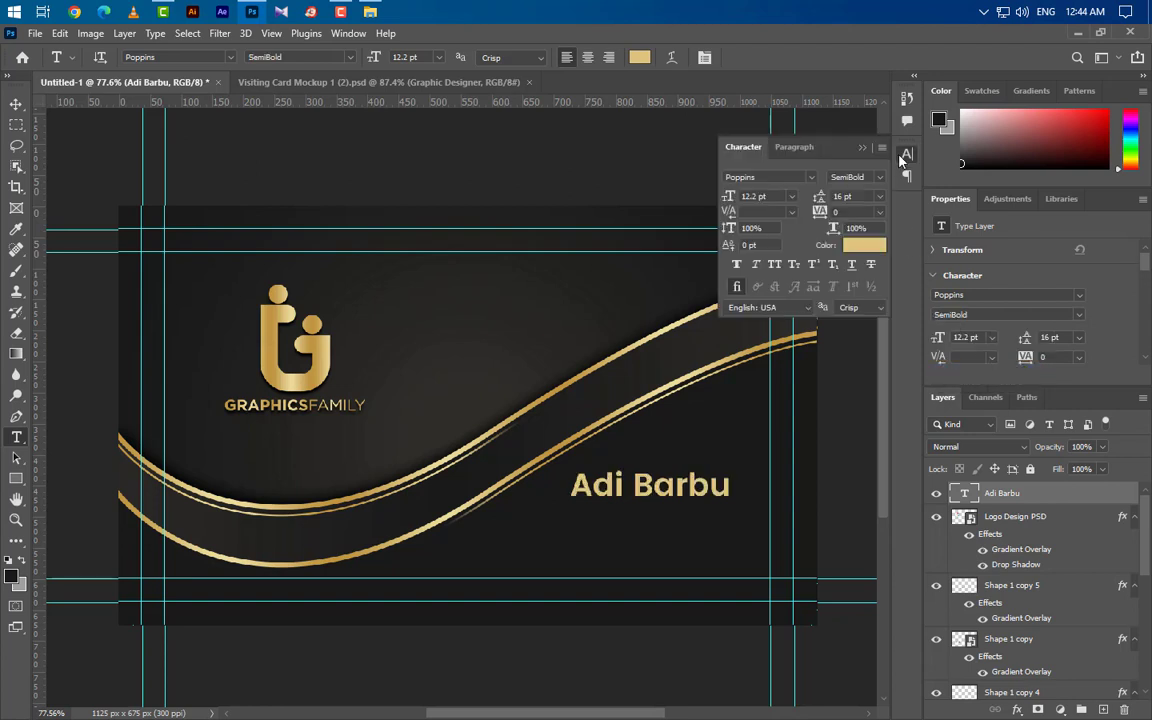
{"action": "left_click", "coordinate": [773, 266]}
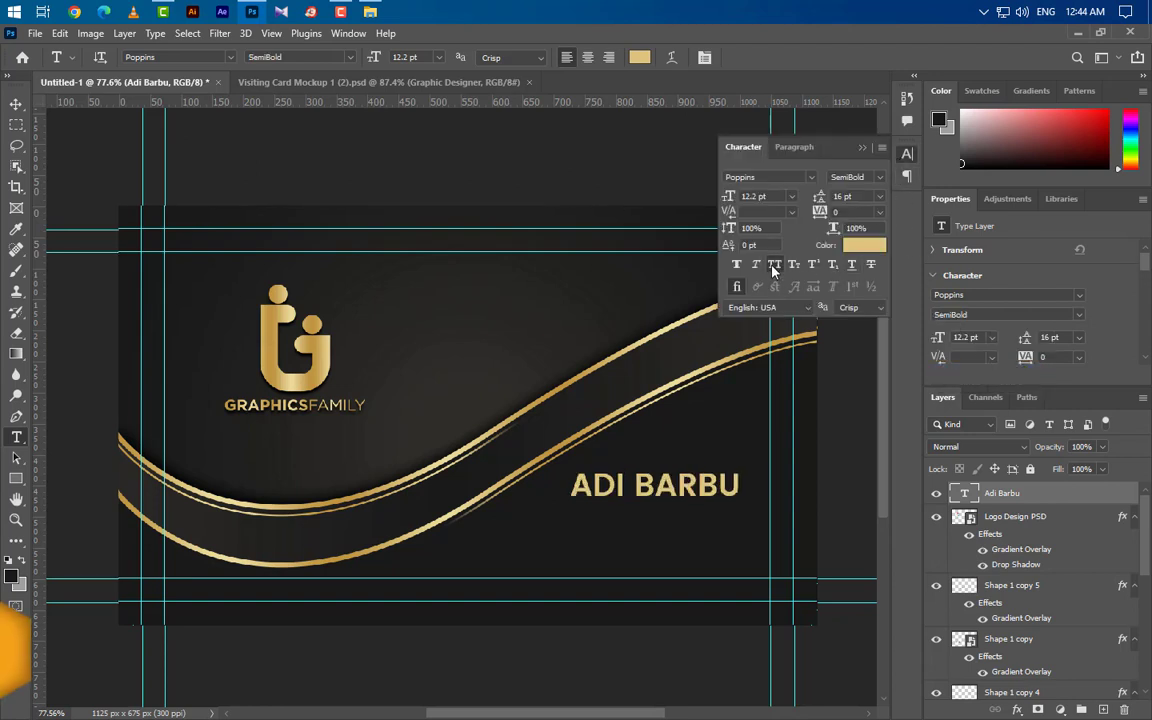
{"action": "left_click", "coordinate": [795, 142]}
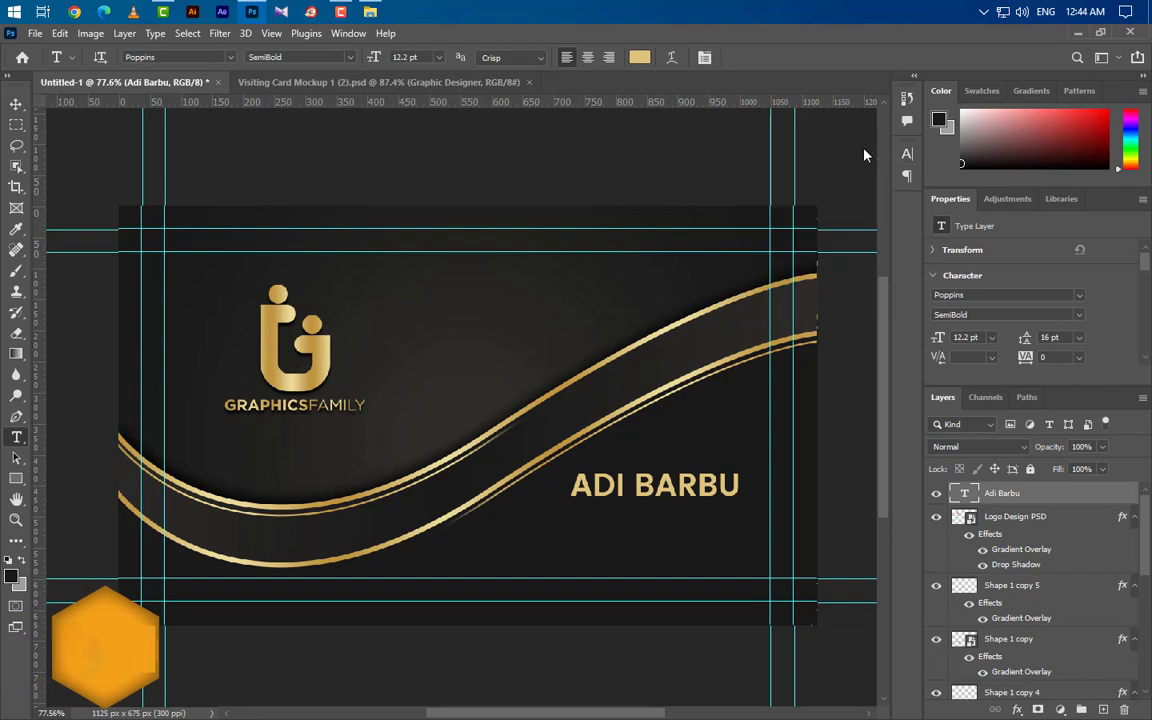
{"action": "right_click", "coordinate": [1019, 492]}
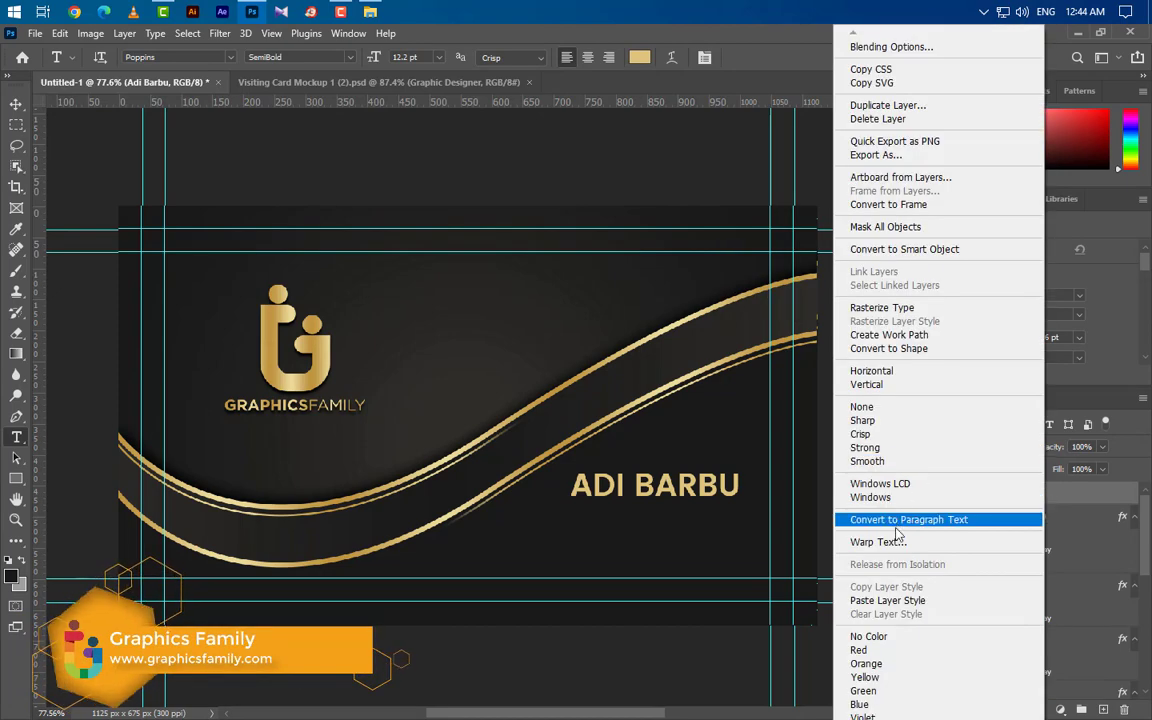
{"action": "left_click", "coordinate": [887, 600]}
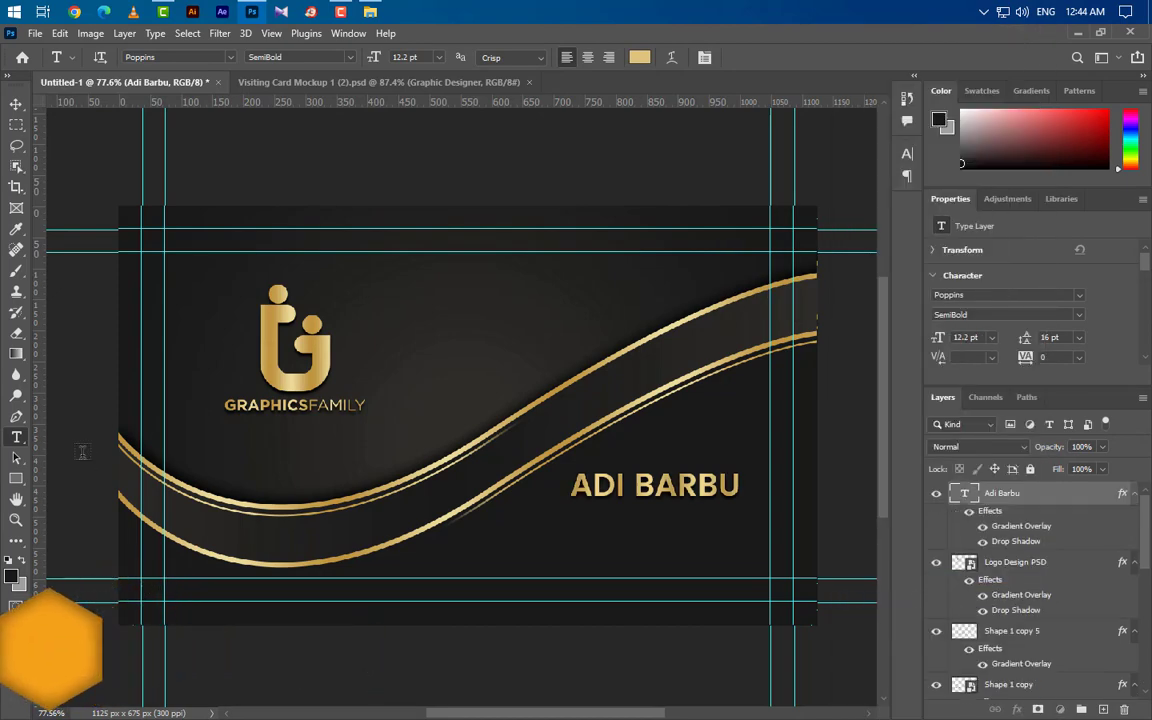
{"action": "left_click", "coordinate": [568, 527]}
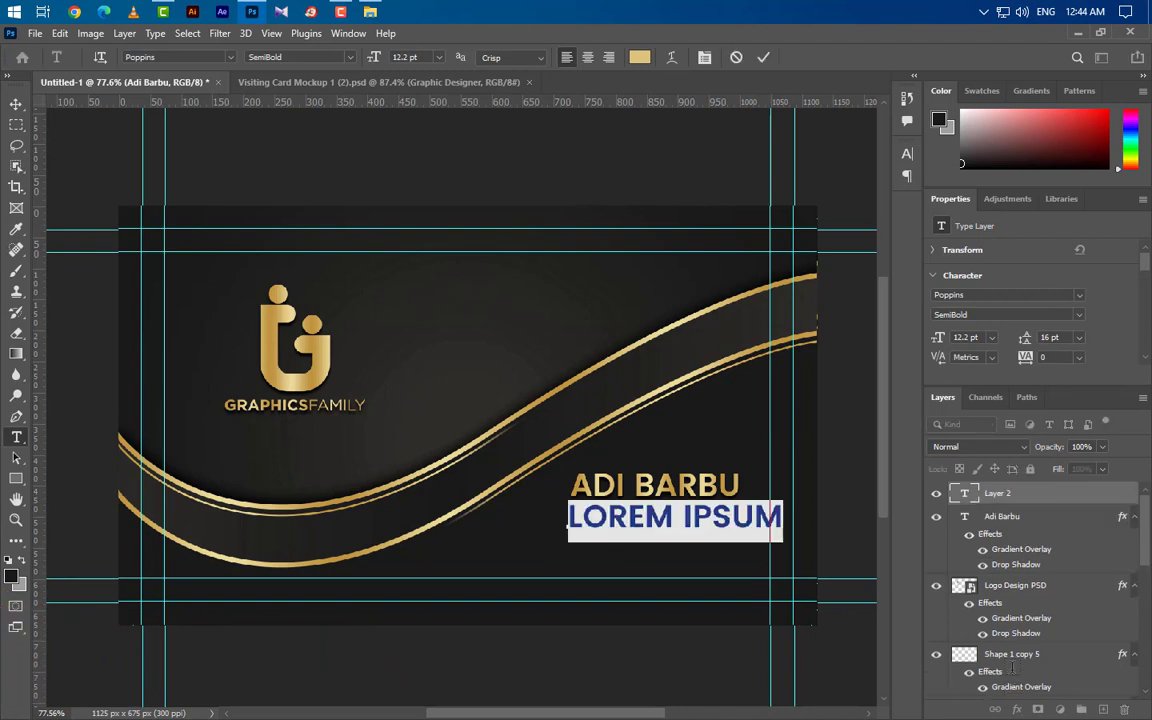
{"action": "type", "text": "GRA"}
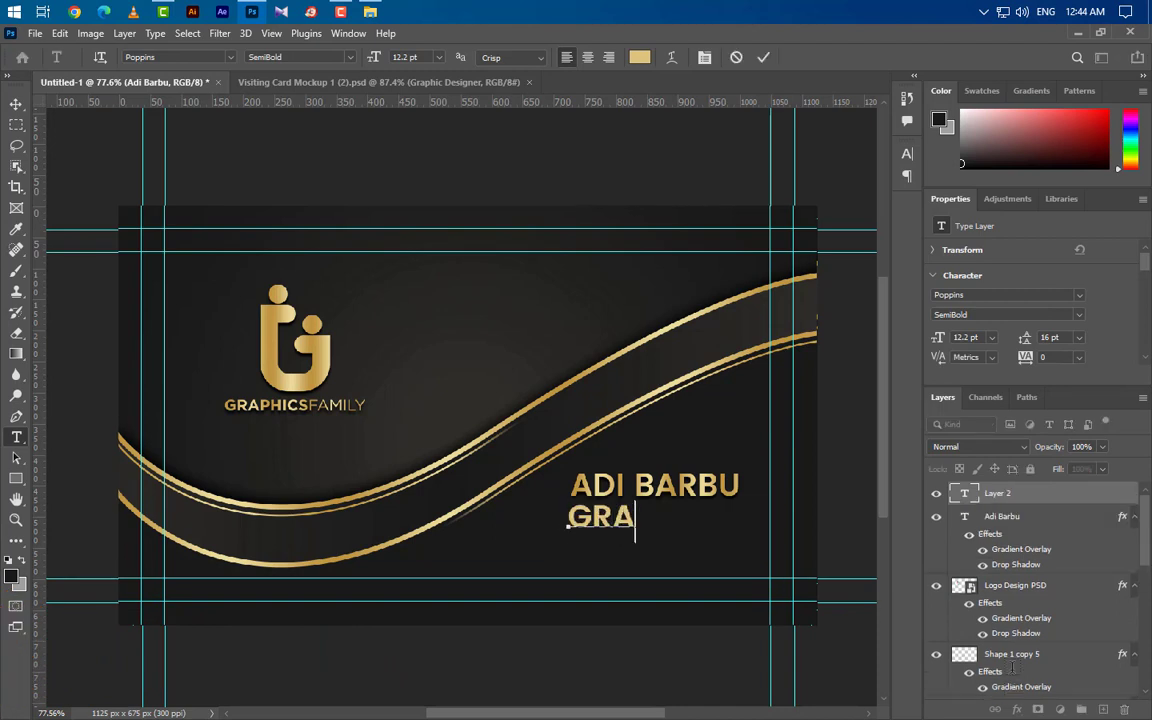
{"action": "type", "text": "PHIC "}
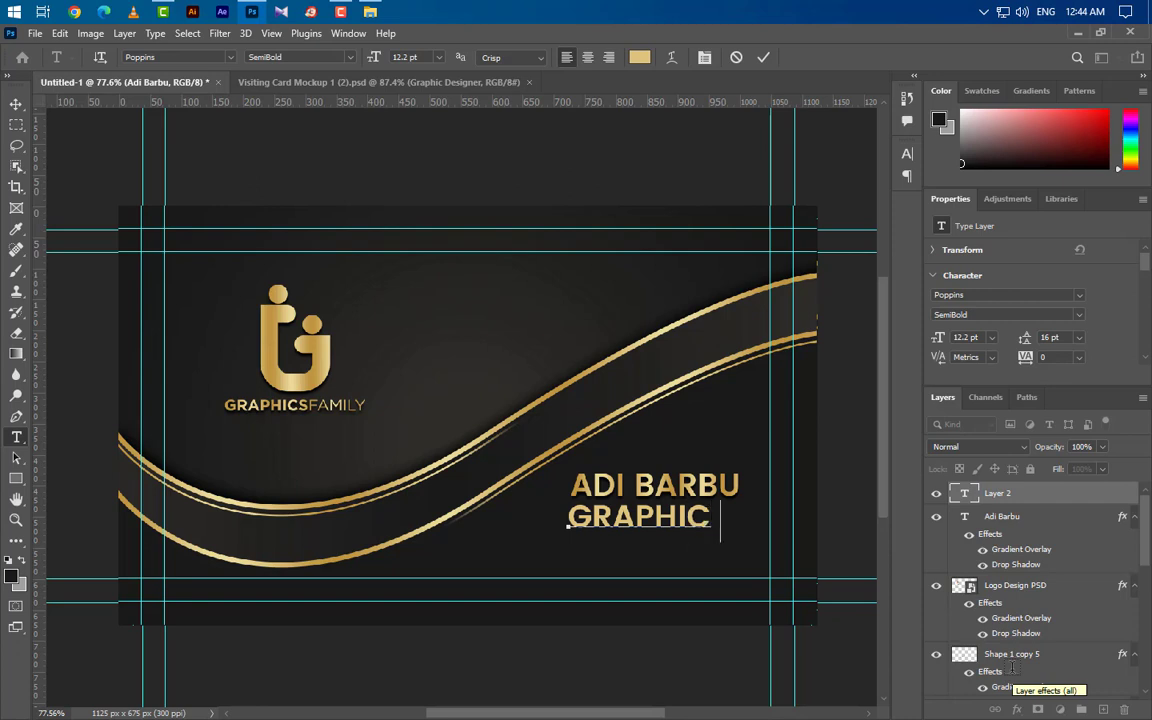
{"action": "type", "text": "DESIGN"}
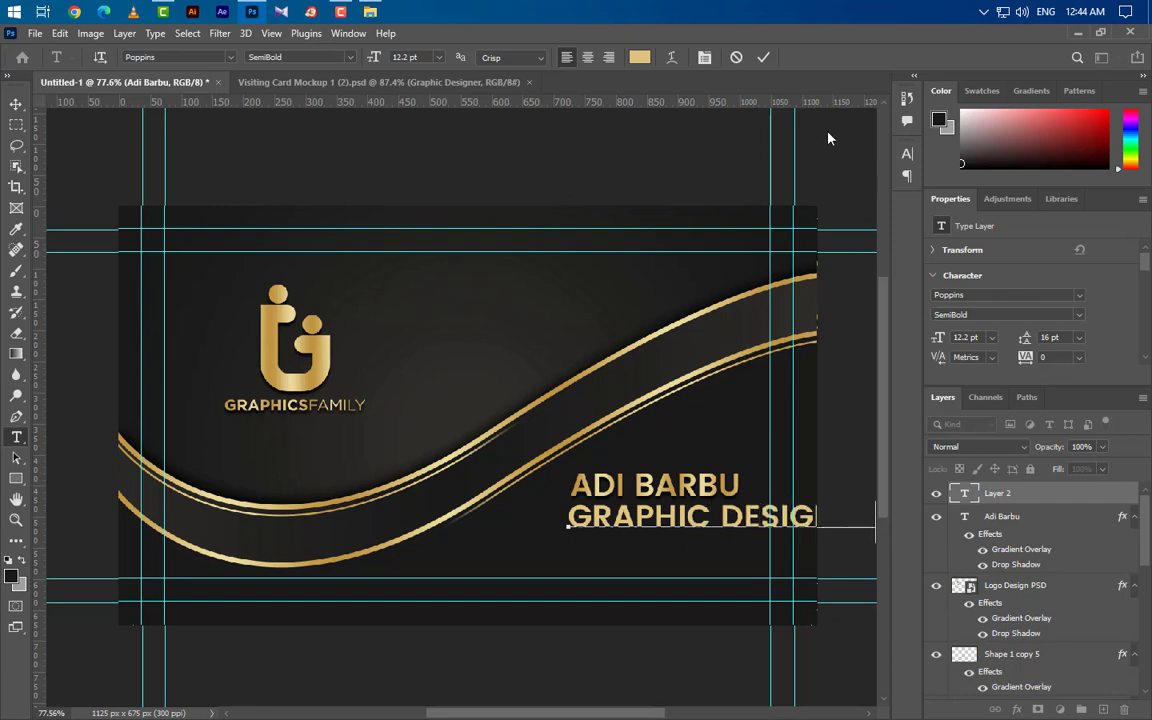
{"action": "left_click", "coordinate": [765, 58]}
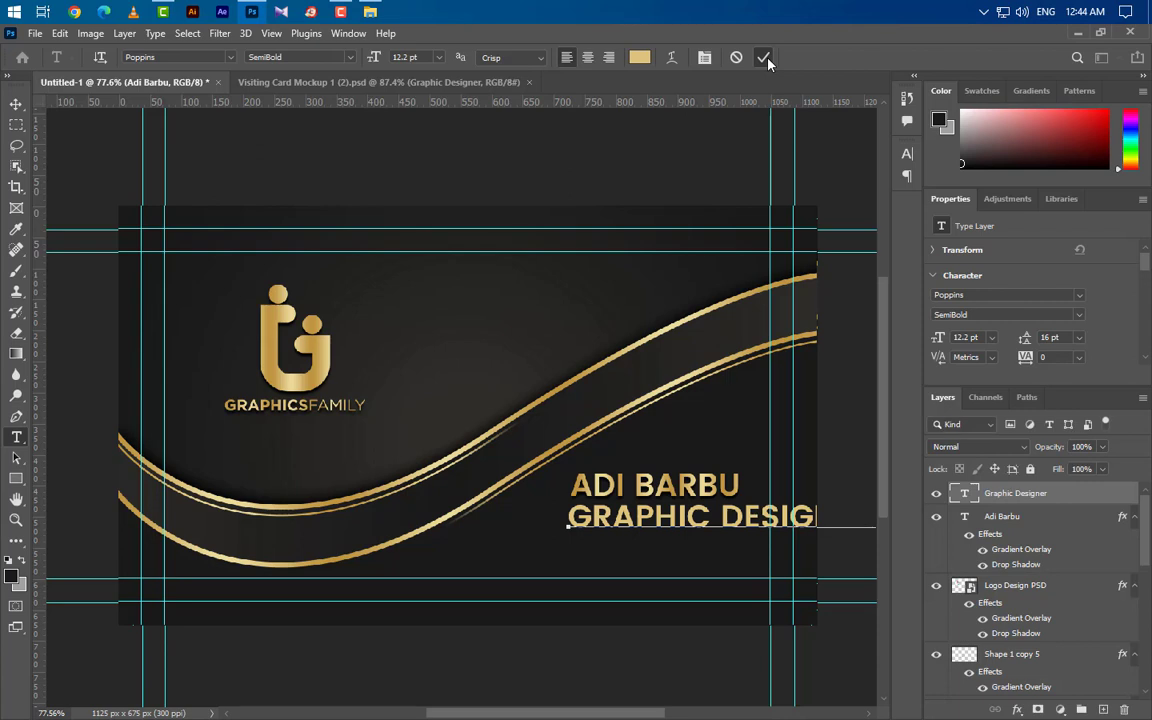
Step: Format the title as Poppins Medium 6.3 pt with All Caps turned off
{"action": "left_click", "coordinate": [968, 337]}
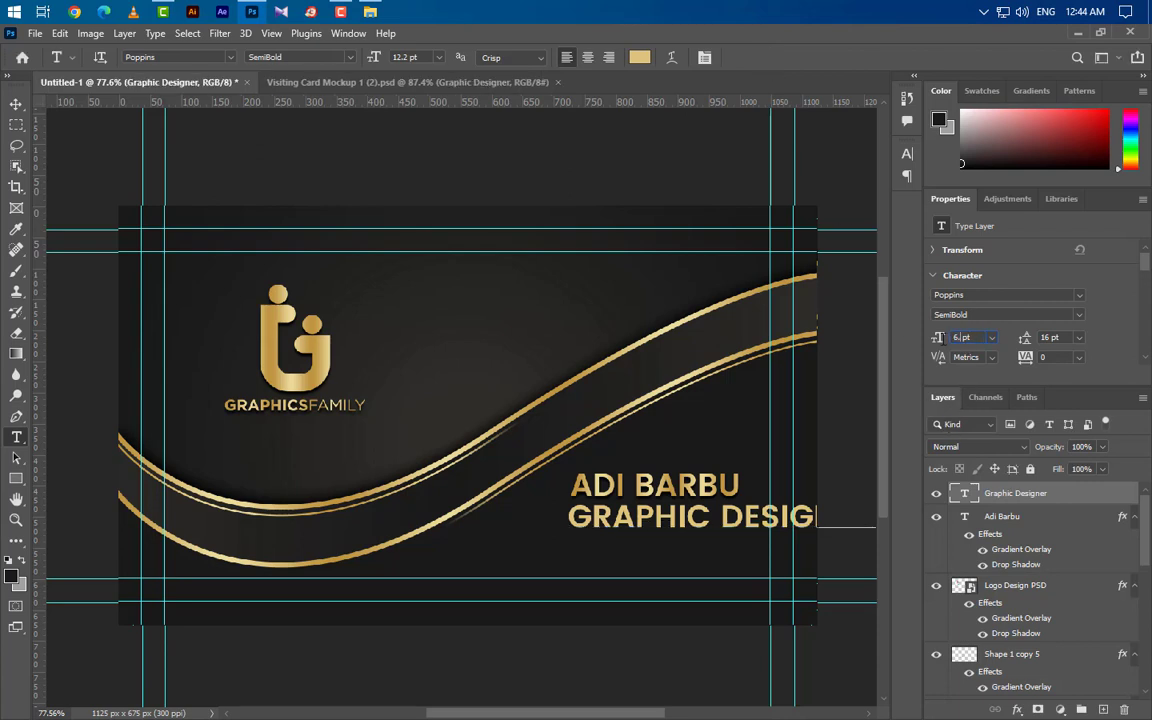
{"action": "key", "text": "Return"}
{"action": "left_click", "coordinate": [960, 314]}
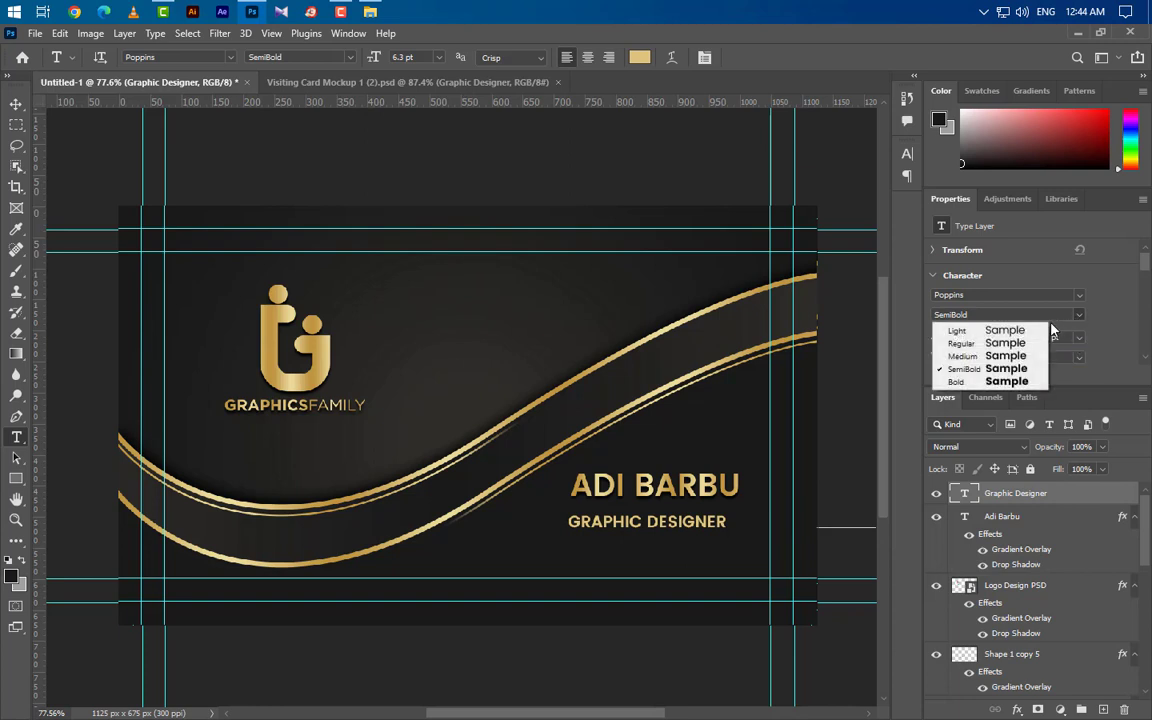
{"action": "left_click", "coordinate": [977, 356]}
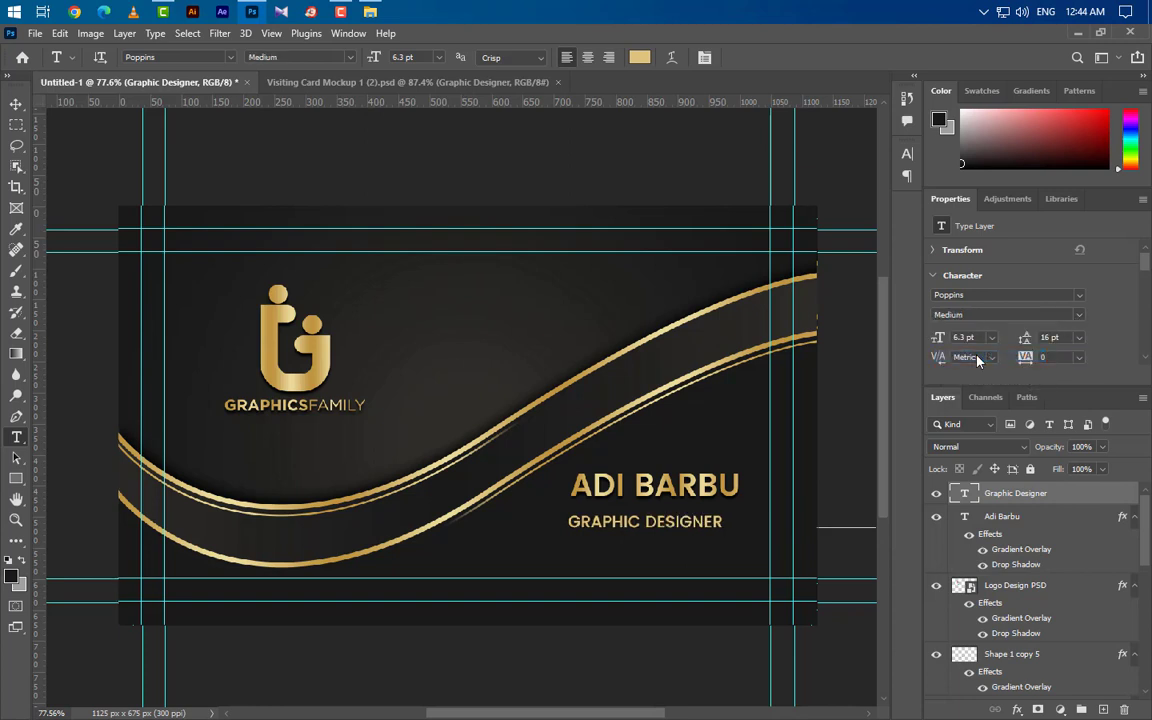
{"action": "left_click", "coordinate": [906, 157]}
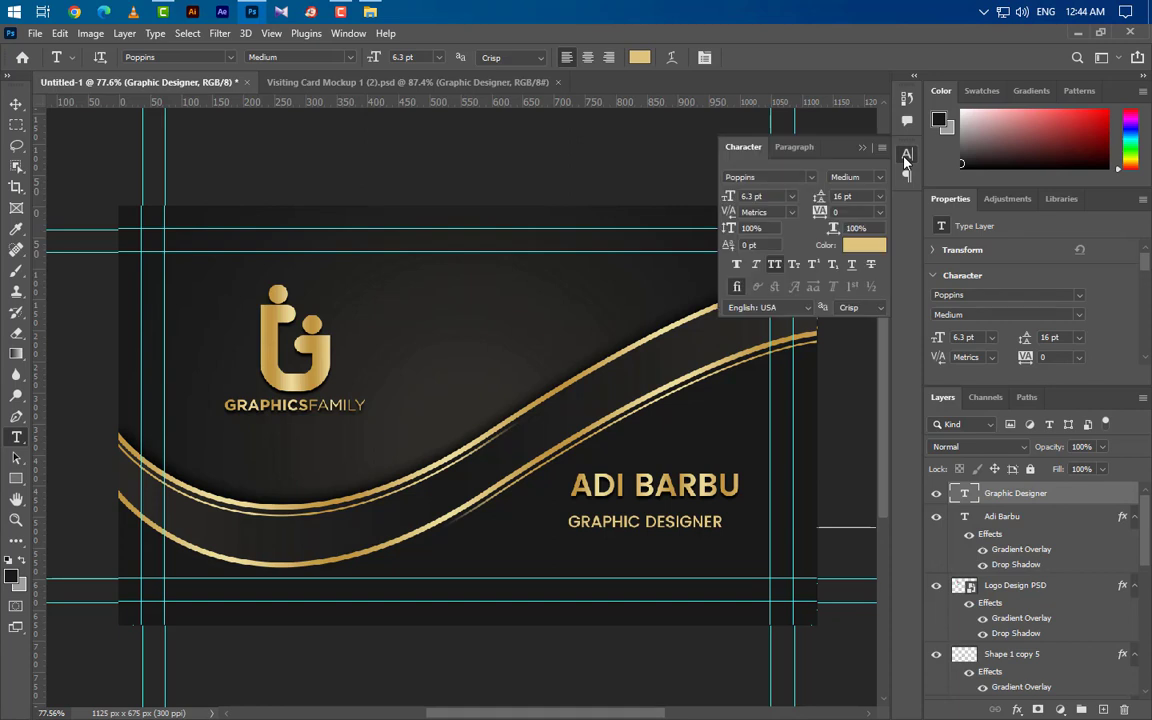
{"action": "left_click", "coordinate": [776, 266]}
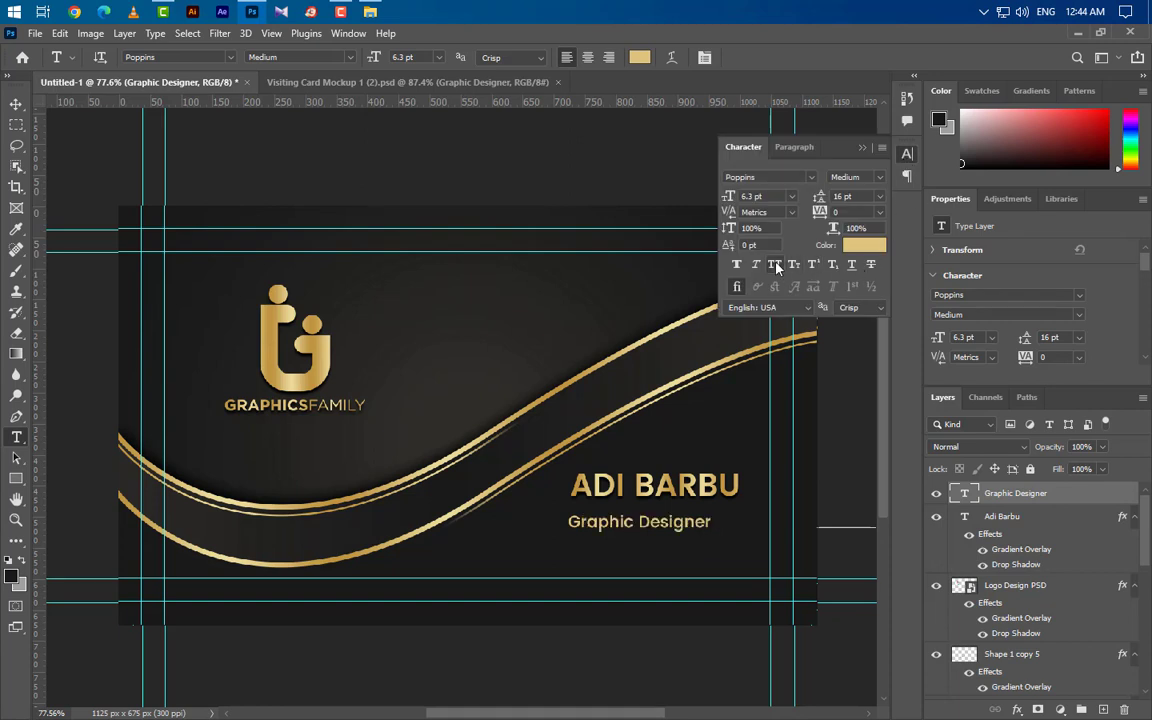
{"action": "left_click", "coordinate": [862, 147]}
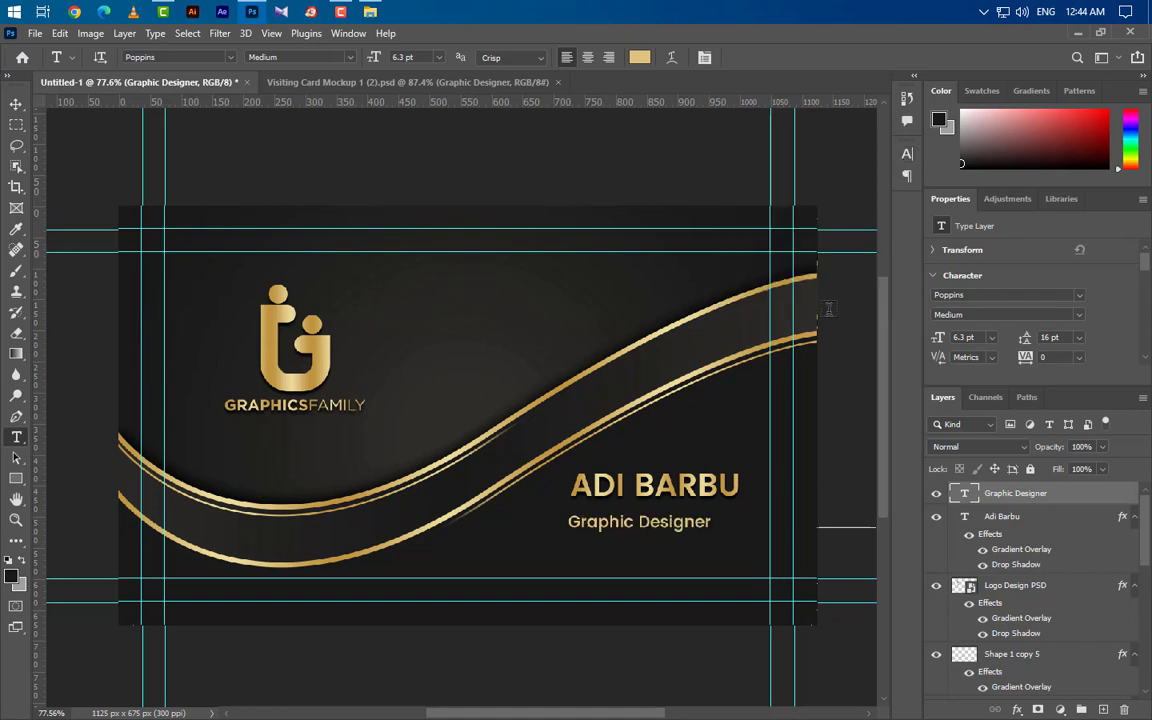
{"action": "scroll", "coordinate": [740, 530], "scroll_direction": "up", "scroll_amount": 5}
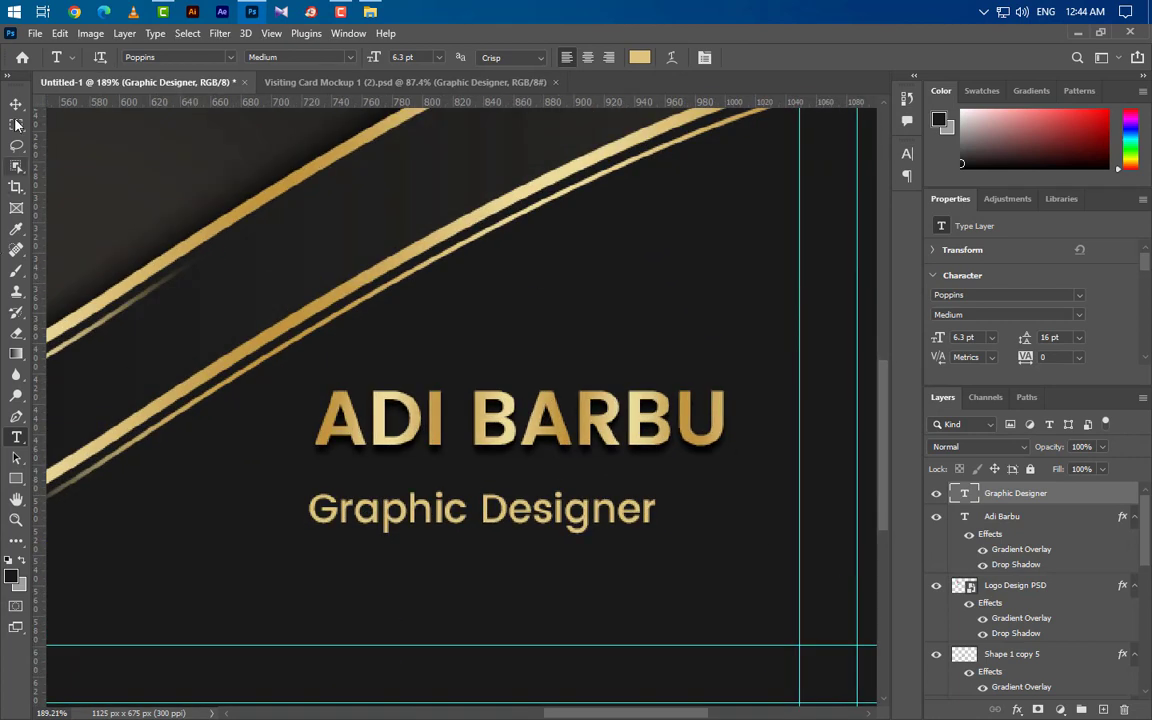
Step: Move the title up under the name and colour it light cream fcf7df
{"action": "key", "text": "v"}
{"action": "left_click_drag", "start_coordinate": [508, 527], "coordinate": [513, 506]}
{"action": "key", "text": "Down"}
{"action": "key", "text": "Down"}
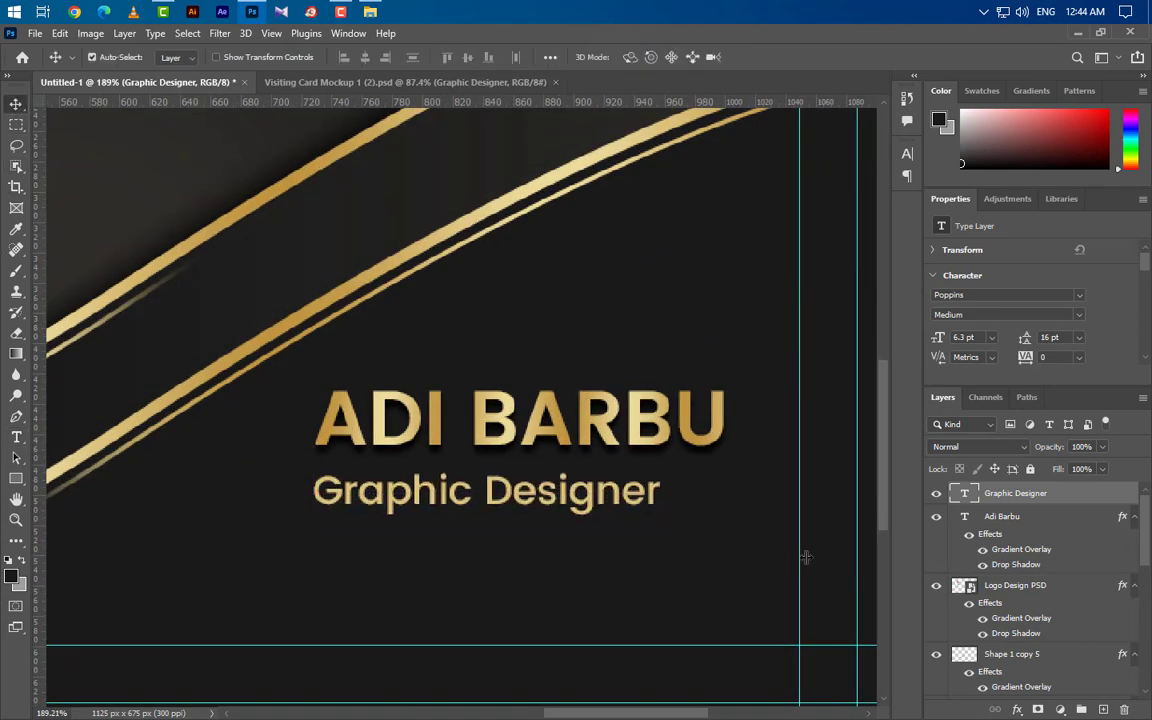
{"action": "left_click", "coordinate": [907, 153]}
{"action": "left_click", "coordinate": [864, 245]}
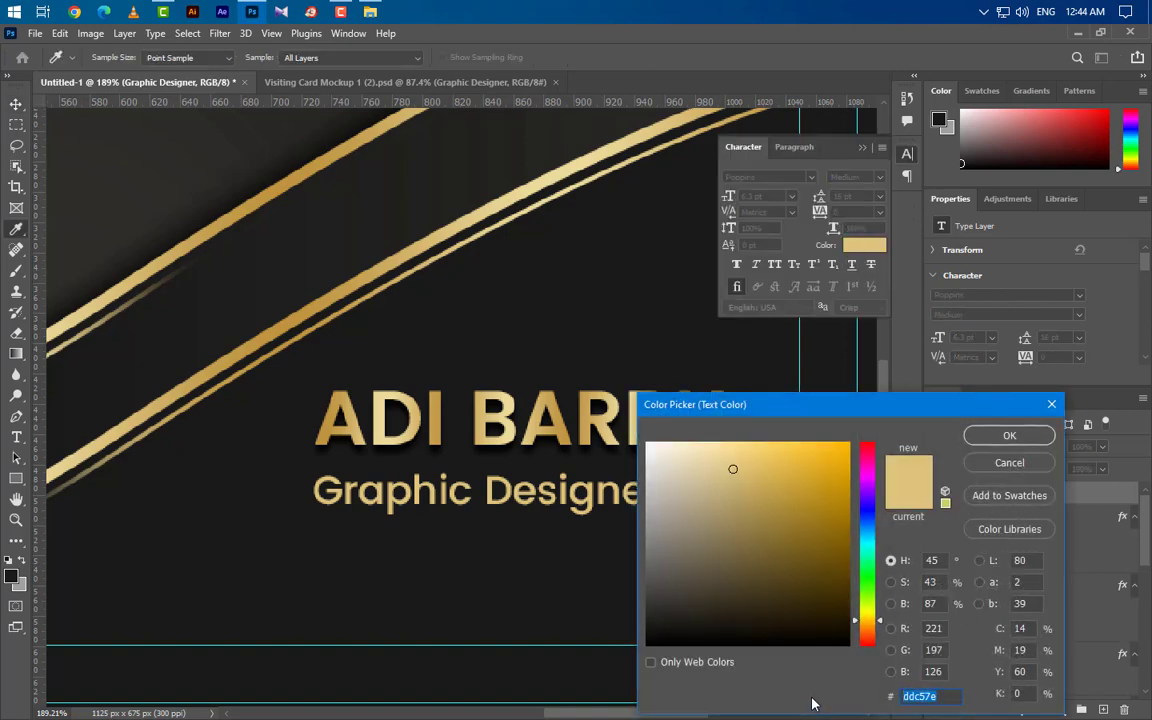
{"action": "type", "text": "fcf7df"}
{"action": "left_click", "coordinate": [1010, 436]}
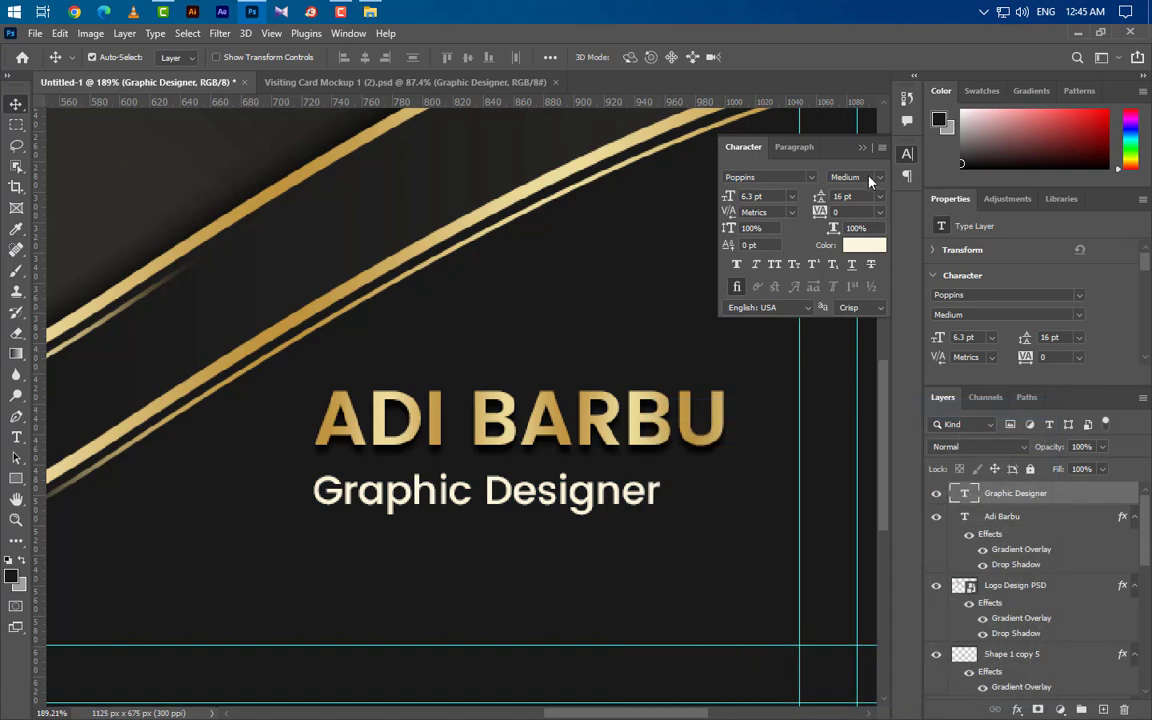
{"action": "left_click", "coordinate": [863, 148]}
Step: Draw a 29 × 3 px bar right of the title, filled with gold sampled from the name
{"action": "left_click", "coordinate": [16, 478]}
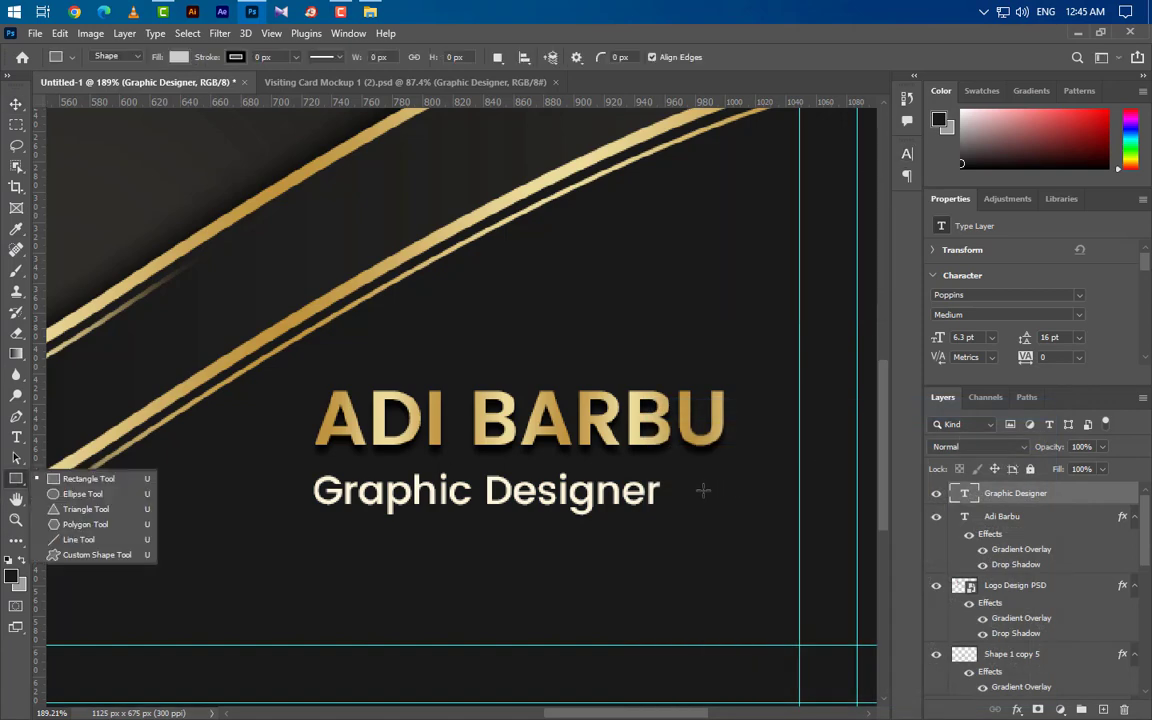
{"action": "left_click_drag", "start_coordinate": [679, 491], "coordinate": [727, 494]}
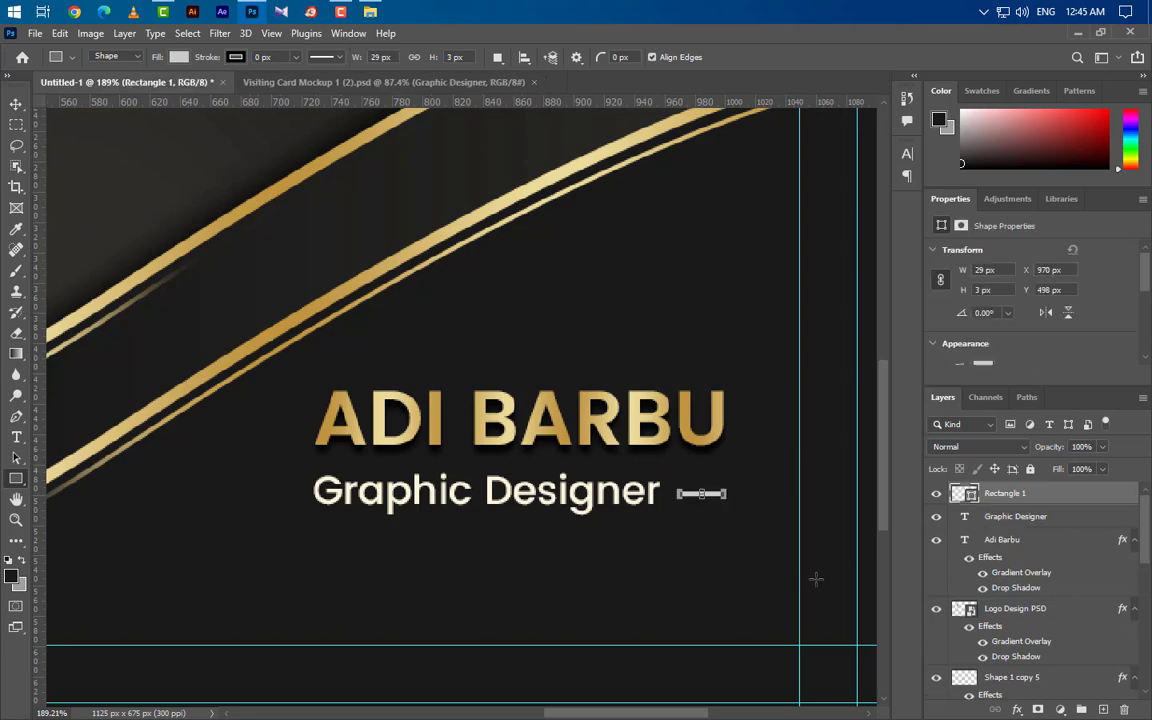
{"action": "double_click", "coordinate": [970, 497]}
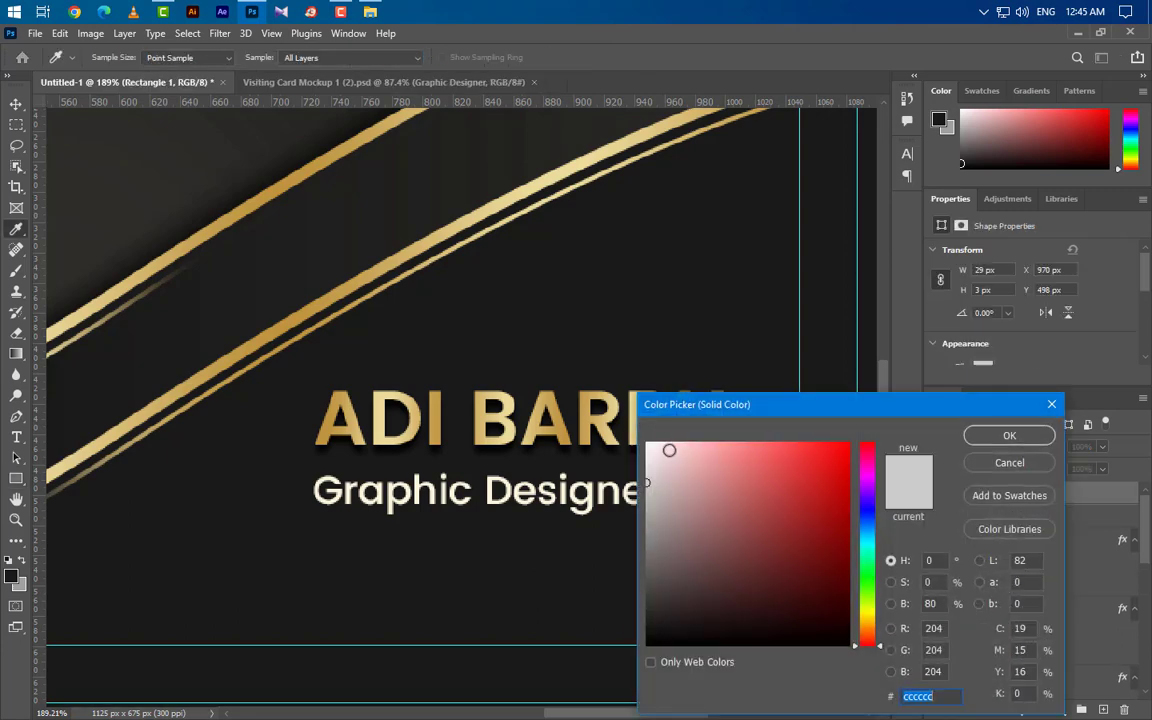
{"action": "left_click", "coordinate": [546, 390]}
{"action": "left_click", "coordinate": [1009, 435]}
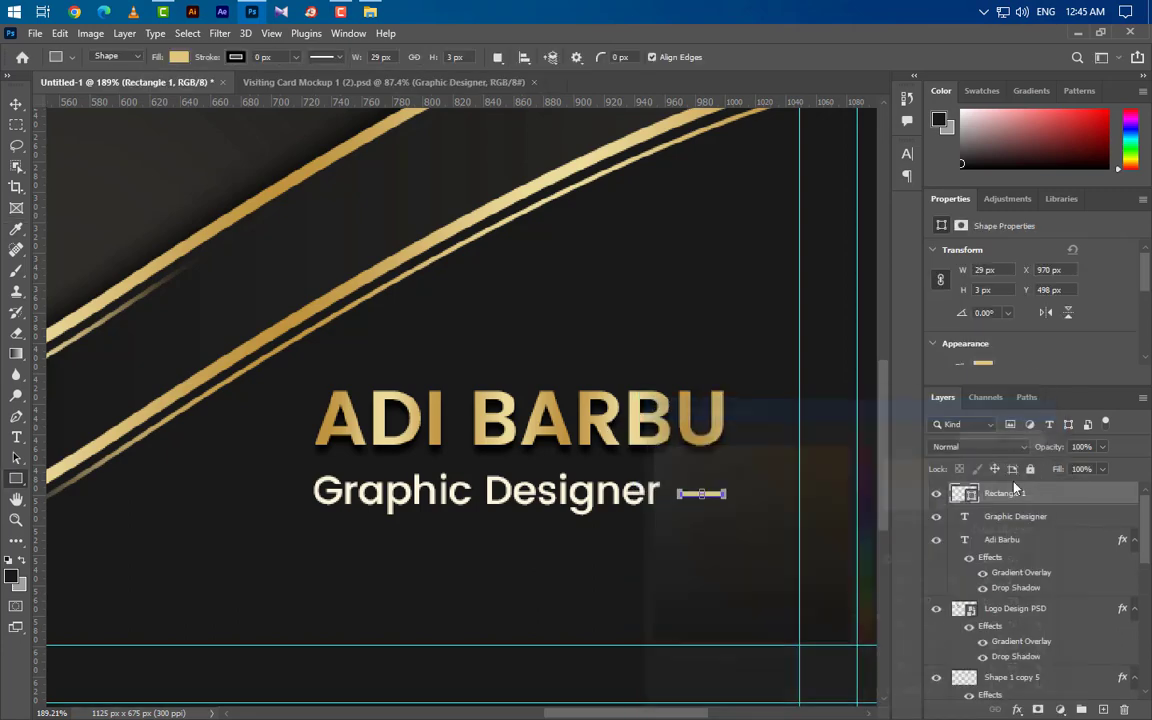
{"action": "scroll", "coordinate": [695, 525], "scroll_direction": "down", "scroll_amount": 1}
Step: Group the name, title and gold dash as Group 1 and move it slightly lower
{"action": "scroll", "coordinate": [695, 525], "scroll_direction": "down", "scroll_amount": 3}
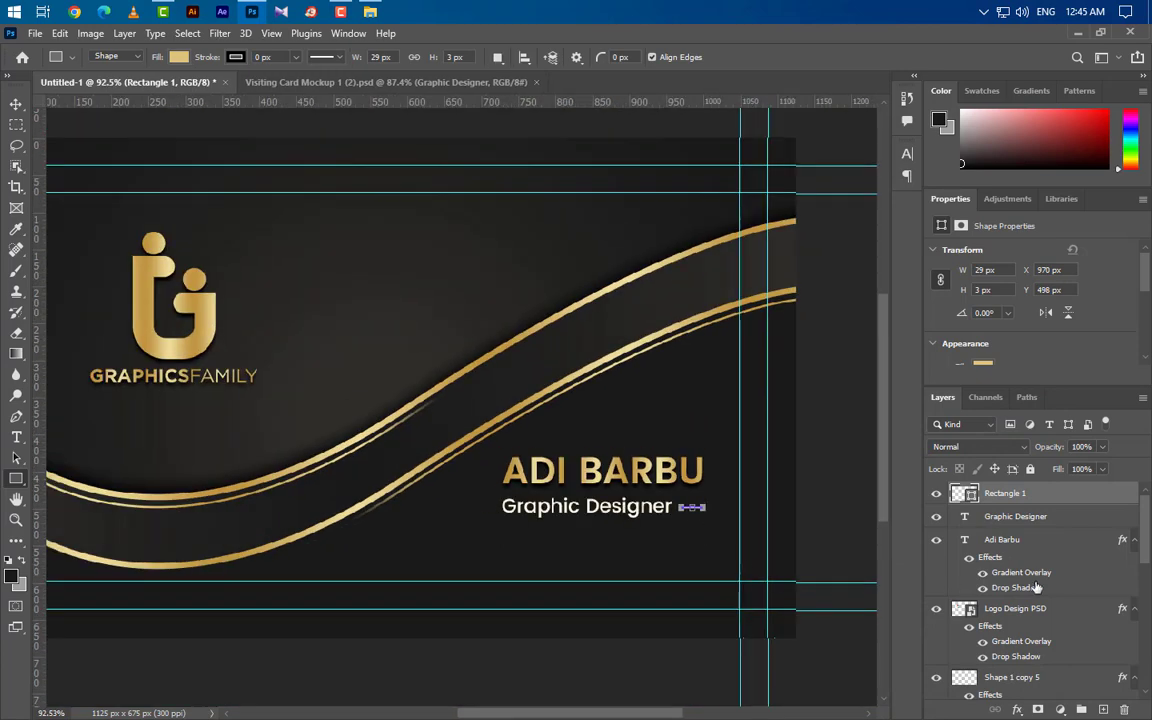
{"action": "left_click", "coordinate": [1058, 521], "text": "shift"}
{"action": "left_click", "coordinate": [1044, 540], "text": "shift"}
{"action": "key", "text": "ctrl+g"}
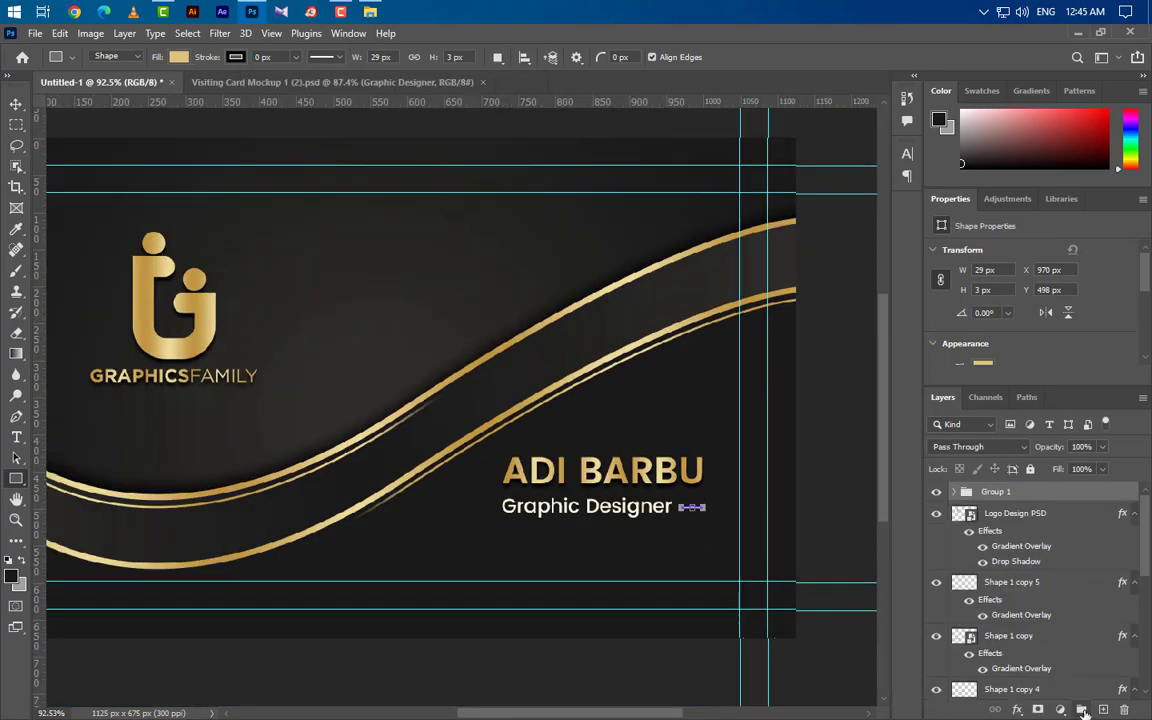
{"action": "key", "text": "ctrl+t"}
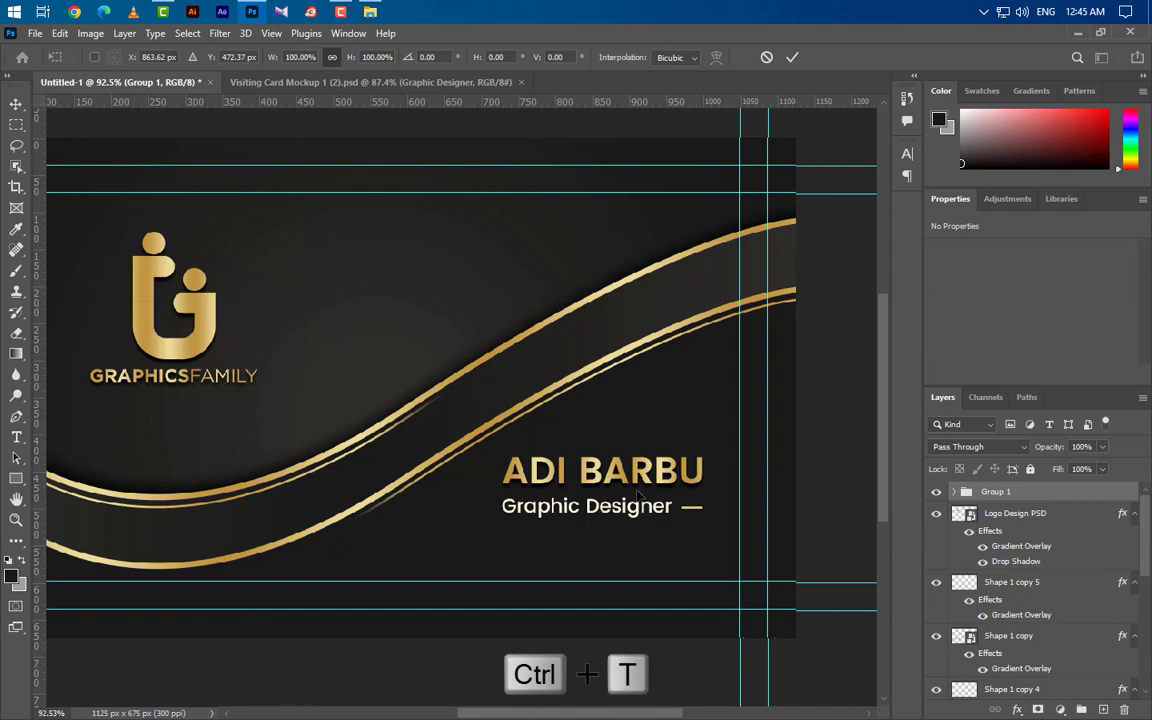
{"action": "left_click_drag", "start_coordinate": [637, 493], "coordinate": [644, 522]}
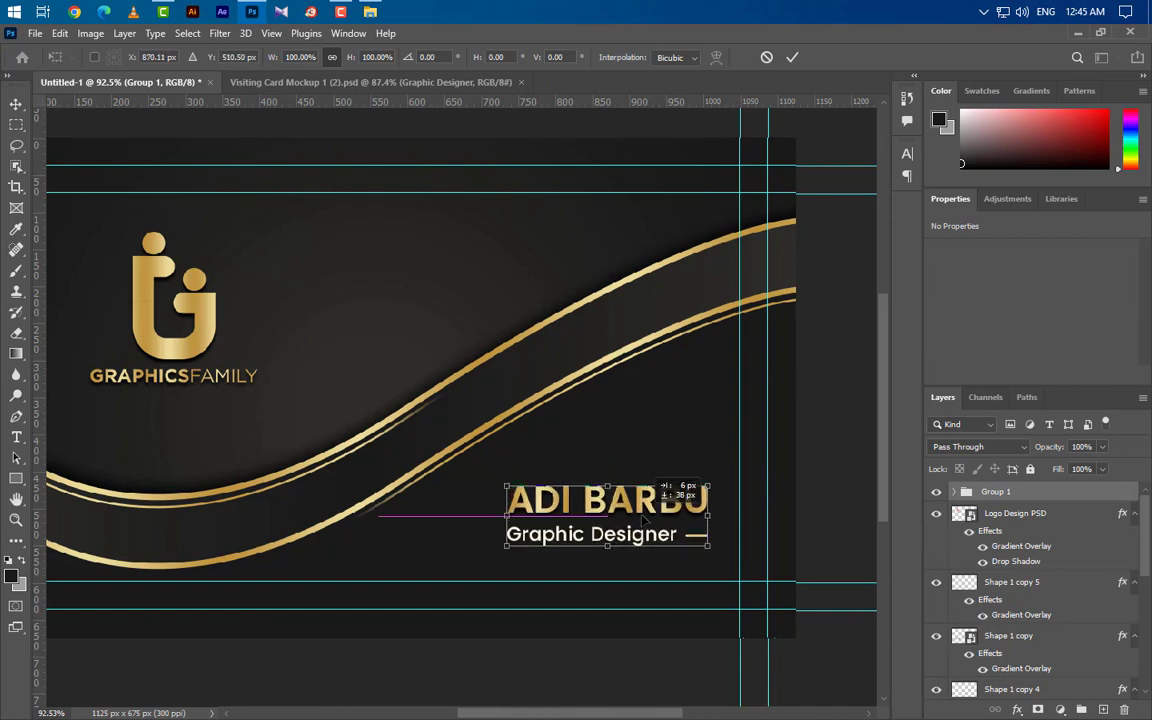
{"action": "left_click", "coordinate": [792, 57]}
Step: Nudge the group to the right and delete the logo from the card
{"action": "scroll", "coordinate": [768, 403], "scroll_direction": "down", "scroll_amount": 1}
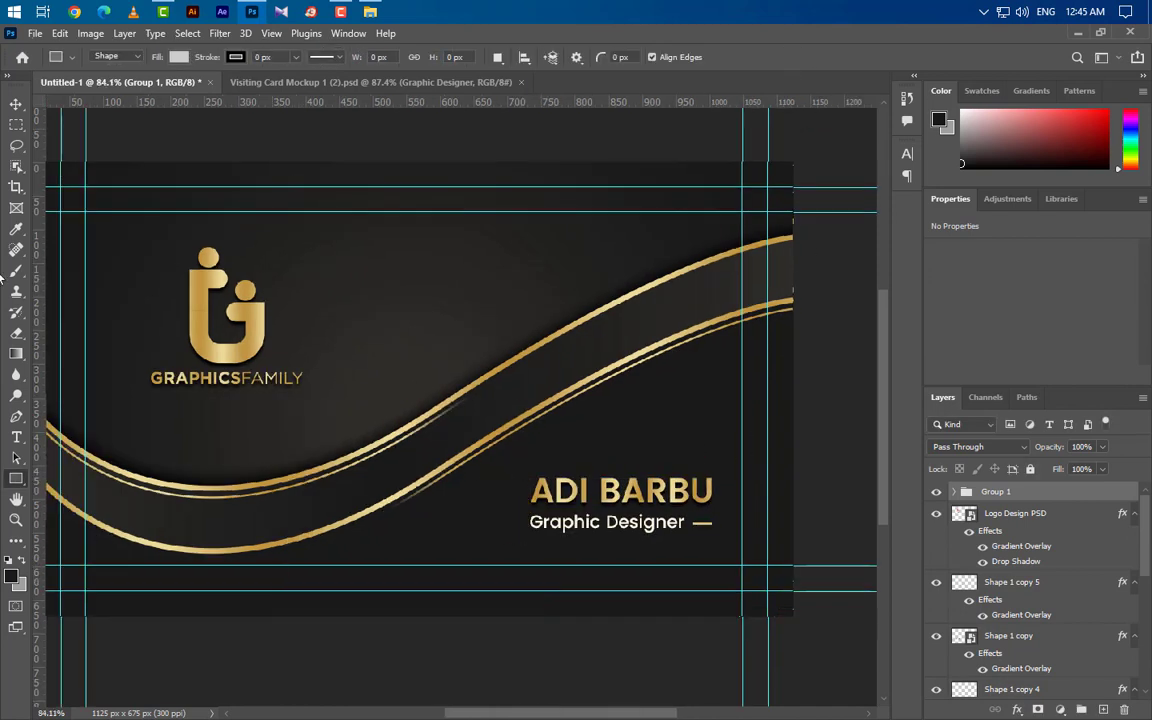
{"action": "left_click", "coordinate": [16, 103]}
{"action": "left_click_drag", "start_coordinate": [642, 716], "coordinate": [631, 716]}
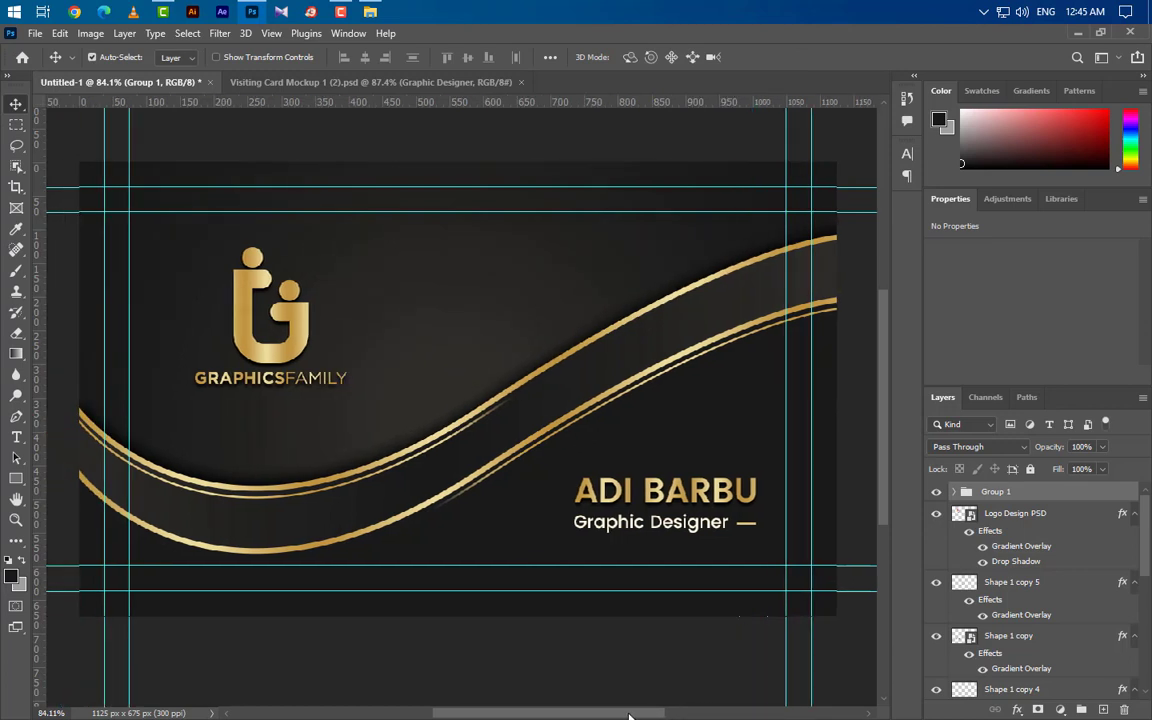
{"action": "scroll", "coordinate": [264, 374], "scroll_direction": "up", "scroll_amount": 2}
{"action": "left_click", "coordinate": [303, 335]}
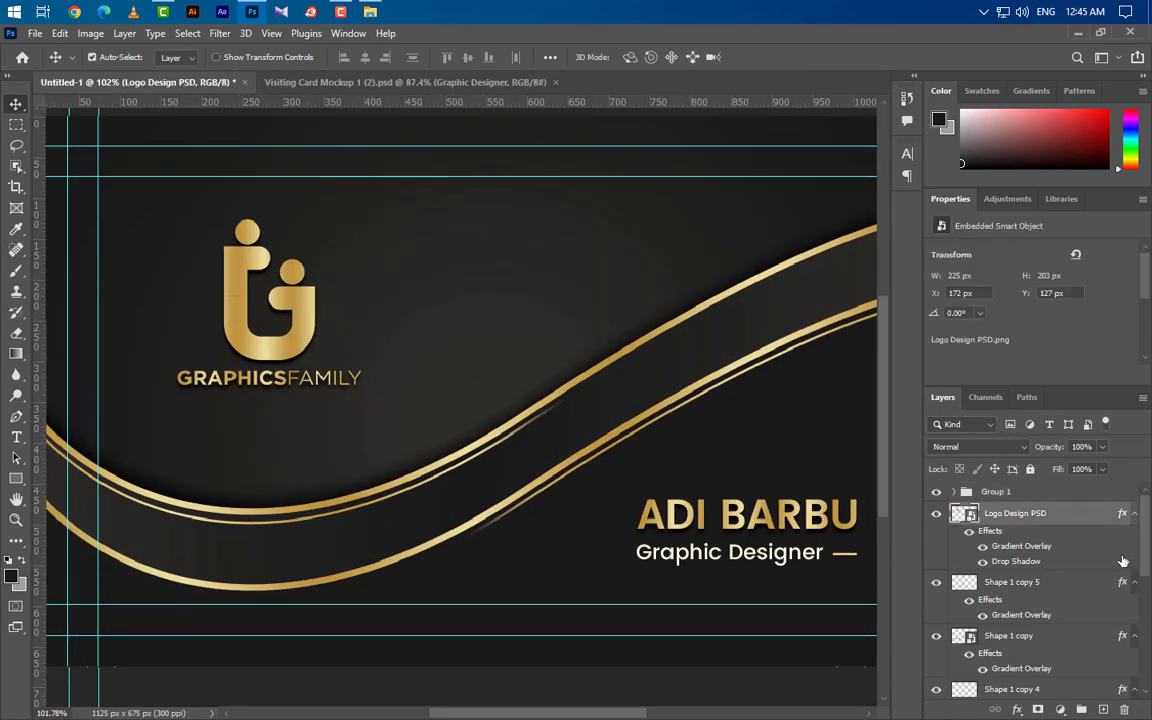
{"action": "key", "text": "Delete"}
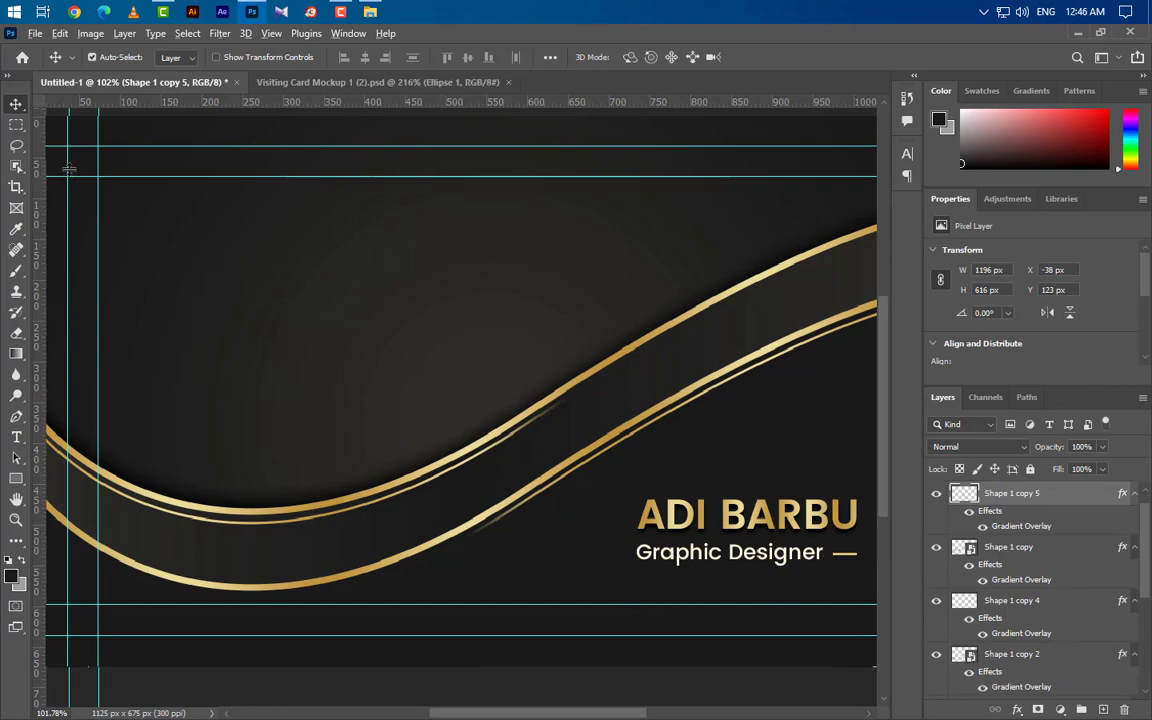
Step: Draw a 43 px circle at the card's upper left with a 2 px outline and no fill
{"action": "scroll", "coordinate": [70, 170], "scroll_direction": "up", "scroll_amount": 2}
{"action": "scroll", "coordinate": [70, 170], "scroll_direction": "up", "scroll_amount": 2}
{"action": "left_click", "coordinate": [15, 479]}
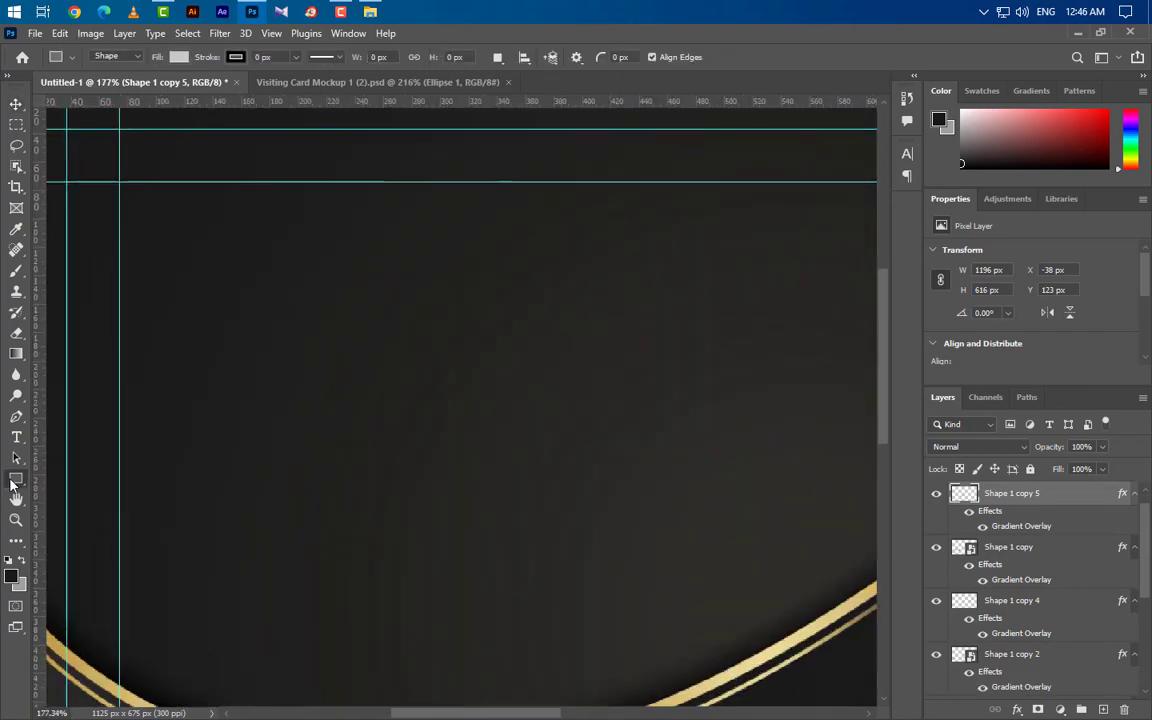
{"action": "right_click", "coordinate": [15, 479]}
{"action": "left_click", "coordinate": [75, 492]}
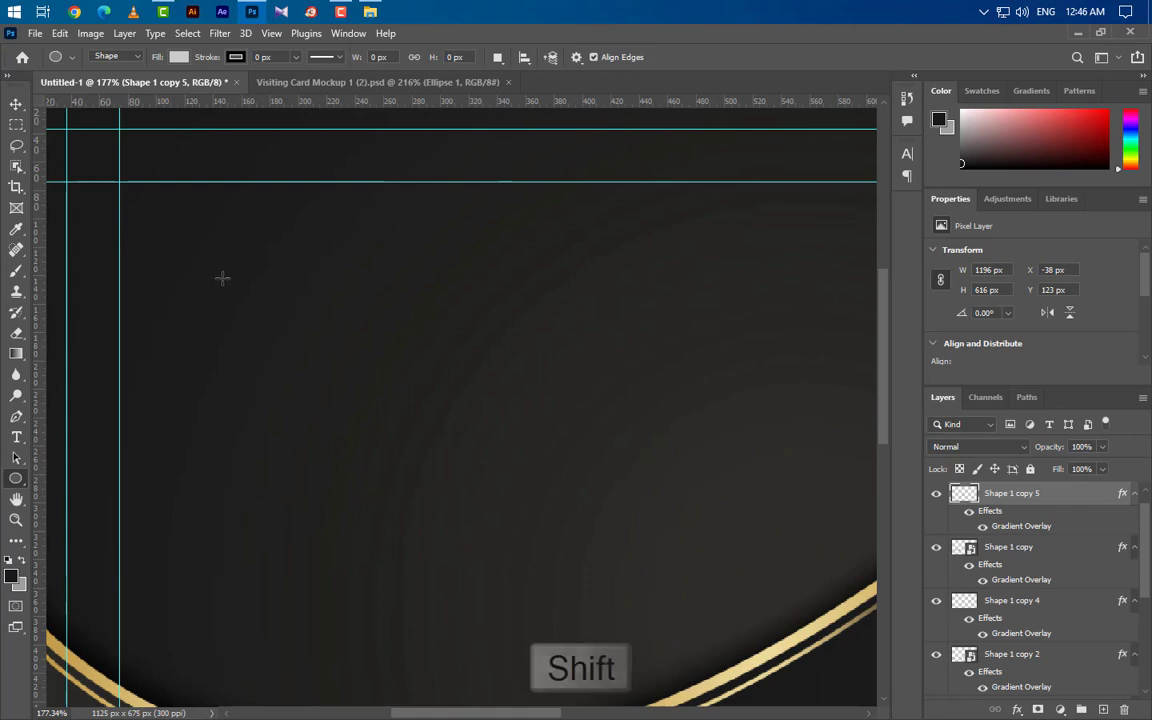
{"action": "left_click_drag", "start_coordinate": [226, 284], "coordinate": [294, 347]}
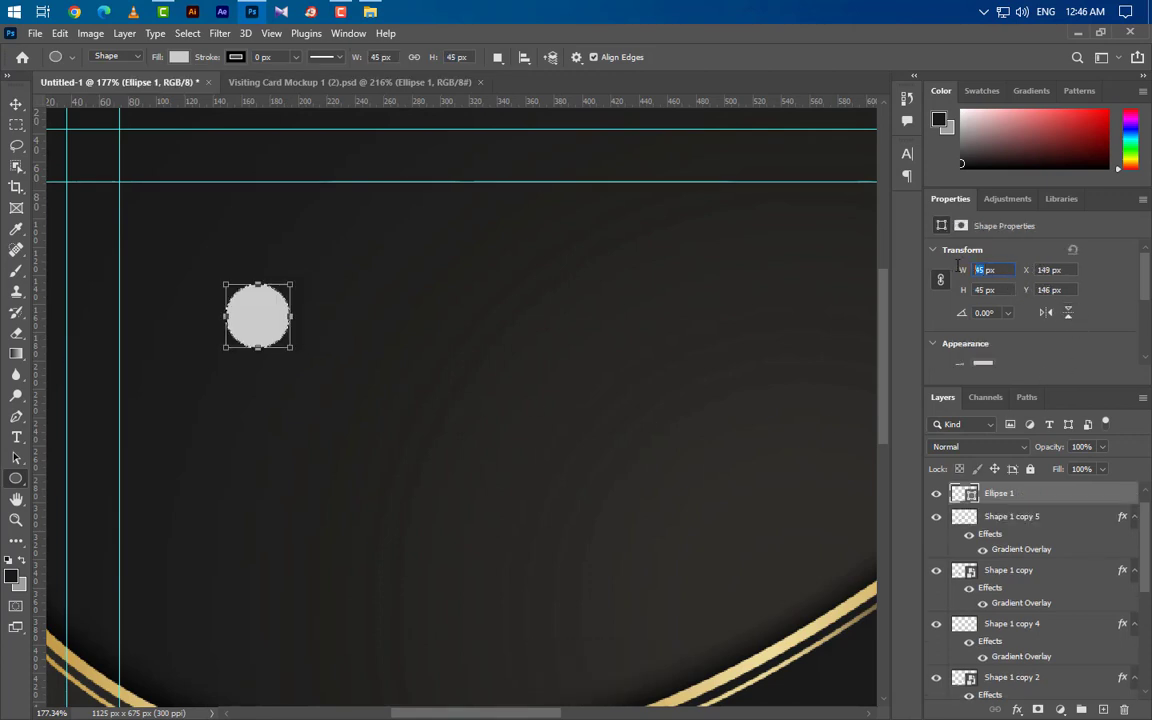
{"action": "key", "text": "Return"}
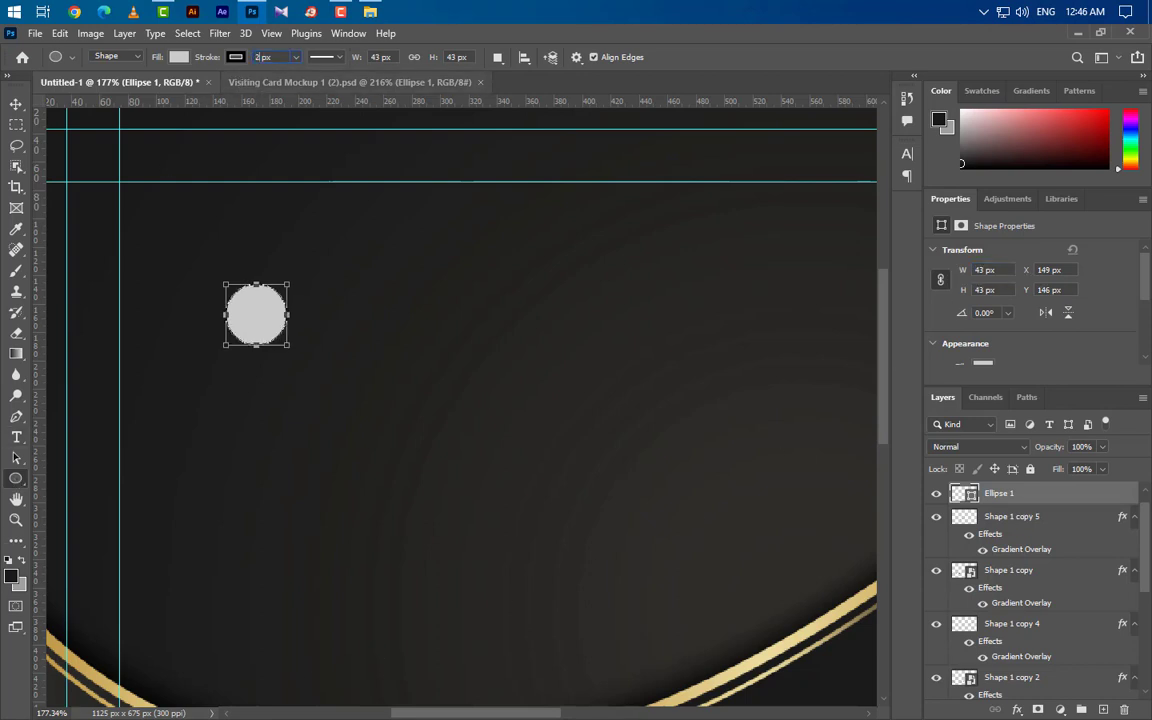
{"action": "type", "text": "2"}
{"action": "key", "text": "Return"}
{"action": "left_click", "coordinate": [178, 57]}
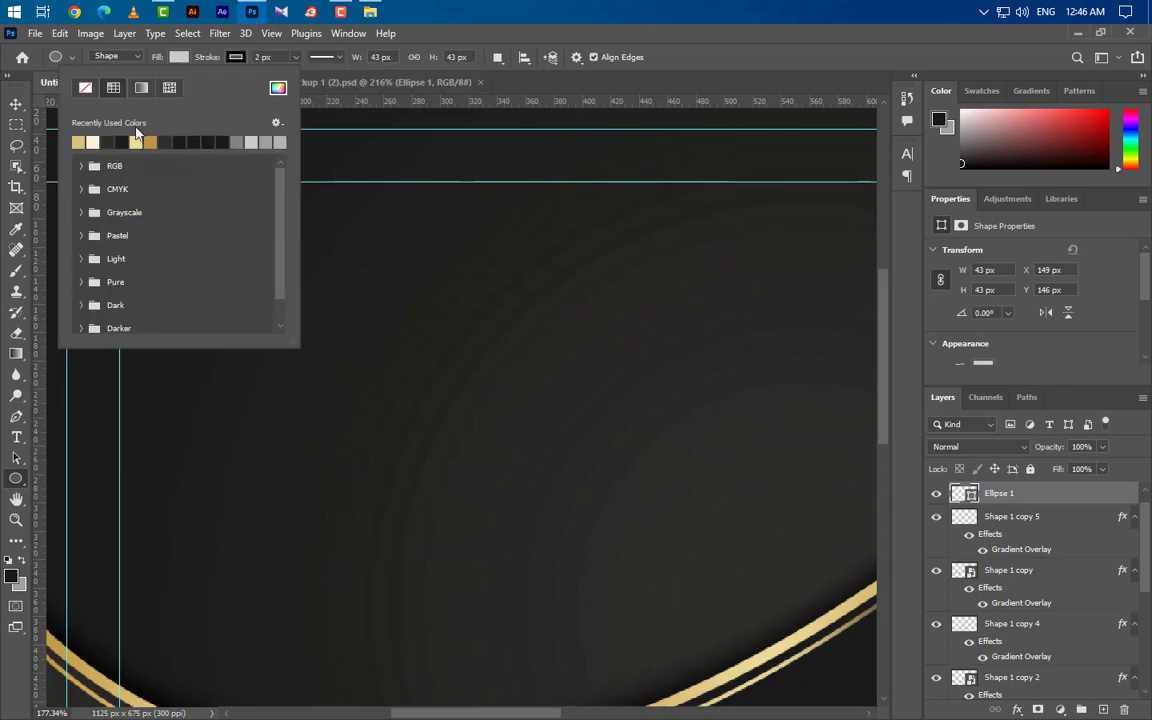
{"action": "left_click", "coordinate": [84, 90]}
Step: Paste the copied gold layer style onto Ellipse 1 and remove its Drop Shadow
{"action": "key", "text": "v"}
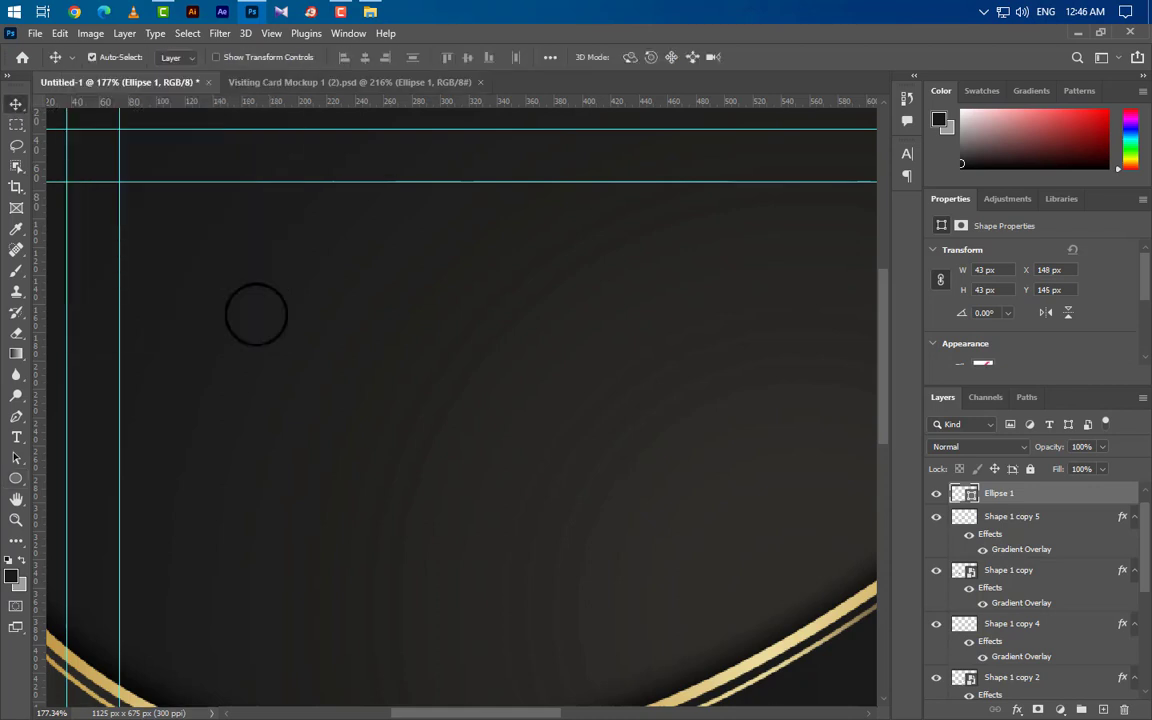
{"action": "right_click", "coordinate": [1097, 506]}
{"action": "left_click", "coordinate": [946, 422]}
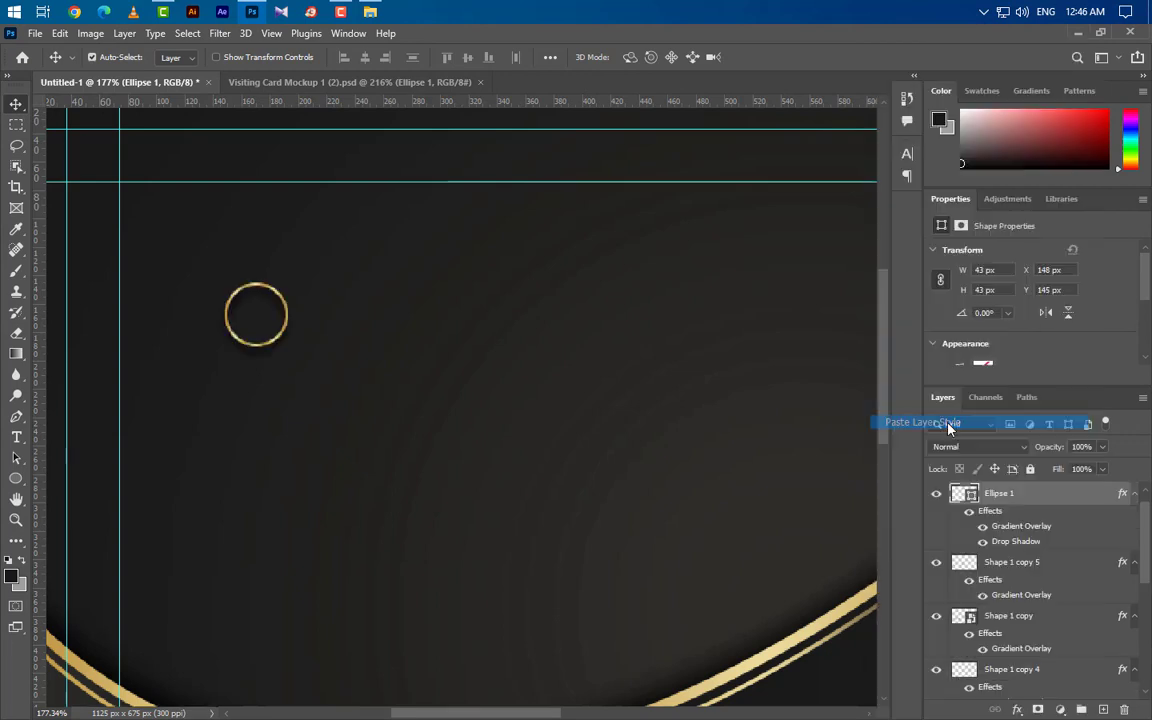
{"action": "left_click_drag", "start_coordinate": [1008, 551], "coordinate": [1123, 710]}
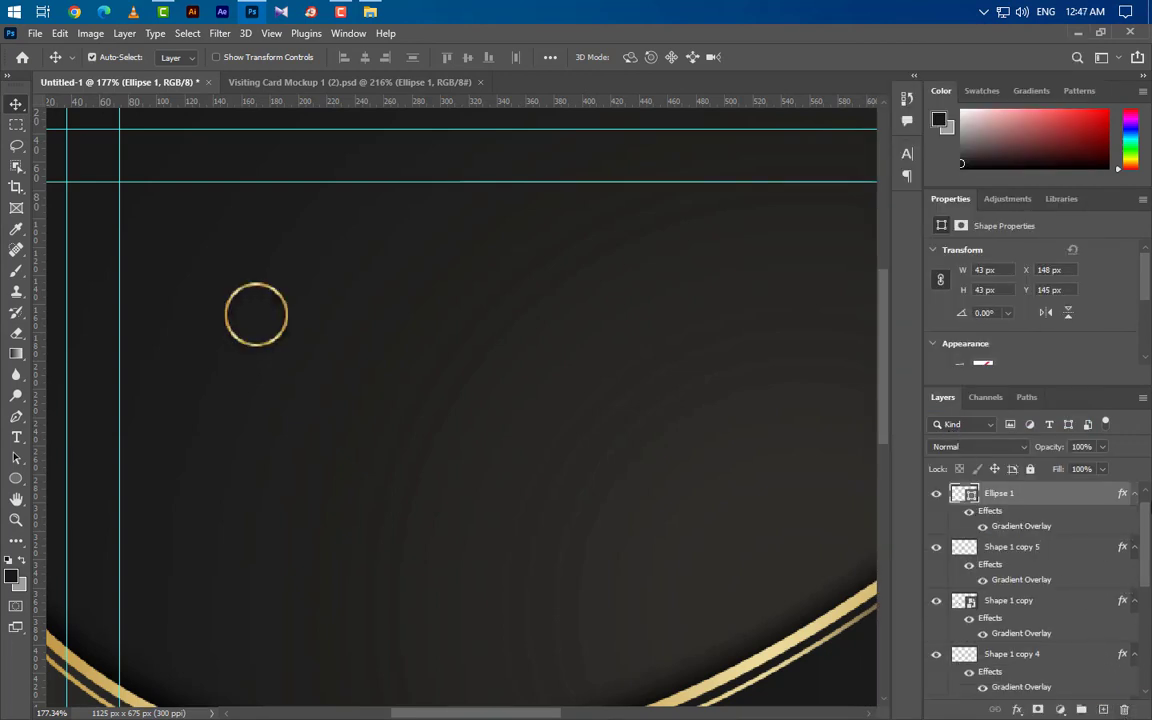
Step: Place the phone icon PNG on the card, scaled down to fit inside the gold ring
{"action": "left_click", "coordinate": [1075, 33]}
{"action": "left_click_drag", "start_coordinate": [549, 145], "coordinate": [452, 535]}
{"action": "scroll", "coordinate": [459, 520], "scroll_direction": "down", "scroll_amount": 3}
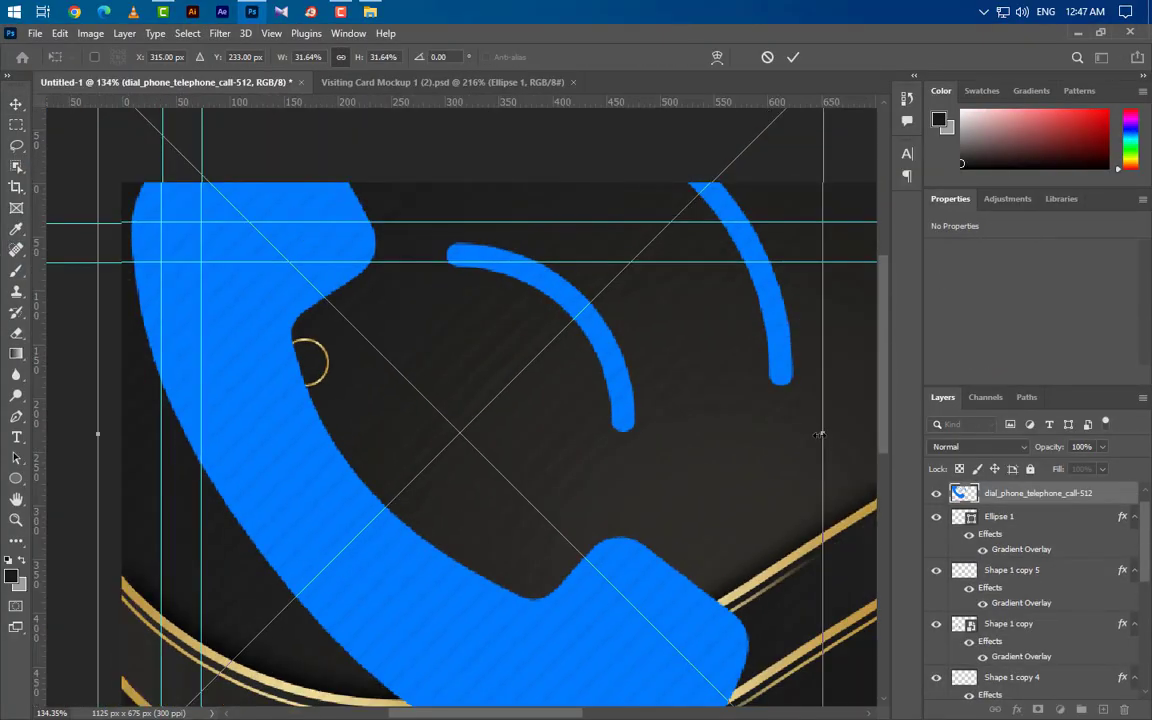
{"action": "left_click_drag", "start_coordinate": [803, 433], "coordinate": [318, 389]}
{"action": "scroll", "coordinate": [324, 265], "scroll_direction": "up", "scroll_amount": 3}
{"action": "key", "text": "Right"}
{"action": "key", "text": "Right"}
{"action": "key", "text": "Right"}
{"action": "key", "text": "Up"}
{"action": "key", "text": "Up"}
{"action": "key", "text": "Up"}
{"action": "key", "text": "Up"}
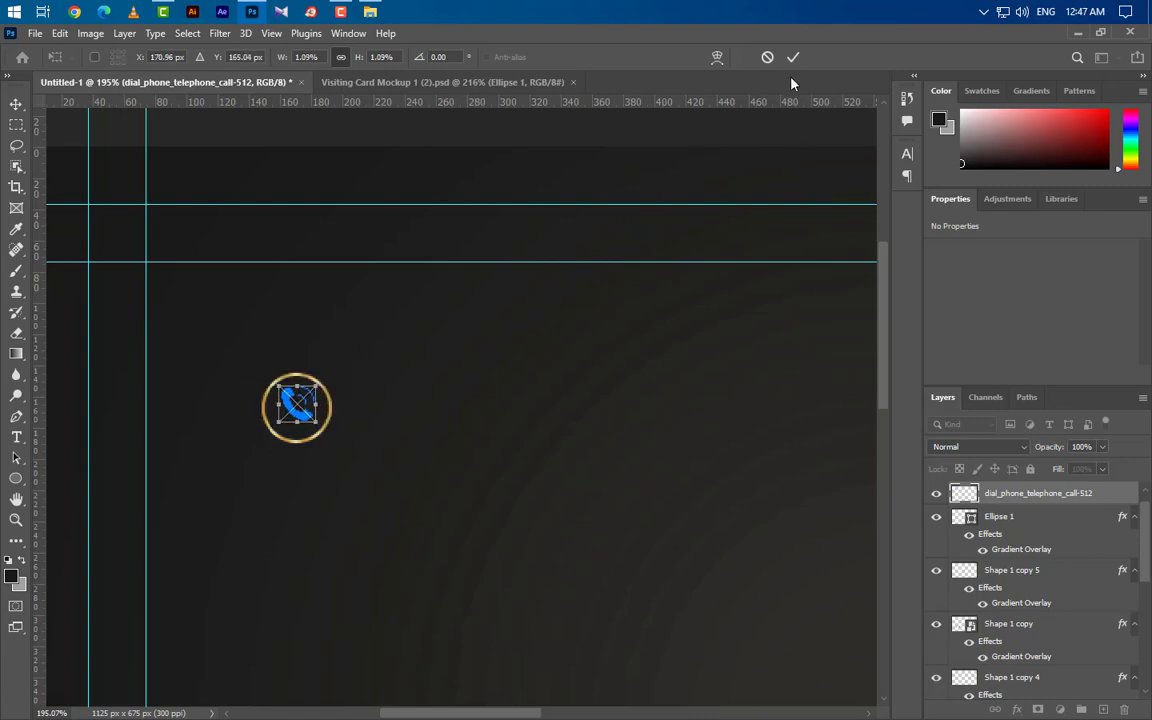
{"action": "left_click", "coordinate": [792, 58]}
Step: Give the phone icon the gold style with a Linear gradient and no drop shadow, centred in the ring
{"action": "right_click", "coordinate": [1100, 496]}
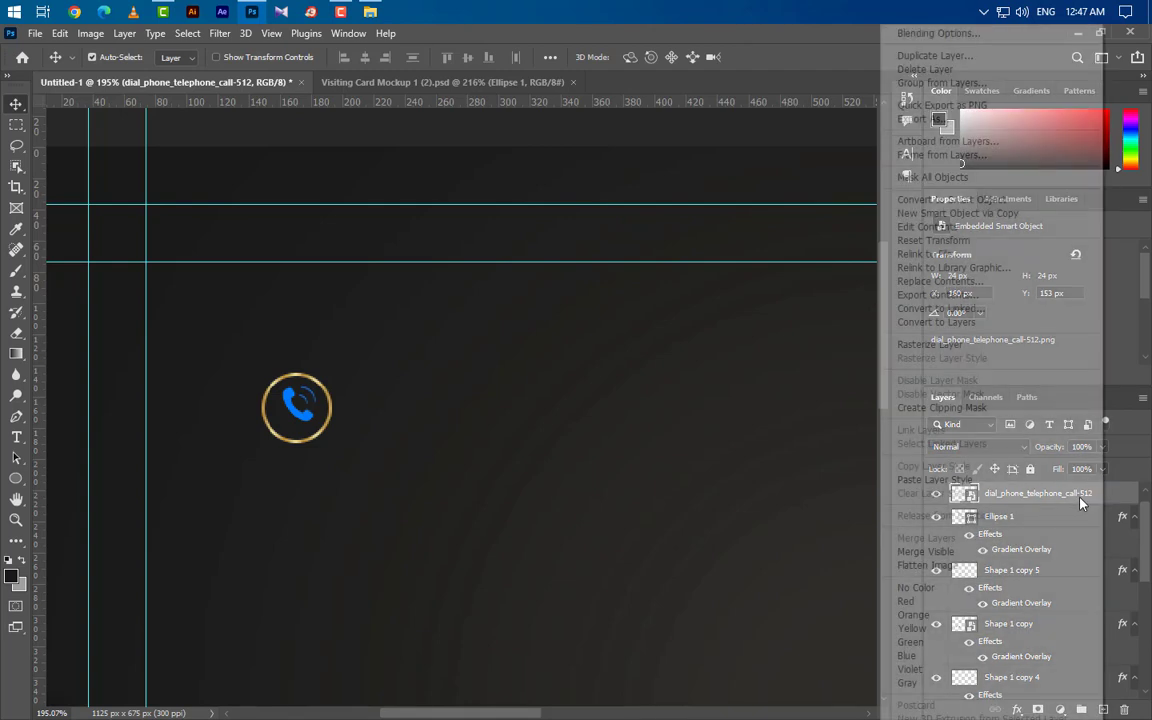
{"action": "left_click", "coordinate": [950, 477]}
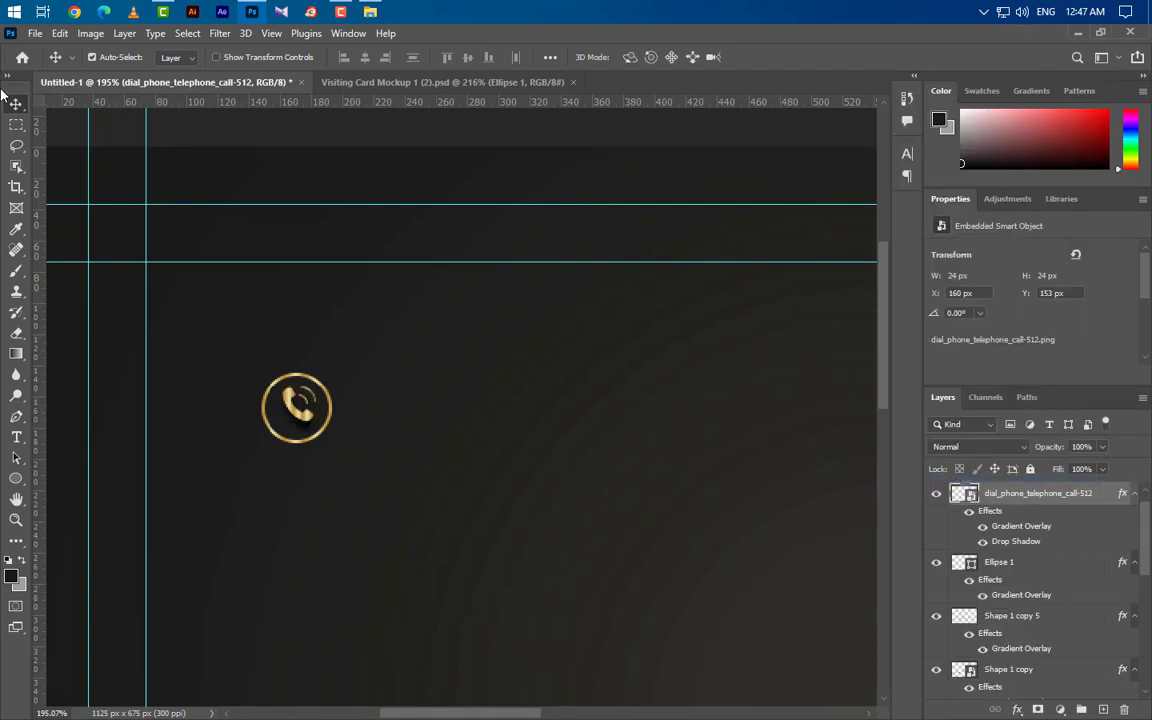
{"action": "key", "text": "Left"}
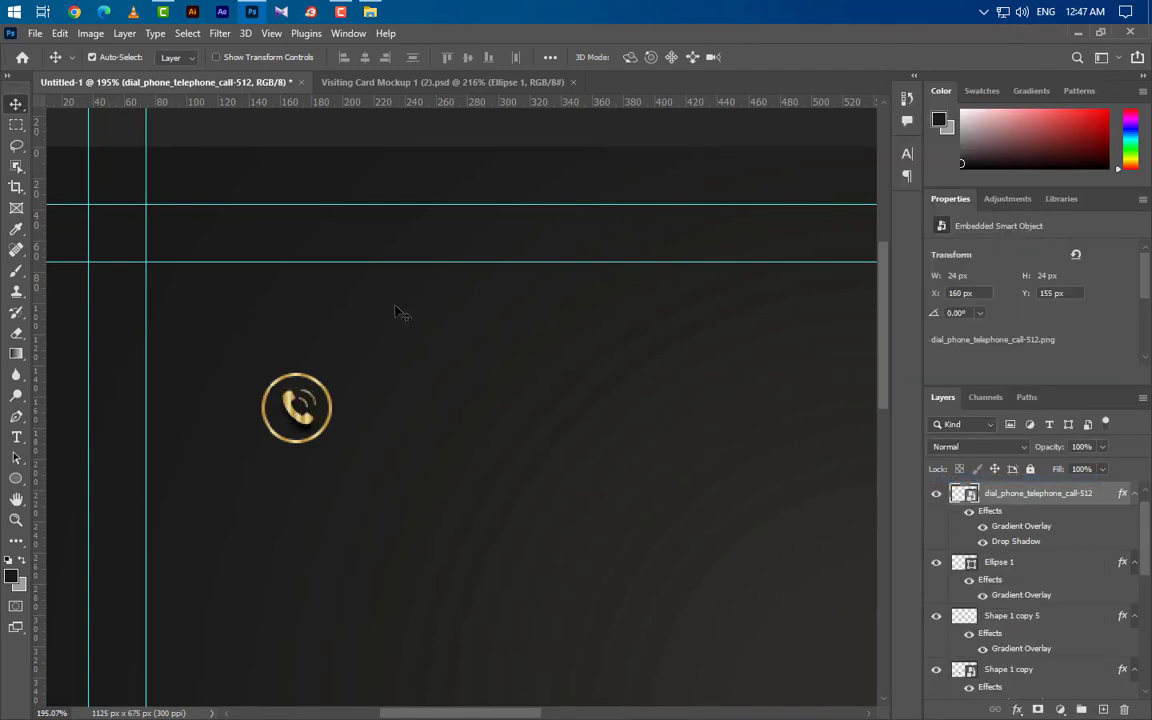
{"action": "key", "text": "Down"}
{"action": "key", "text": "Down"}
{"action": "key", "text": "Down"}
{"action": "double_click", "coordinate": [1013, 532]}
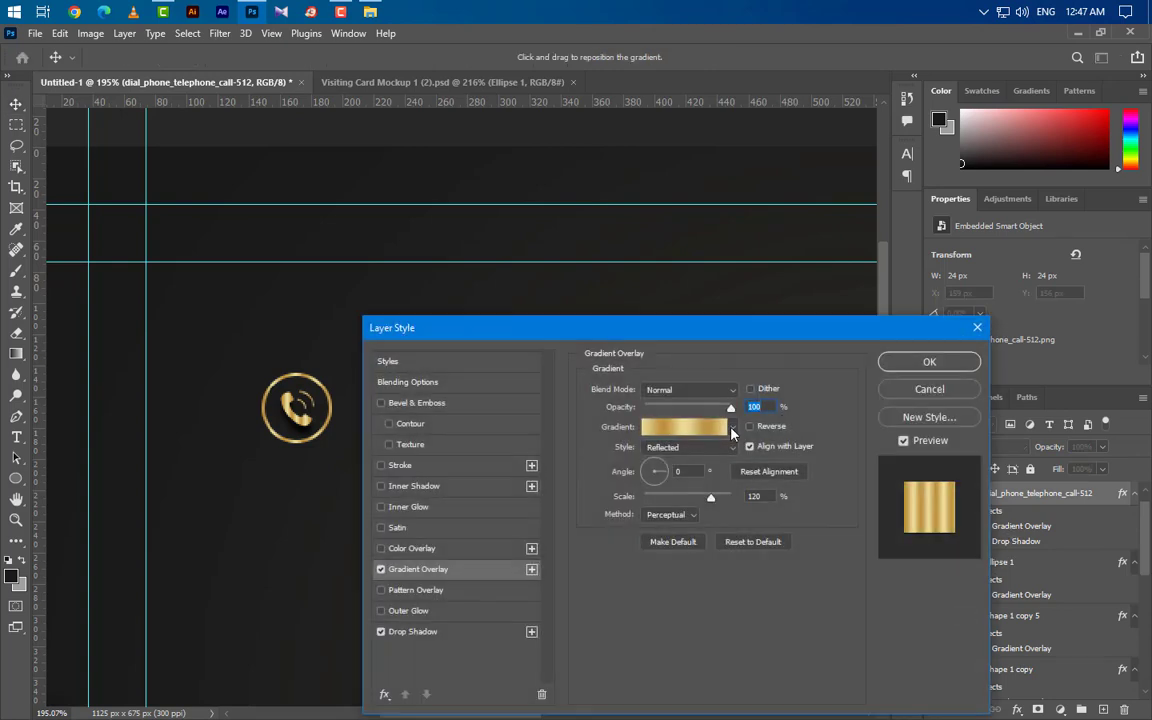
{"action": "left_click", "coordinate": [726, 453]}
{"action": "left_click", "coordinate": [716, 463]}
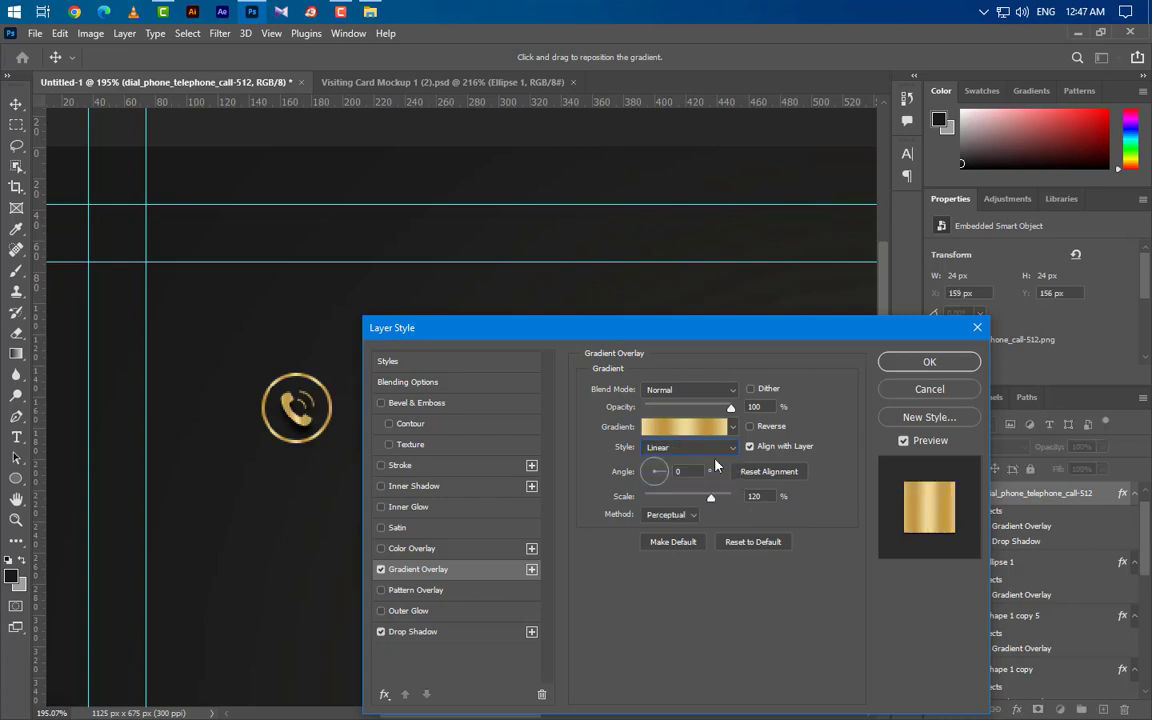
{"action": "left_click", "coordinate": [922, 365]}
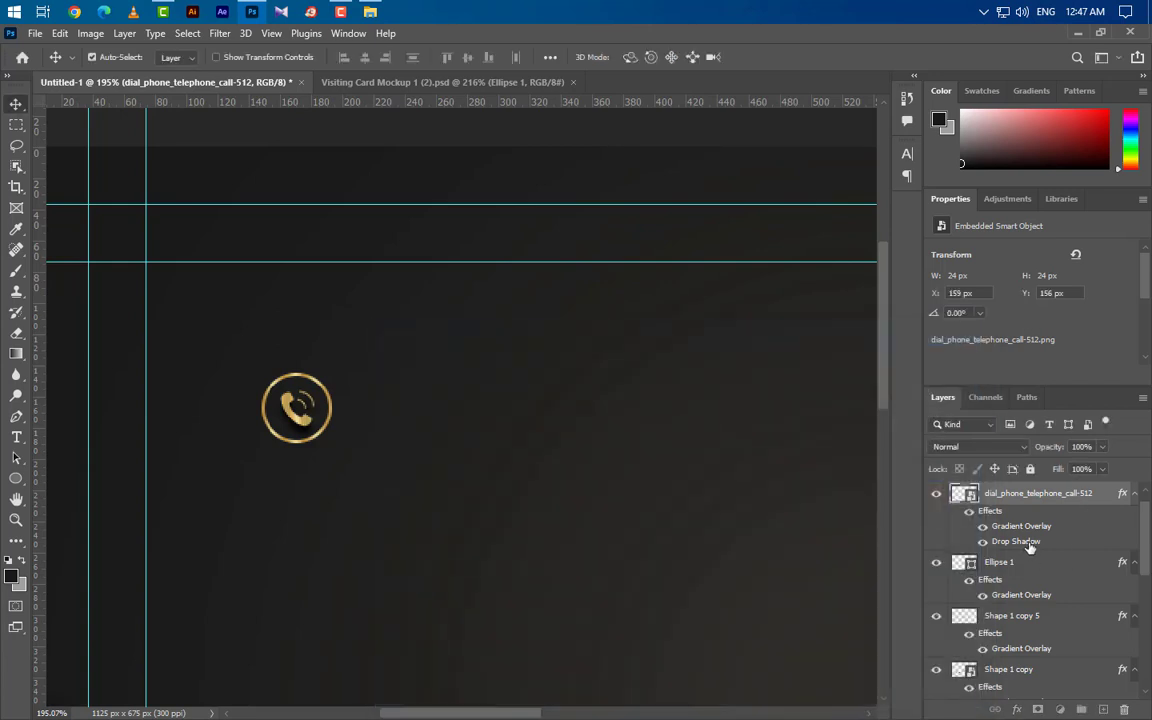
{"action": "left_click_drag", "start_coordinate": [1030, 543], "coordinate": [1127, 710]}
Step: Change the ring's Gradient Overlay style to Linear
{"action": "left_click", "coordinate": [1033, 585]}
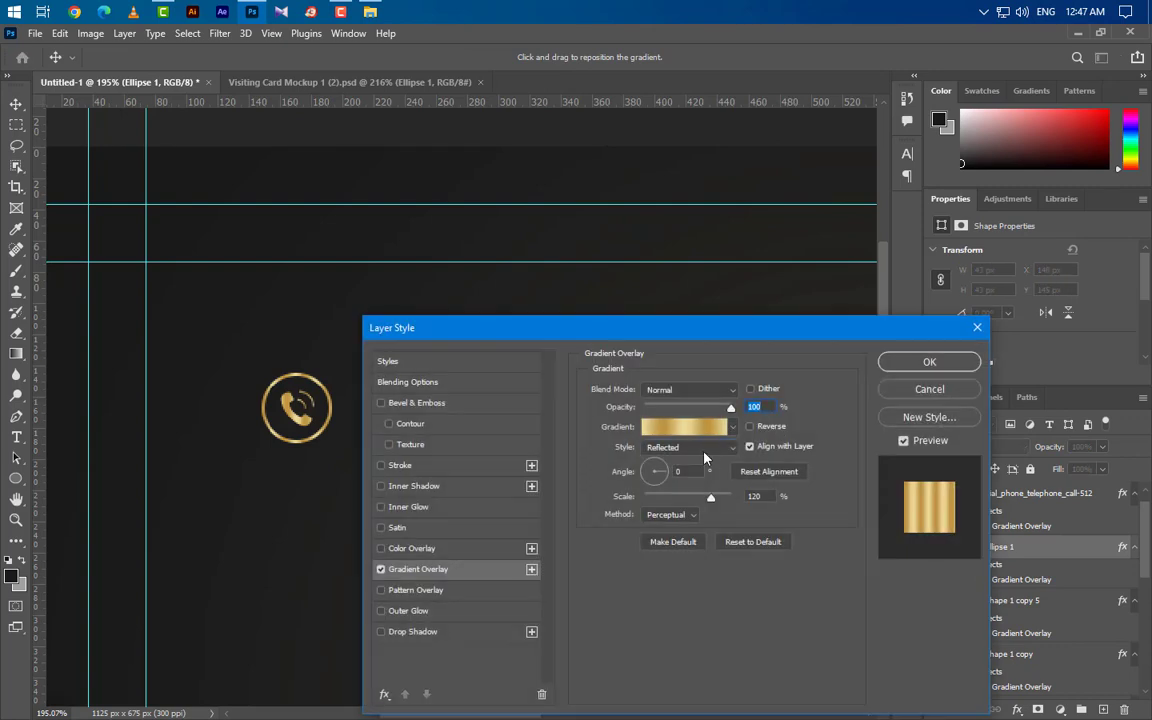
{"action": "left_click", "coordinate": [688, 447]}
{"action": "left_click", "coordinate": [690, 462]}
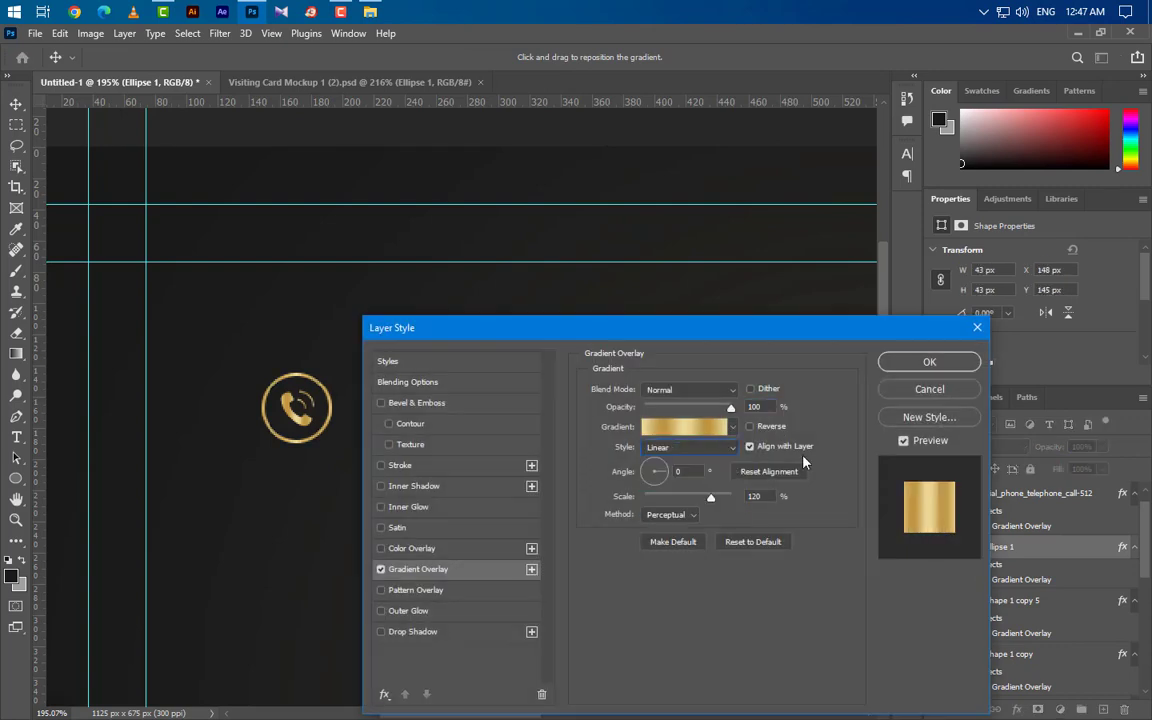
{"action": "left_click", "coordinate": [938, 363]}
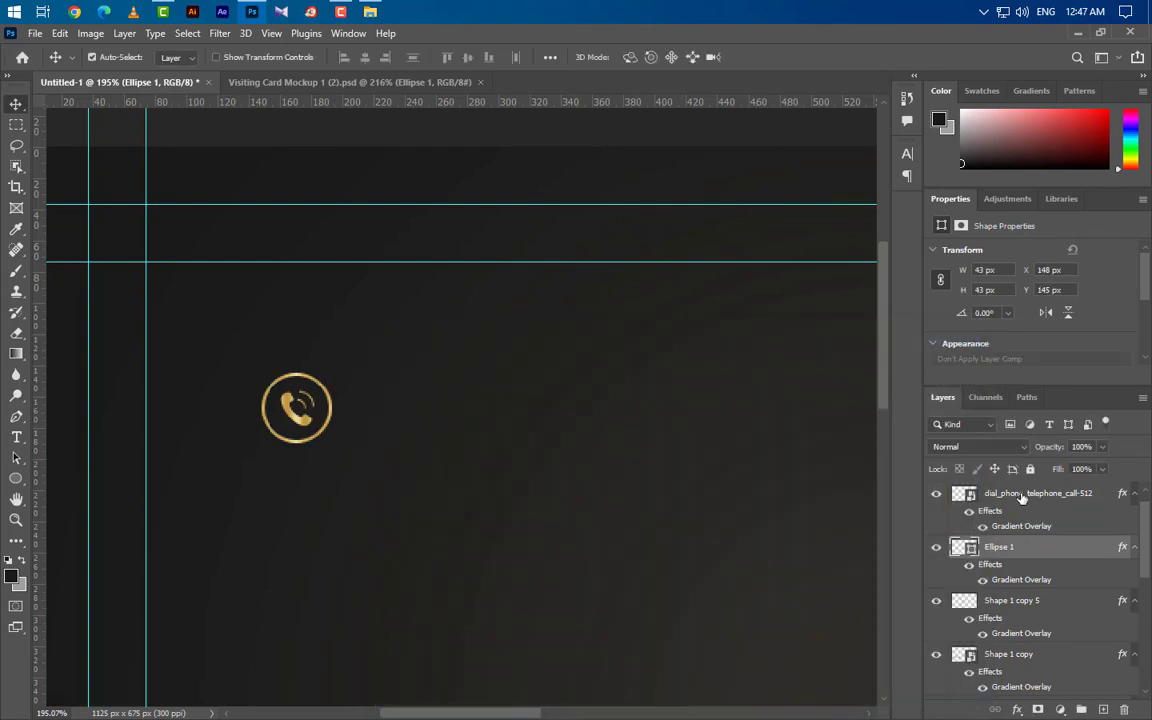
{"action": "left_click", "coordinate": [1040, 493]}
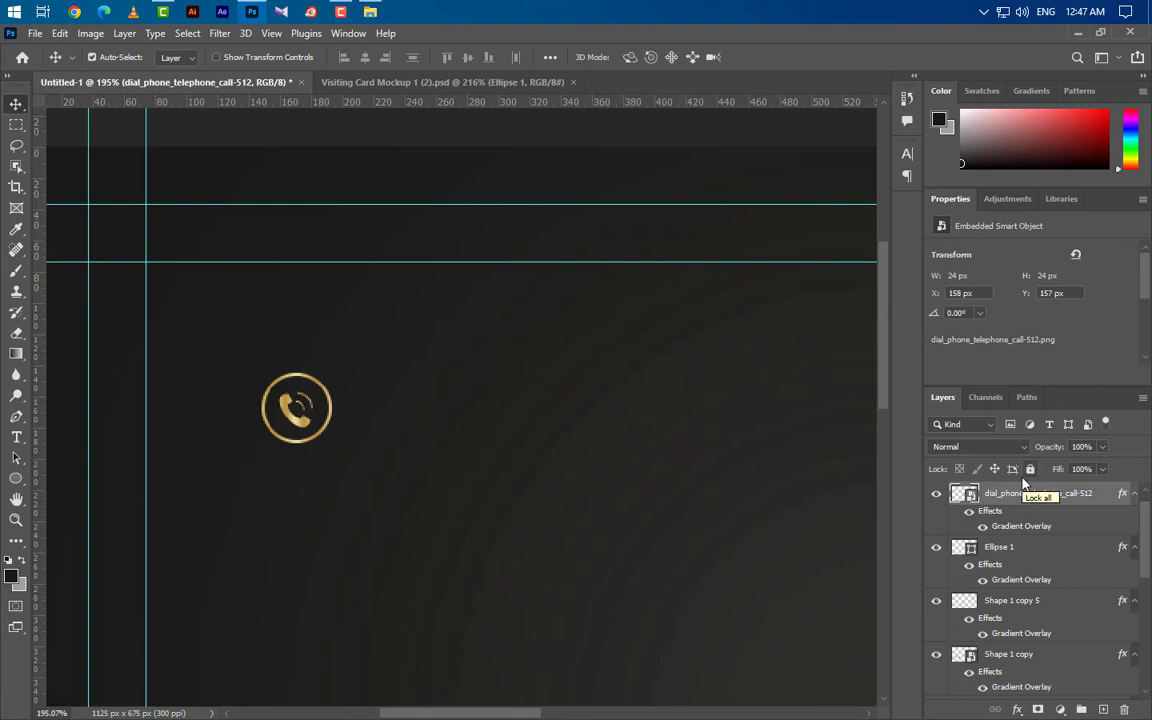
Step: Add the phone number right of the icon in Poppins Regular 6 pt
{"action": "left_click", "coordinate": [16, 437]}
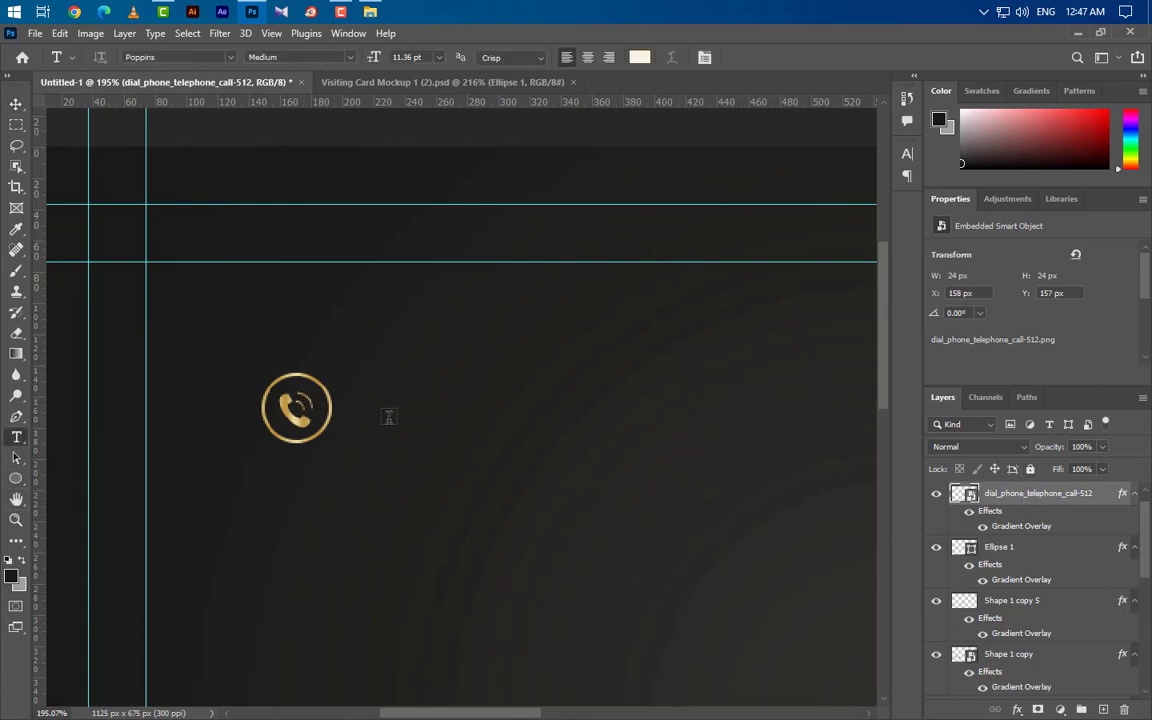
{"action": "left_click", "coordinate": [404, 415]}
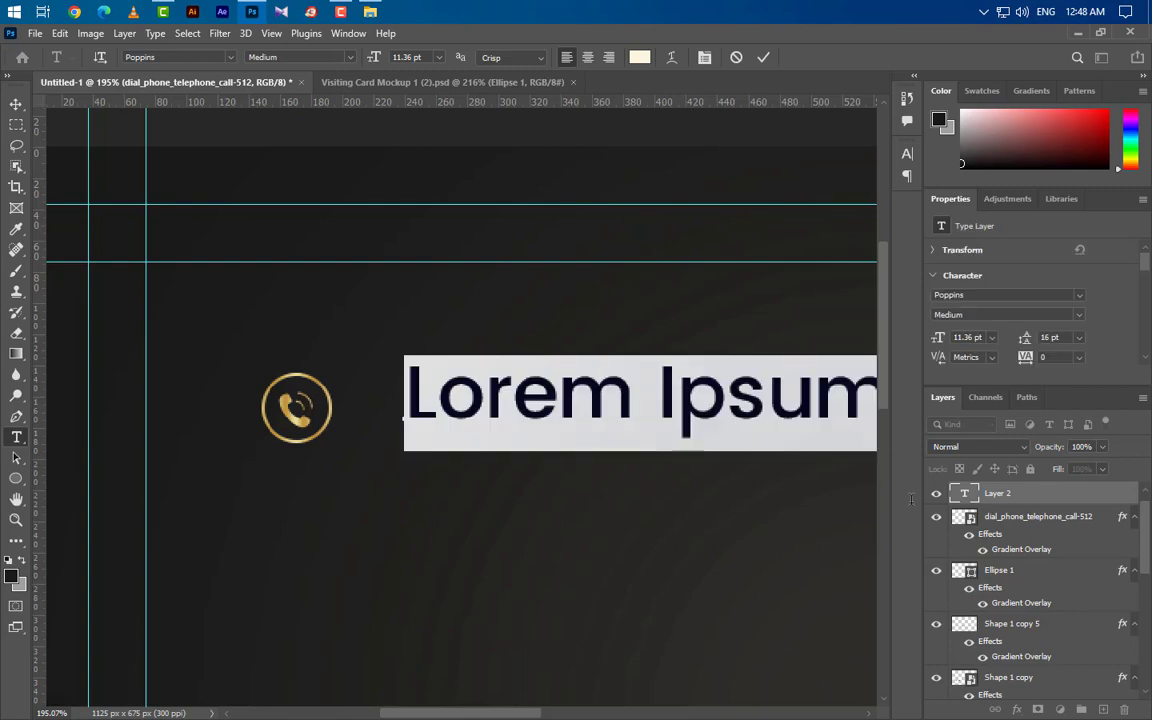
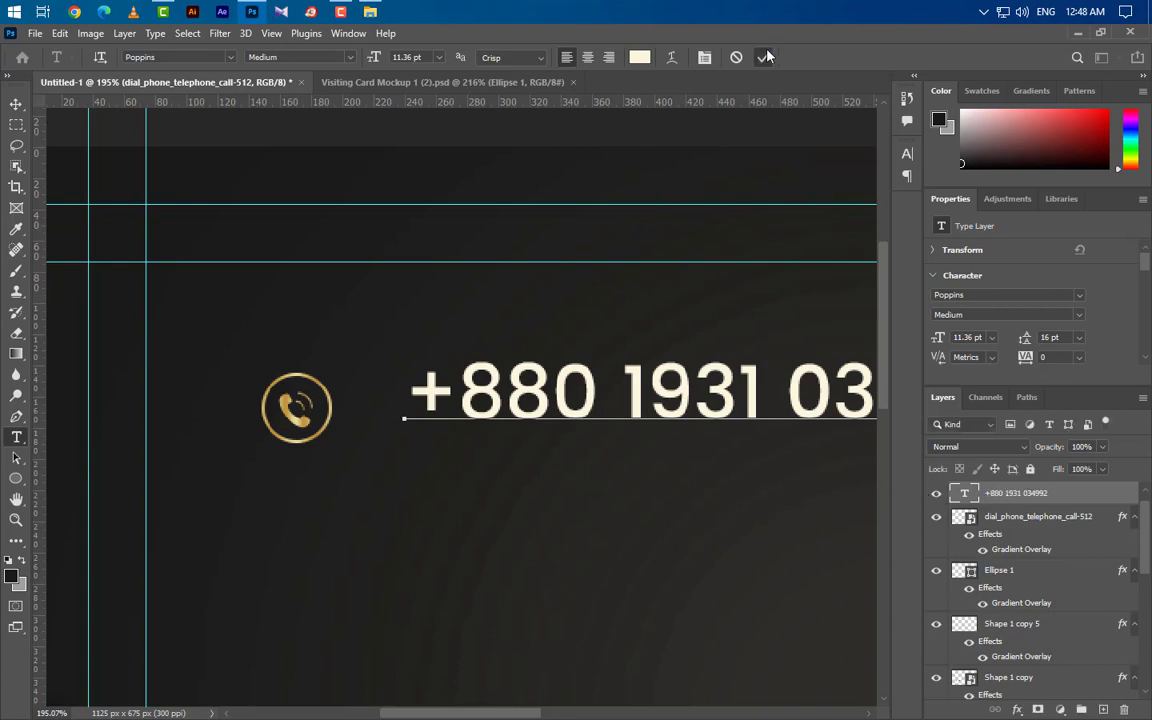
{"action": "left_click", "coordinate": [763, 57]}
{"action": "key", "text": "v"}
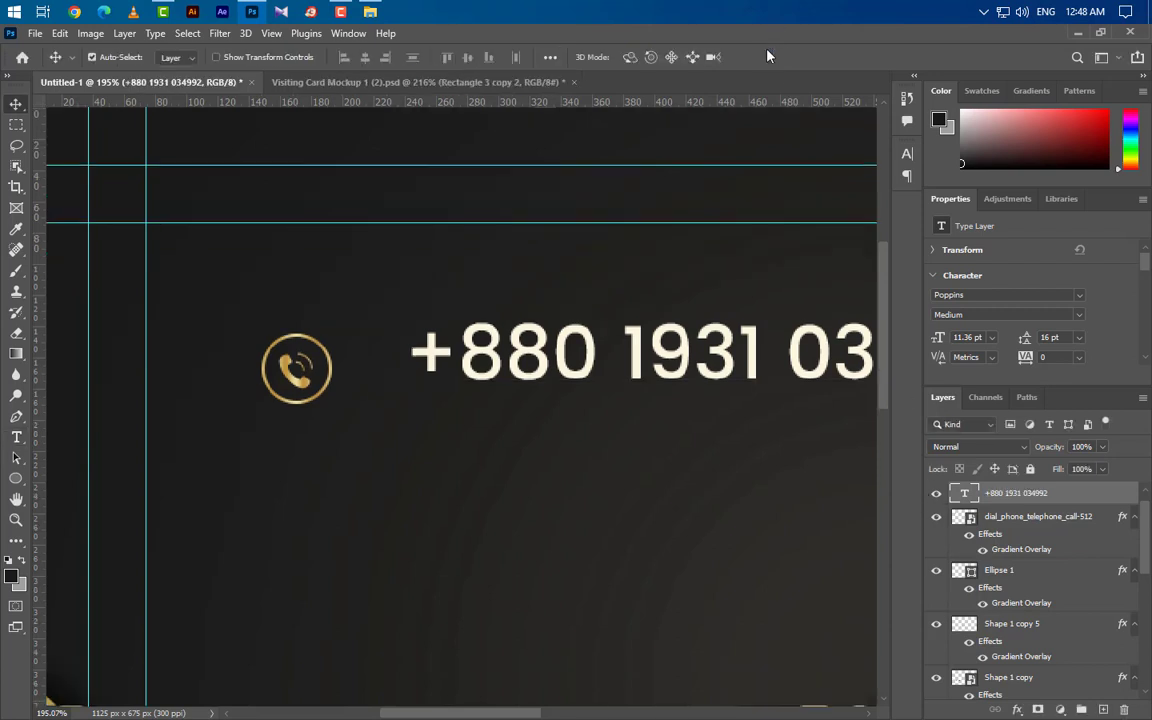
{"action": "left_click", "coordinate": [1075, 310]}
{"action": "left_click", "coordinate": [895, 300]}
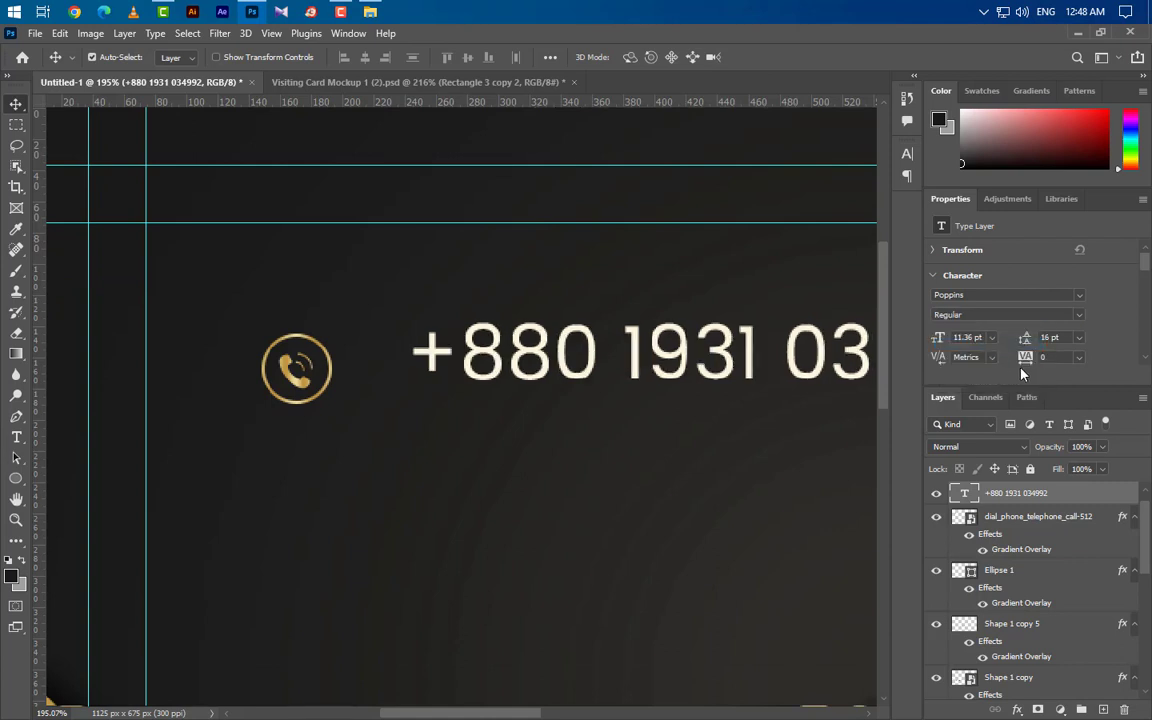
{"action": "type", "text": "6"}
{"action": "key", "text": "Return"}
Step: Centre the number vertically on the ring, nudge it closer, and draw a thin vertical bar below the icon
{"action": "key", "text": "ctrl"}
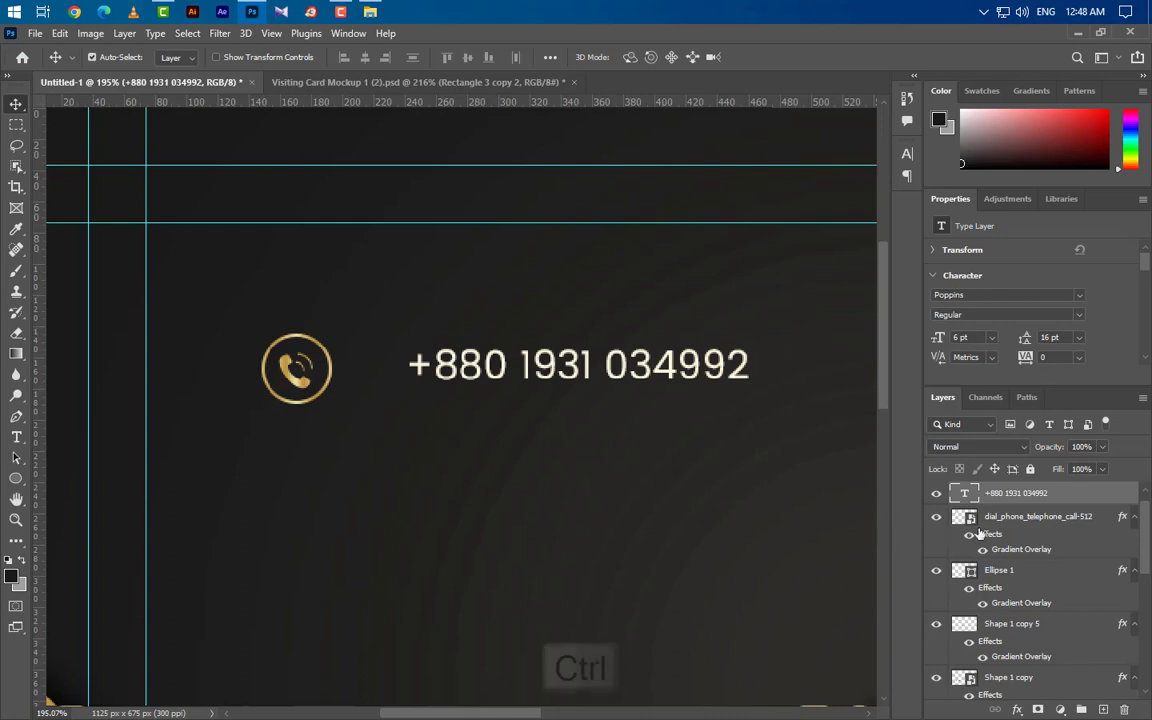
{"action": "left_click", "coordinate": [975, 575], "text": "ctrl"}
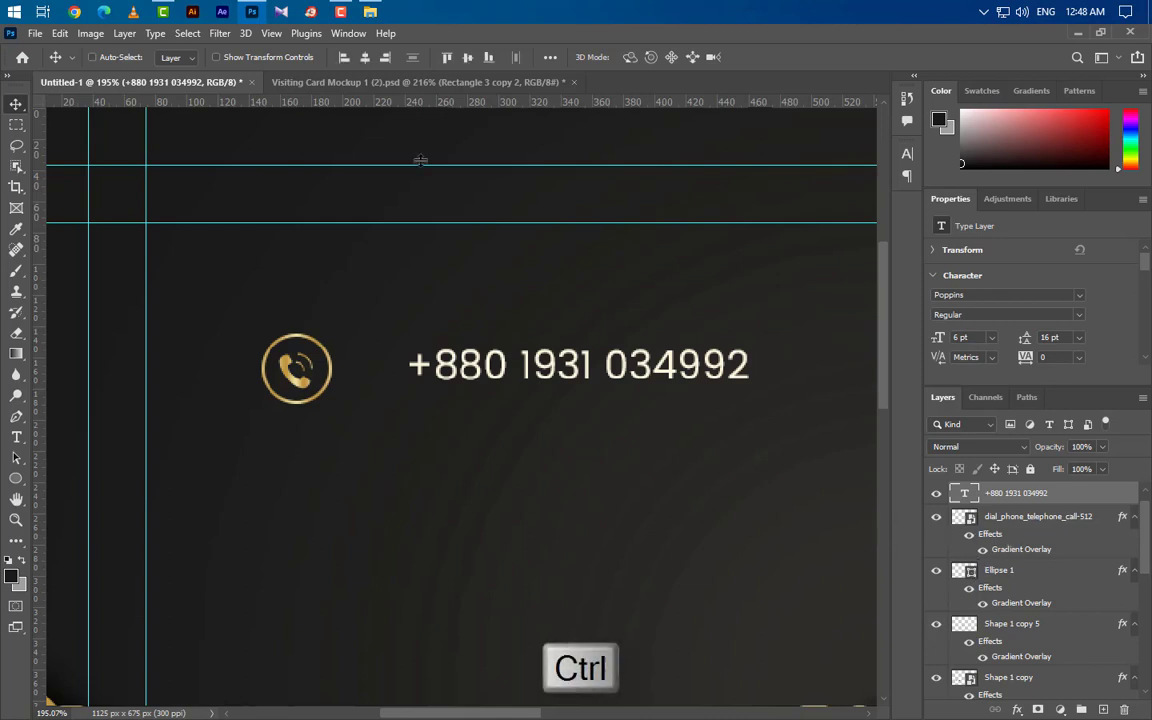
{"action": "left_click", "coordinate": [467, 57]}
{"action": "key", "text": "ctrl+d"}
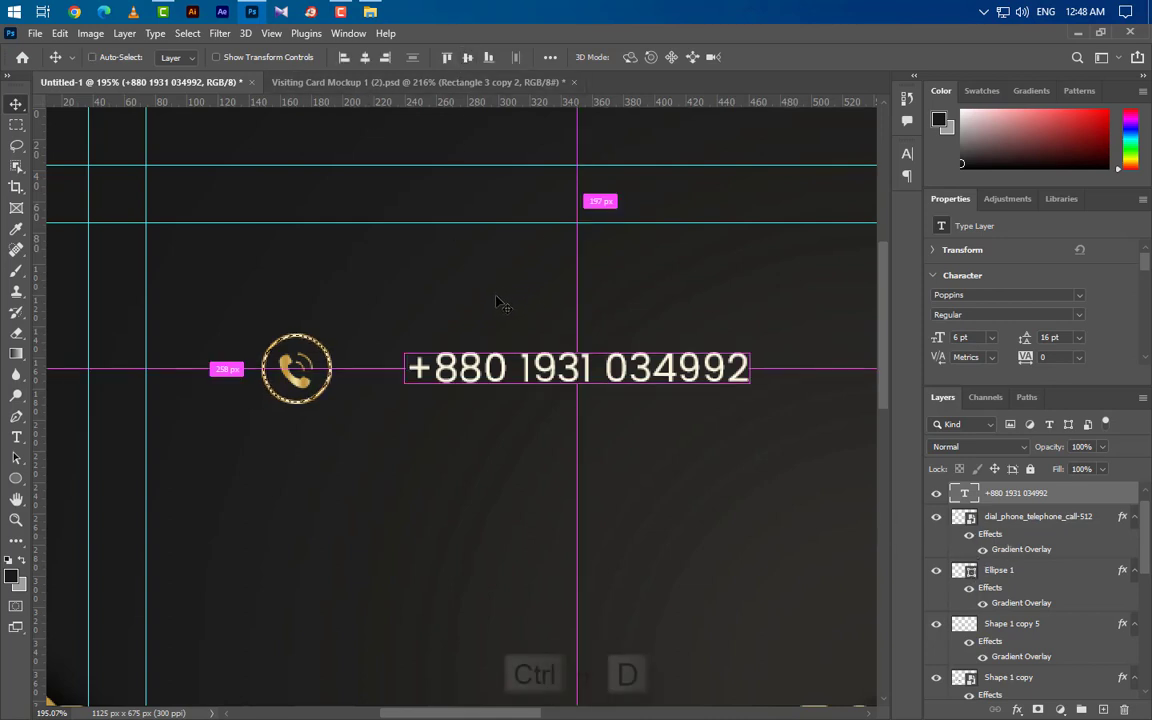
{"action": "key", "text": "Left"}
{"action": "key", "text": "Left"}
{"action": "key", "text": "Left"}
{"action": "key", "text": "Left"}
{"action": "key", "text": "Left"}
{"action": "key", "text": "Left"}
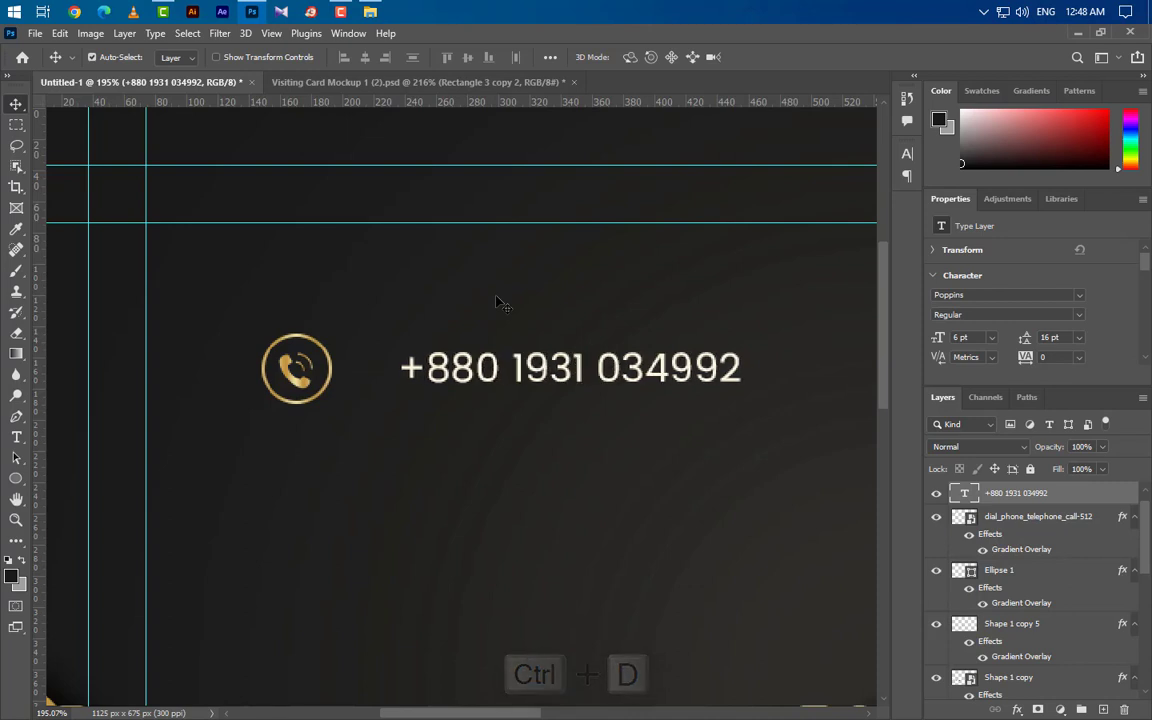
{"action": "key", "text": "Left"}
{"action": "key", "text": "Left"}
{"action": "key", "text": "Left"}
{"action": "key", "text": "Left"}
{"action": "key", "text": "Left"}
{"action": "key", "text": "Left"}
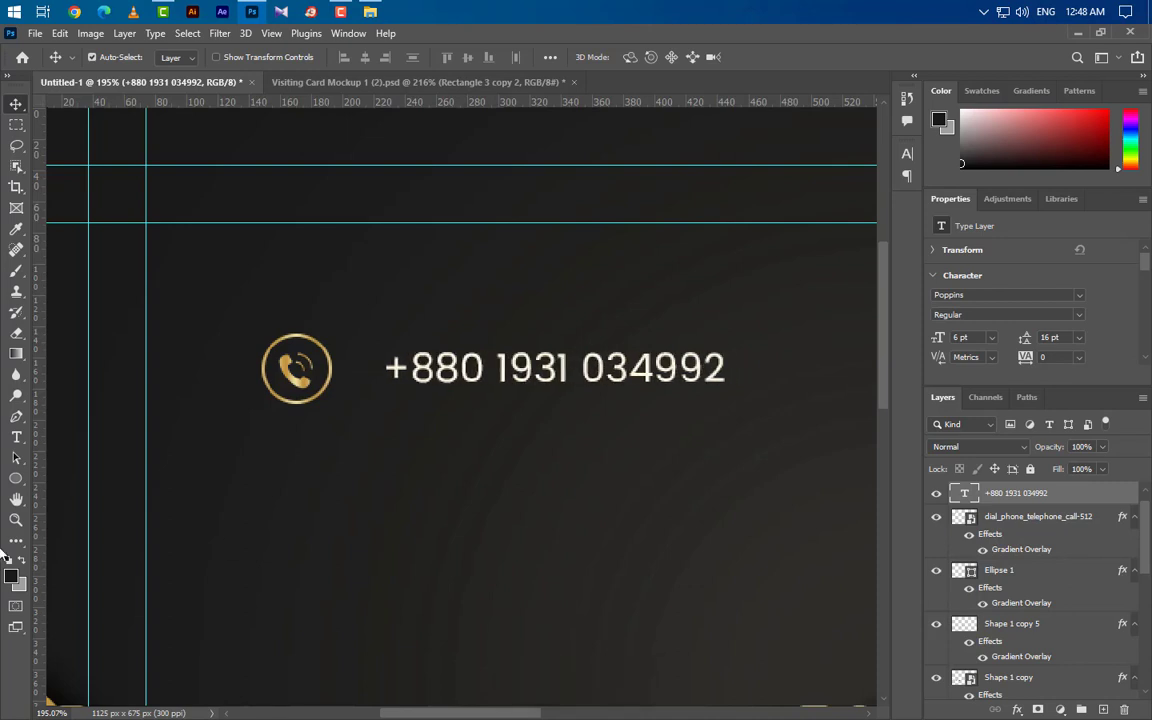
{"action": "left_click_drag", "start_coordinate": [18, 480], "coordinate": [82, 478]}
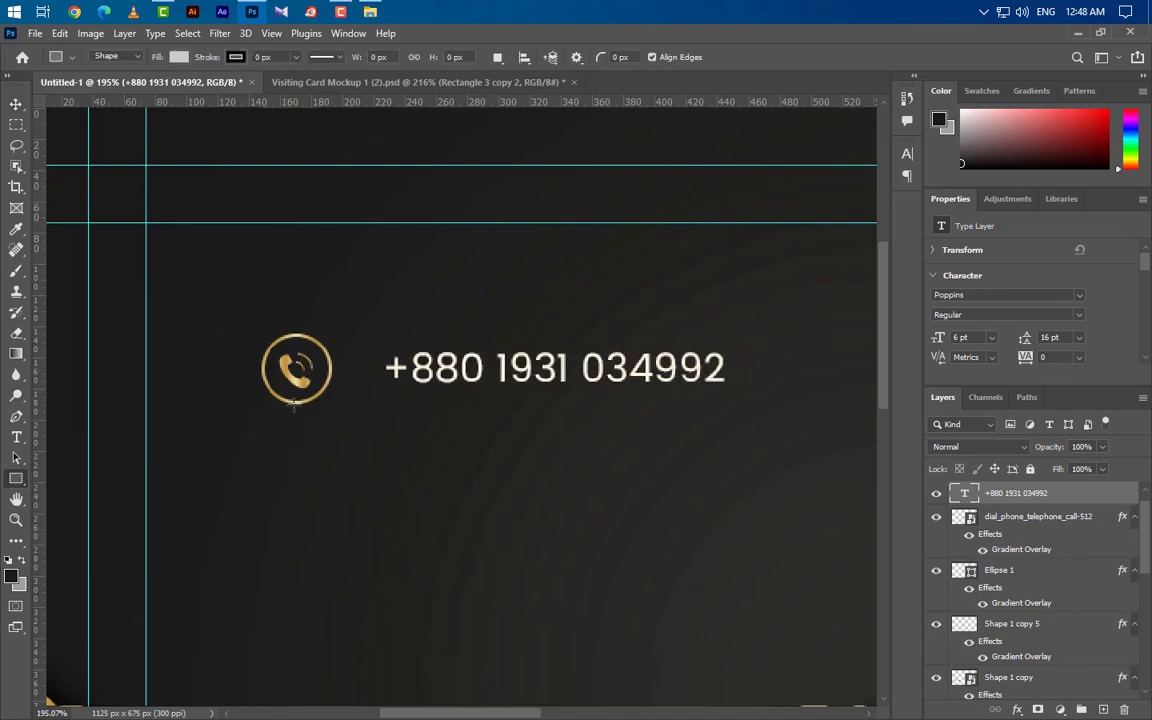
{"action": "left_click_drag", "start_coordinate": [293, 392], "coordinate": [293, 443]}
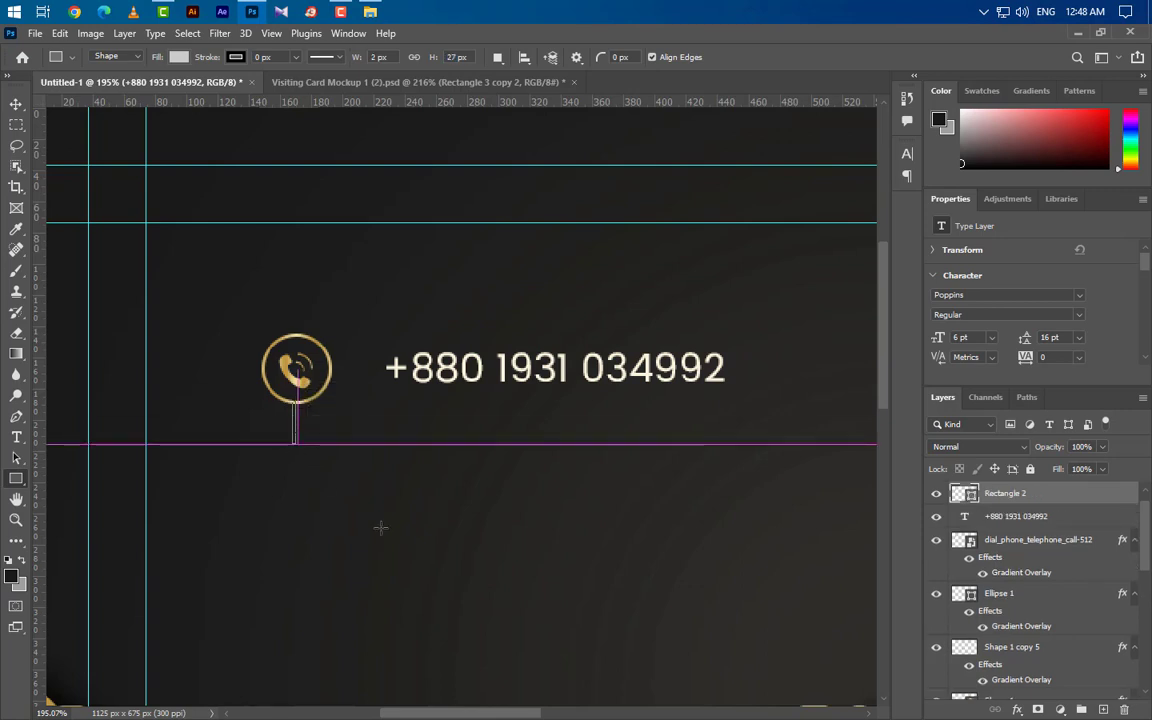
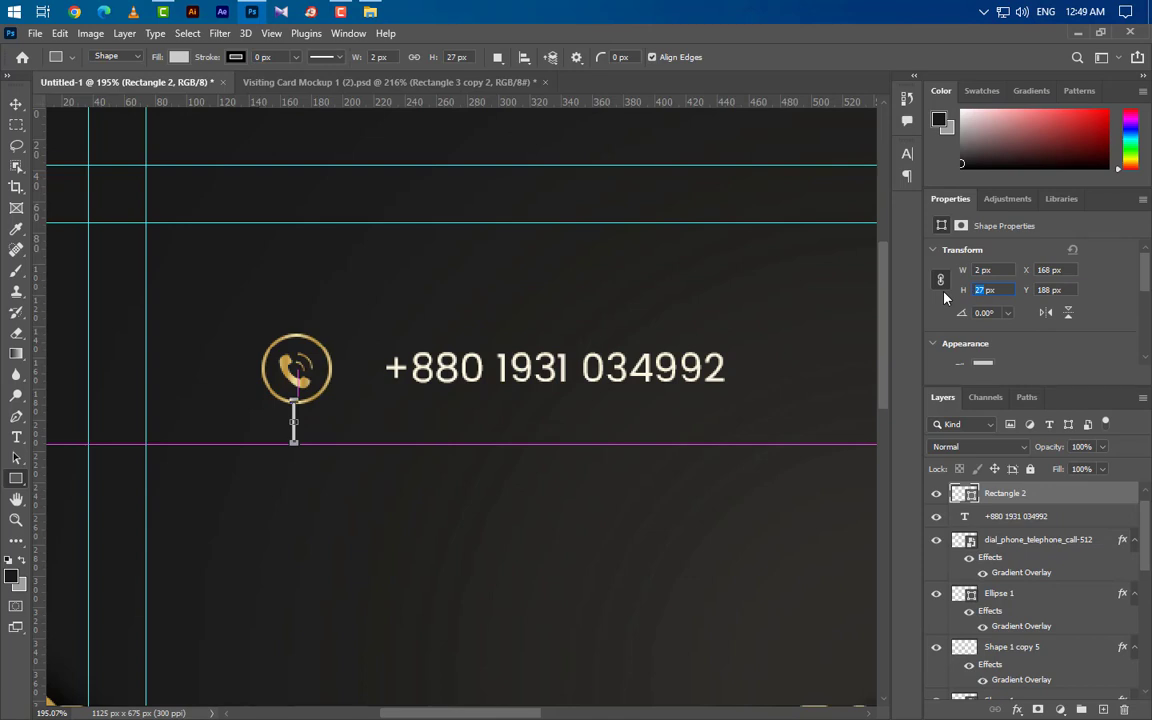
Step: Resize the connector line to 2 × 20 px and fill it with the icon's gold (#dfd194)
{"action": "type", "text": "20"}
{"action": "key", "text": "Return"}
{"action": "key", "text": "v"}
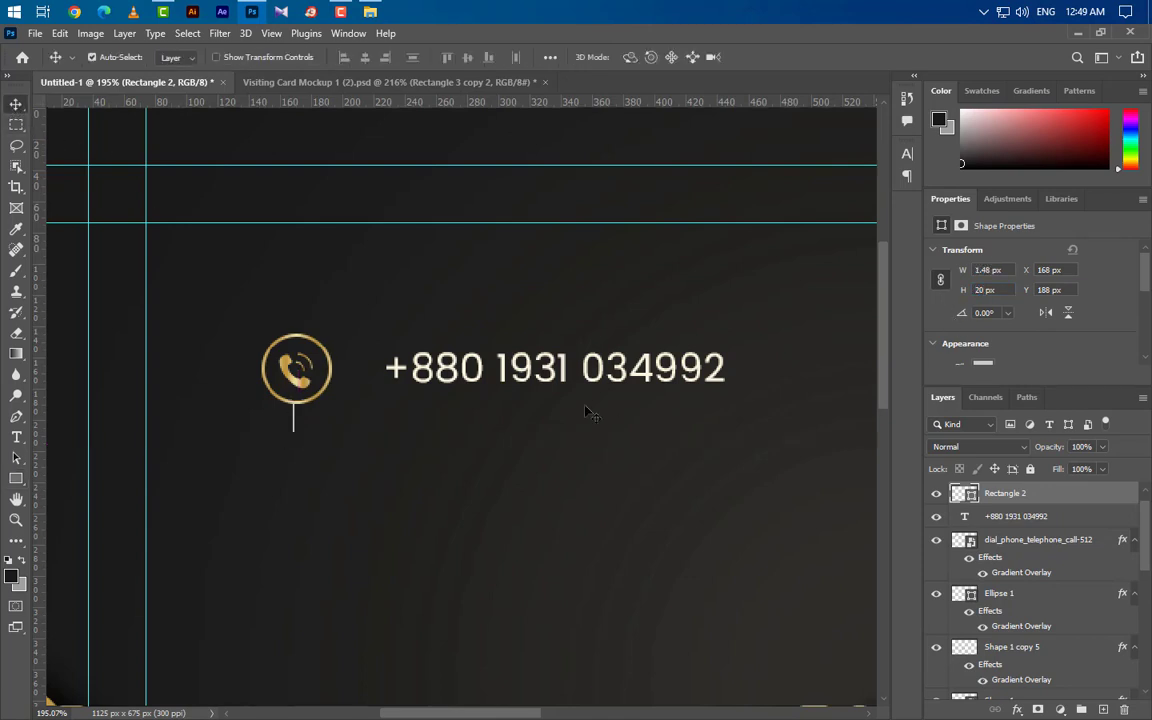
{"action": "scroll", "coordinate": [385, 407], "scroll_direction": "up", "scroll_amount": 3}
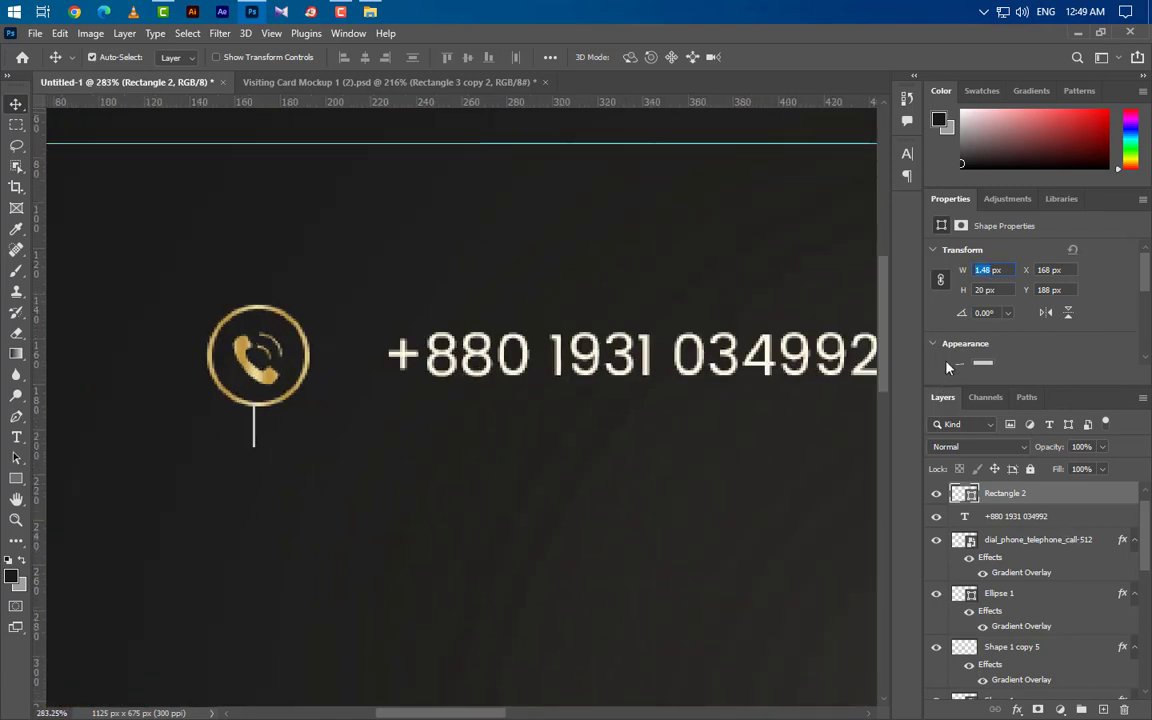
{"action": "type", "text": "2"}
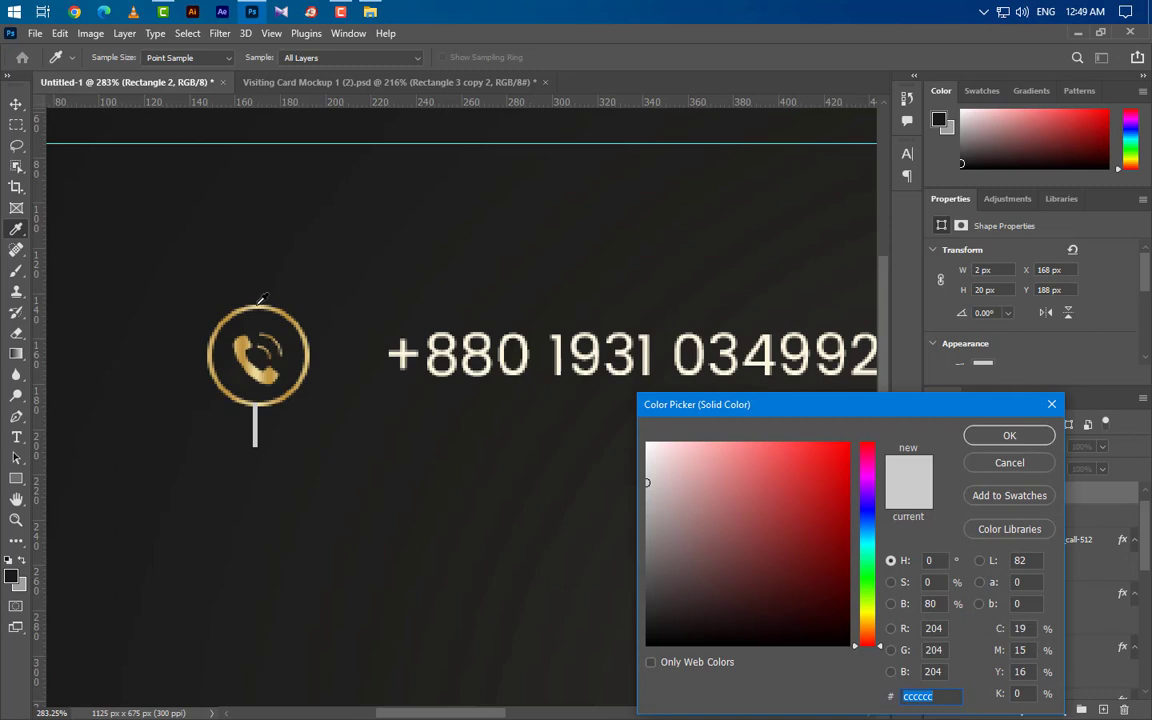
{"action": "left_click", "coordinate": [258, 305]}
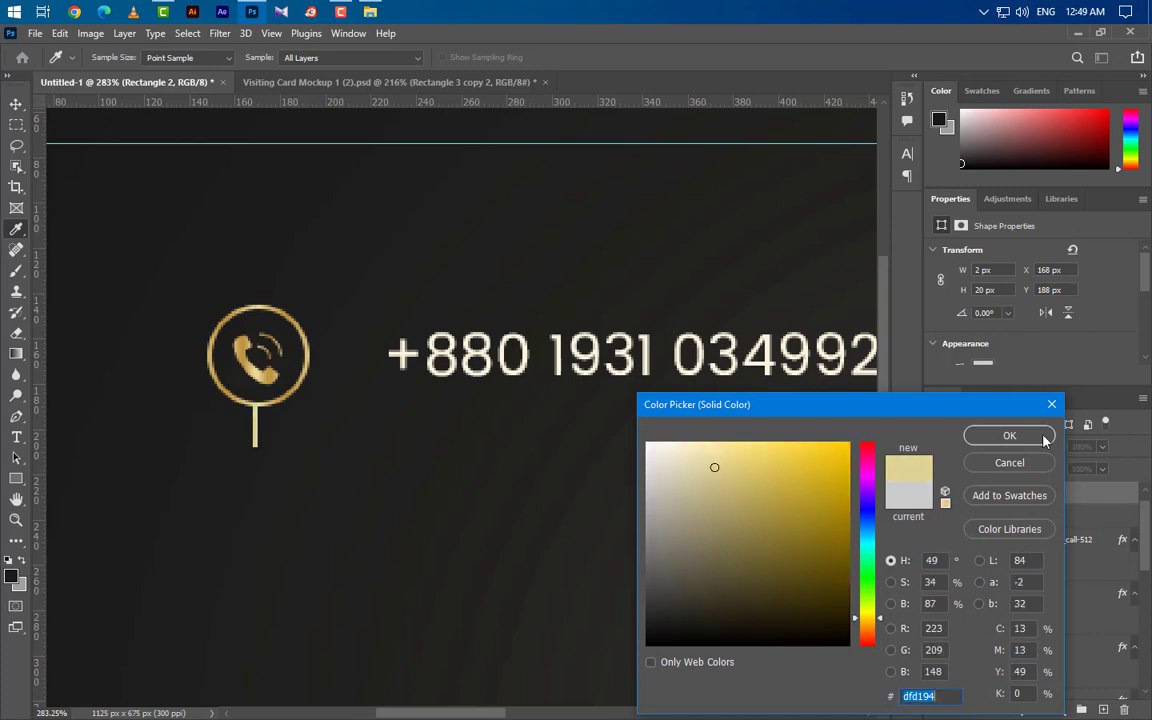
{"action": "left_click", "coordinate": [1043, 440]}
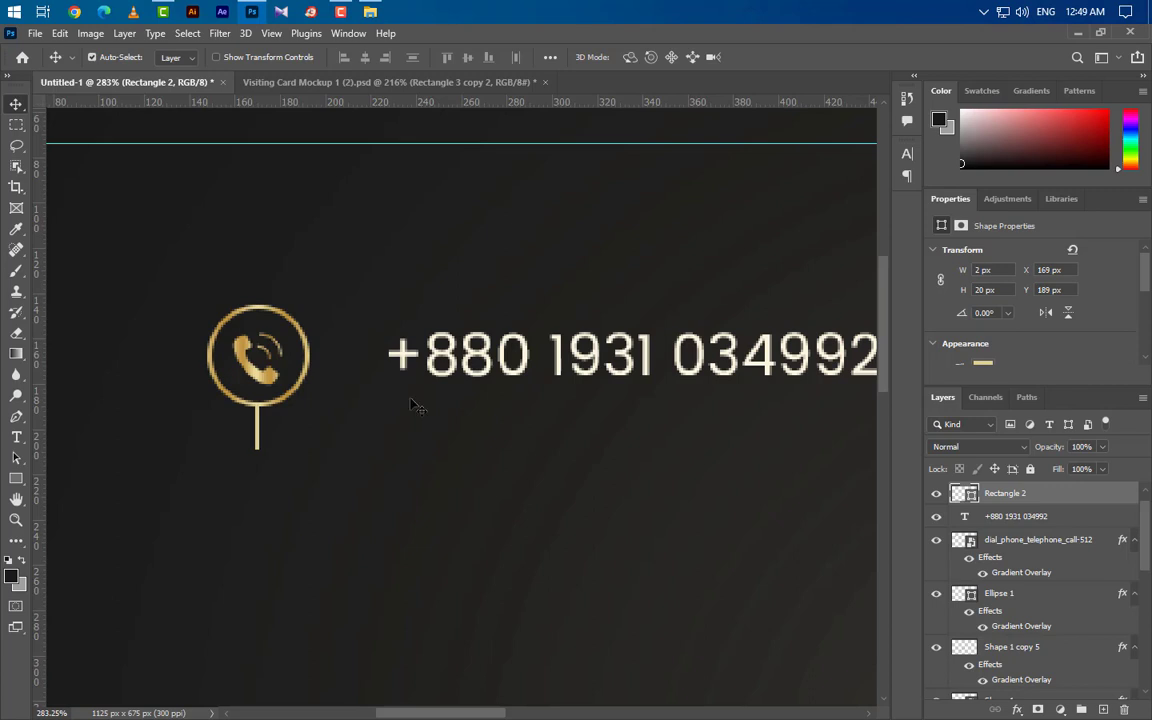
{"action": "scroll", "coordinate": [182, 435], "scroll_direction": "down", "scroll_amount": 4}
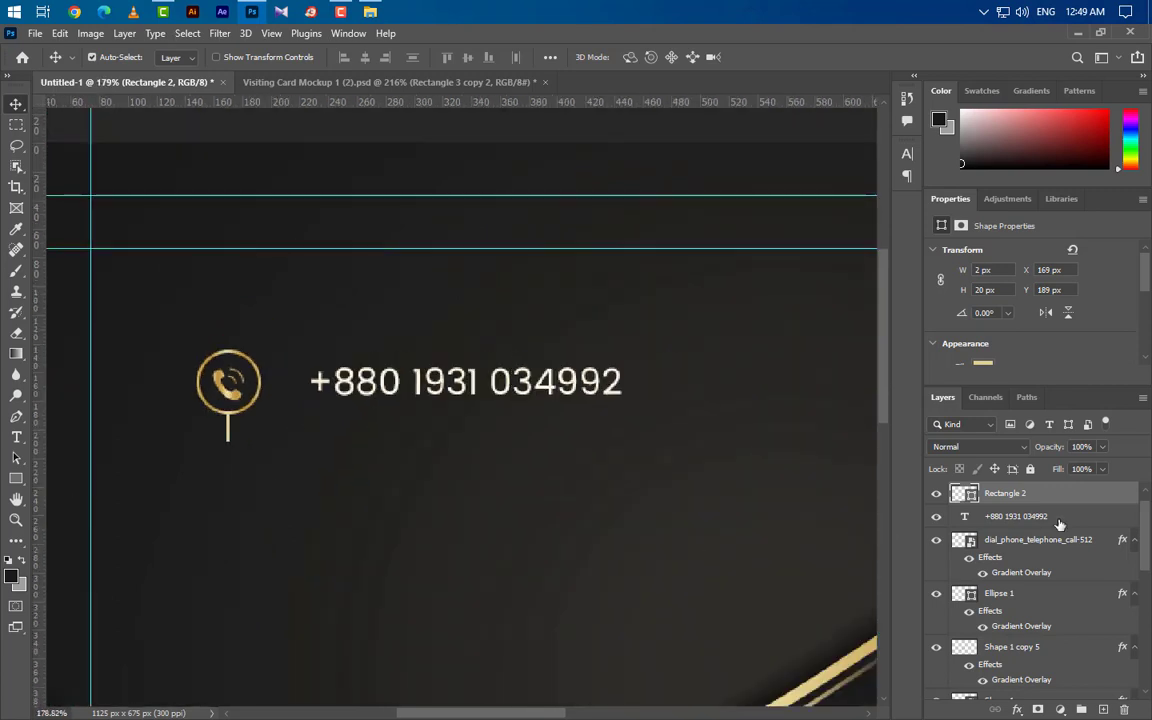
Step: Group the phone row's number, icon, circle and line layers together
{"action": "left_click", "coordinate": [1059, 517], "text": "ctrl"}
{"action": "left_click", "coordinate": [1065, 540], "text": "ctrl"}
{"action": "left_click", "coordinate": [1068, 595], "text": "ctrl"}
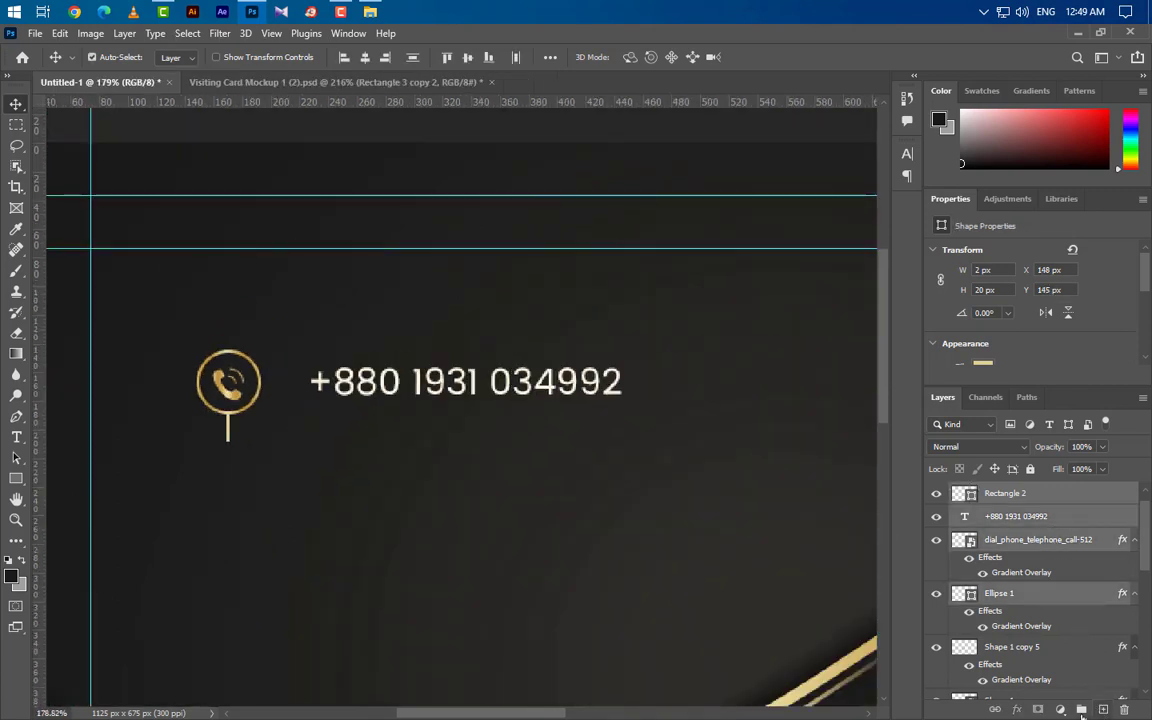
{"action": "left_click", "coordinate": [1081, 709]}
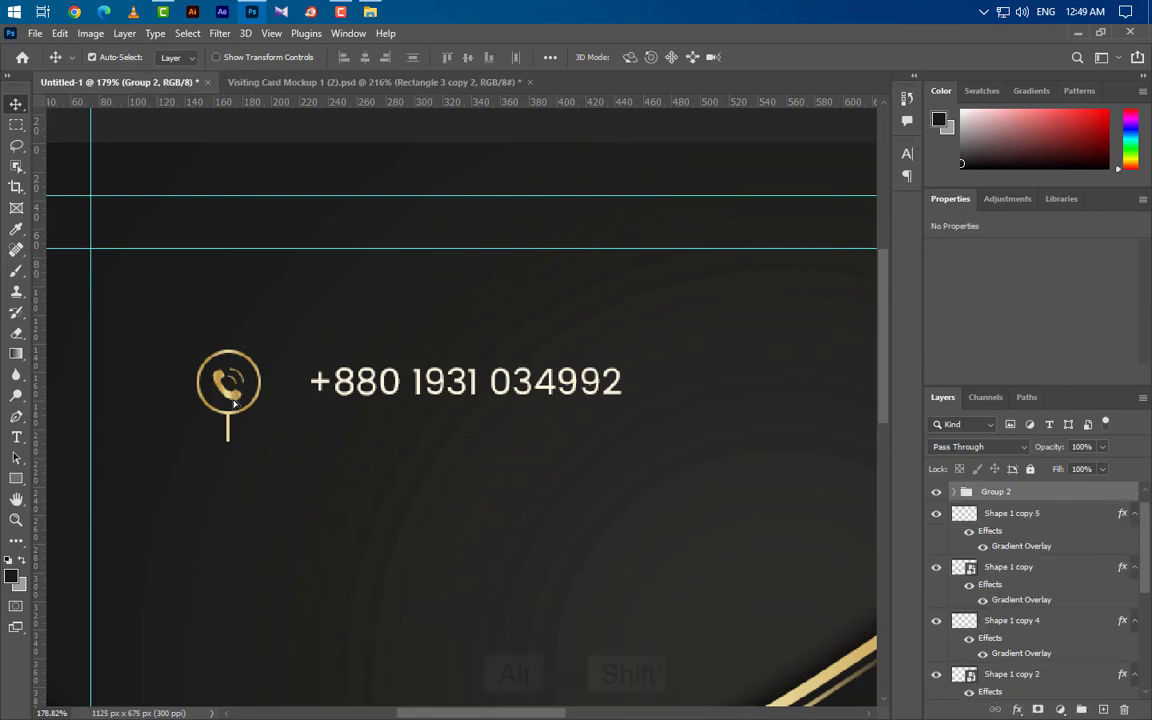
Step: Duplicate the row group into three more rows below and delete the last row's trailing line
{"action": "left_click_drag", "start_coordinate": [235, 405], "coordinate": [235, 595]}
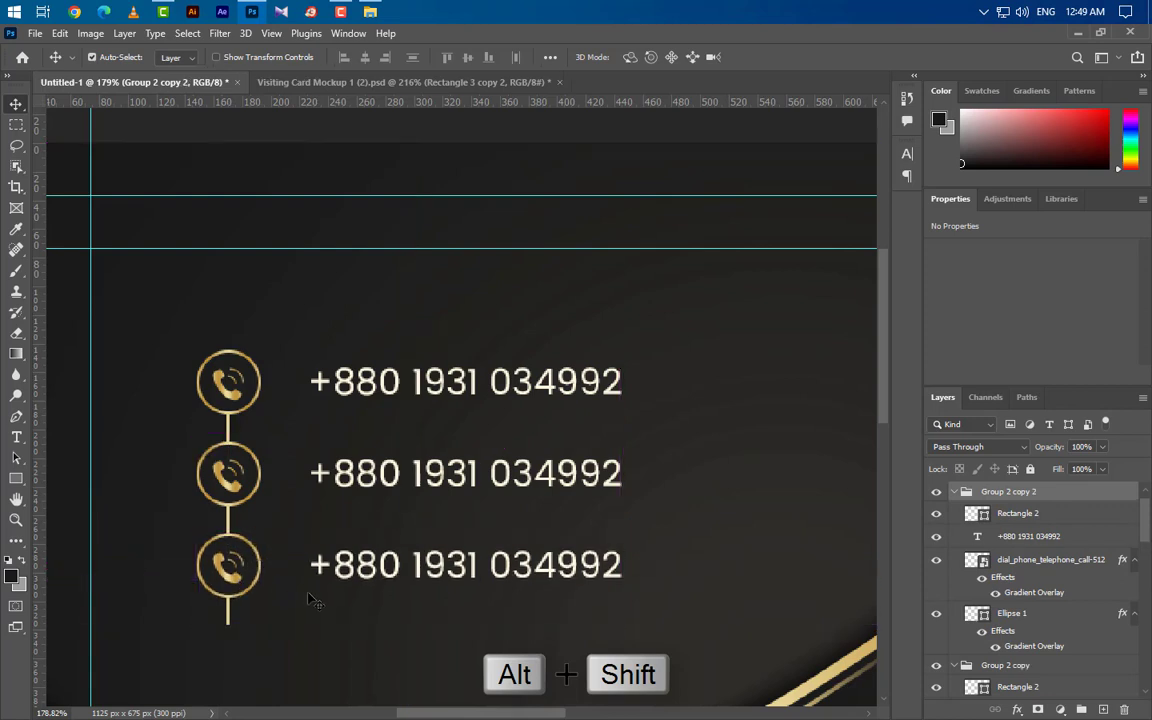
{"action": "scroll", "coordinate": [325, 616], "scroll_direction": "down", "scroll_amount": 3}
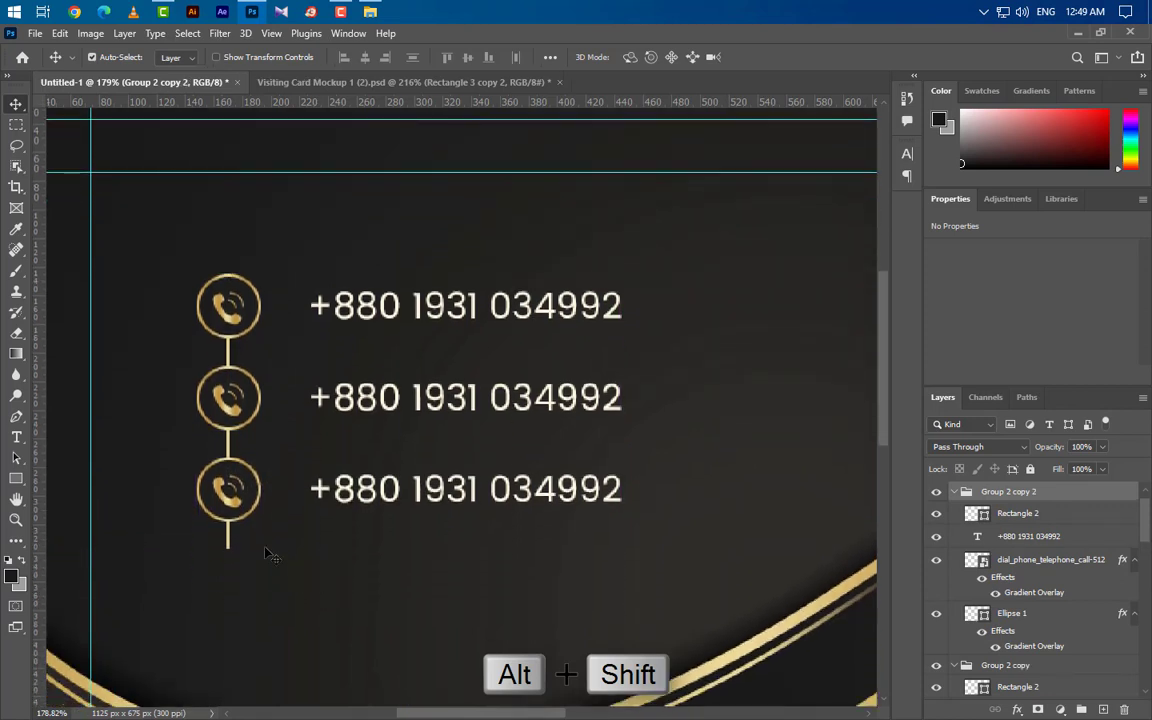
{"action": "left_click_drag", "start_coordinate": [235, 549], "coordinate": [235, 640]}
{"action": "key", "text": "Up"}
{"action": "key", "text": "Up"}
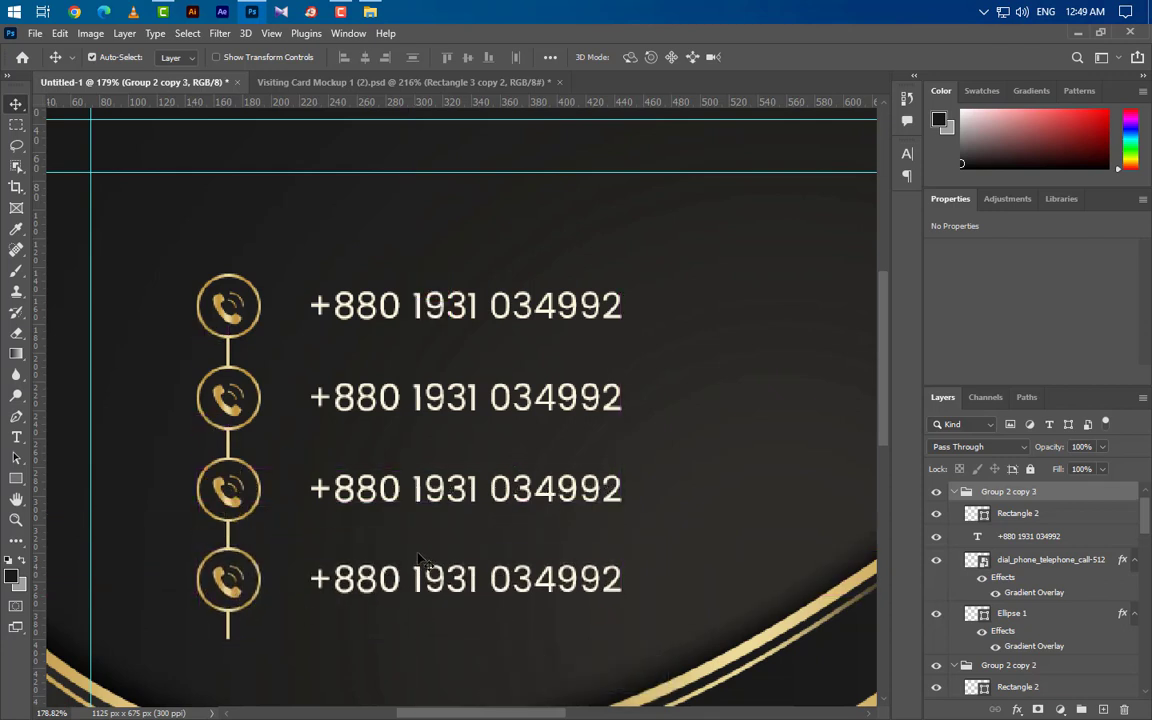
{"action": "left_click", "coordinate": [229, 633]}
{"action": "left_click_drag", "start_coordinate": [1098, 512], "coordinate": [1125, 708]}
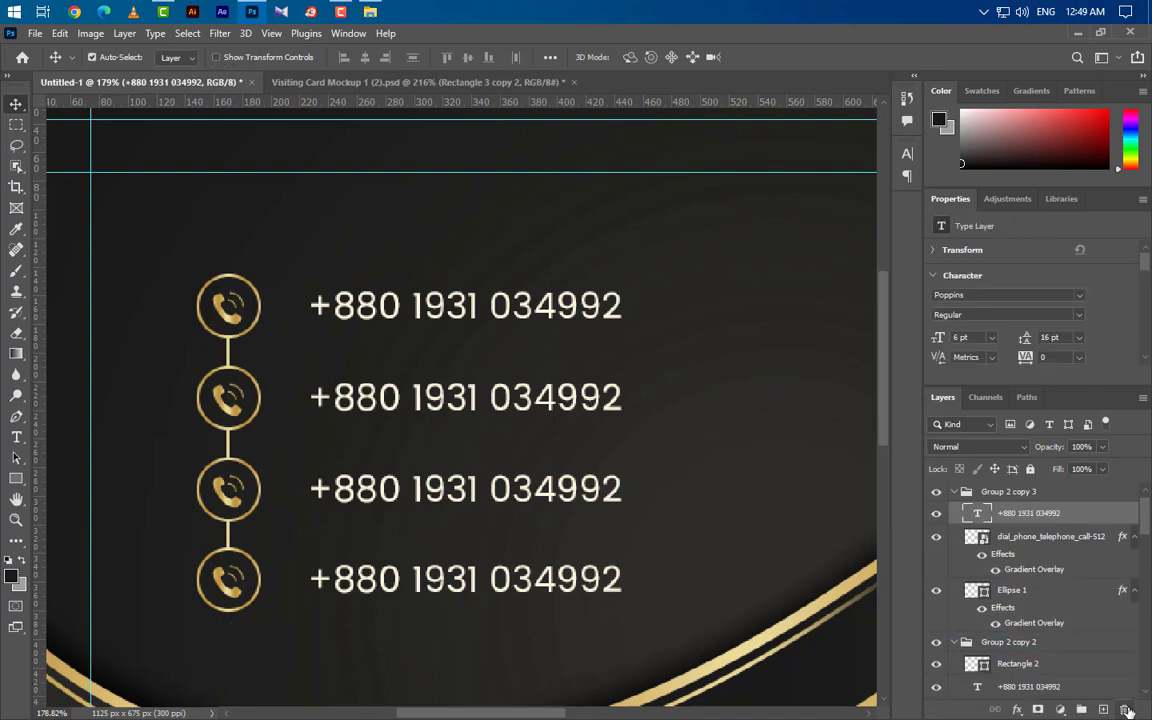
{"action": "left_click", "coordinate": [240, 414]}
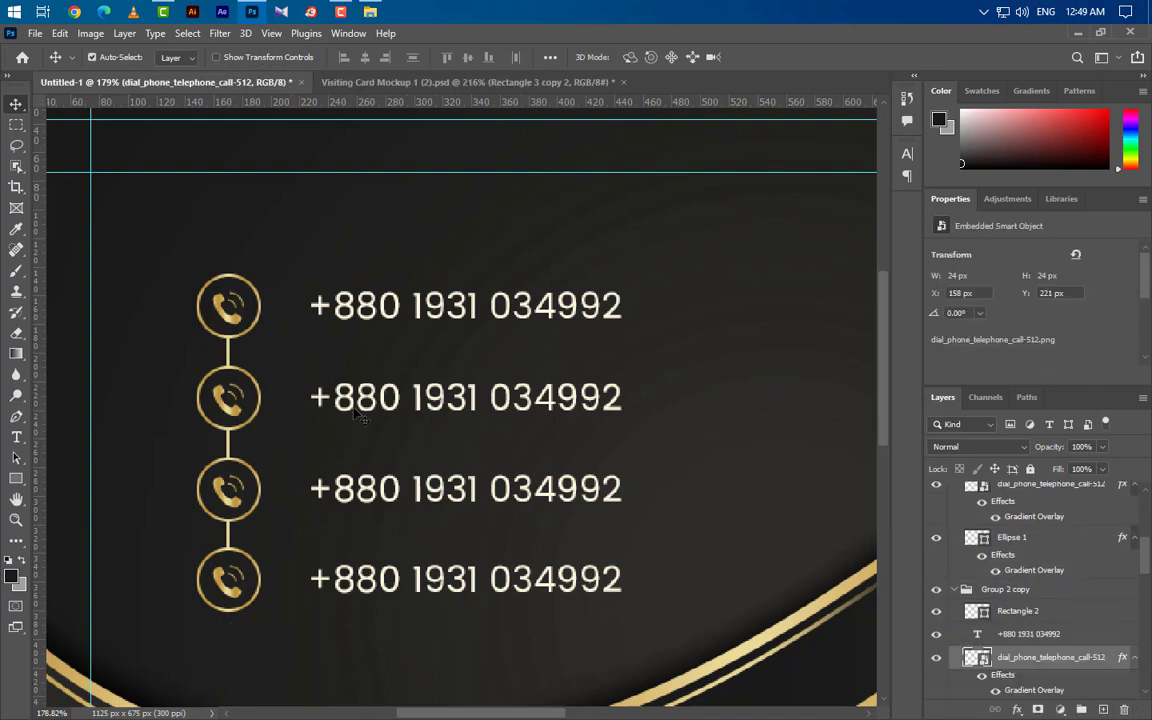
{"action": "left_click", "coordinate": [252, 11]}
{"action": "left_click_drag", "start_coordinate": [276, 140], "coordinate": [380, 370]}
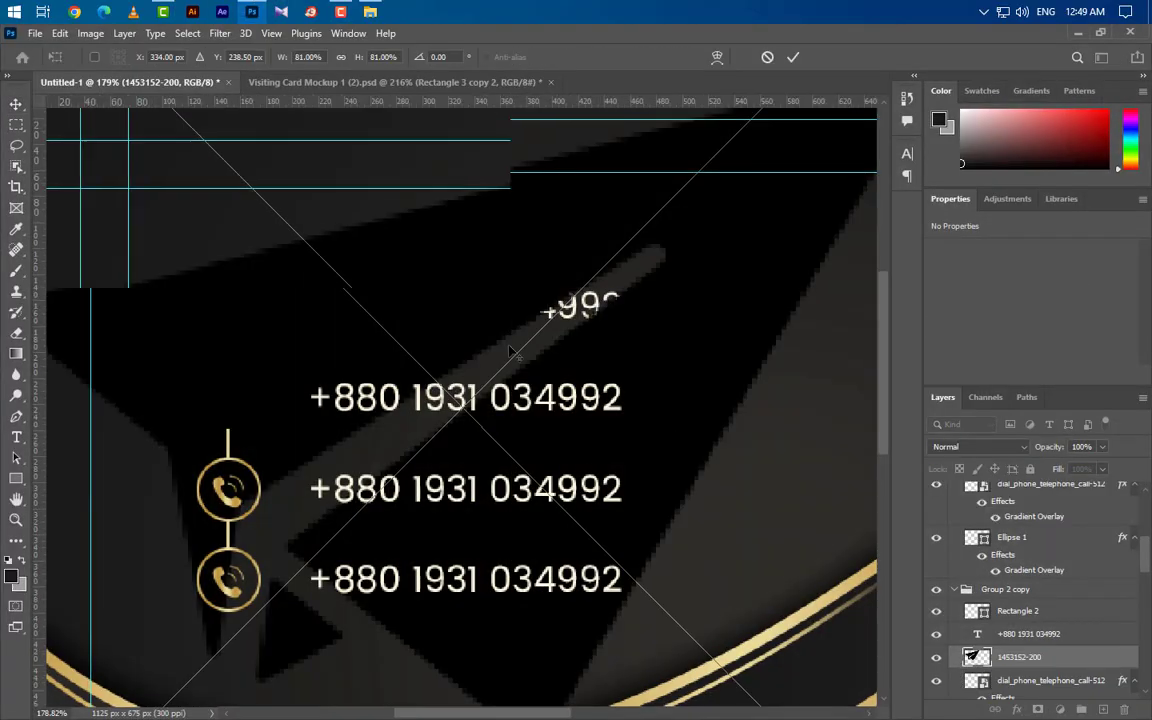
{"action": "scroll", "coordinate": [663, 391], "scroll_direction": "down", "scroll_amount": 5}
{"action": "left_click_drag", "start_coordinate": [770, 384], "coordinate": [362, 414]}
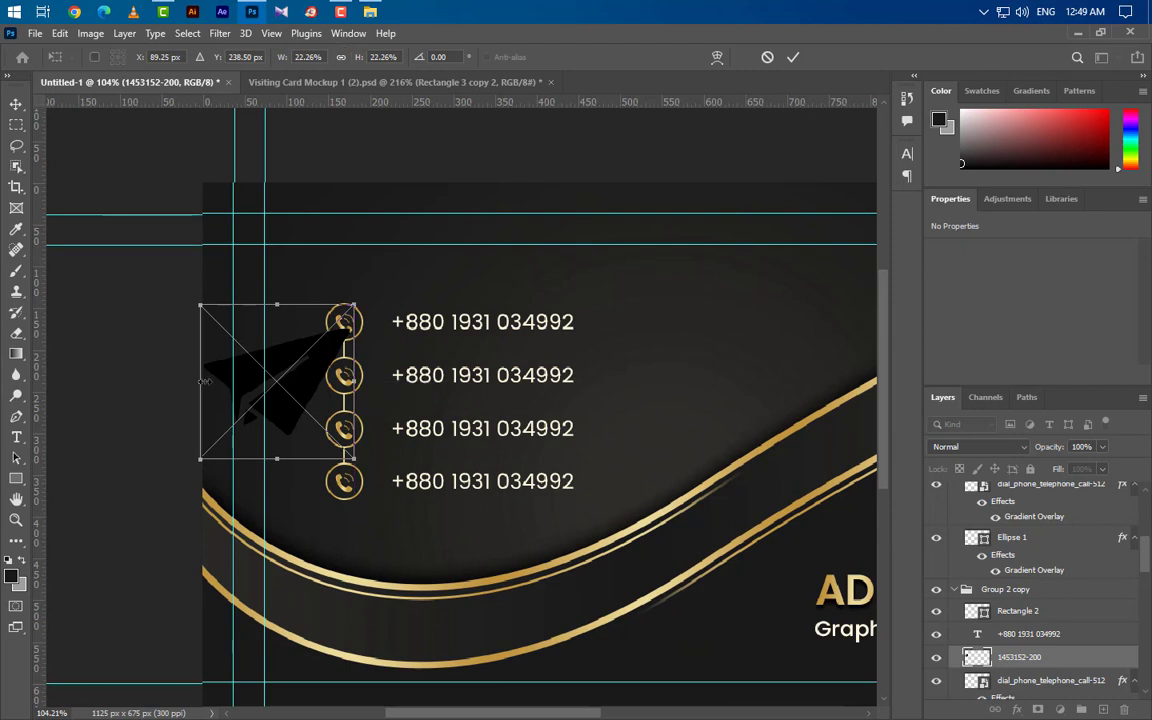
{"action": "left_click_drag", "start_coordinate": [205, 382], "coordinate": [340, 378]}
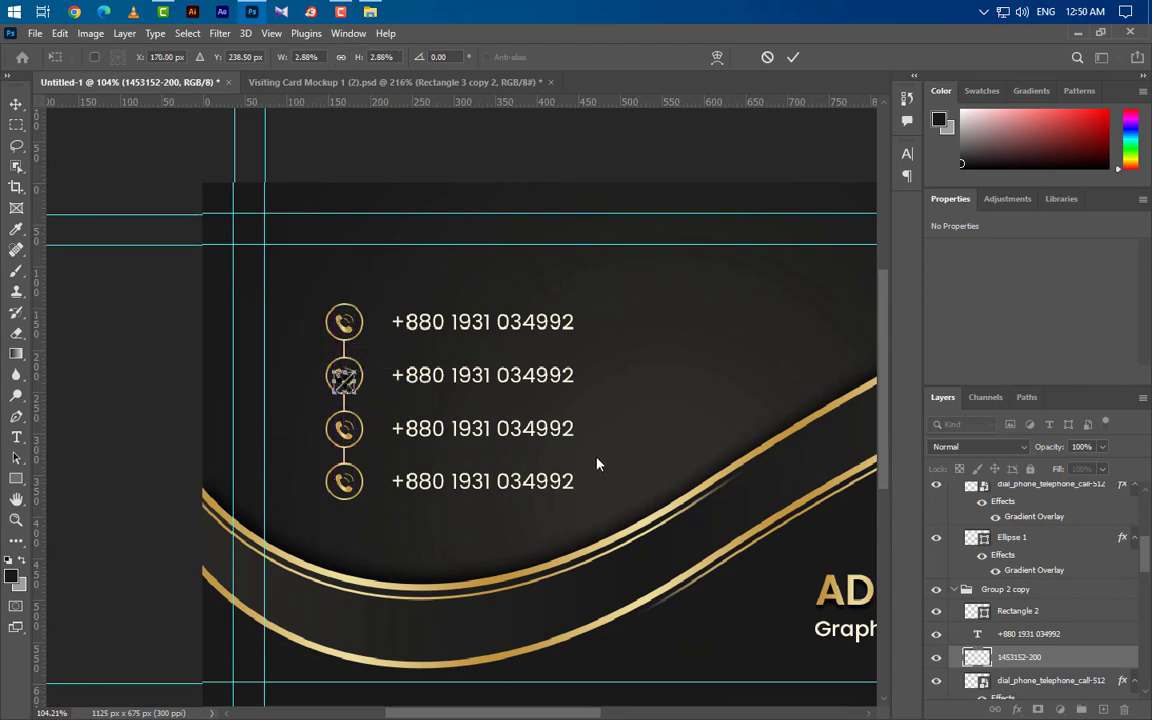
{"action": "key", "text": "Up"}
{"action": "key", "text": "Up"}
{"action": "key", "text": "Up"}
{"action": "key", "text": "Up"}
{"action": "key", "text": "Up"}
{"action": "key", "text": "Up"}
{"action": "key", "text": "Up"}
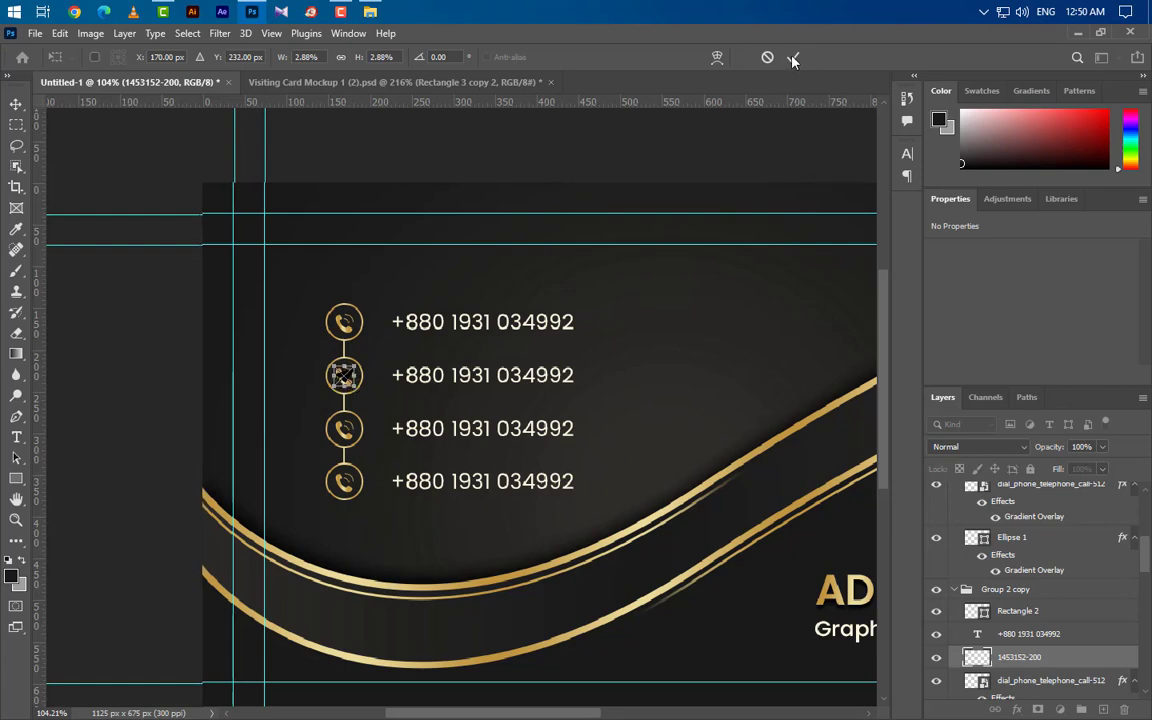
{"action": "left_click", "coordinate": [793, 57]}
Step: Copy the phone icon's gold gradient style onto the paper-plane and delete the phone icon
{"action": "scroll", "coordinate": [1006, 646], "scroll_direction": "up", "scroll_amount": 2}
{"action": "right_click", "coordinate": [1048, 582]}
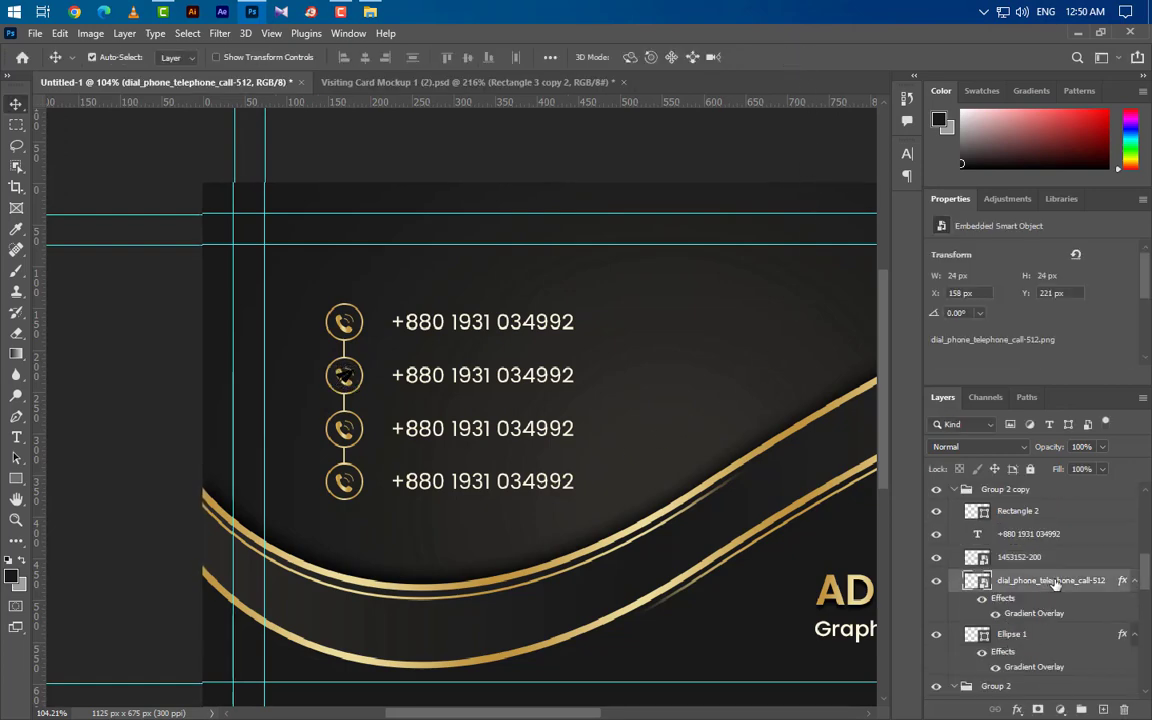
{"action": "left_click", "coordinate": [890, 466]}
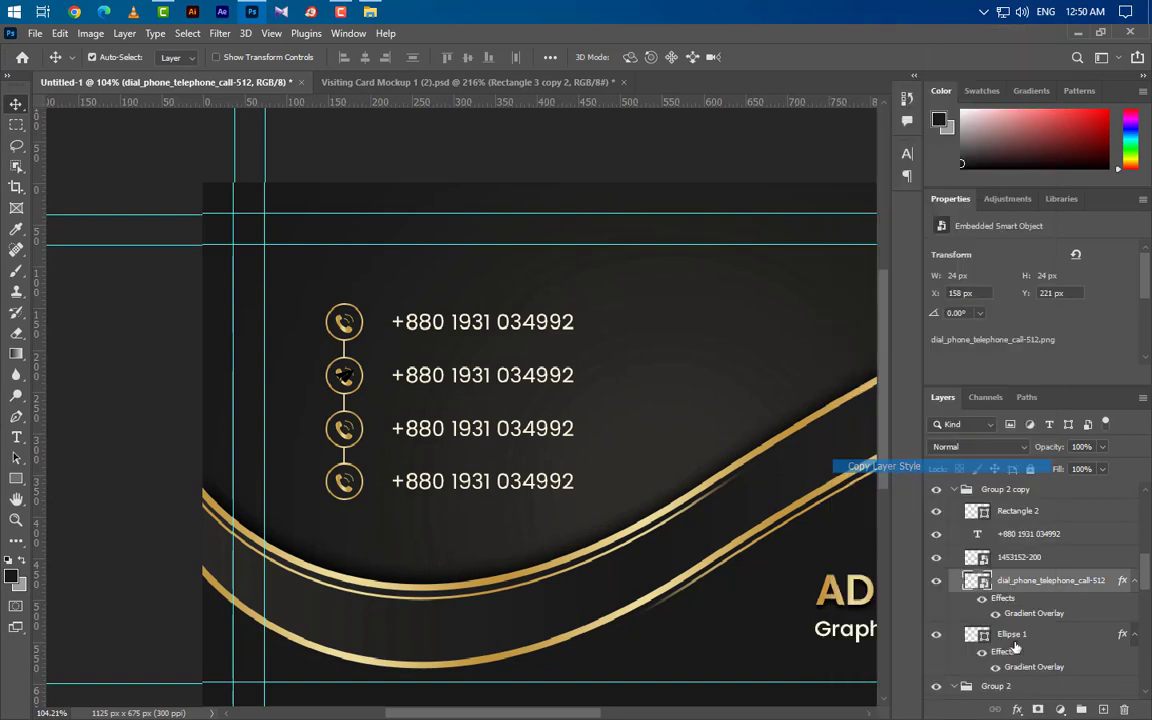
{"action": "left_click_drag", "start_coordinate": [1094, 589], "coordinate": [1124, 710]}
{"action": "left_click", "coordinate": [1078, 540]}
{"action": "right_click", "coordinate": [1078, 540]}
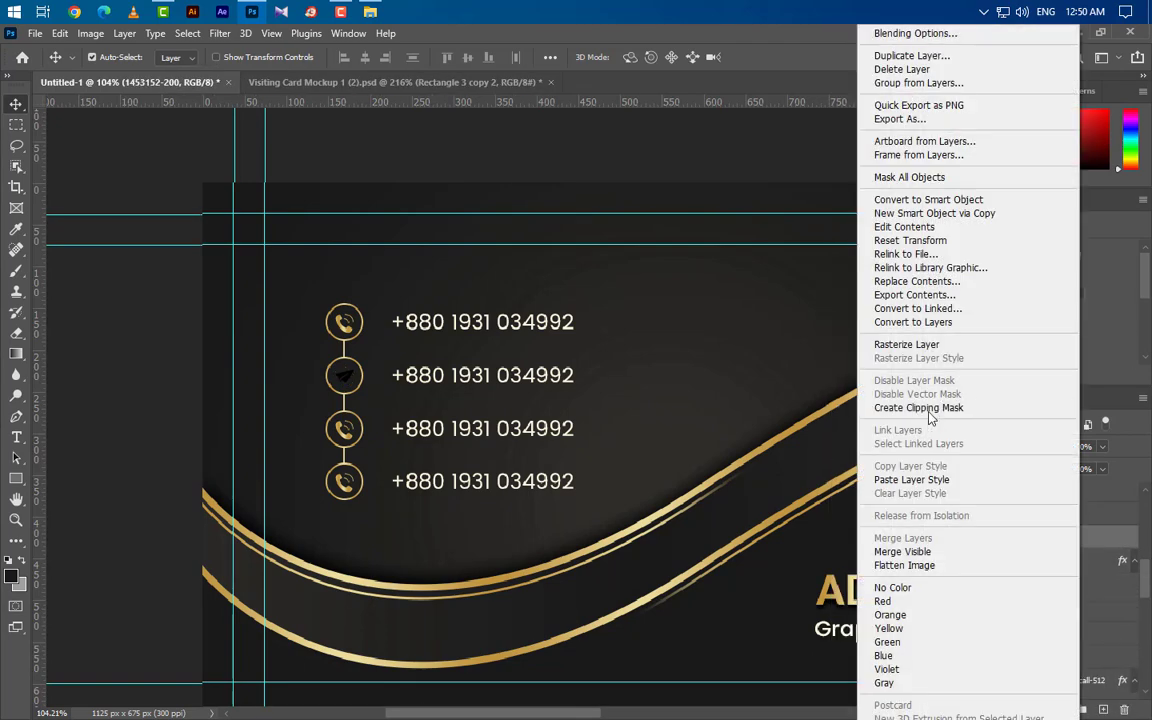
{"action": "left_click", "coordinate": [911, 480]}
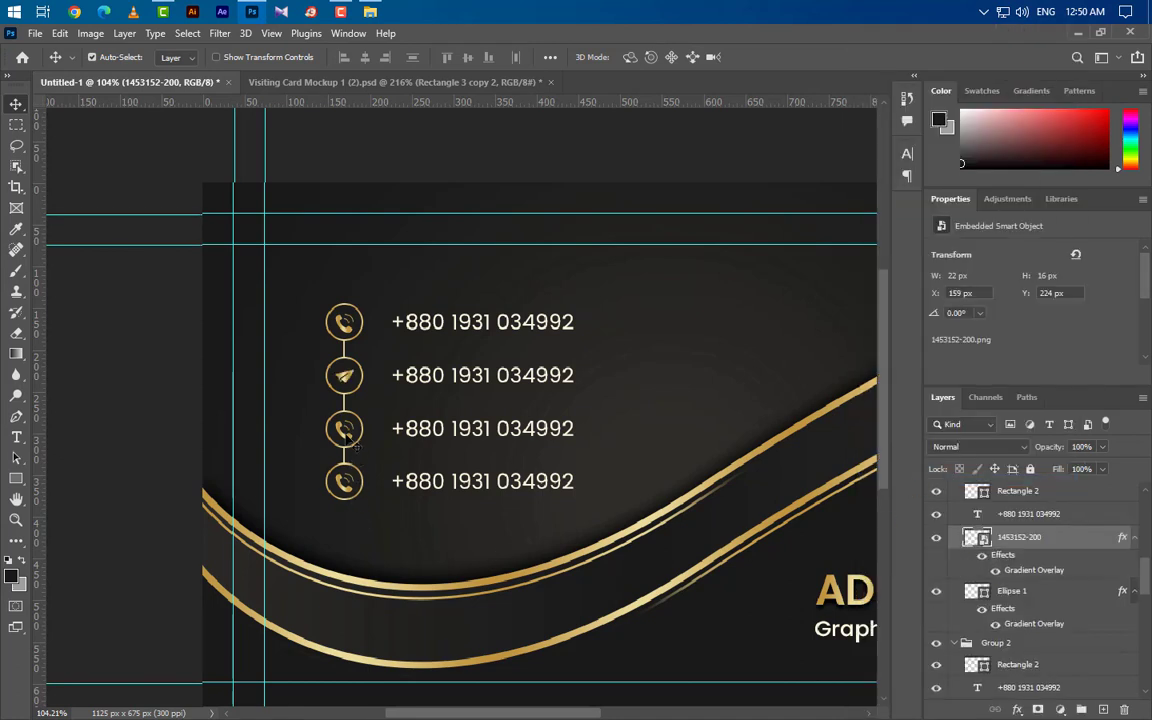
{"action": "left_click", "coordinate": [364, 493]}
Step: Place the globe image and scale it into the third row's circle
{"action": "left_click", "coordinate": [252, 12]}
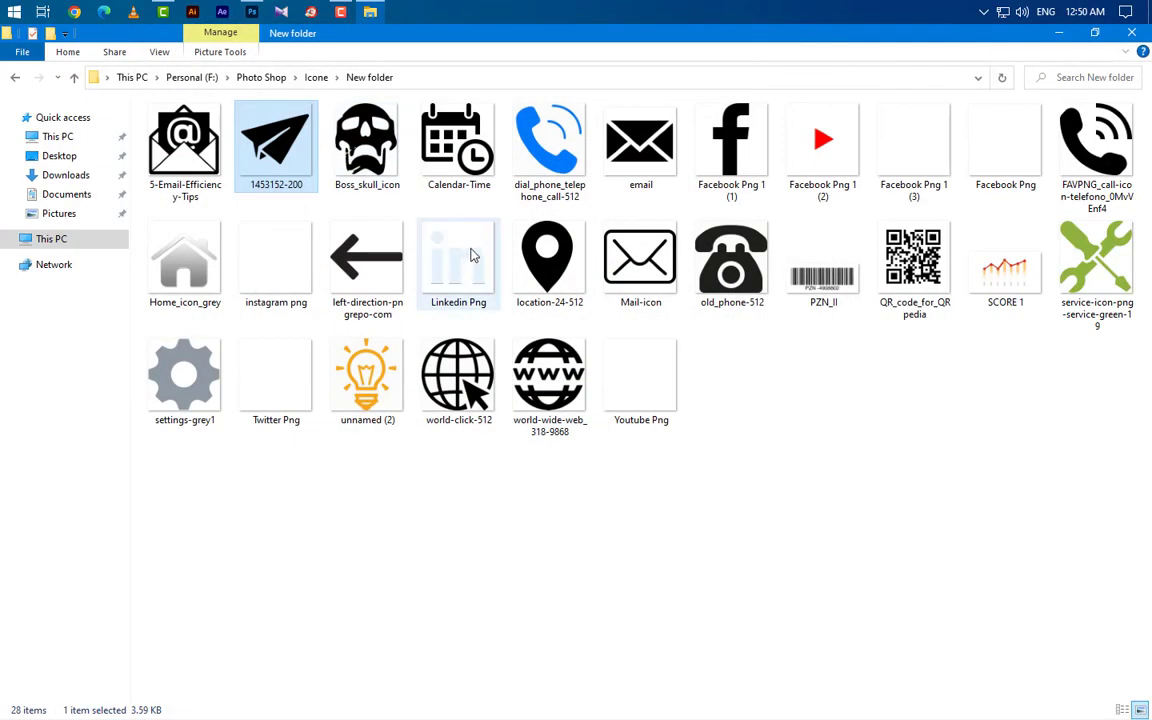
{"action": "left_click_drag", "start_coordinate": [458, 375], "coordinate": [851, 494]}
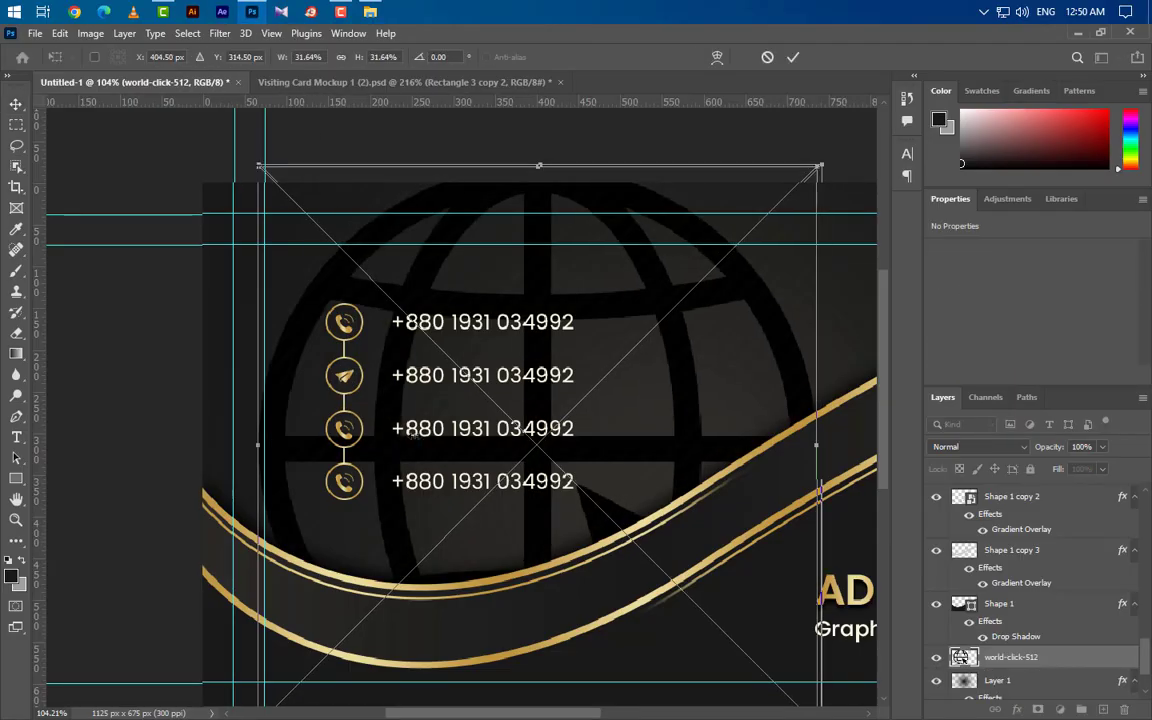
{"action": "left_click_drag", "start_coordinate": [817, 444], "coordinate": [352, 444]}
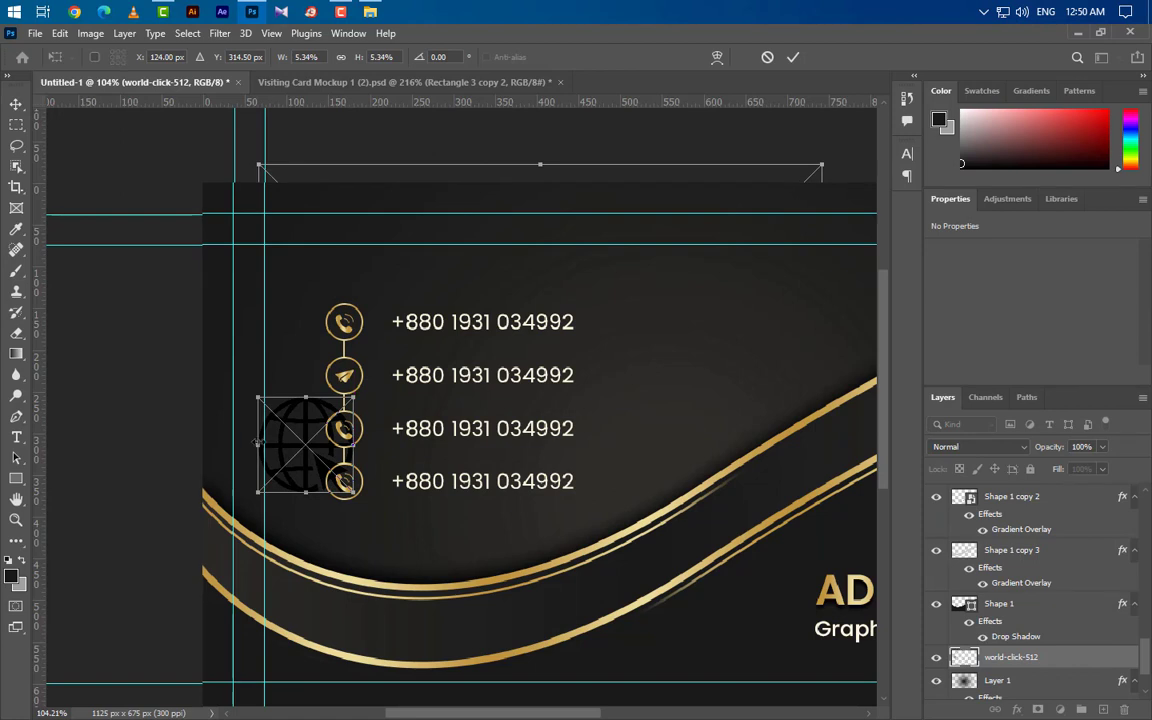
{"action": "left_click_drag", "start_coordinate": [258, 445], "coordinate": [336, 437]}
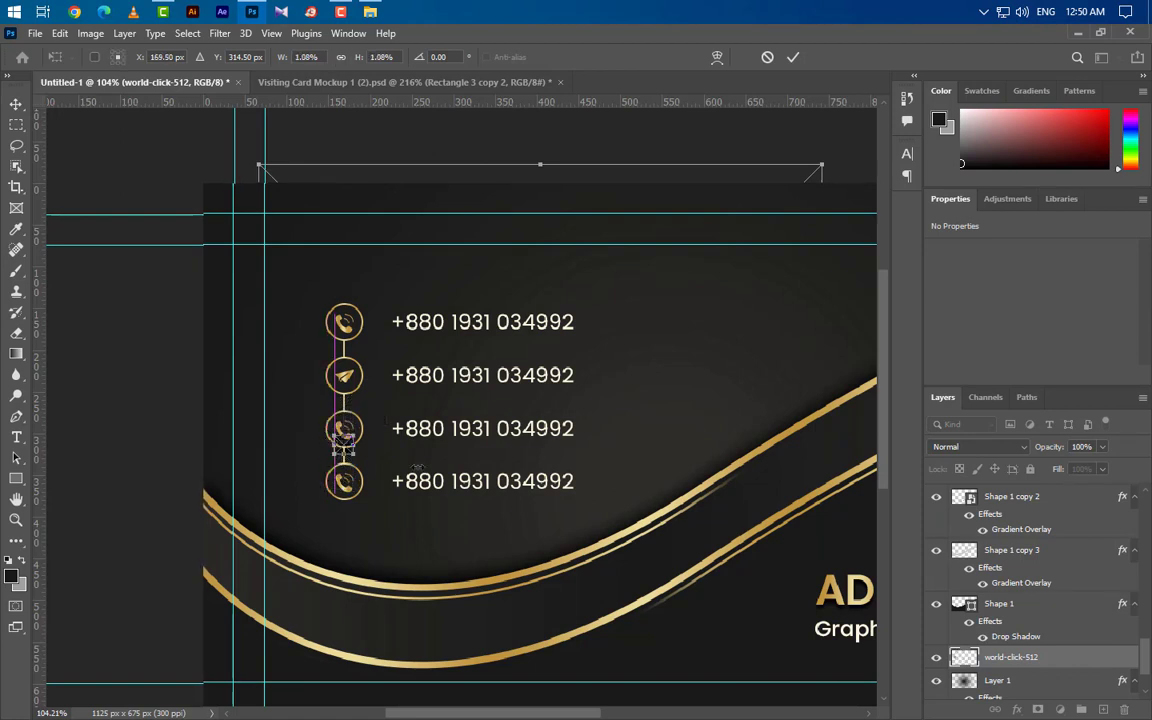
{"action": "key", "text": "Up"}
{"action": "key", "text": "Up"}
{"action": "key", "text": "Up"}
{"action": "key", "text": "Up"}
{"action": "key", "text": "Up"}
{"action": "key", "text": "Up"}
{"action": "key", "text": "Up"}
{"action": "key", "text": "Up"}
{"action": "key", "text": "Up"}
{"action": "key", "text": "Up"}
{"action": "key", "text": "Up"}
{"action": "key", "text": "Up"}
{"action": "key", "text": "Up"}
{"action": "key", "text": "Up"}
{"action": "key", "text": "Up"}
{"action": "key", "text": "Up"}
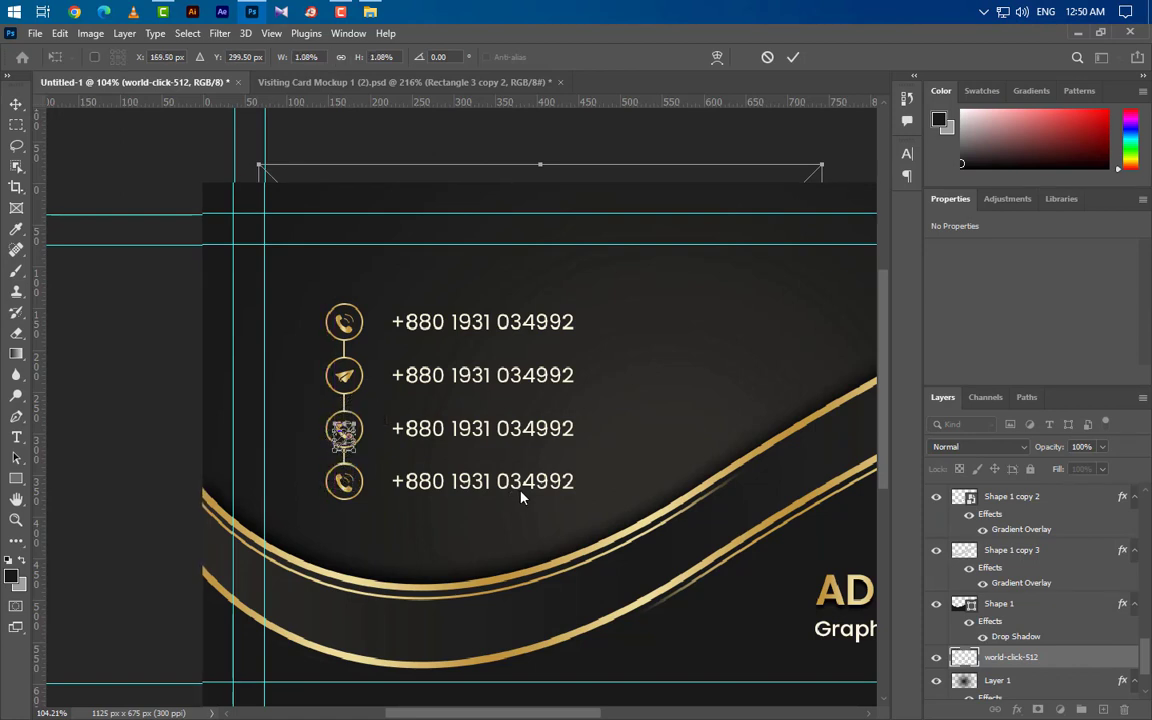
{"action": "key", "text": "Right"}
{"action": "left_click", "coordinate": [794, 58]}
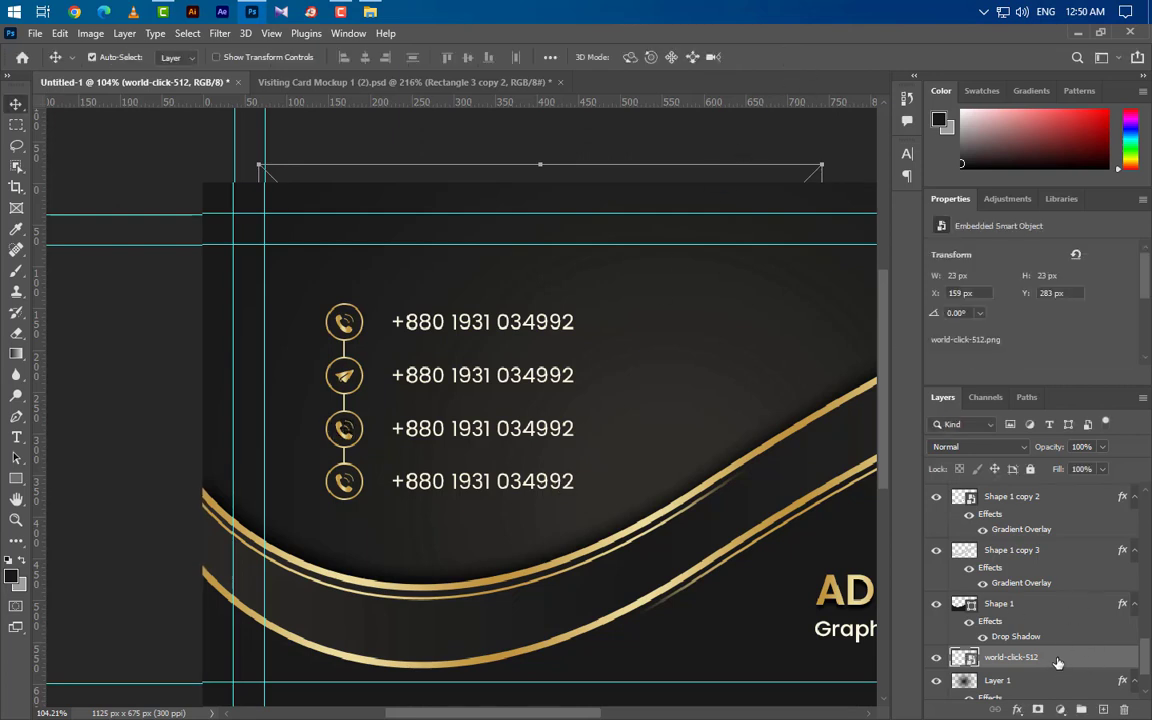
Step: Delete the third row's phone graphic and give the globe the gold gradient style
{"action": "left_click_drag", "start_coordinate": [1058, 663], "coordinate": [1010, 532]}
{"action": "left_click", "coordinate": [937, 494]}
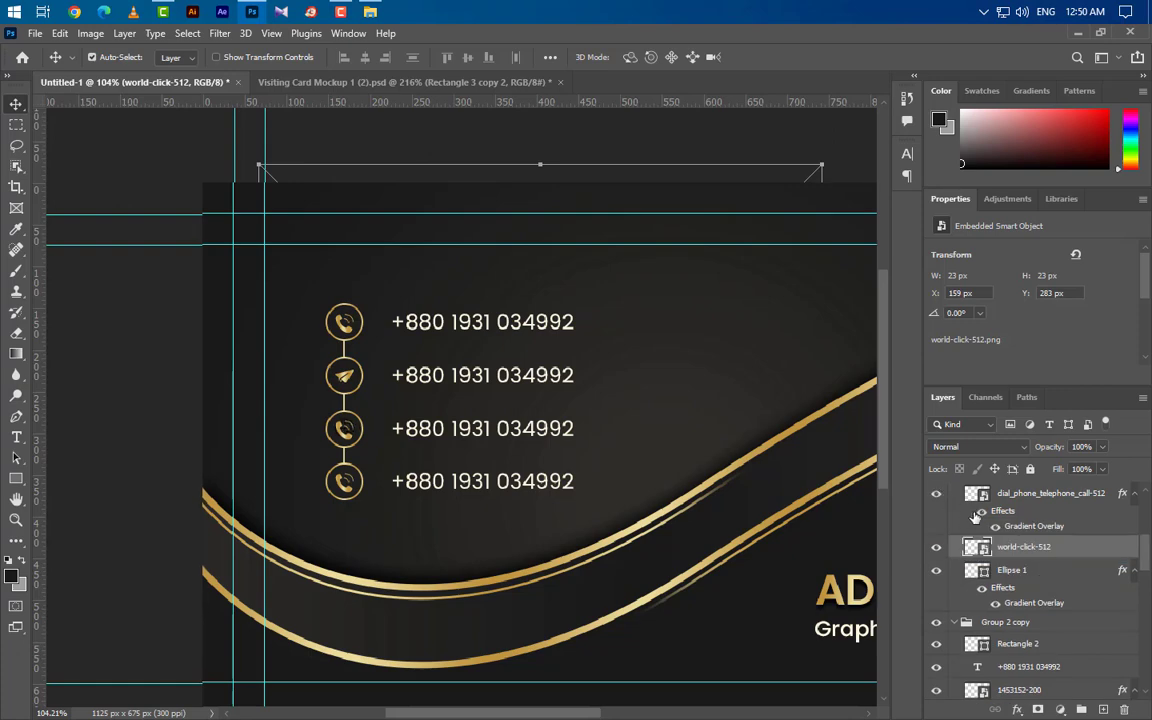
{"action": "left_click", "coordinate": [1070, 498]}
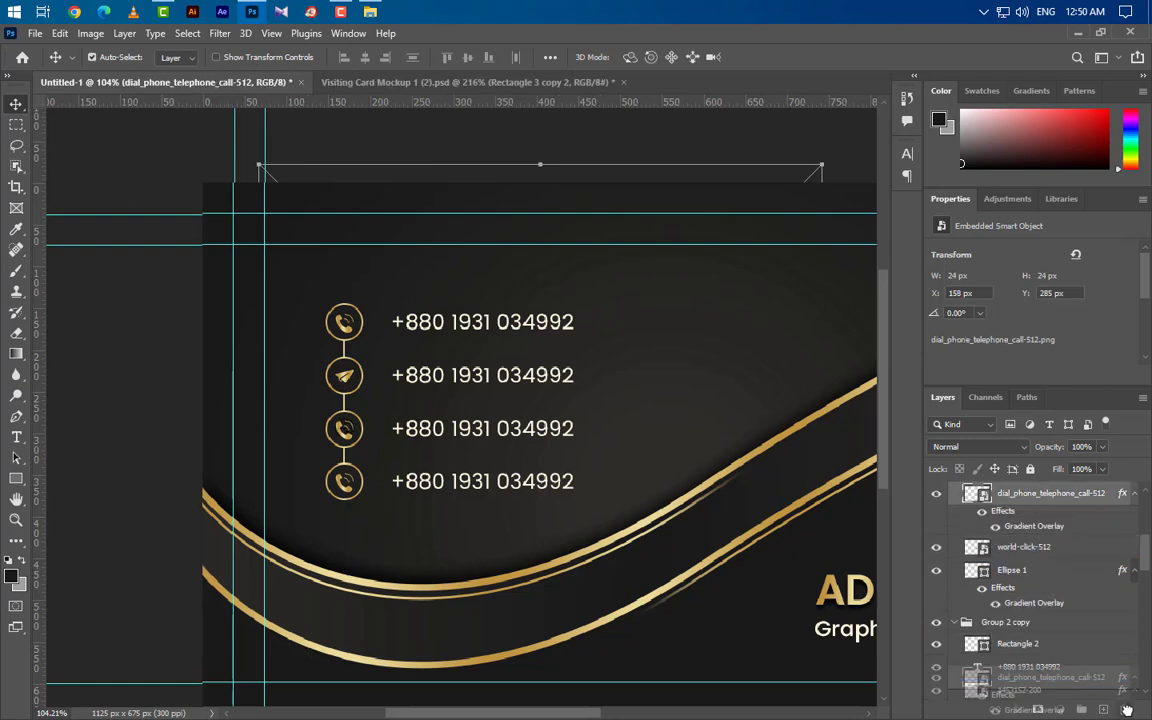
{"action": "key", "text": "Delete"}
{"action": "right_click", "coordinate": [1081, 496]}
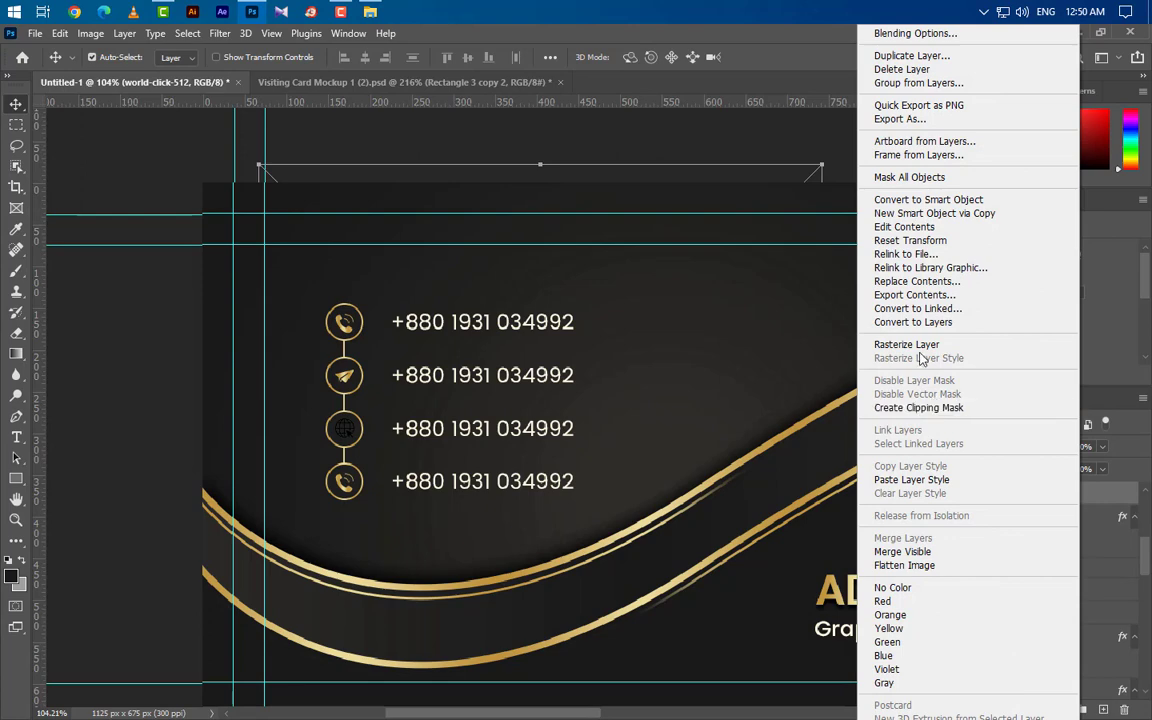
{"action": "left_click", "coordinate": [911, 480]}
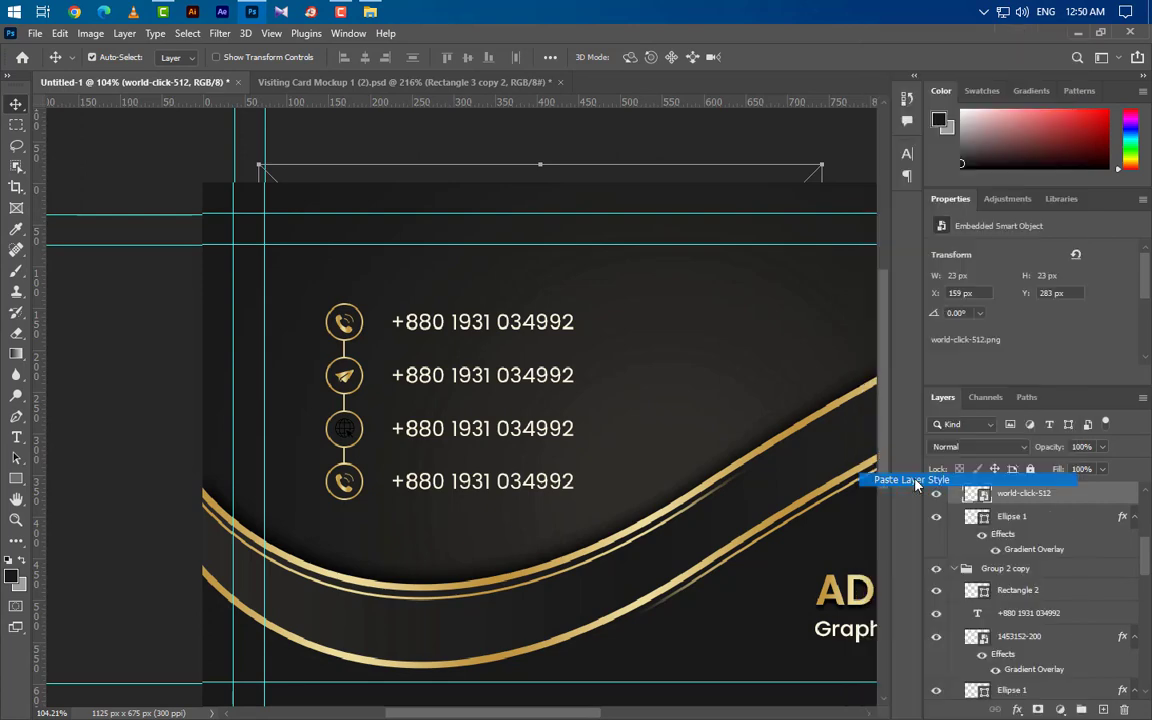
Step: Place the location-24-512 pin image and scale it into the fourth circle
{"action": "left_click", "coordinate": [347, 491]}
{"action": "left_click", "coordinate": [257, 13]}
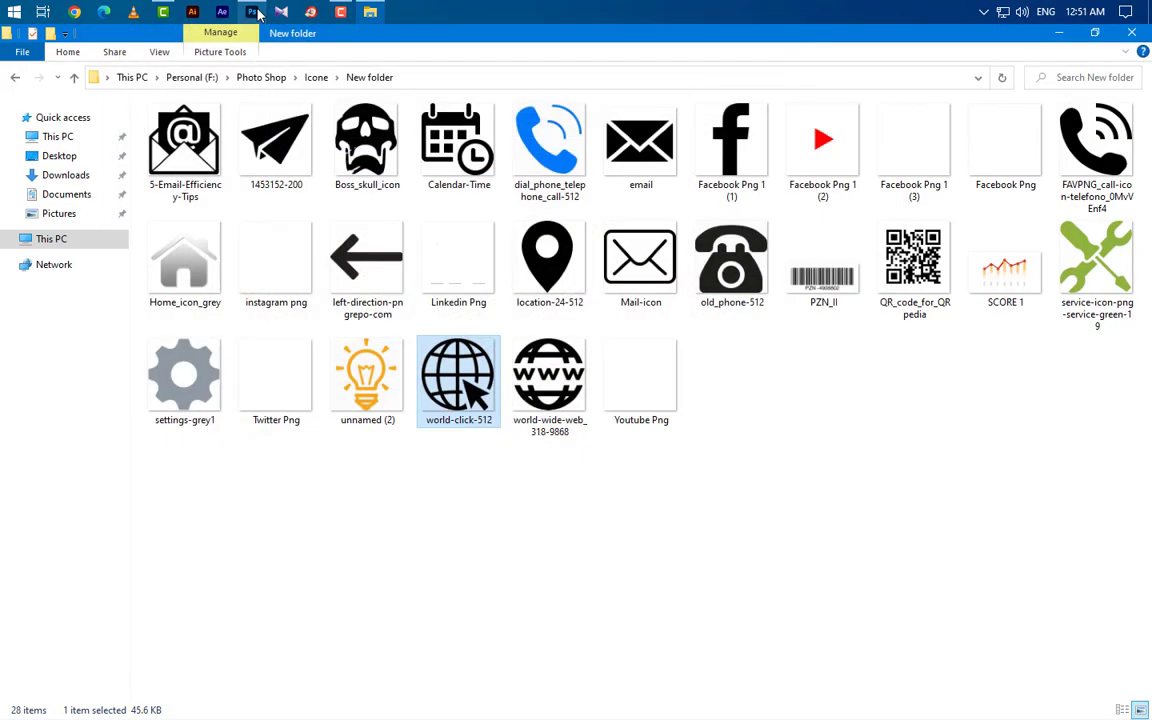
{"action": "left_click_drag", "start_coordinate": [547, 268], "coordinate": [385, 335]}
{"action": "left_click_drag", "start_coordinate": [801, 450], "coordinate": [355, 445]}
{"action": "left_click_drag", "start_coordinate": [265, 445], "coordinate": [345, 485]}
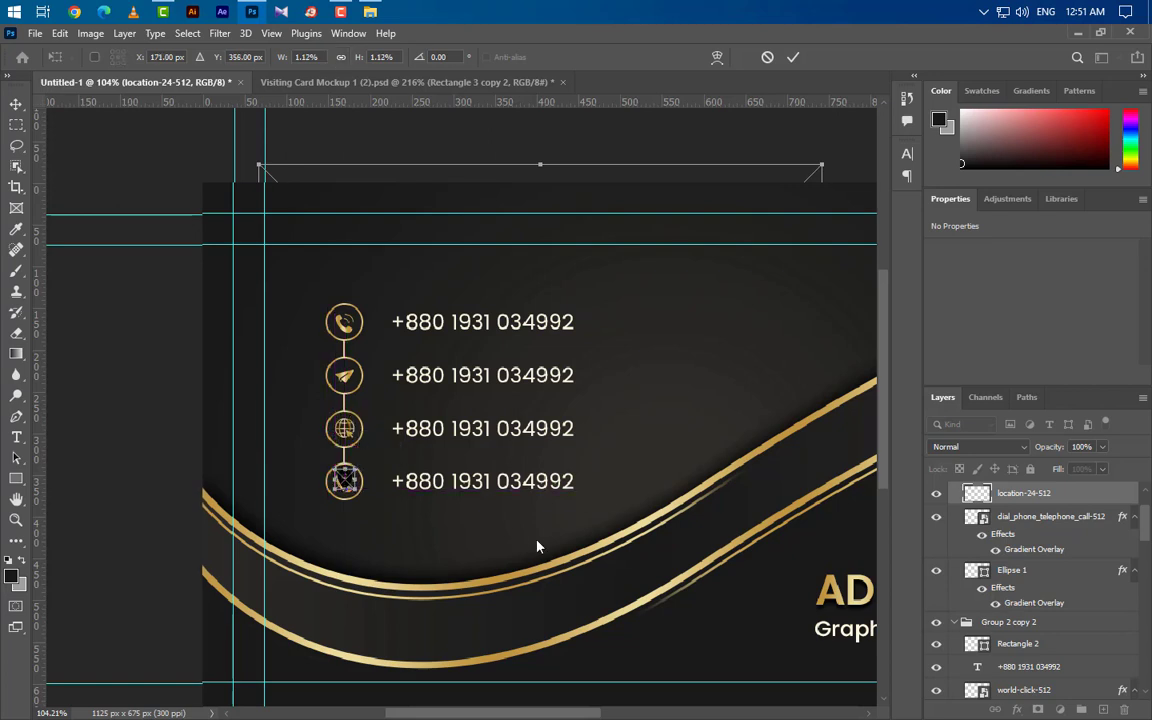
{"action": "left_click", "coordinate": [792, 58]}
Step: Paste the gold style onto the location pin and delete the fourth row's leftover phone icon
{"action": "right_click", "coordinate": [1106, 502]}
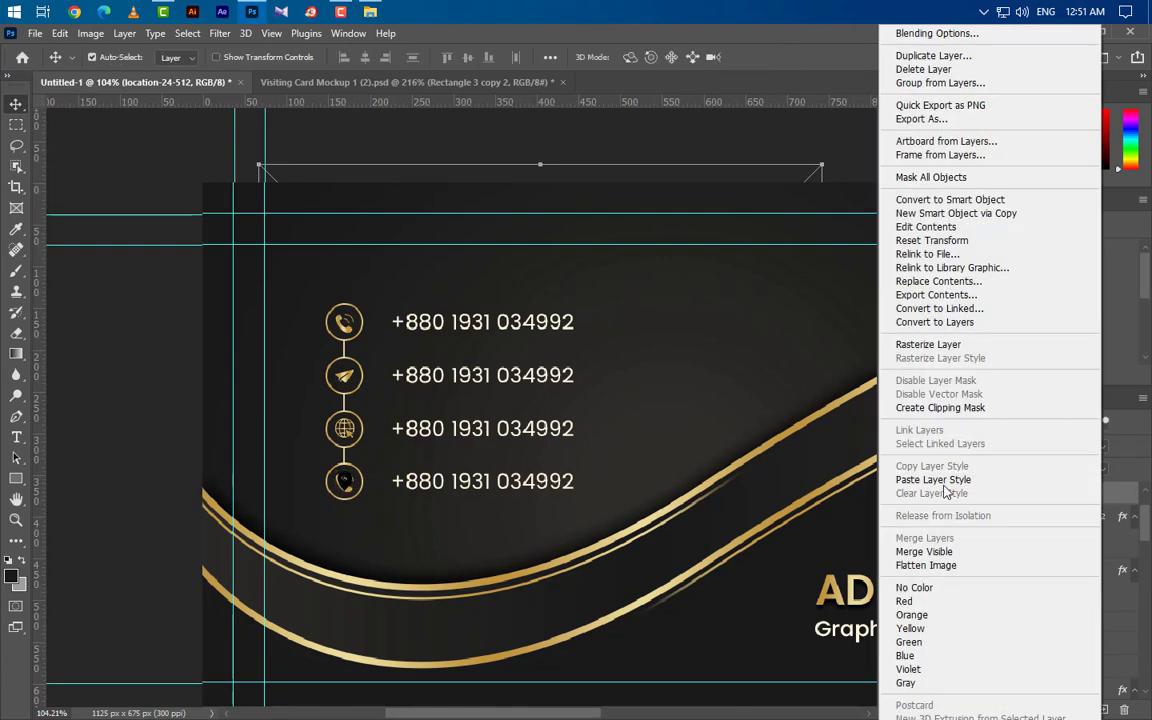
{"action": "left_click", "coordinate": [933, 479]}
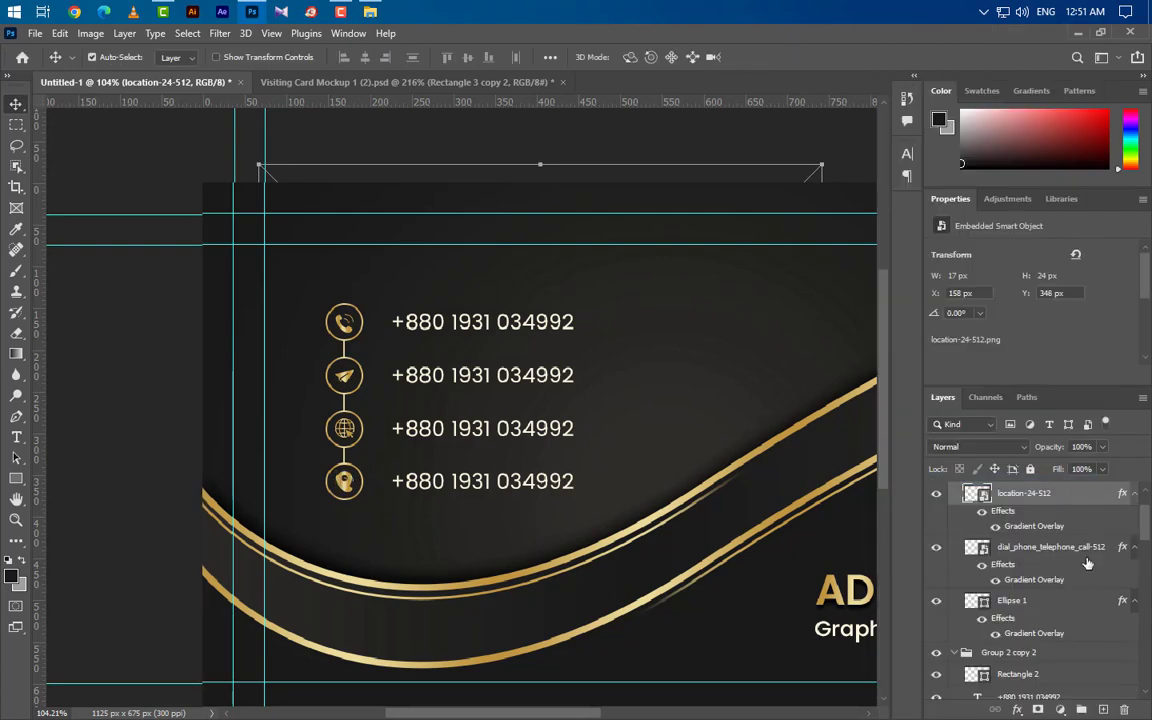
{"action": "left_click", "coordinate": [1087, 565]}
{"action": "left_click", "coordinate": [1124, 709]}
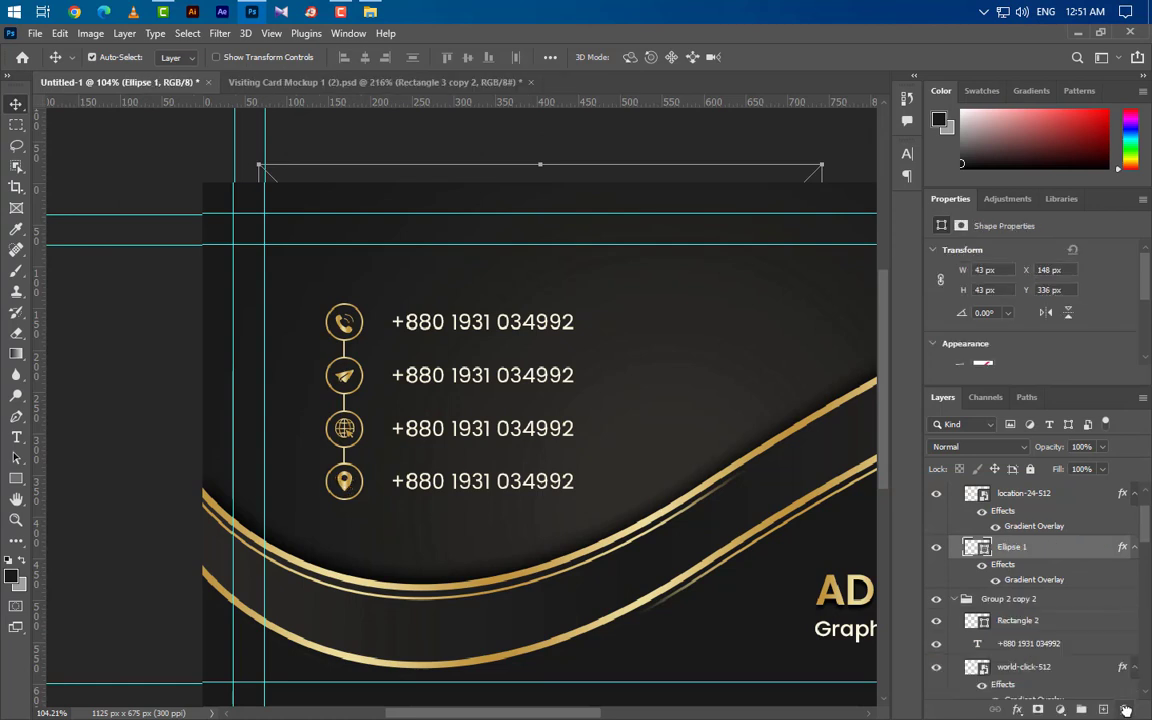
Step: Replace the second row's phone number with a sample e-mail address and paste the gold style onto it
{"action": "left_click", "coordinate": [16, 437]}
{"action": "left_click_drag", "start_coordinate": [395, 375], "coordinate": [663, 373]}
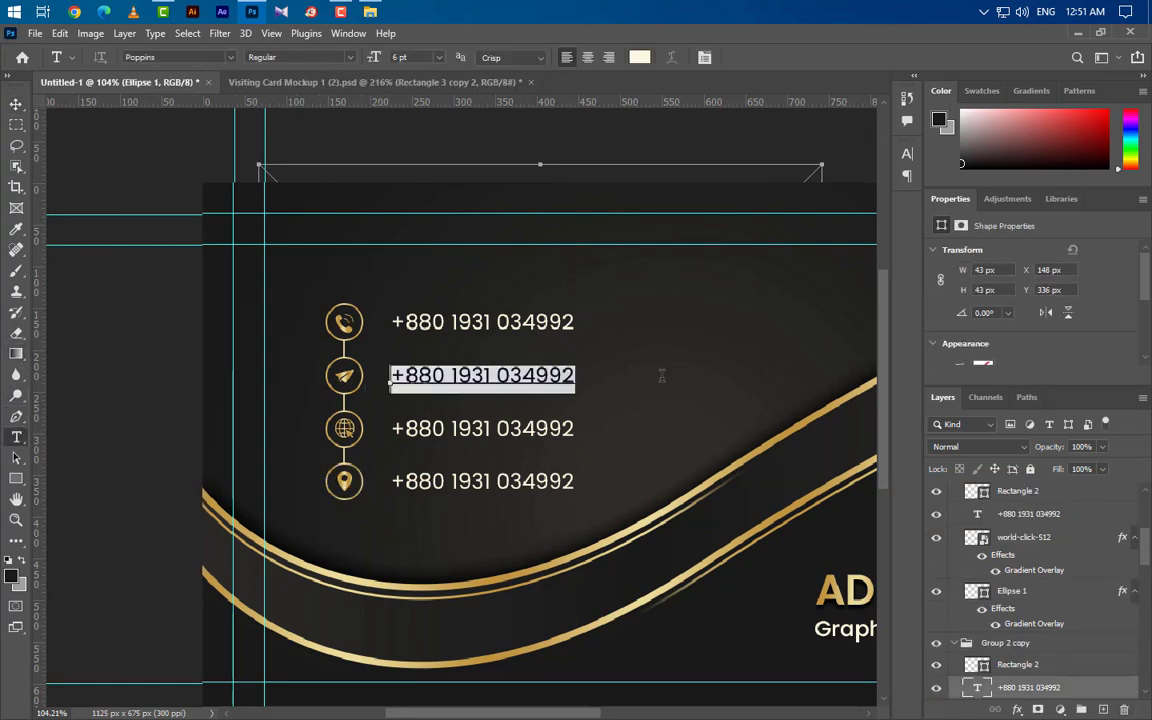
{"action": "type", "text": "ex"}
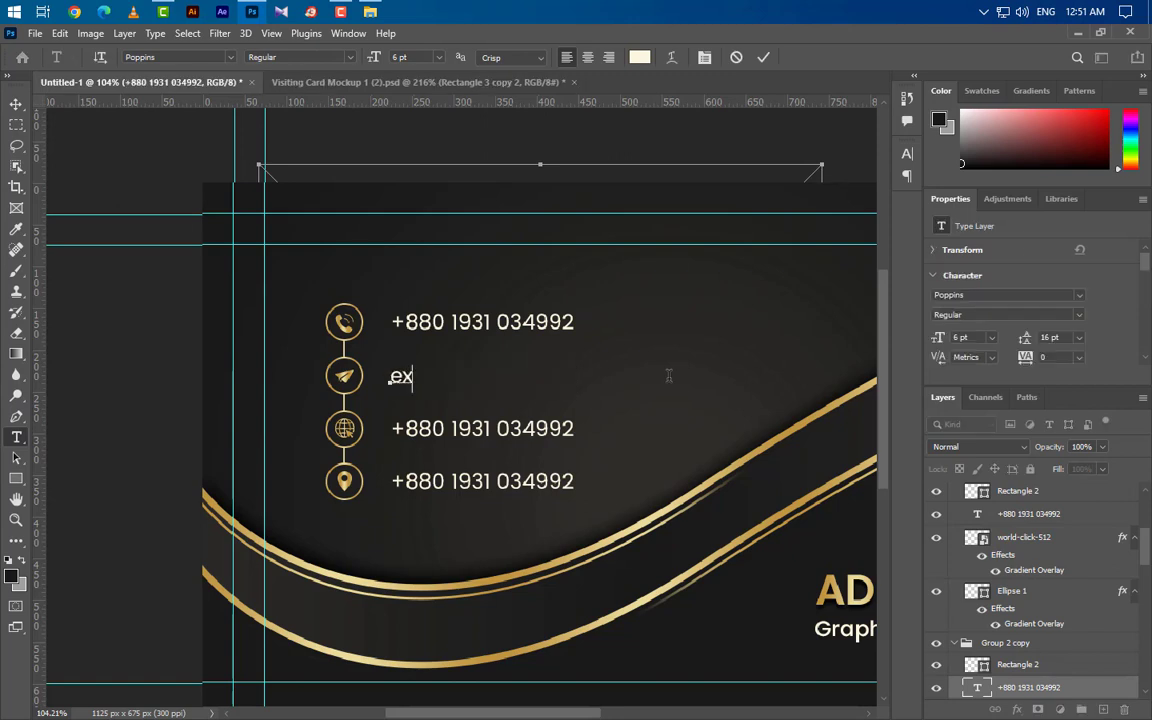
{"action": "type", "text": "amp"}
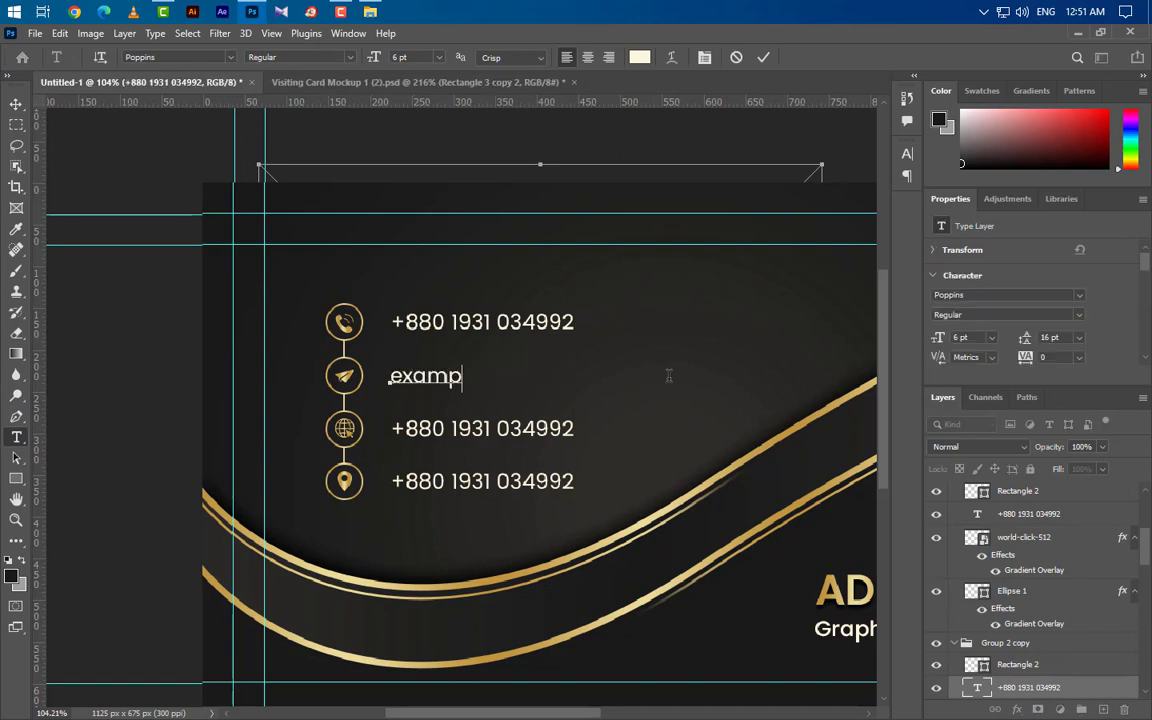
{"action": "type", "text": "le@gmail"}
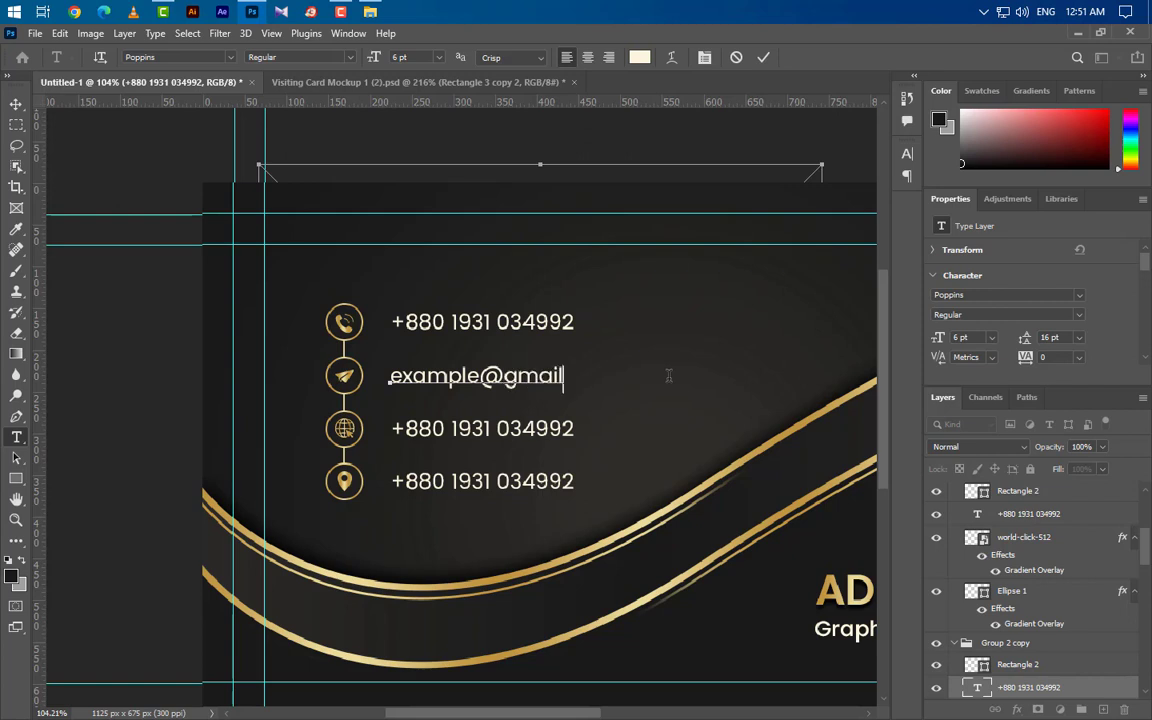
{"action": "type", "text": ".com"}
{"action": "left_click", "coordinate": [761, 58]}
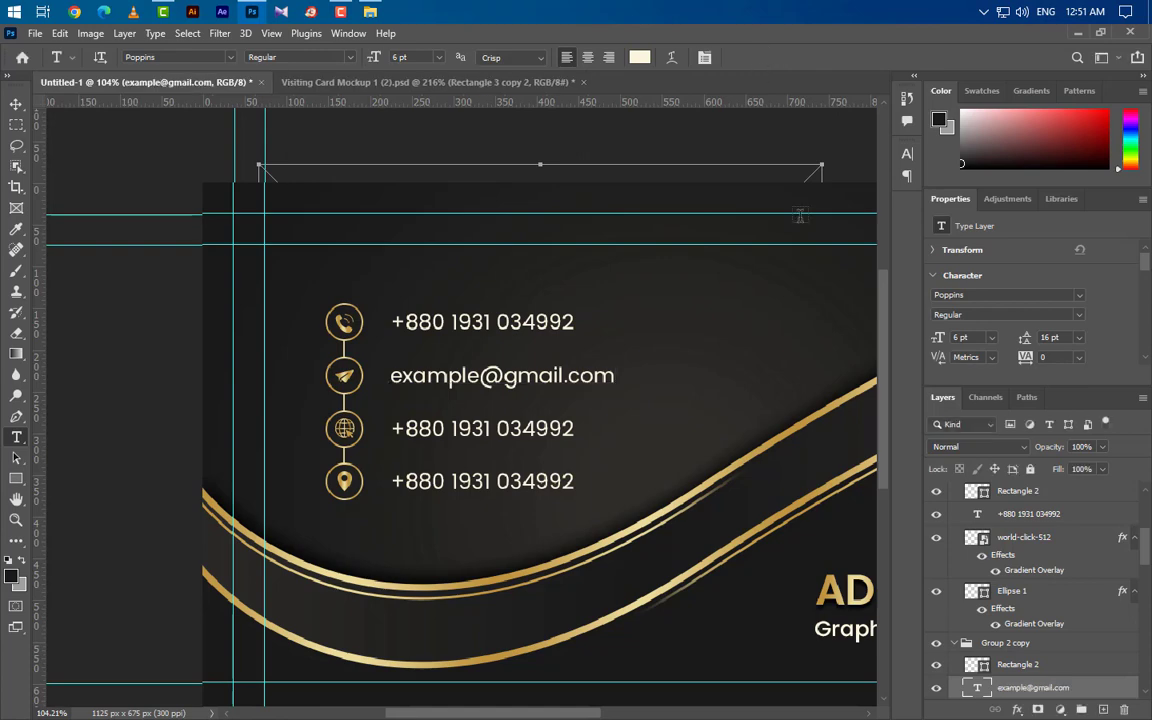
{"action": "right_click", "coordinate": [1083, 694]}
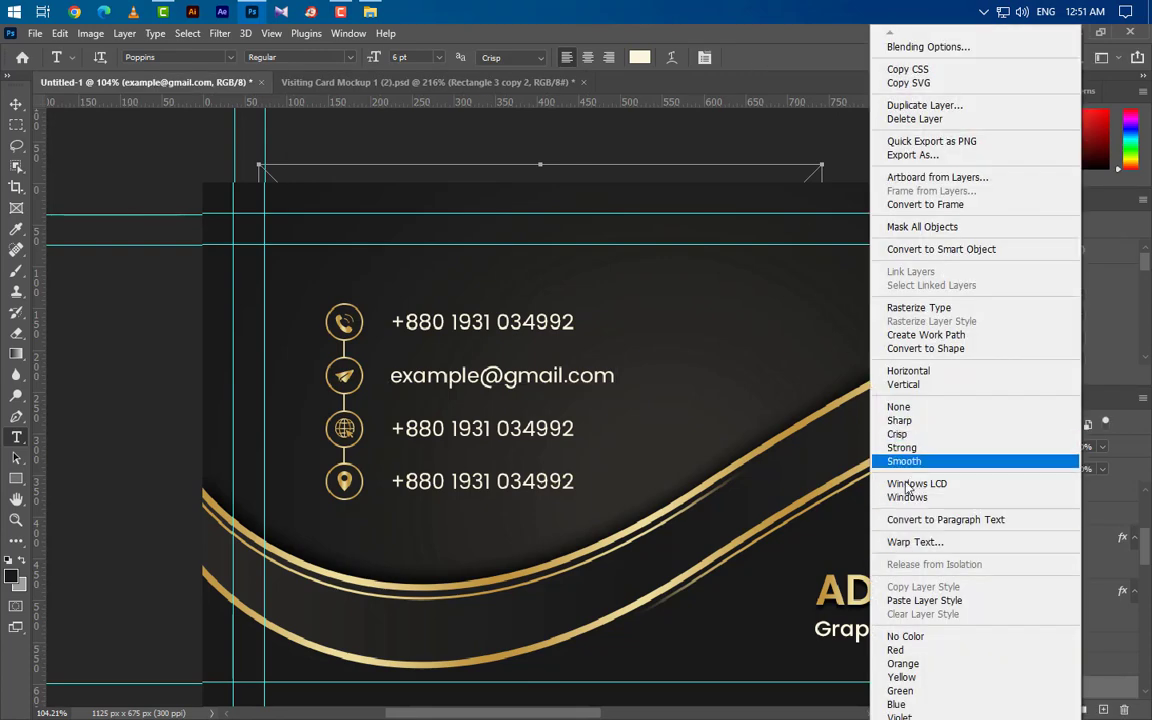
{"action": "left_click", "coordinate": [907, 601]}
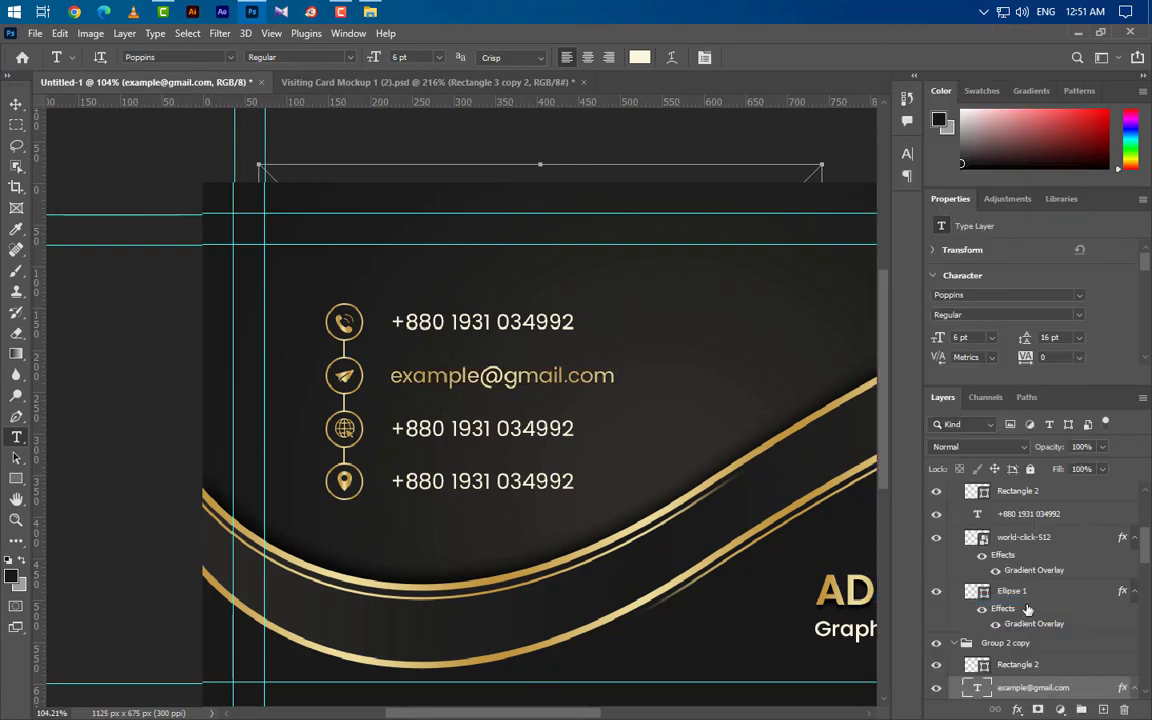
Step: Paste the gold gradient style onto the third, fourth and first rows' phone number text
{"action": "left_click", "coordinate": [1088, 519]}
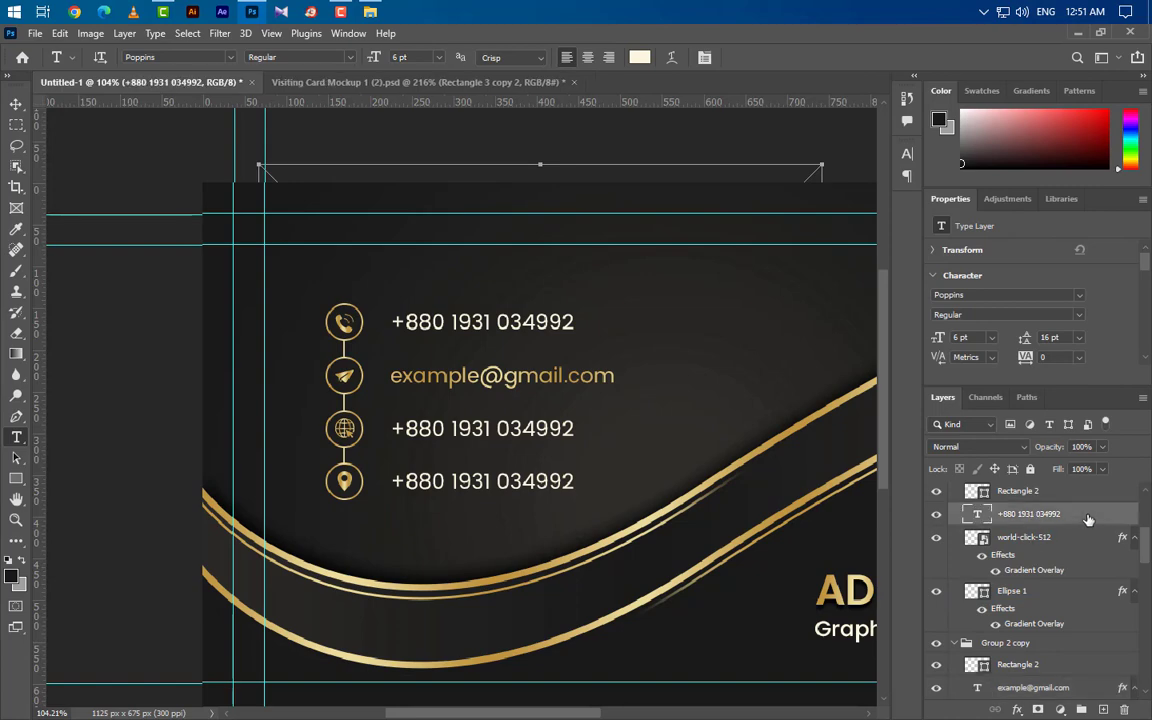
{"action": "right_click", "coordinate": [1088, 519]}
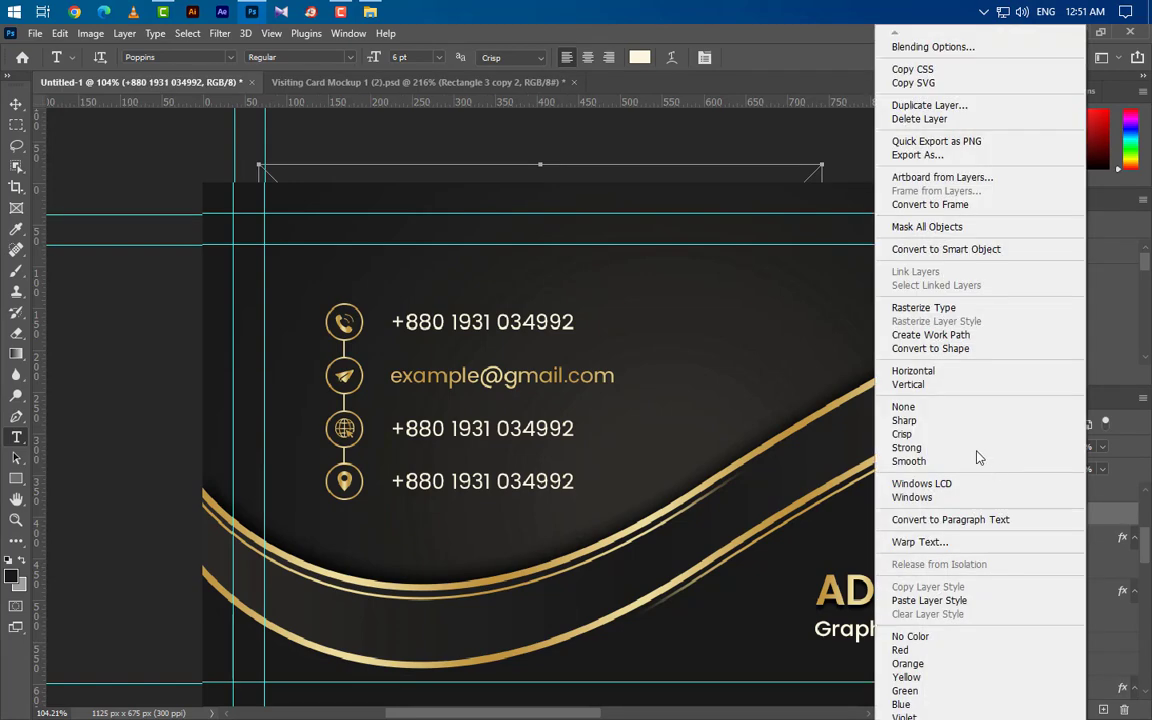
{"action": "left_click", "coordinate": [929, 600]}
{"action": "scroll", "coordinate": [1030, 588], "scroll_direction": "up", "scroll_amount": 3}
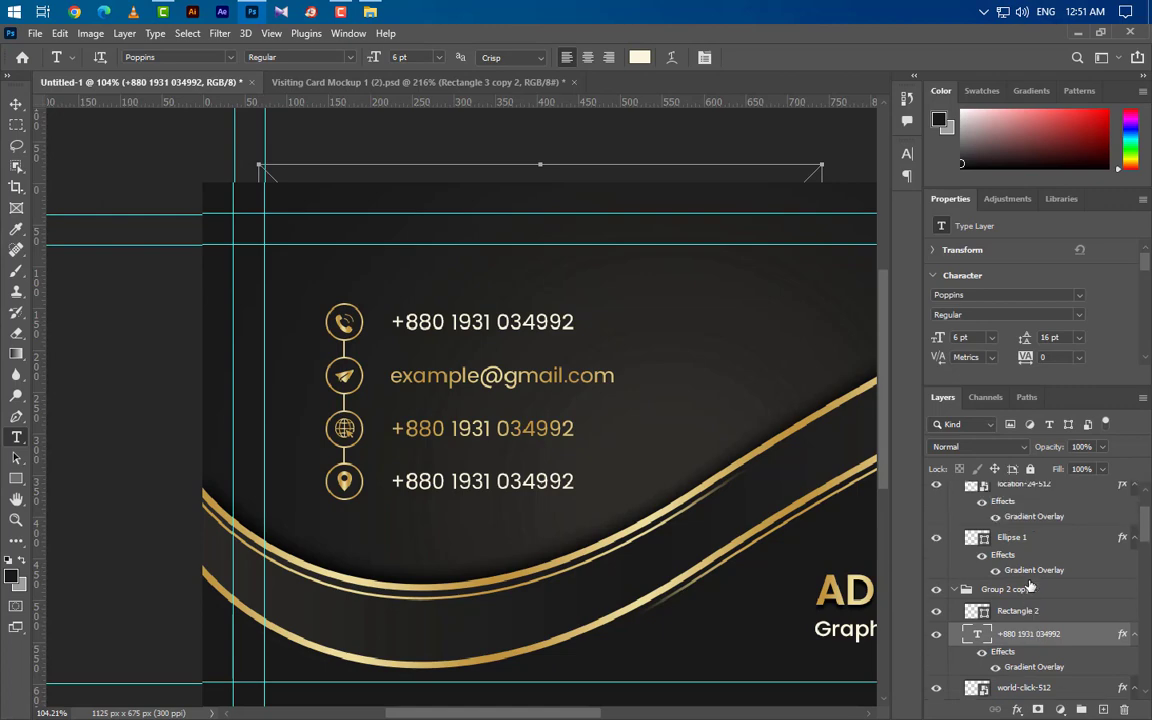
{"action": "scroll", "coordinate": [1046, 518], "scroll_direction": "up", "scroll_amount": 2}
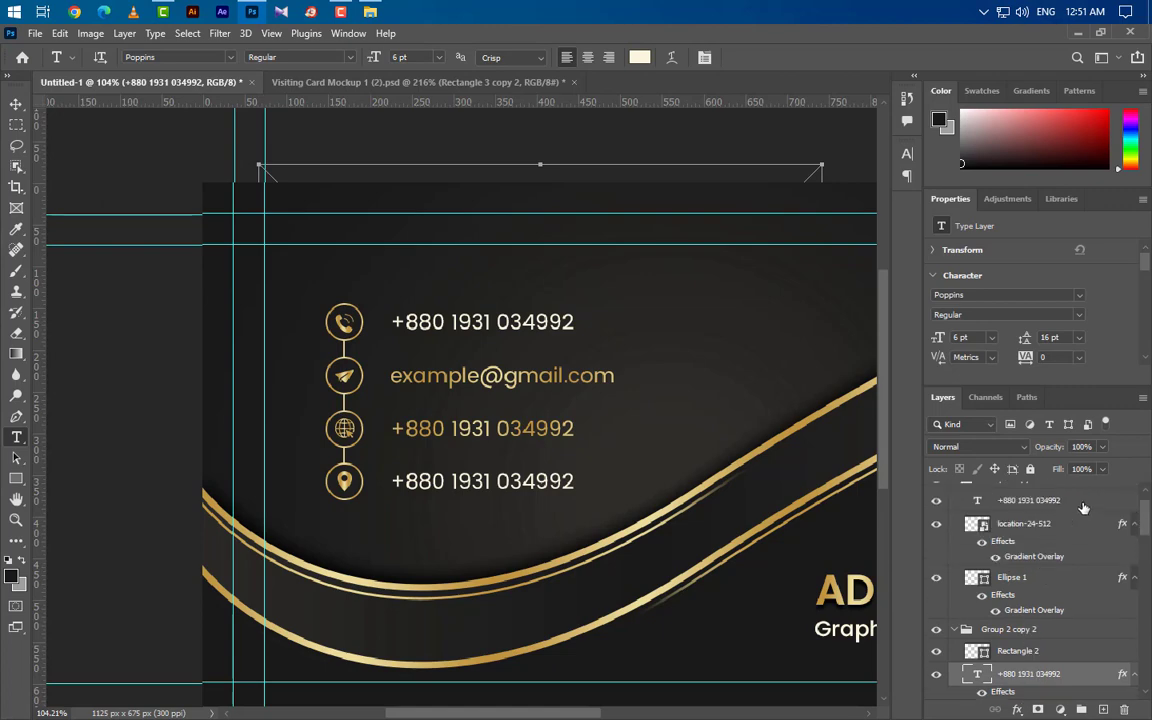
{"action": "right_click", "coordinate": [1083, 508]}
{"action": "left_click", "coordinate": [918, 601]}
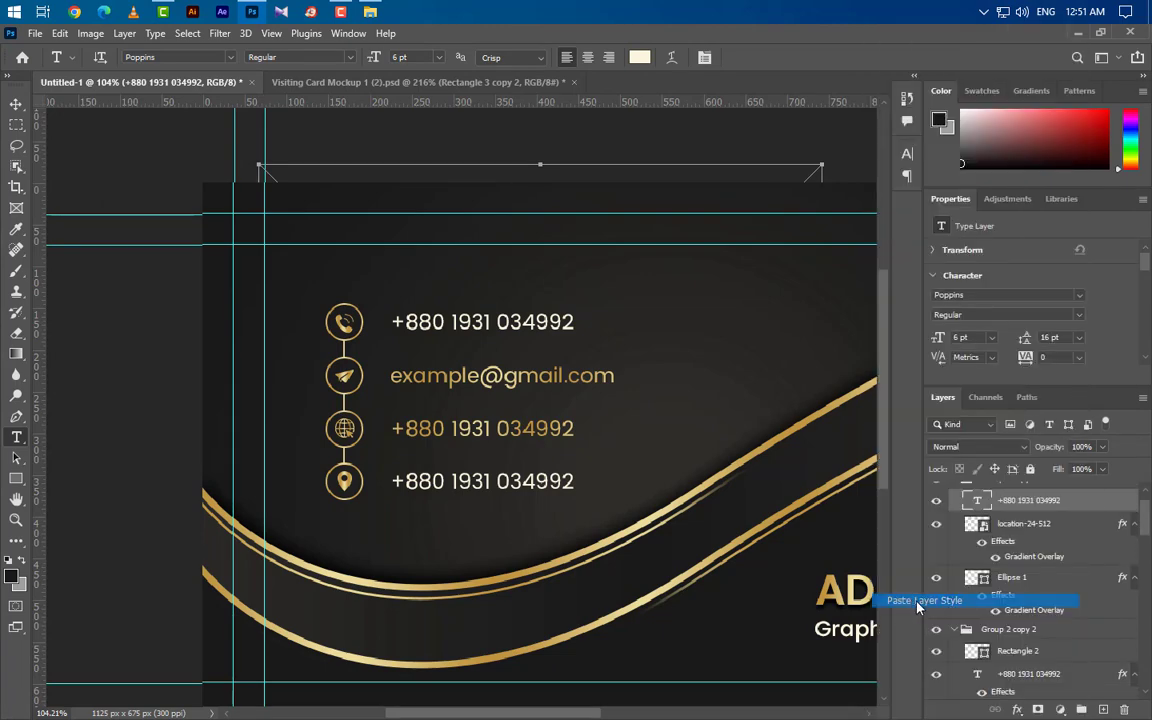
{"action": "left_click", "coordinate": [16, 104]}
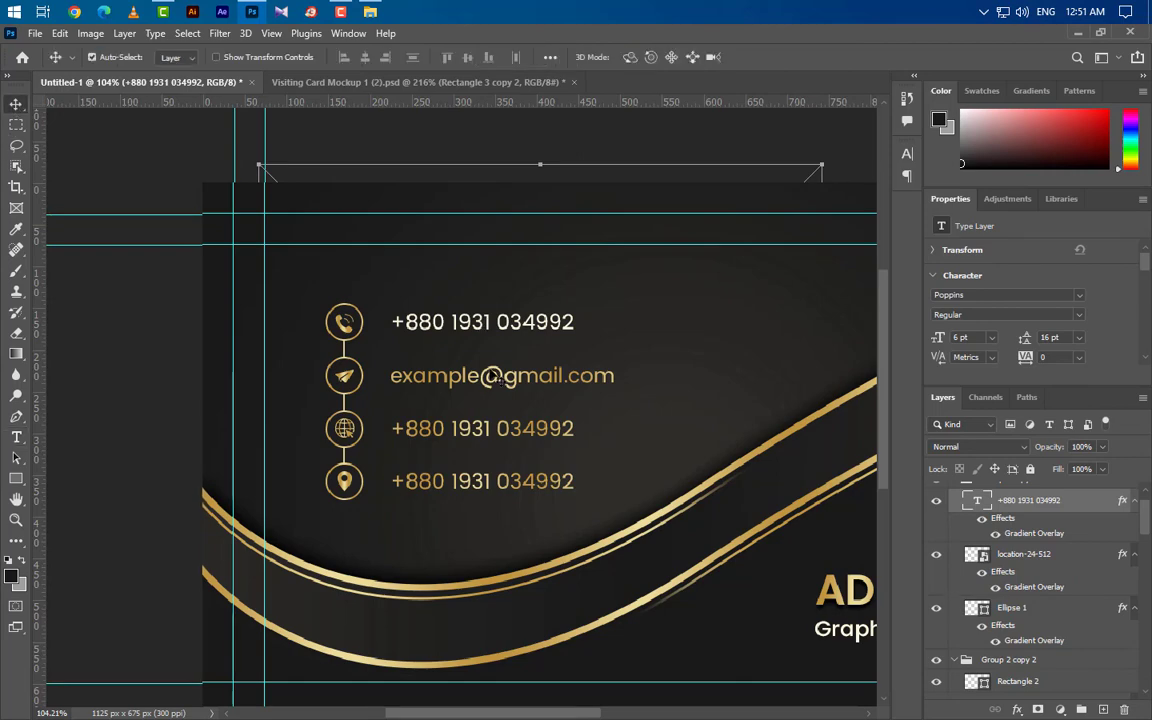
{"action": "left_click", "coordinate": [494, 333]}
{"action": "right_click", "coordinate": [1100, 688]}
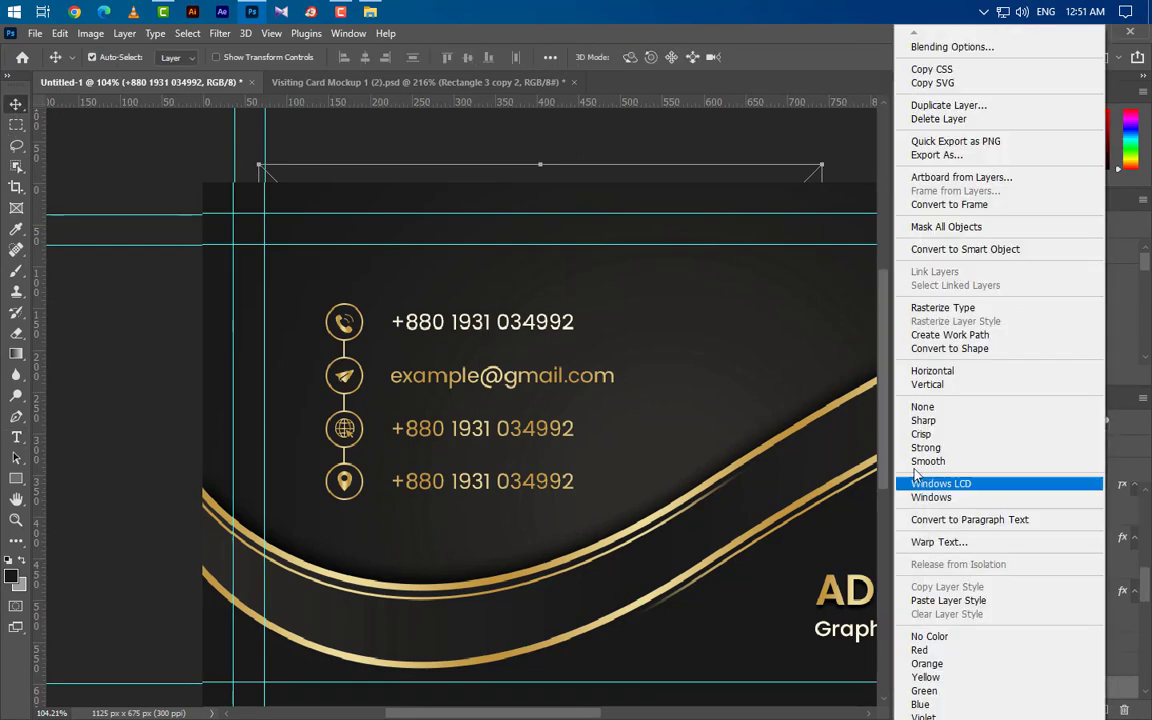
{"action": "left_click", "coordinate": [938, 601]}
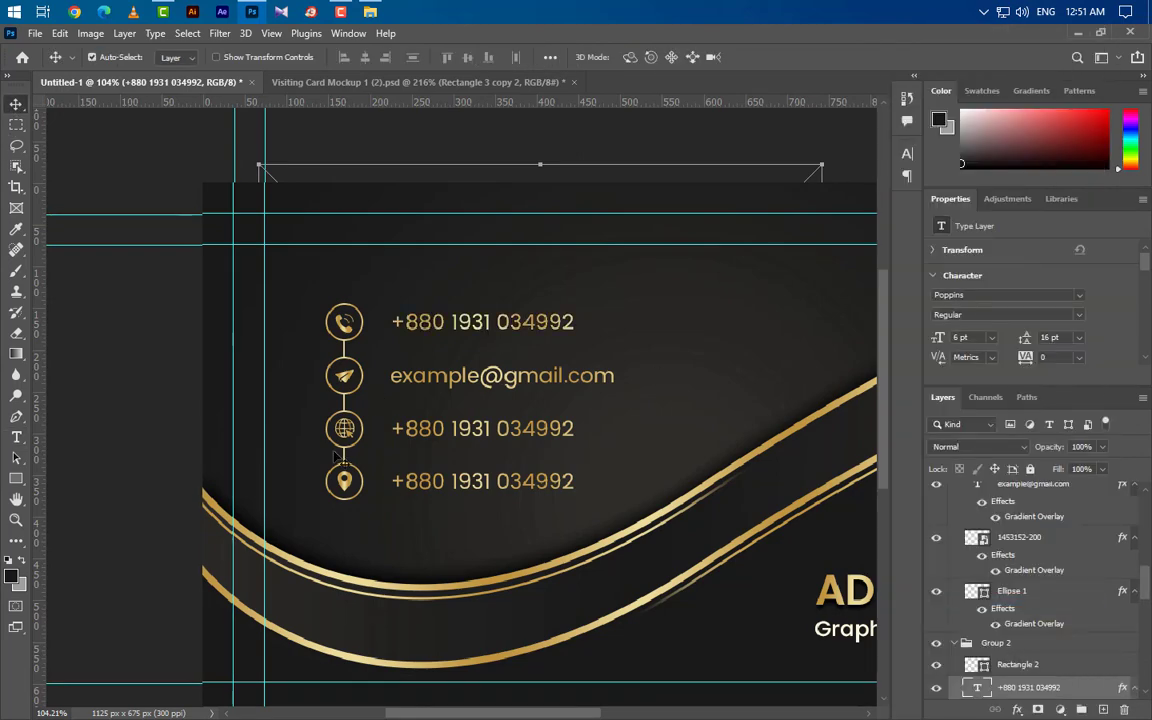
{"action": "left_click", "coordinate": [16, 437]}
{"action": "left_click_drag", "start_coordinate": [390, 428], "coordinate": [719, 433]}
{"action": "type", "text": "www"}
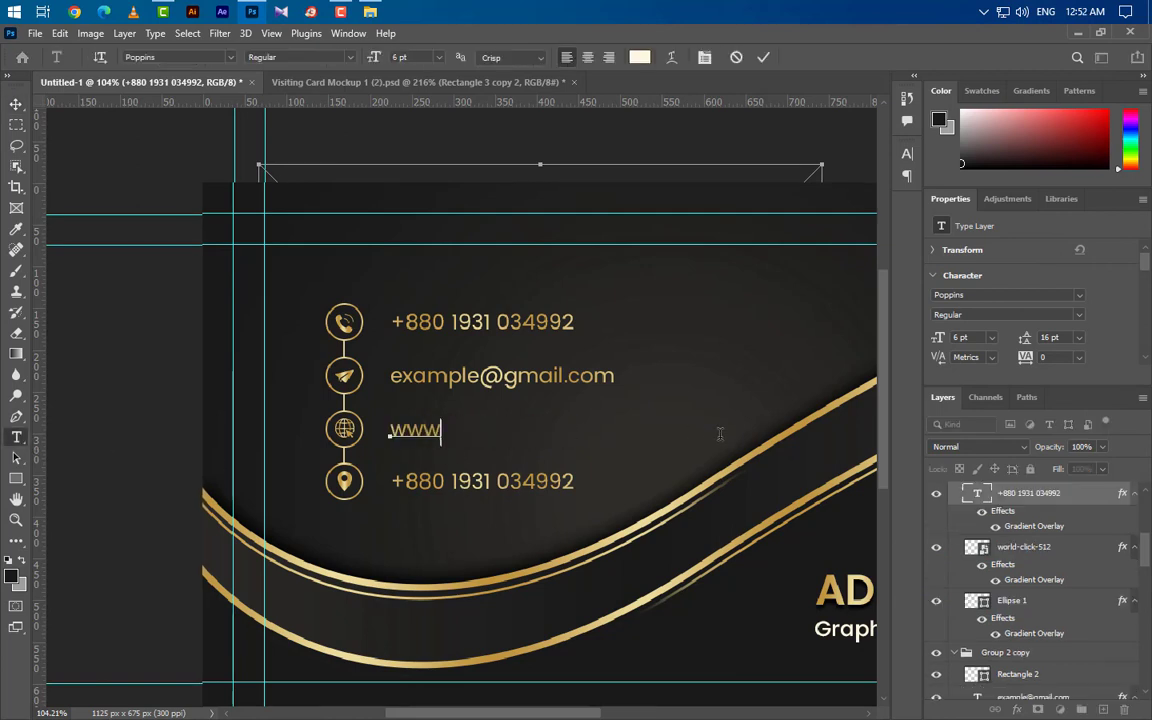
{"action": "type", "text": ".gra"}
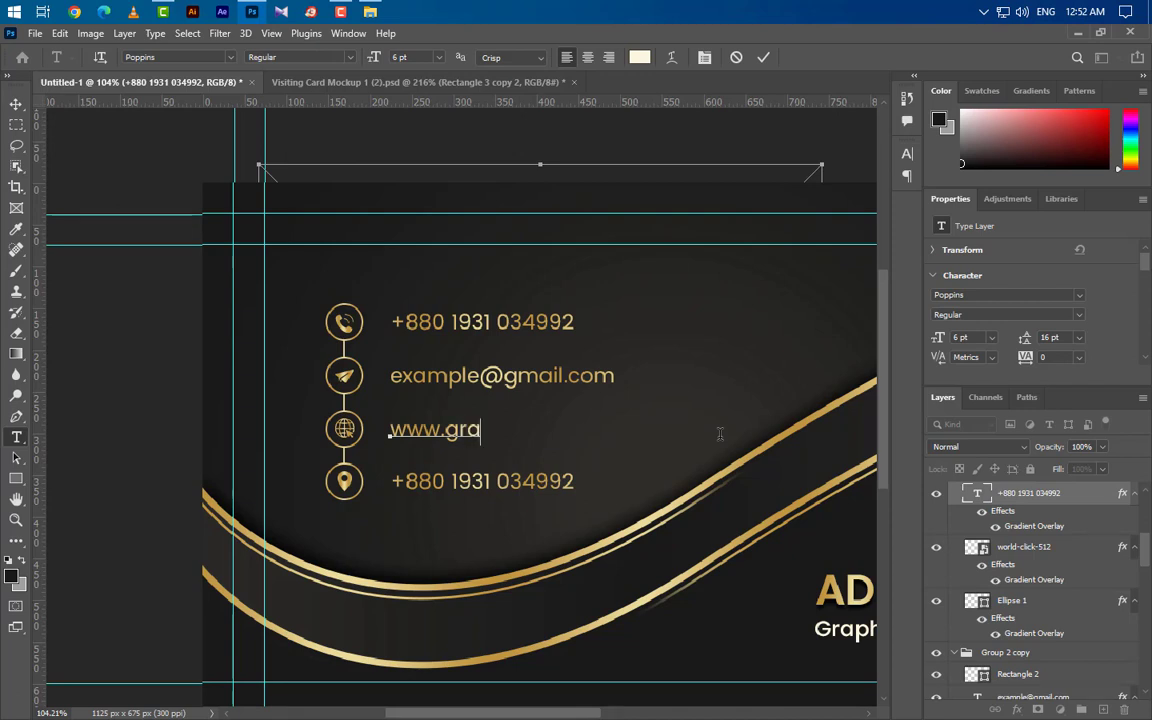
{"action": "type", "text": "phicsfami"}
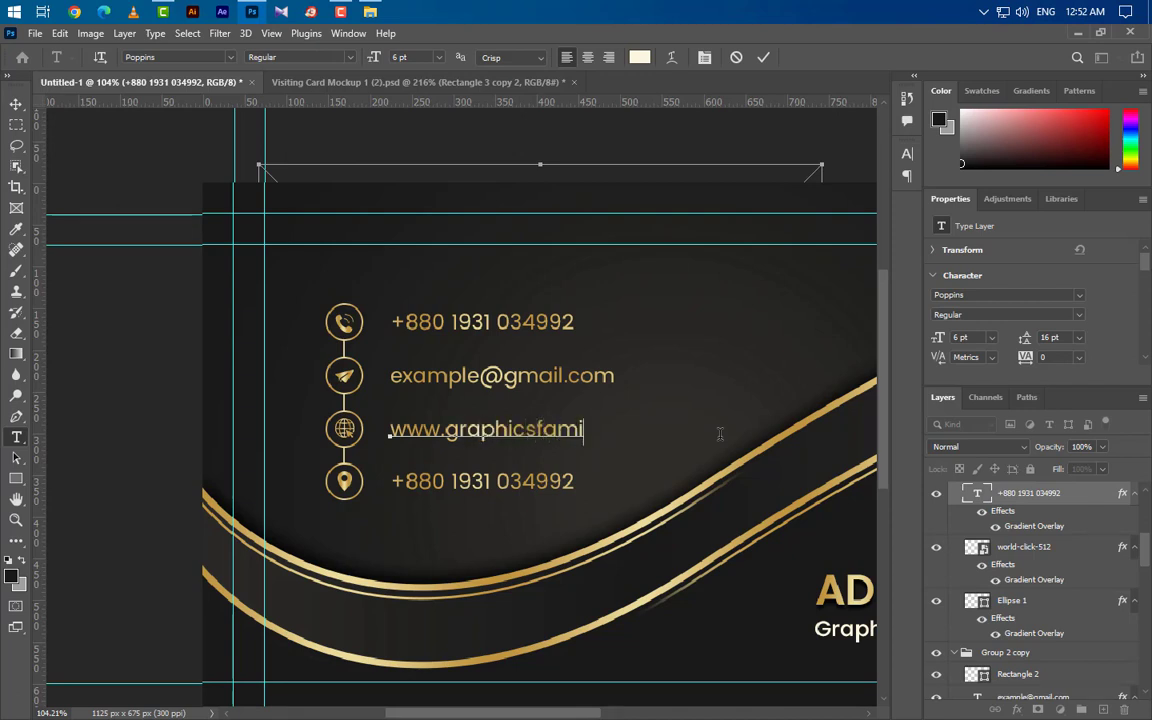
{"action": "type", "text": "ly.com"}
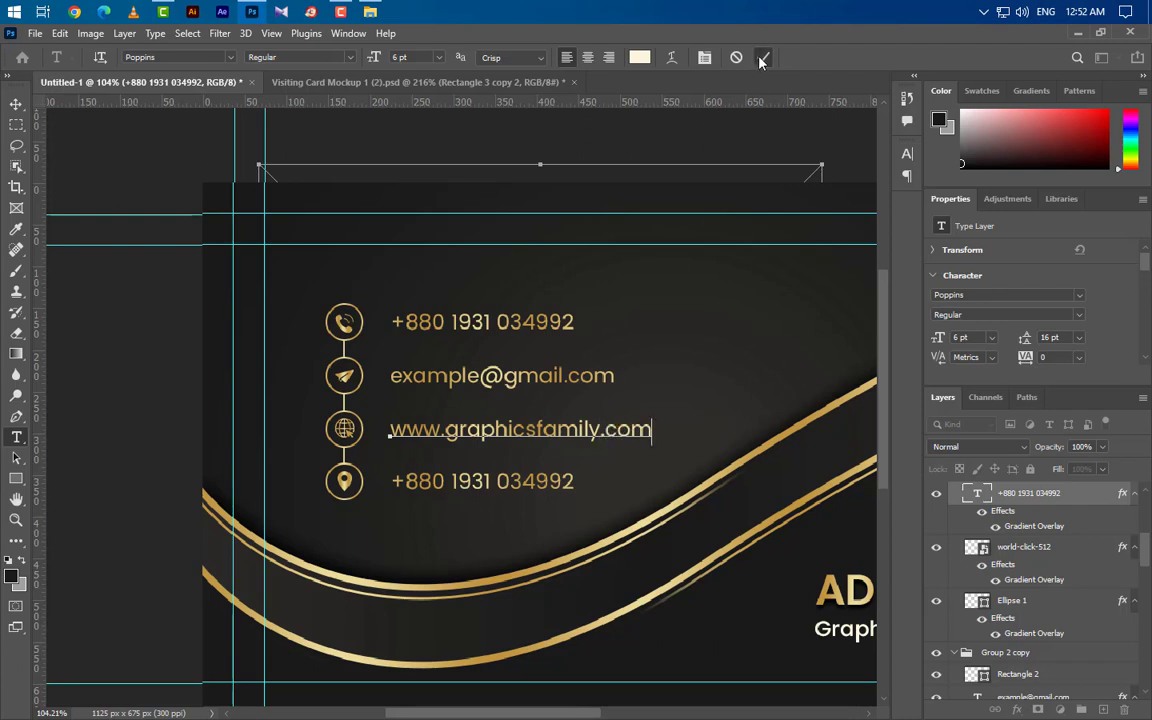
{"action": "left_click", "coordinate": [725, 212]}
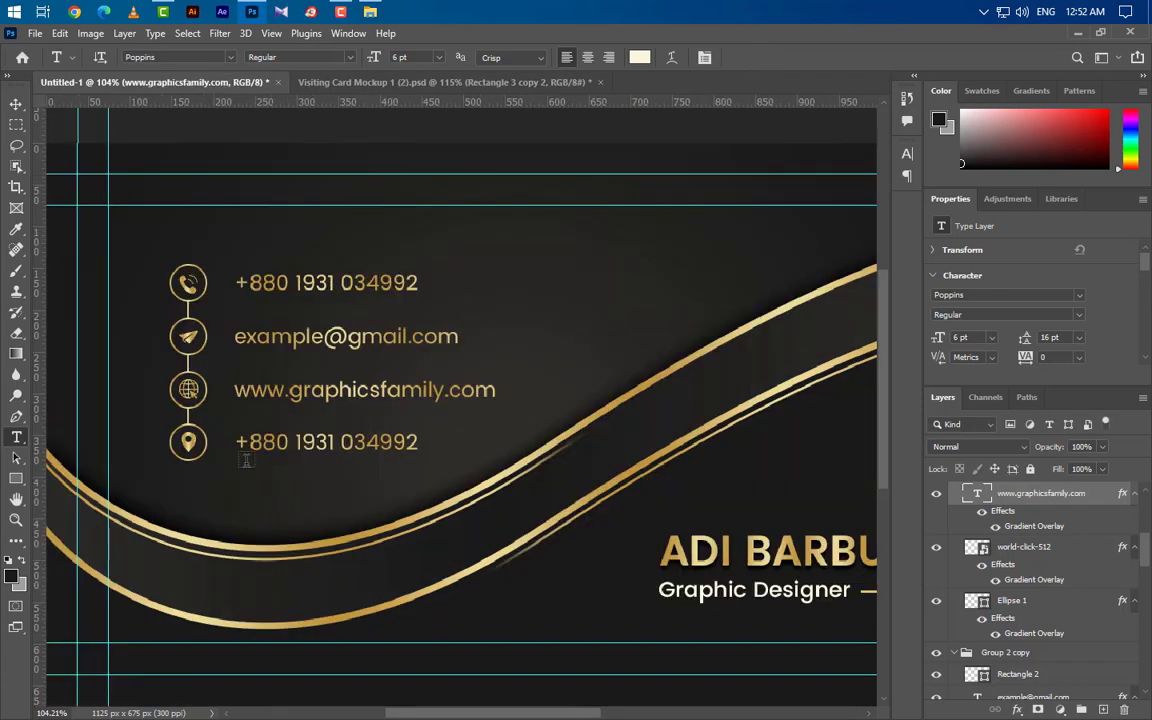
Step: Replace the fourth row's phone number with a sample street address
{"action": "left_click", "coordinate": [240, 441]}
{"action": "key", "text": "ctrl+a"}
{"action": "type", "text": "01"}
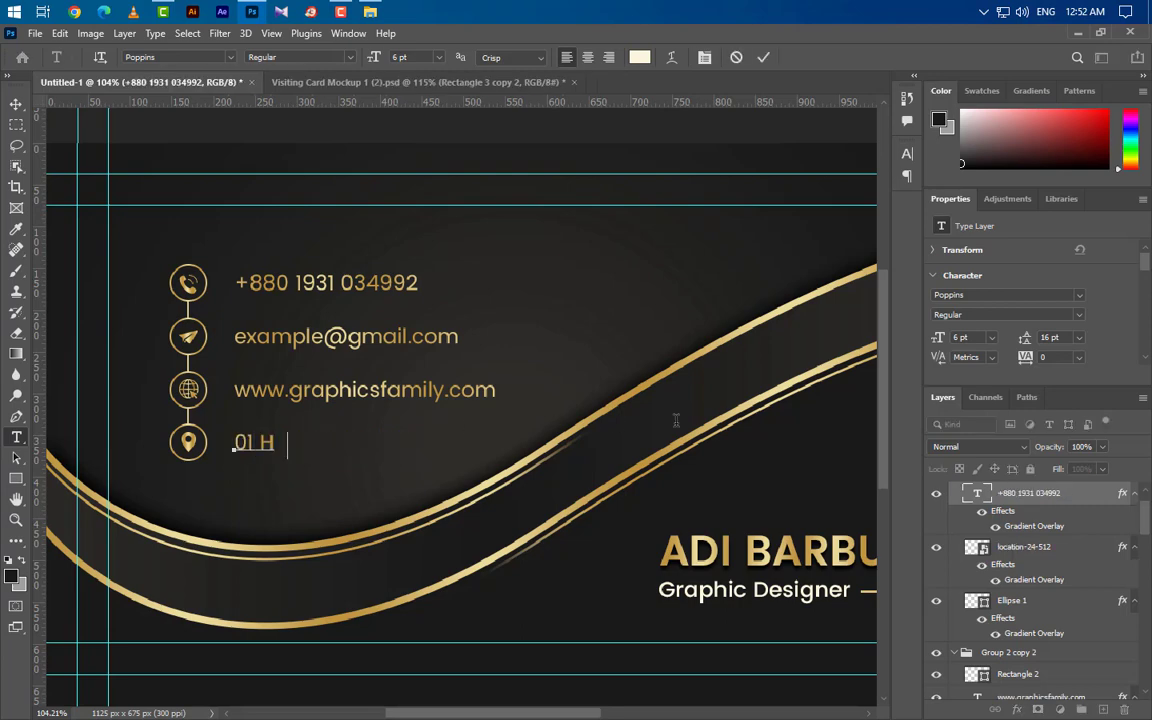
{"action": "type", "text": " Holding, 01 Road"}
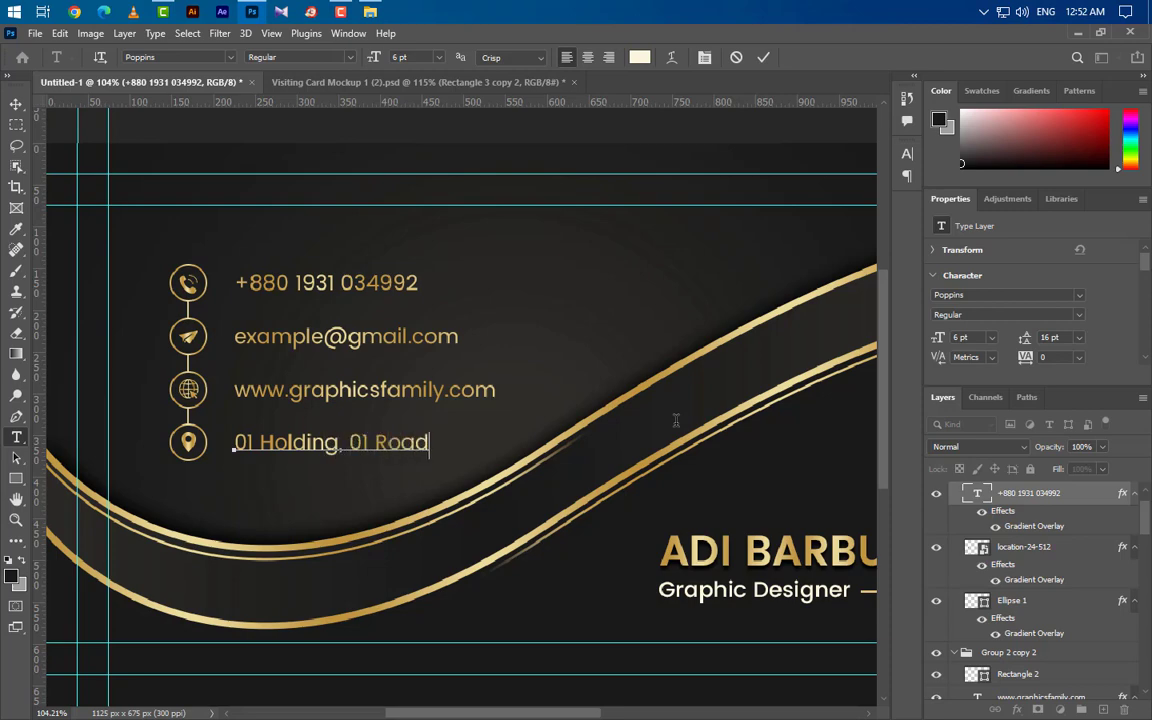
{"action": "type", "text": ", Noapara"}
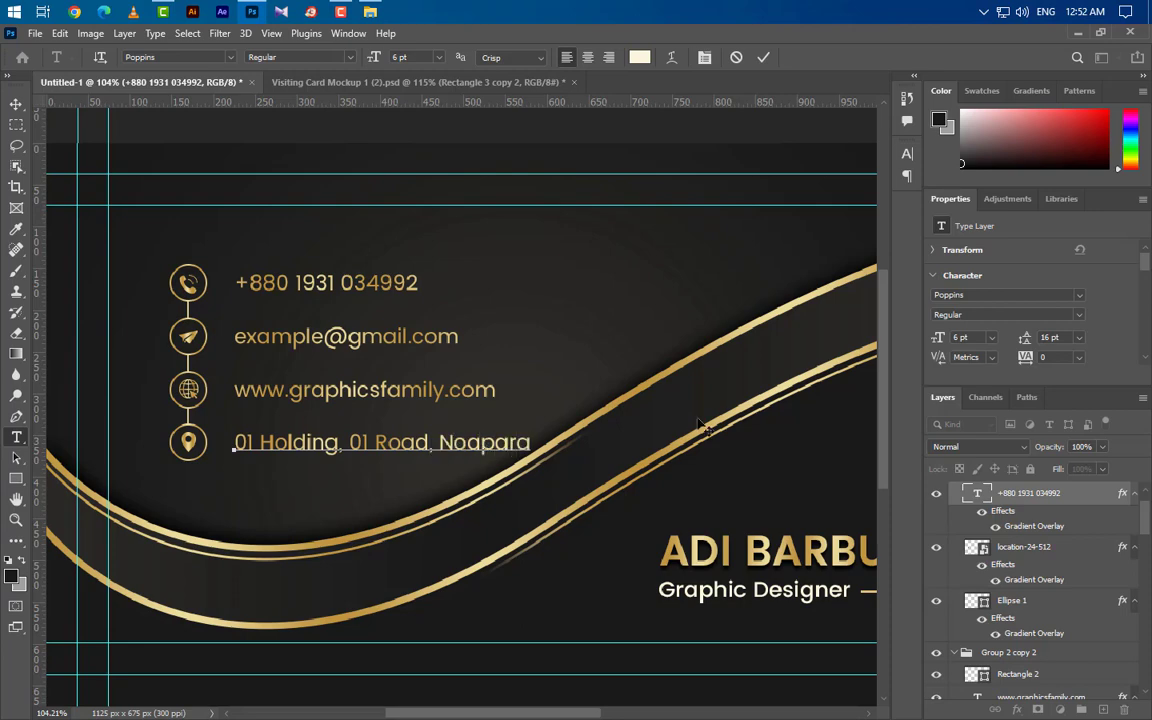
{"action": "left_click", "coordinate": [763, 57]}
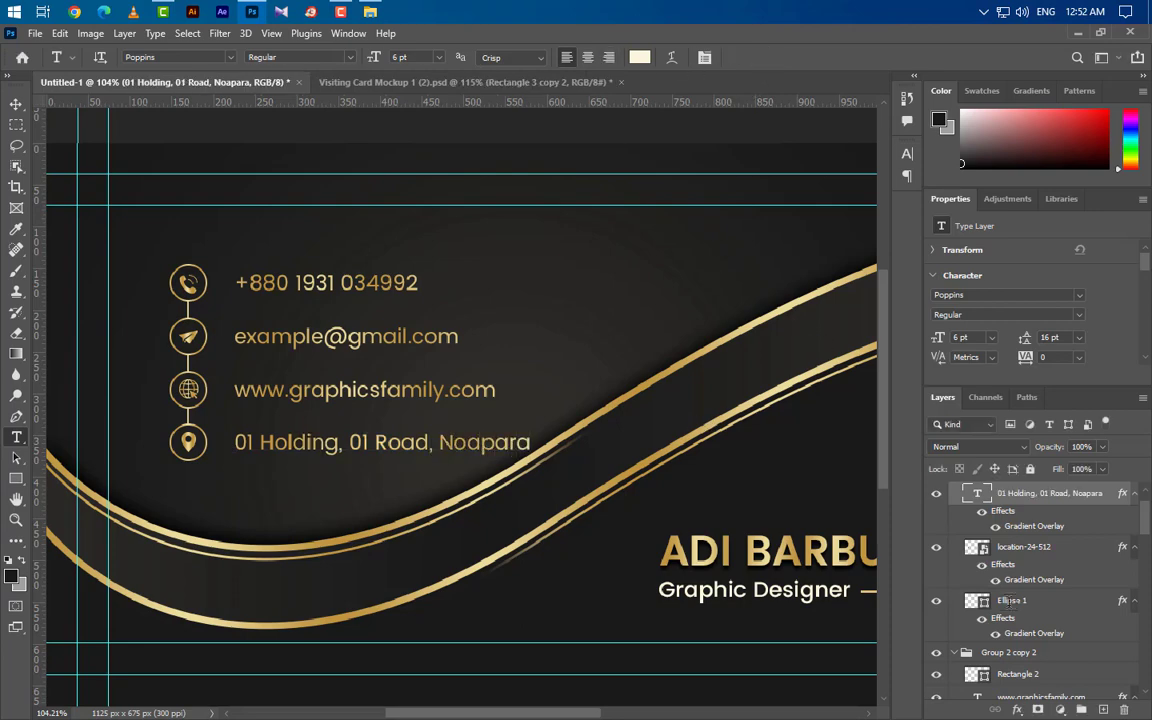
{"action": "scroll", "coordinate": [1018, 600], "scroll_direction": "up", "scroll_amount": 1}
Step: Collapse the four contact-row groups and combine them into Group 3
{"action": "left_click", "coordinate": [955, 513]}
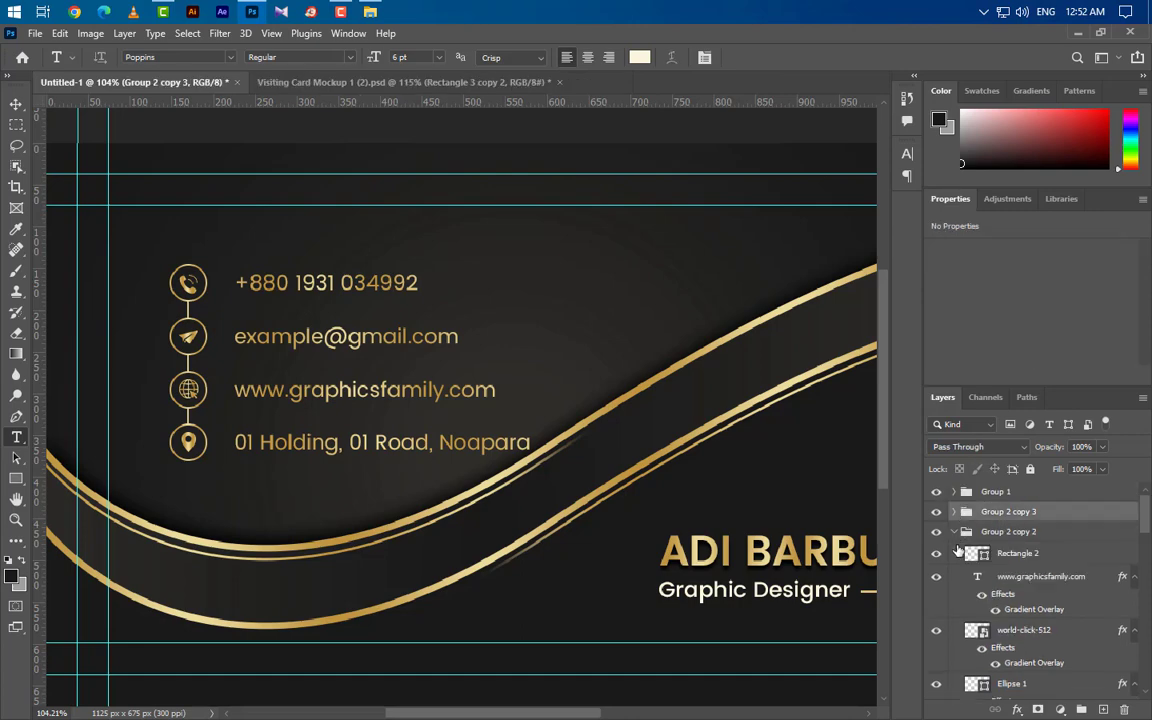
{"action": "left_click", "coordinate": [955, 532]}
{"action": "left_click", "coordinate": [955, 552]}
{"action": "left_click", "coordinate": [955, 572]}
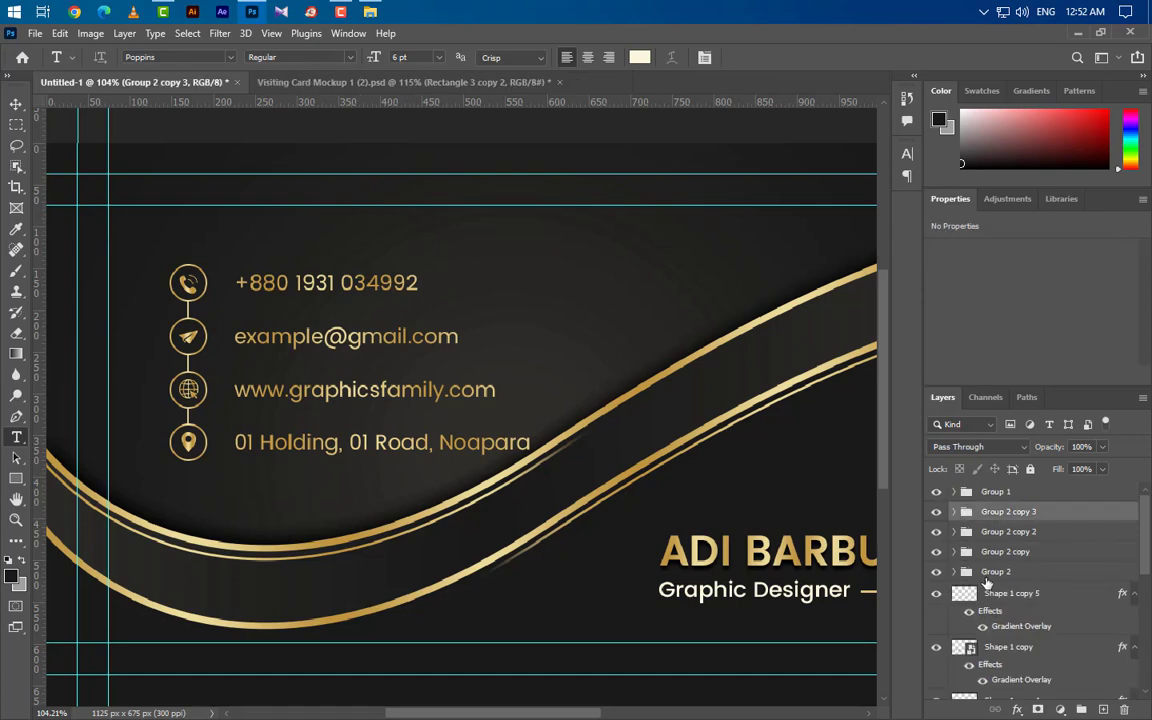
{"action": "left_click", "coordinate": [1006, 569]}
{"action": "left_click", "coordinate": [1007, 551], "text": "ctrl"}
{"action": "left_click", "coordinate": [1005, 531], "text": "ctrl"}
{"action": "left_click", "coordinate": [1006, 512], "text": "ctrl"}
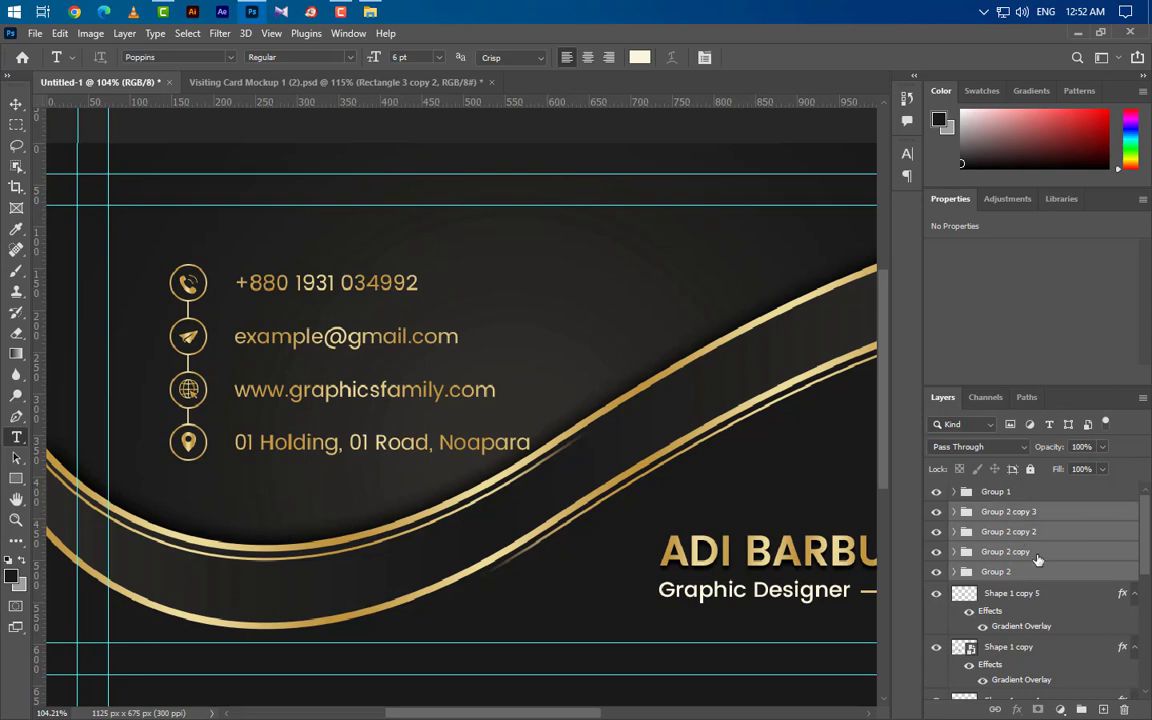
{"action": "left_click", "coordinate": [1081, 706]}
Step: Move the grouped contact block slightly up and left on the card
{"action": "key", "text": "ctrl+t"}
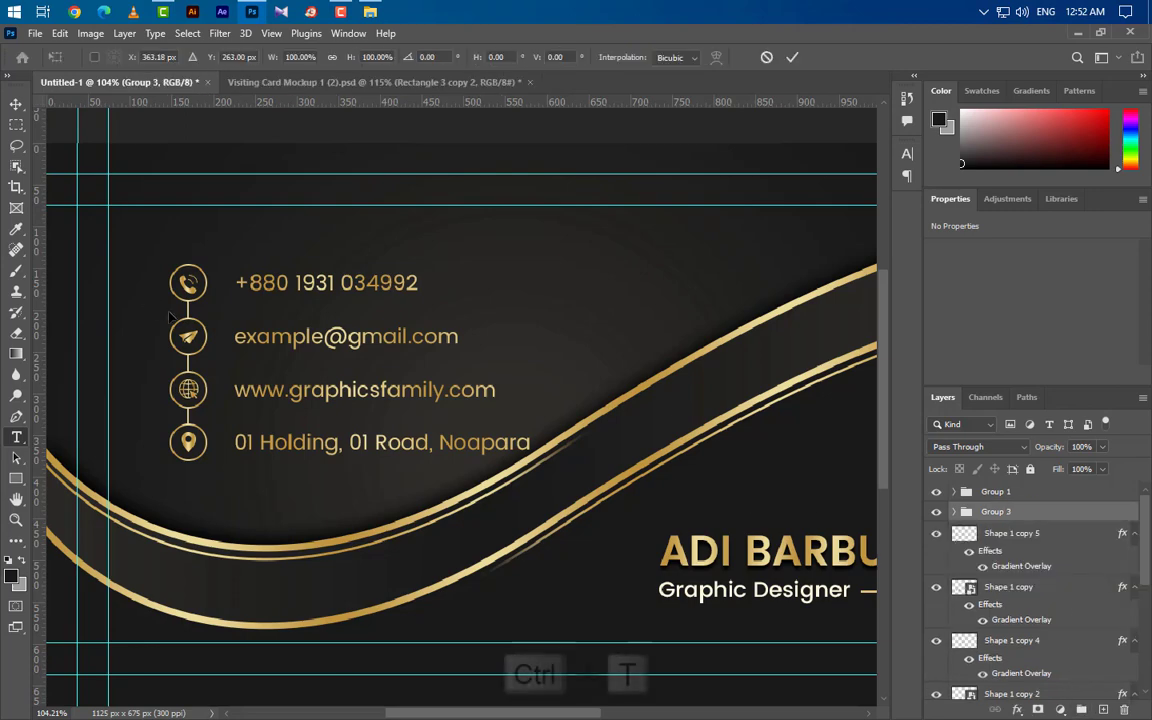
{"action": "left_click_drag", "start_coordinate": [300, 340], "coordinate": [294, 322]}
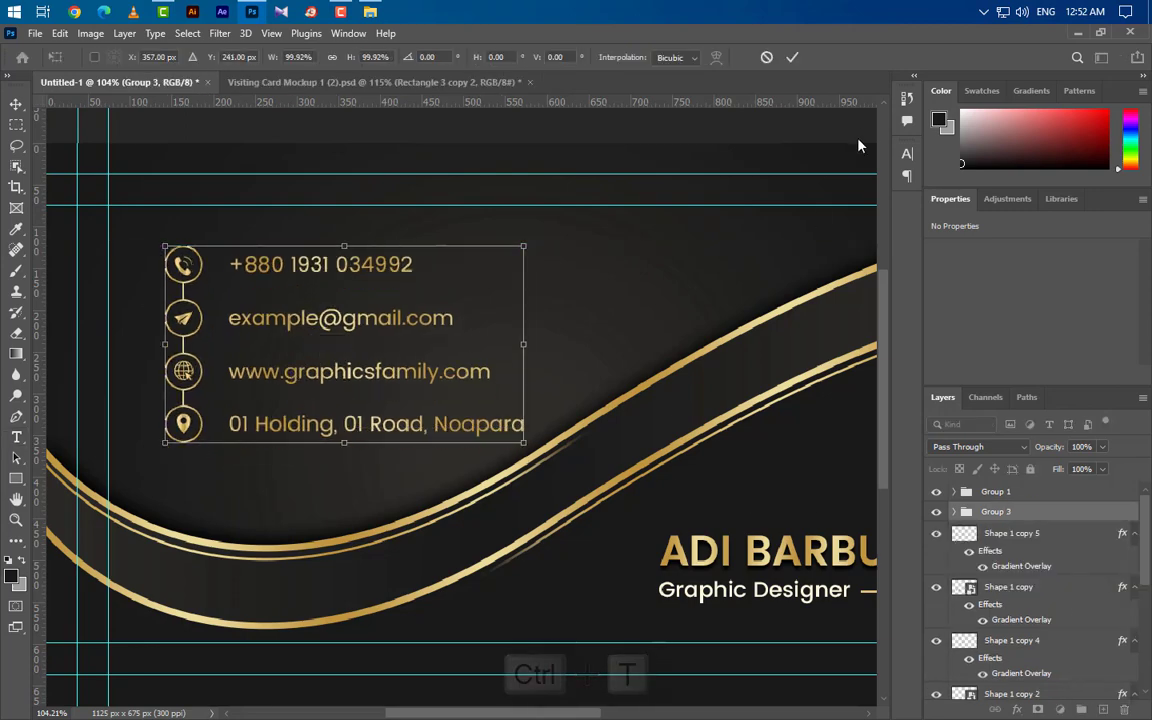
{"action": "left_click", "coordinate": [792, 57]}
{"action": "key", "text": "t"}
{"action": "scroll", "coordinate": [275, 423], "scroll_direction": "down", "scroll_amount": 5}
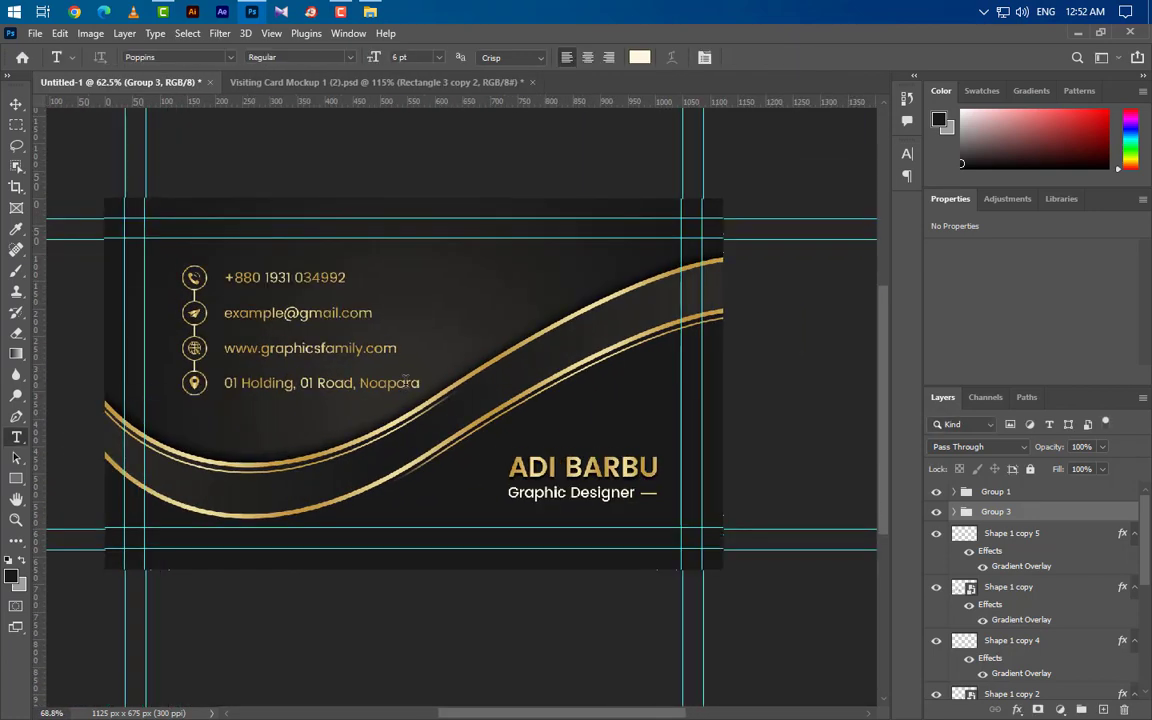
{"action": "scroll", "coordinate": [645, 455], "scroll_direction": "up", "scroll_amount": 2}
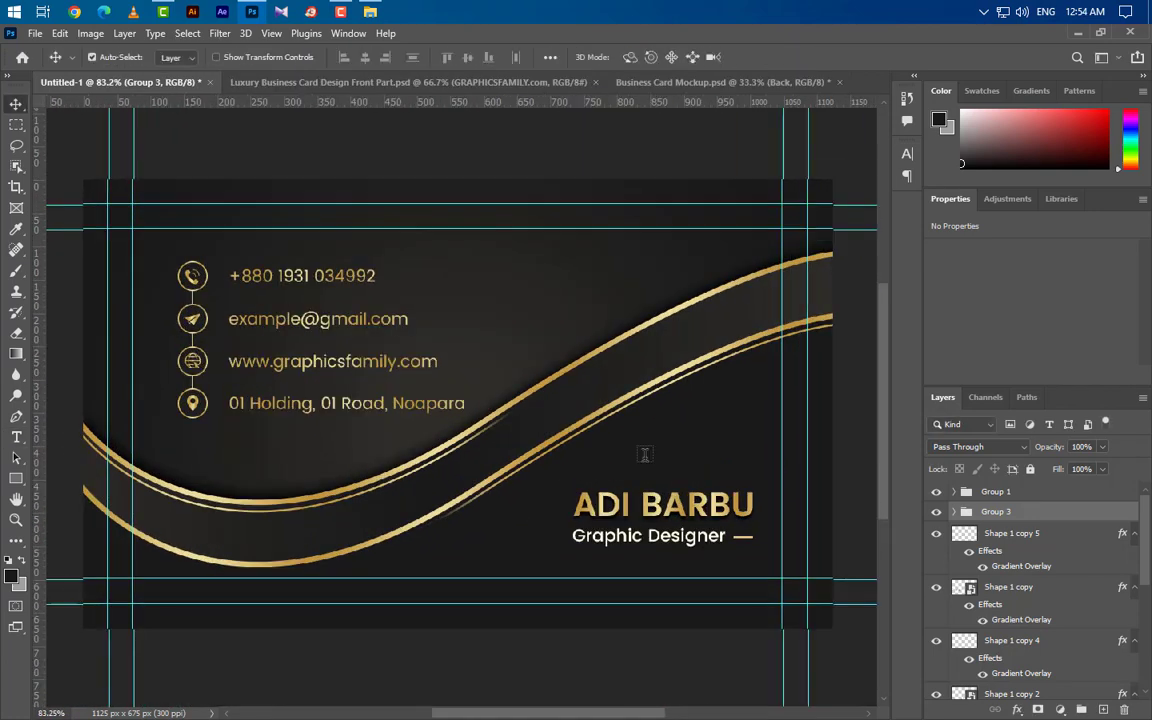
{"action": "left_click", "coordinate": [1020, 495]}
Step: Open the mockup's Front smart object and stamp the front design's visible layers into one layer
{"action": "key", "text": "ctrl+alt+shift+e"}
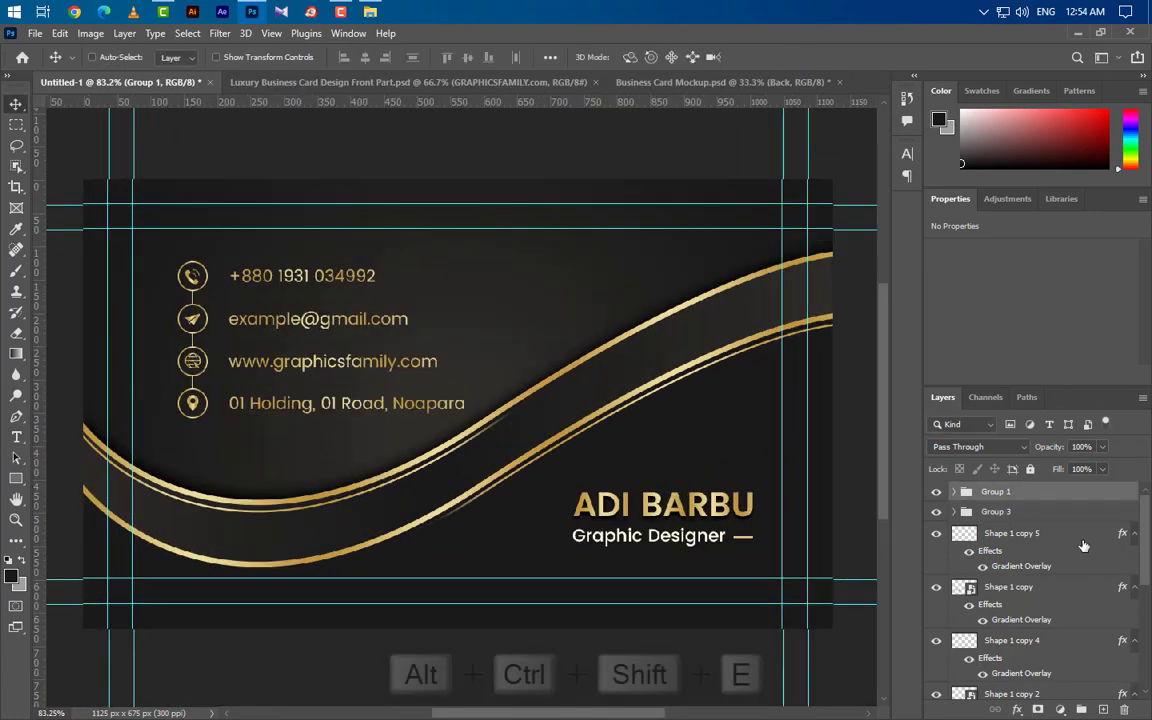
{"action": "left_click", "coordinate": [770, 88]}
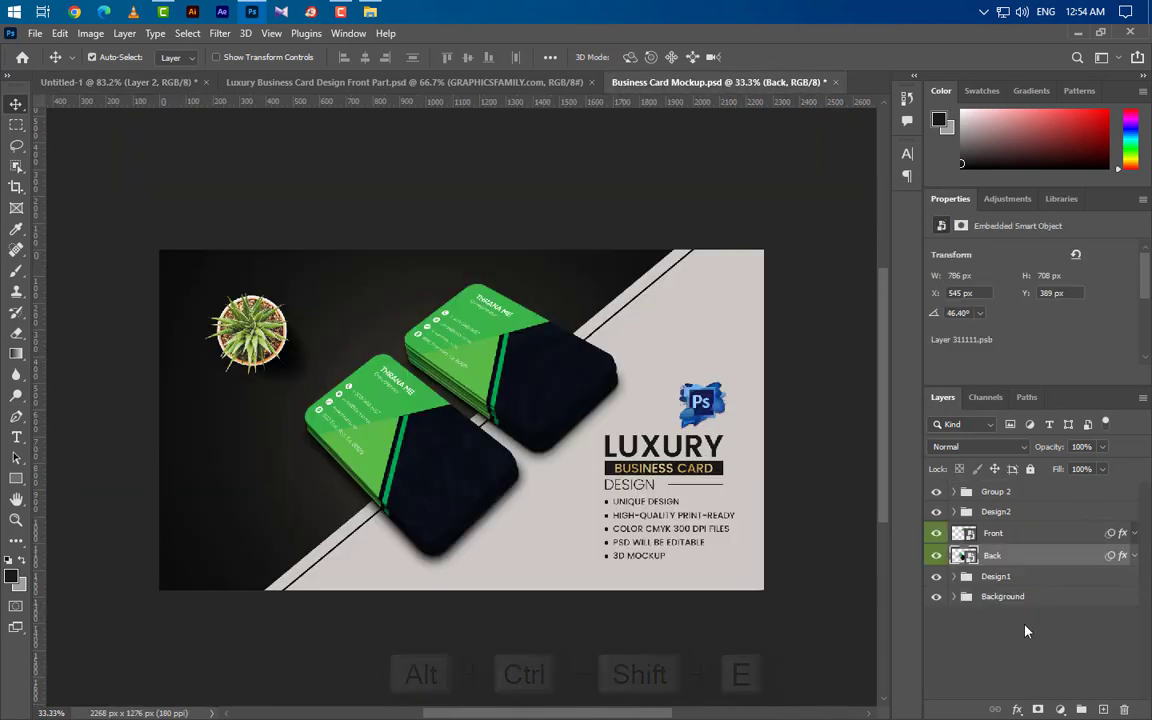
{"action": "double_click", "coordinate": [964, 533]}
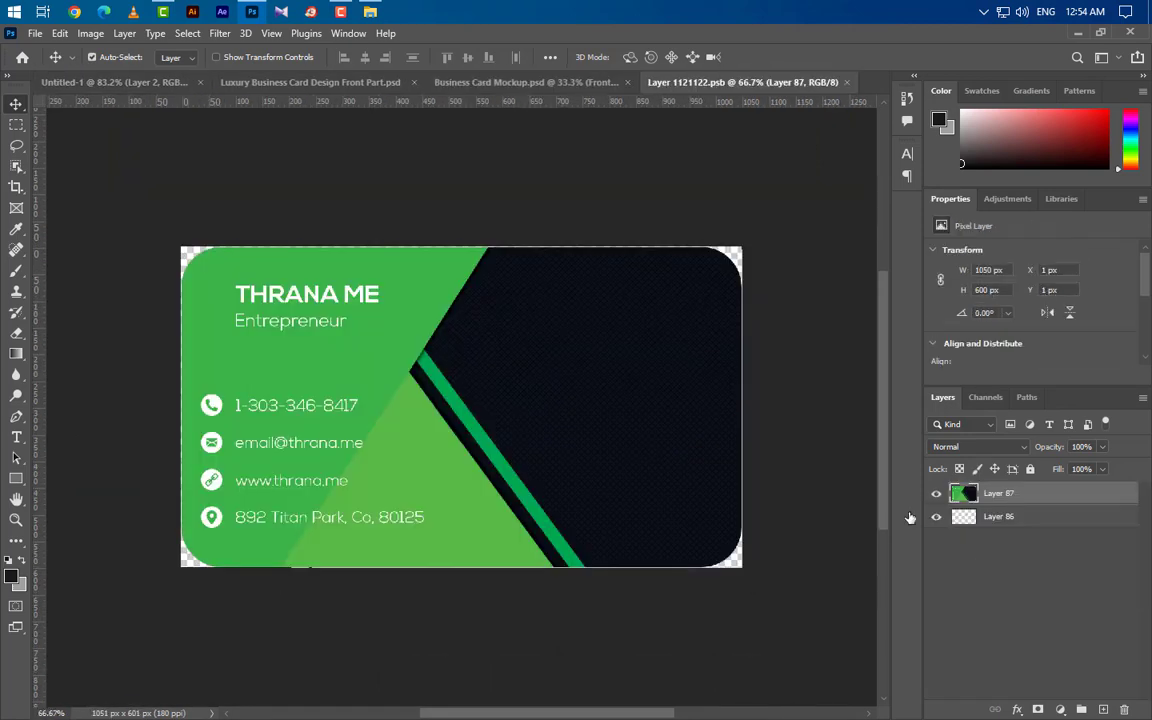
{"action": "left_click", "coordinate": [340, 86]}
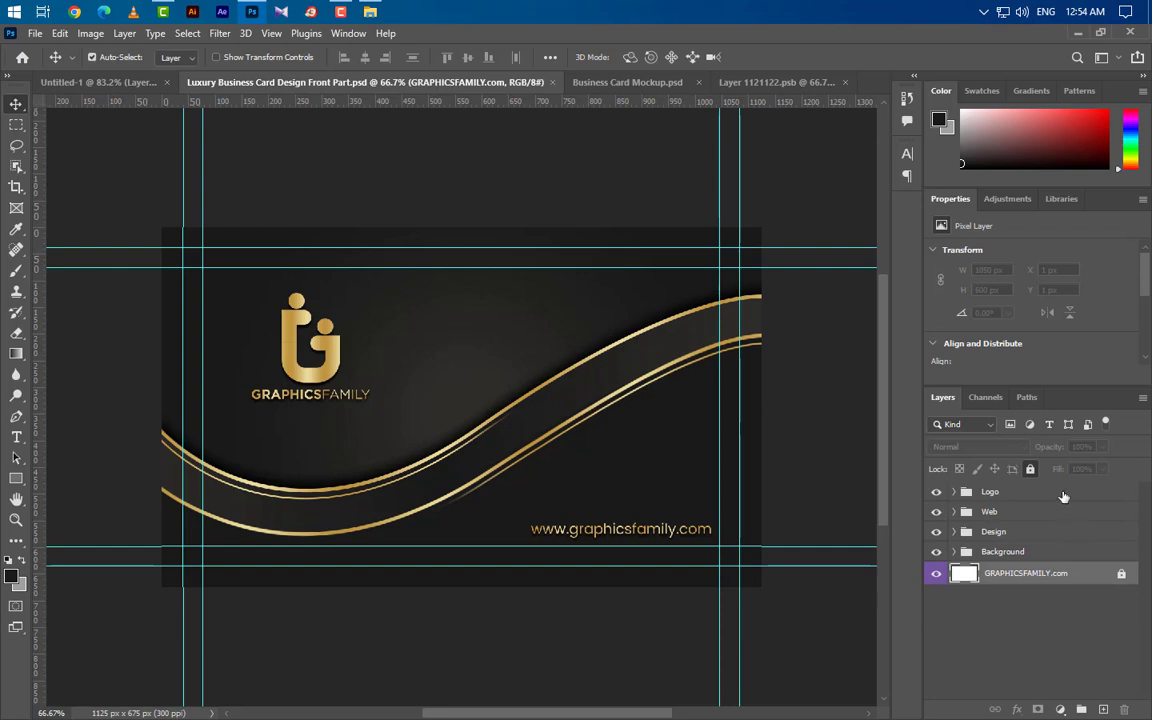
{"action": "left_click", "coordinate": [1063, 493]}
{"action": "key", "text": "ctrl+shift+alt+e"}
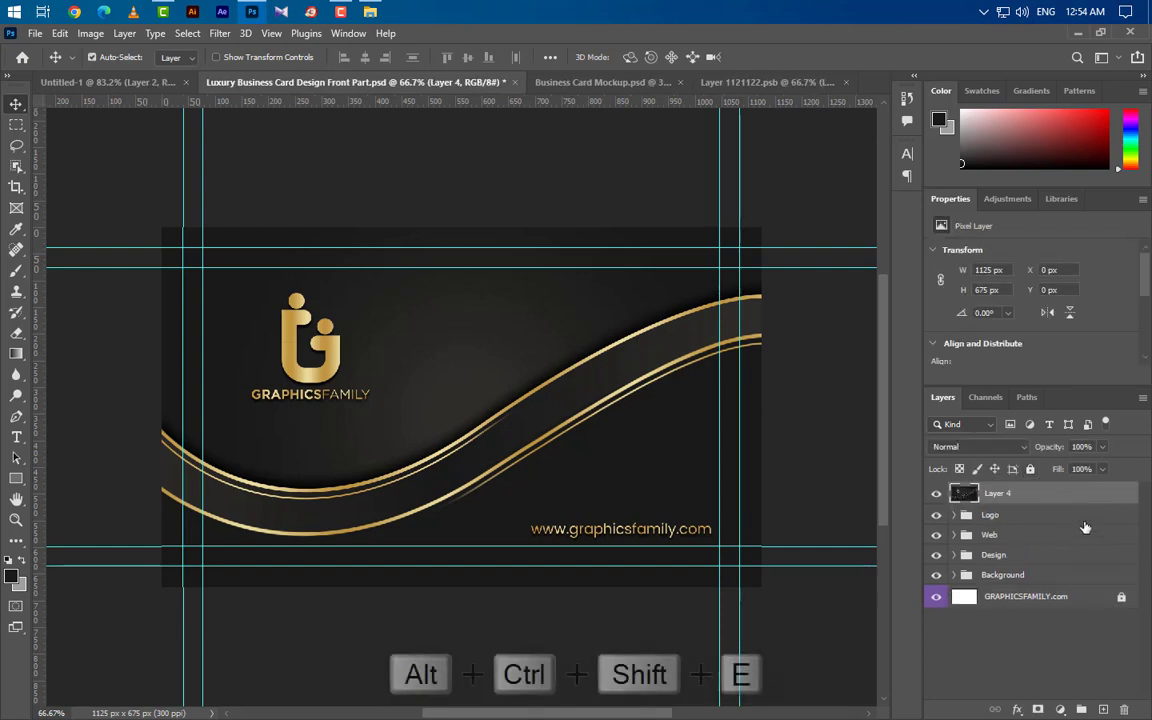
Step: Place the merged design in the Front smart object, align left and middle, clip it, and save
{"action": "left_click_drag", "start_coordinate": [488, 296], "coordinate": [450, 405]}
{"action": "key", "text": "ctrl+a"}
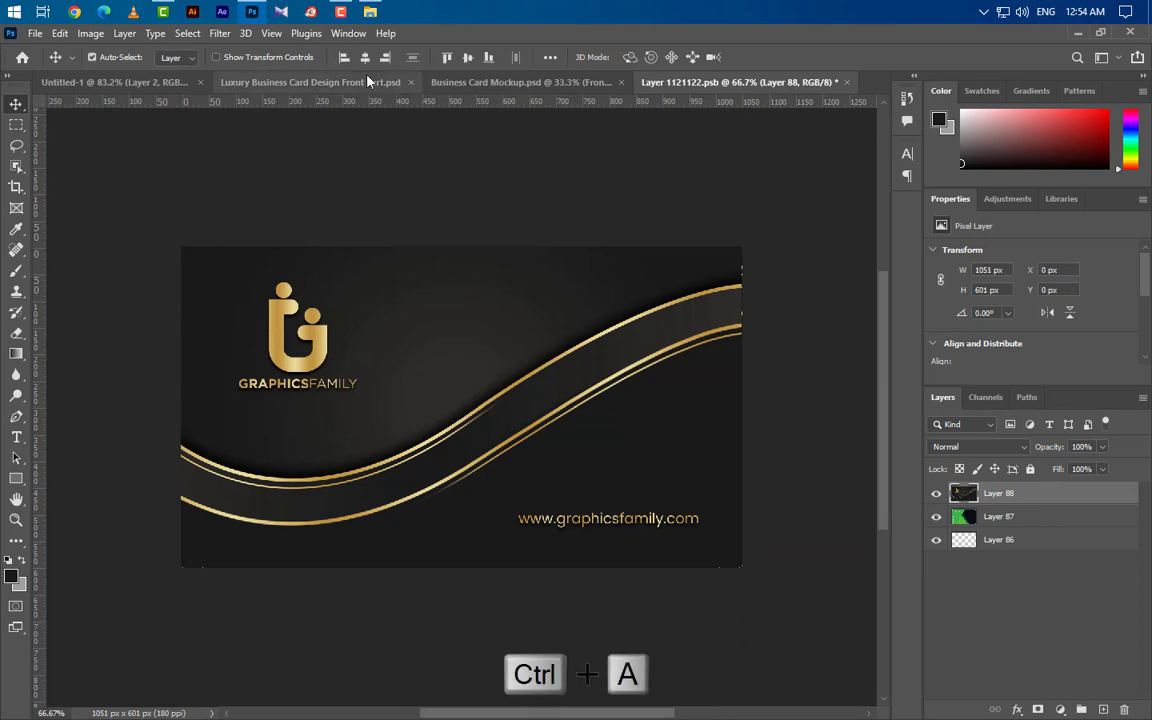
{"action": "left_click", "coordinate": [366, 57]}
{"action": "left_click", "coordinate": [467, 58]}
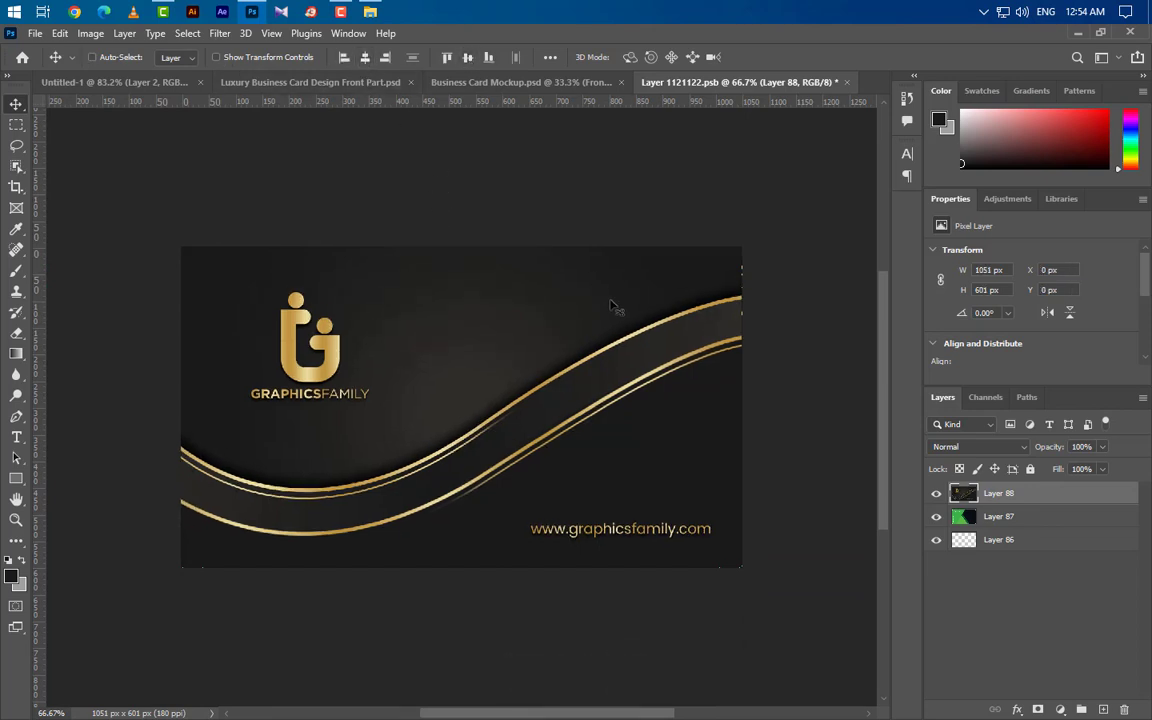
{"action": "key", "text": "ctrl+d"}
{"action": "right_click", "coordinate": [1012, 505]}
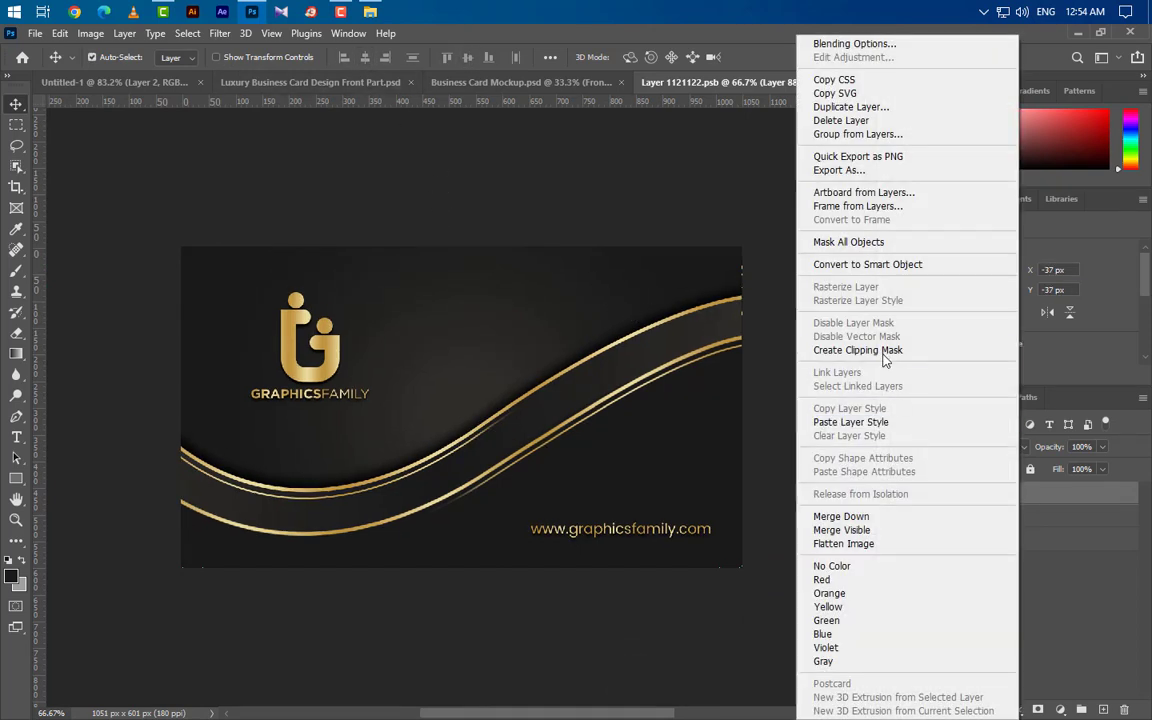
{"action": "left_click", "coordinate": [800, 355]}
{"action": "left_click", "coordinate": [847, 82]}
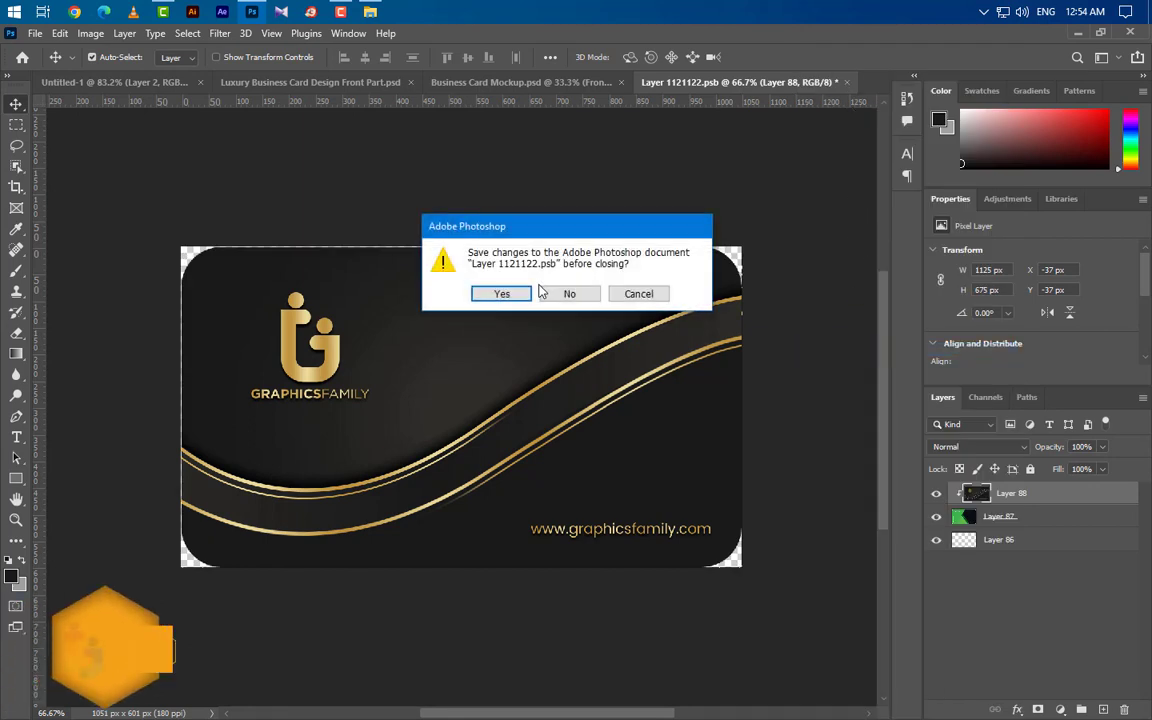
{"action": "key", "text": "Return"}
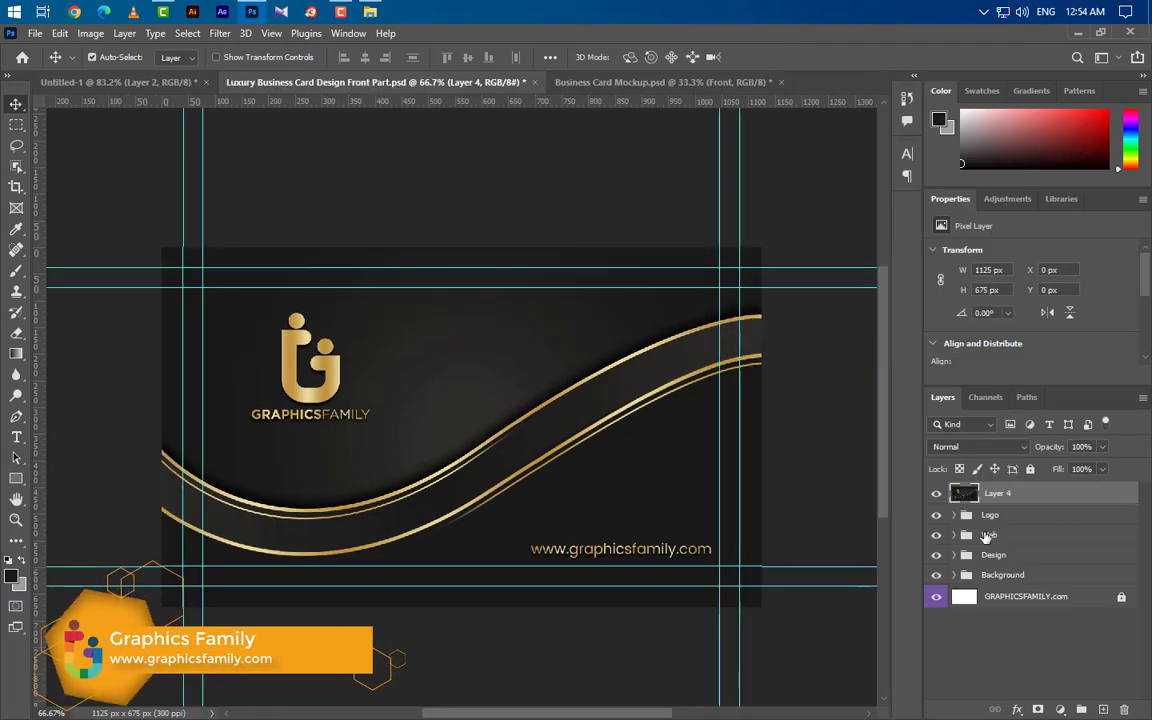
Step: Open the Back smart object and bring the merged Layer 2 from the Untitled-1 back design into it
{"action": "left_click", "coordinate": [683, 87]}
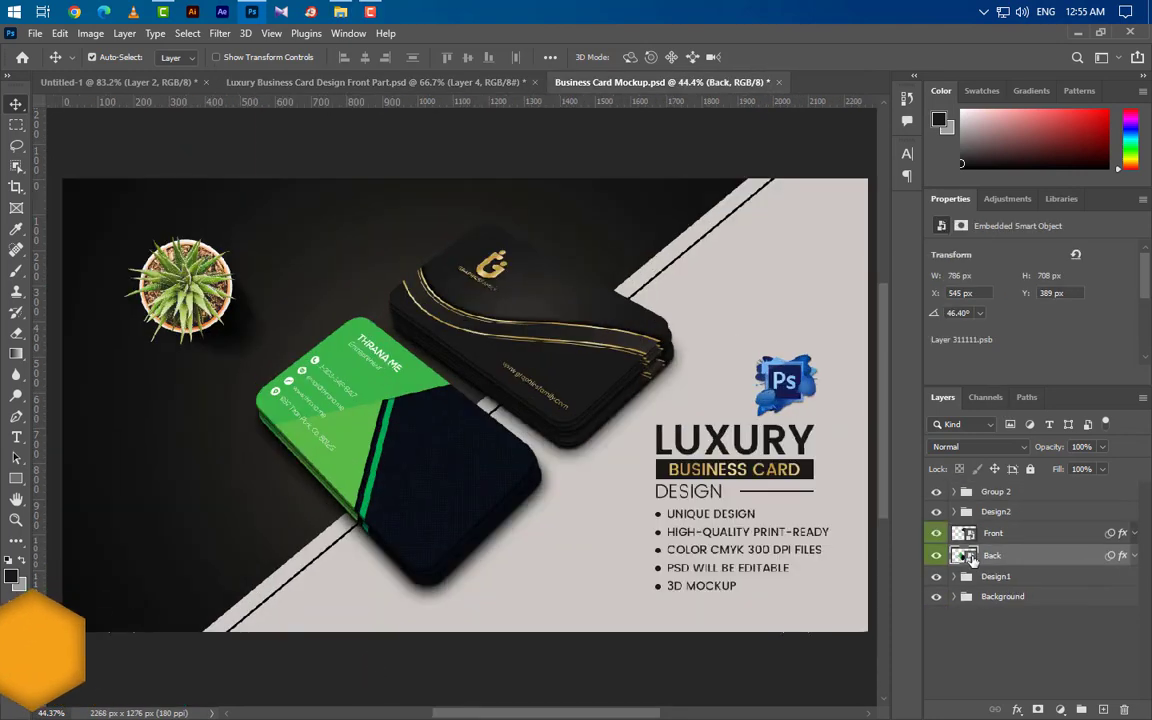
{"action": "double_click", "coordinate": [965, 556]}
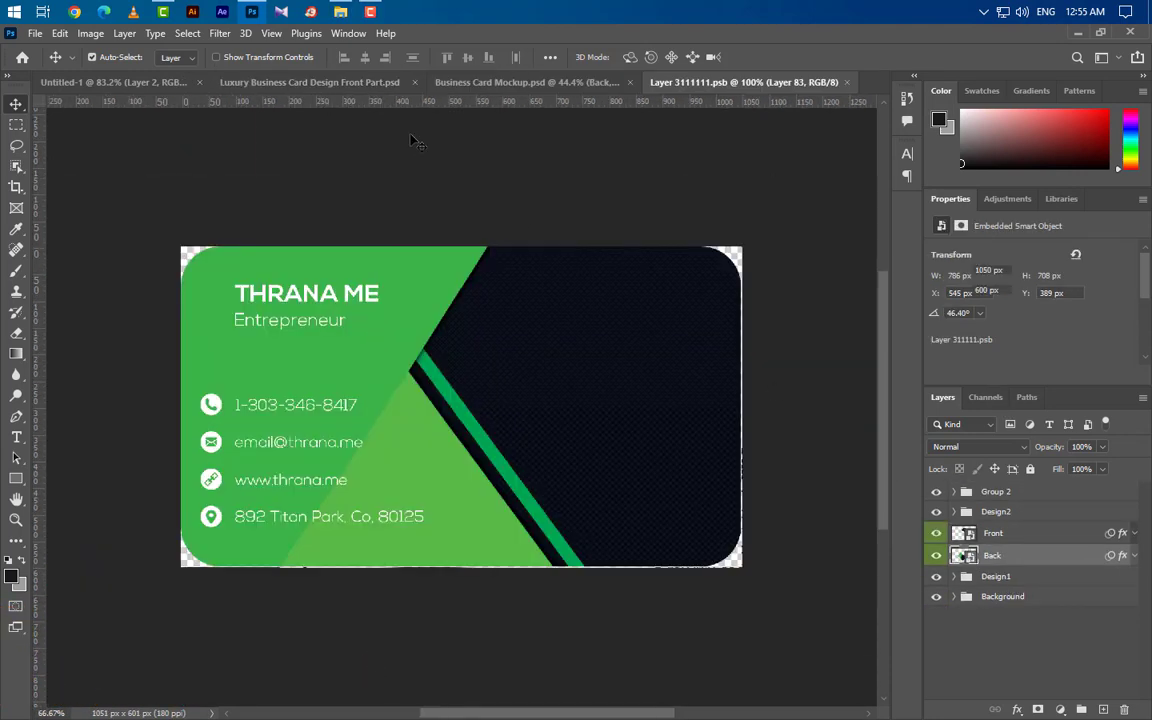
{"action": "left_click", "coordinate": [352, 86]}
{"action": "left_click", "coordinate": [110, 81]}
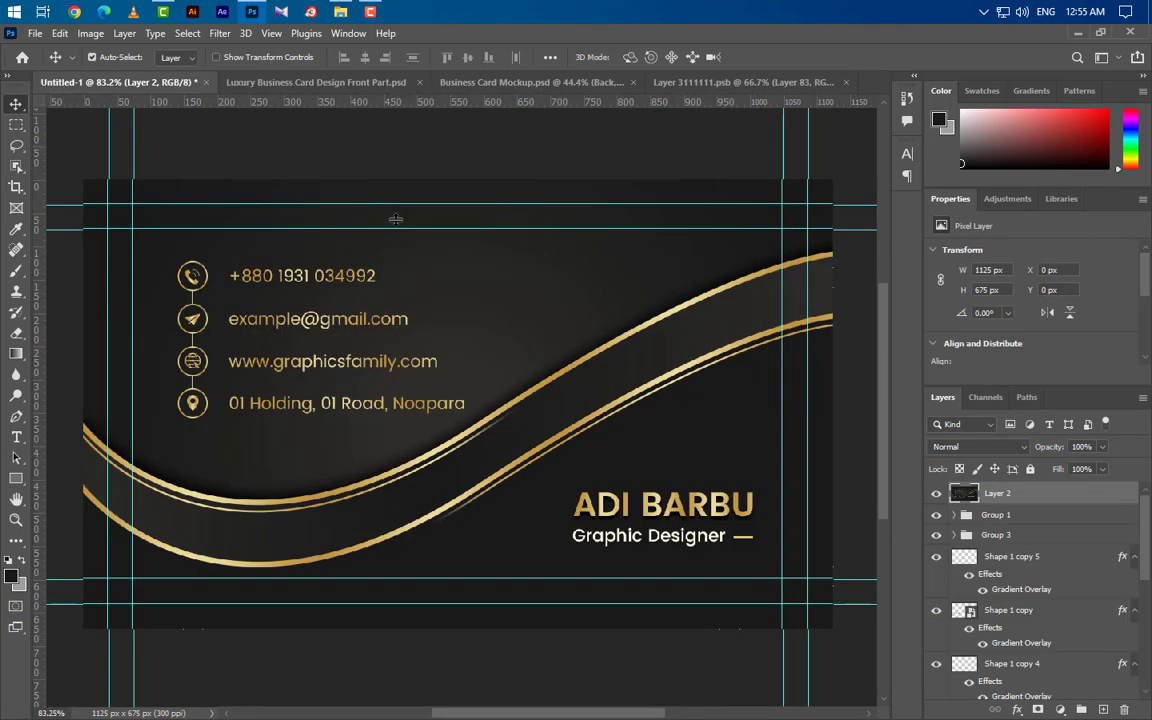
{"action": "left_click_drag", "start_coordinate": [1003, 447], "coordinate": [465, 443]}
Step: Align the back design left and vertically centred, clip it to the card shape, and save
{"action": "key", "text": "ctrl+a"}
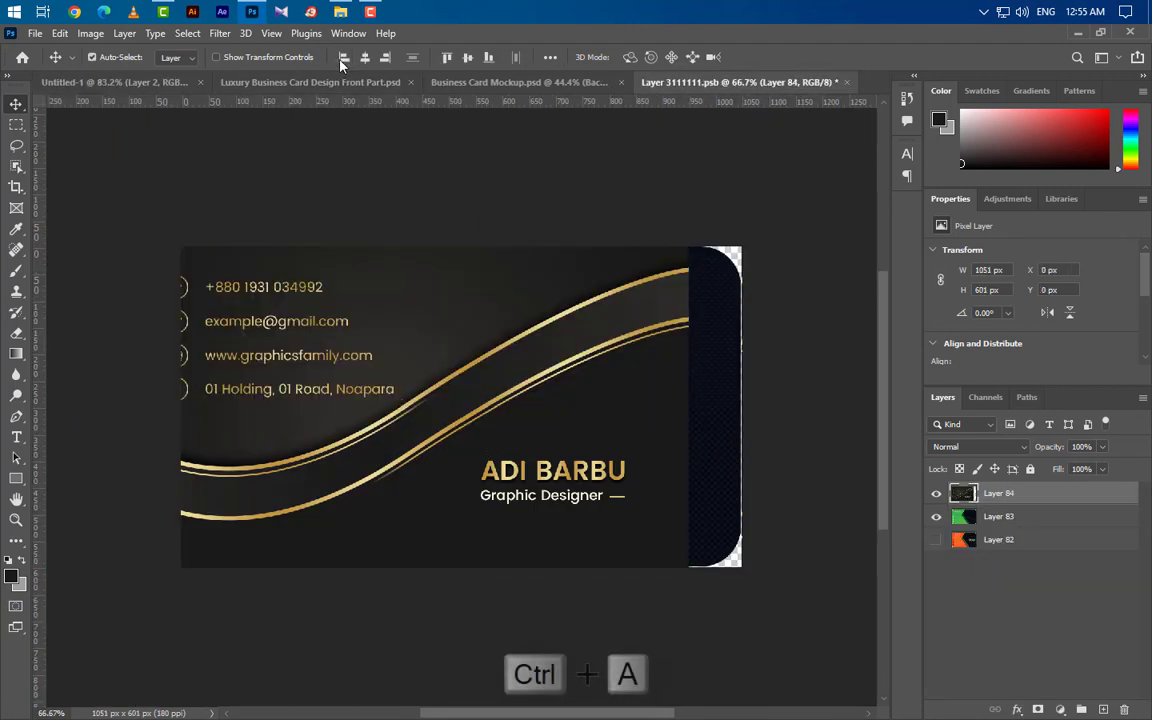
{"action": "left_click", "coordinate": [344, 57]}
{"action": "left_click", "coordinate": [467, 57]}
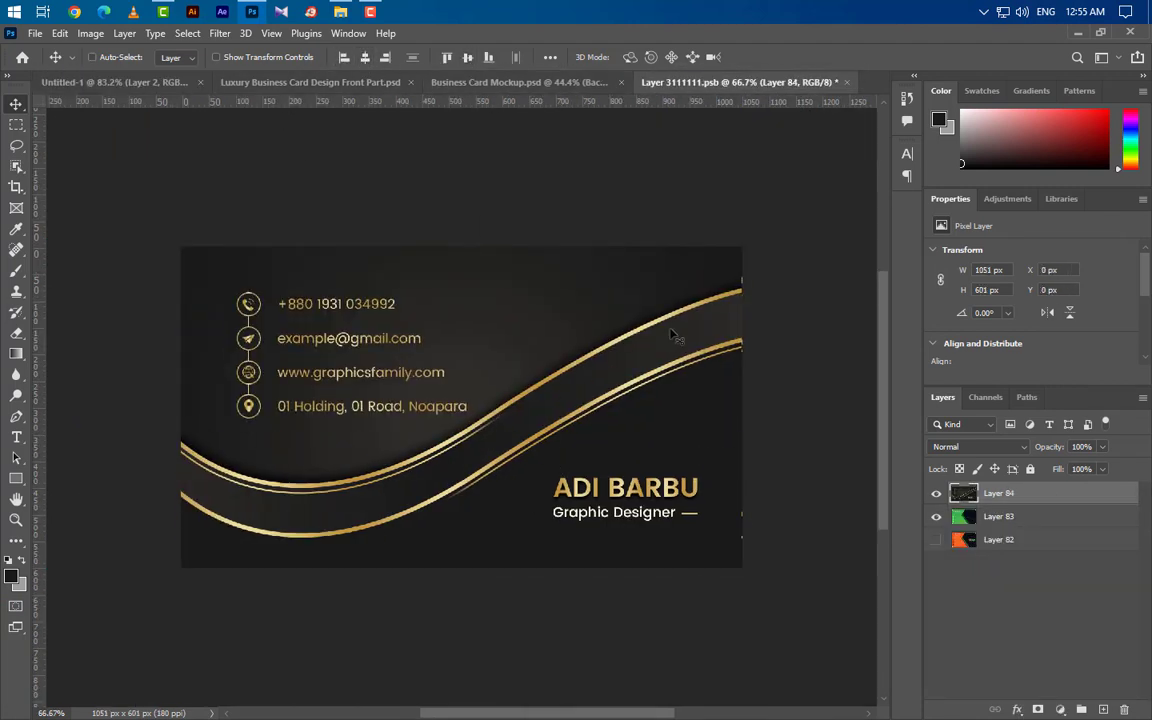
{"action": "right_click", "coordinate": [1048, 495]}
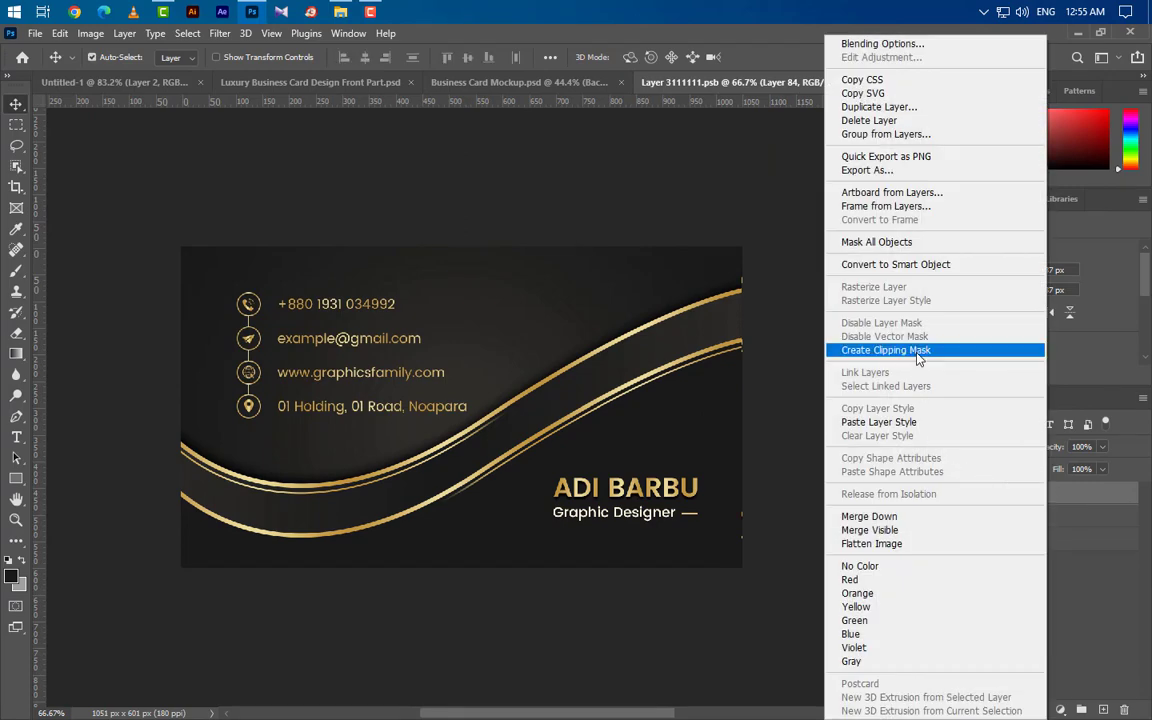
{"action": "left_click", "coordinate": [830, 347]}
{"action": "left_click", "coordinate": [846, 83]}
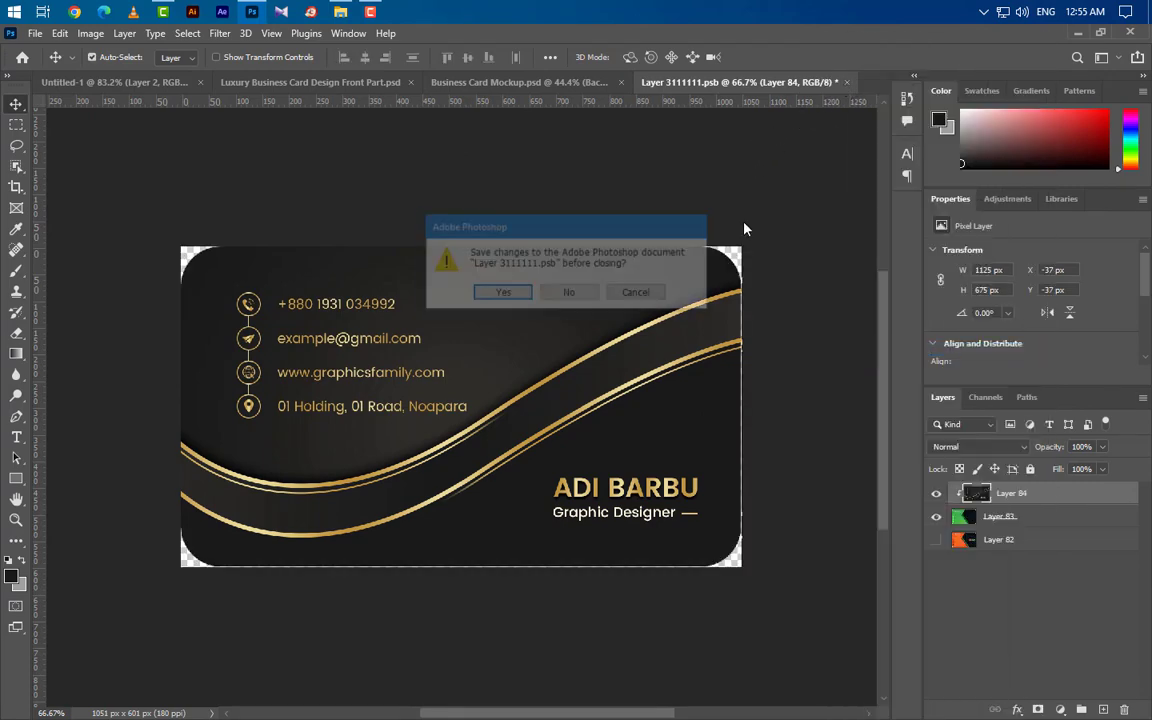
{"action": "left_click", "coordinate": [505, 293]}
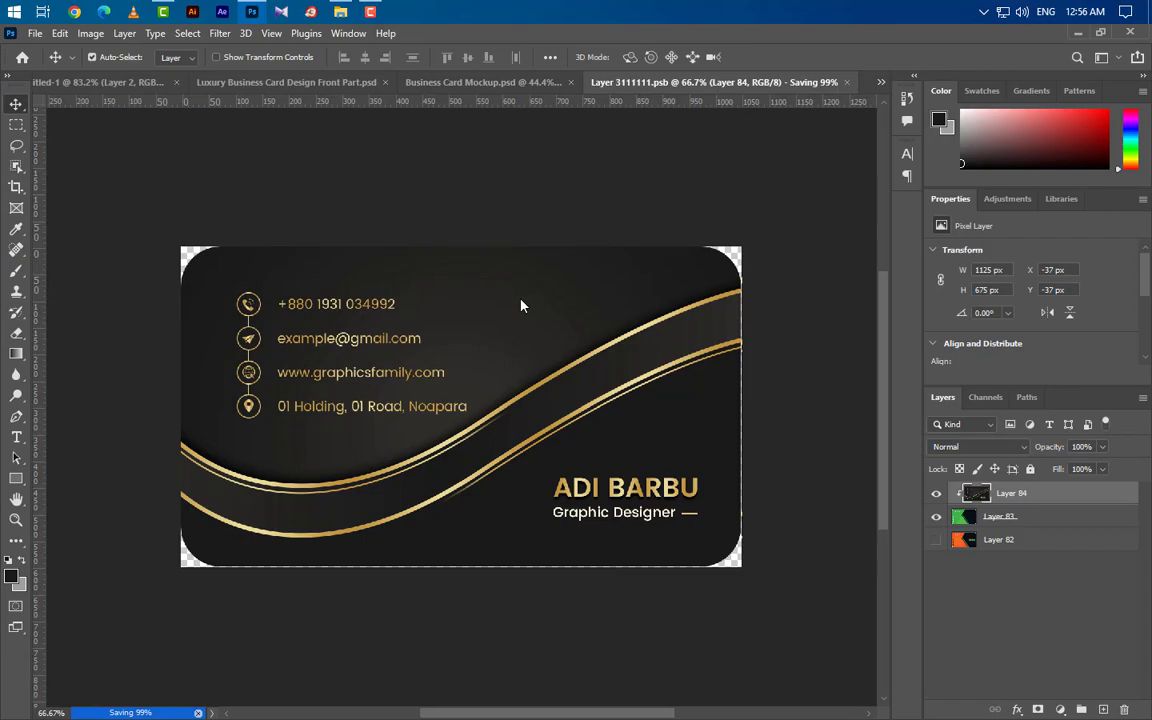
{"action": "left_click", "coordinate": [625, 82]}
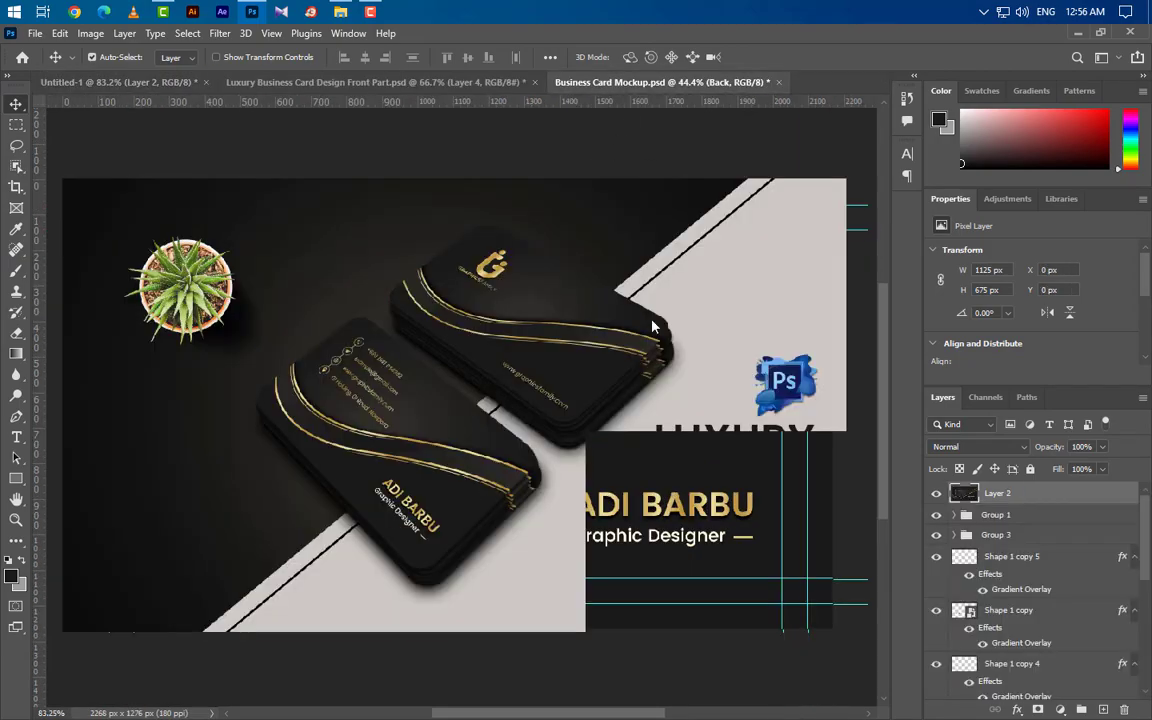